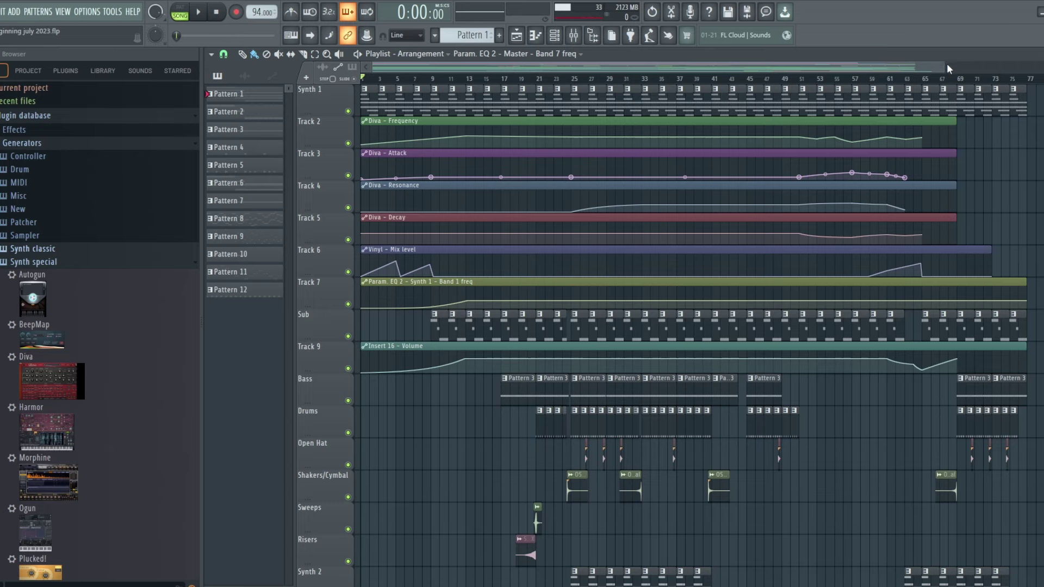
- Open Pattern 1 of the Synth 1 track in the piano roll and play it back in pattern mode
scroll(384, 81, up, 5)
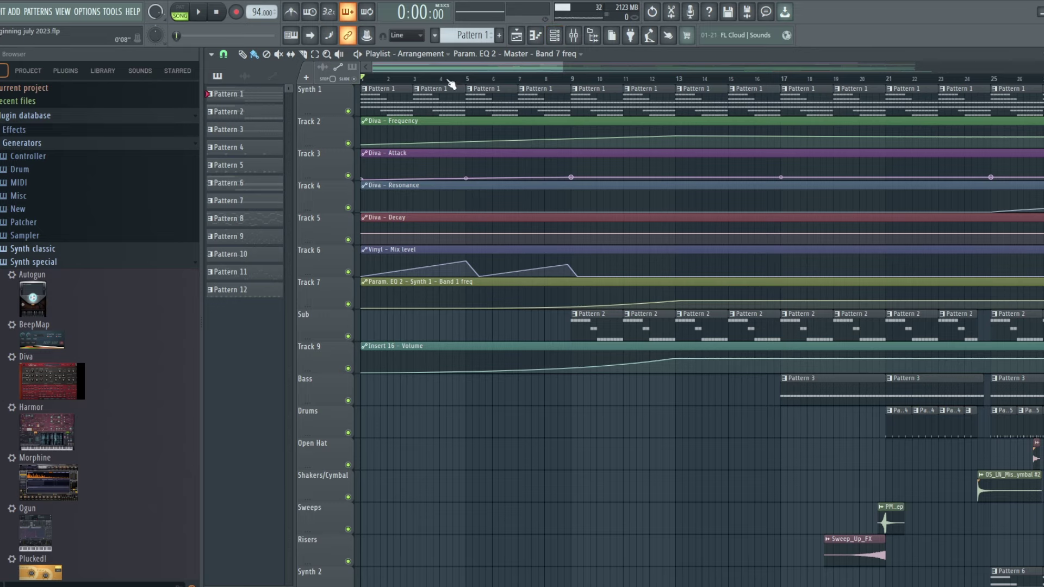
double_click(381, 99)
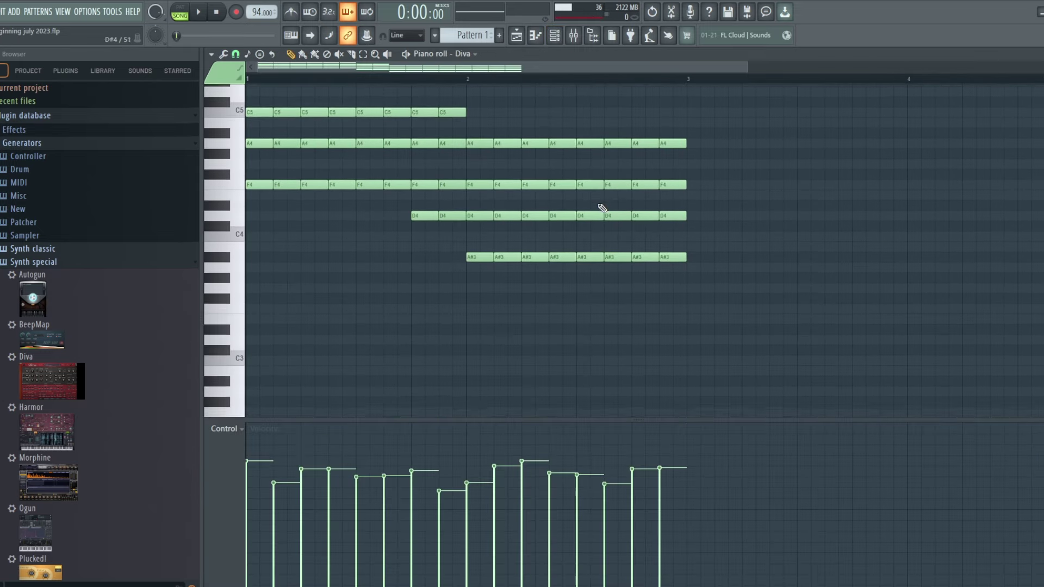
scroll(602, 207, up, 3)
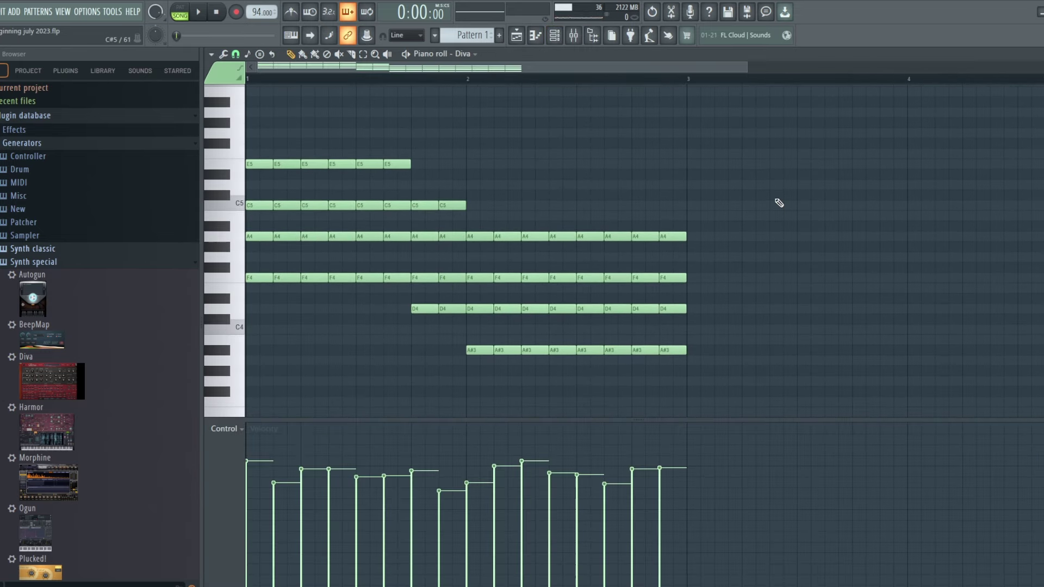
click(182, 7)
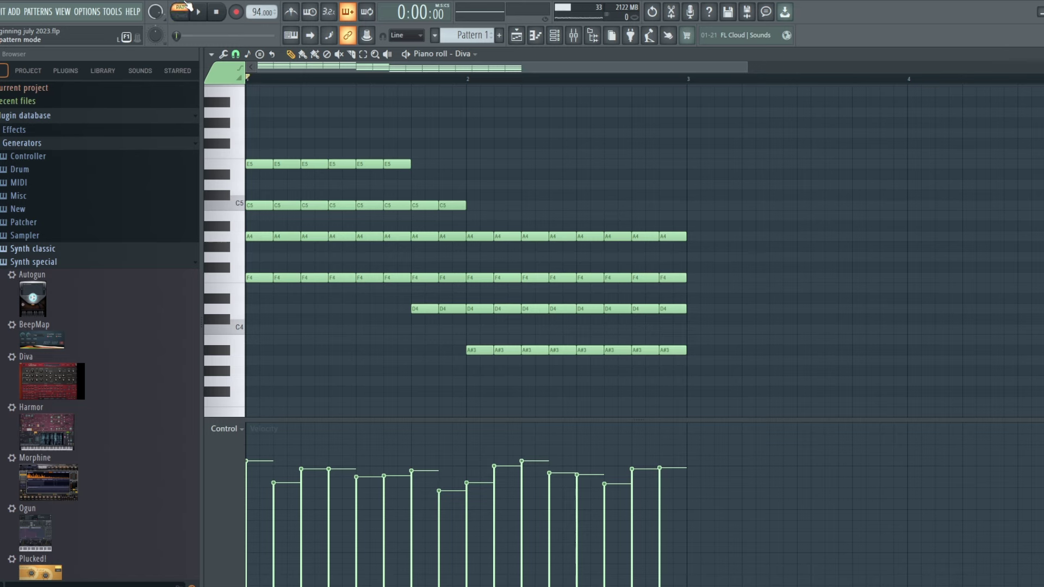
click(199, 12)
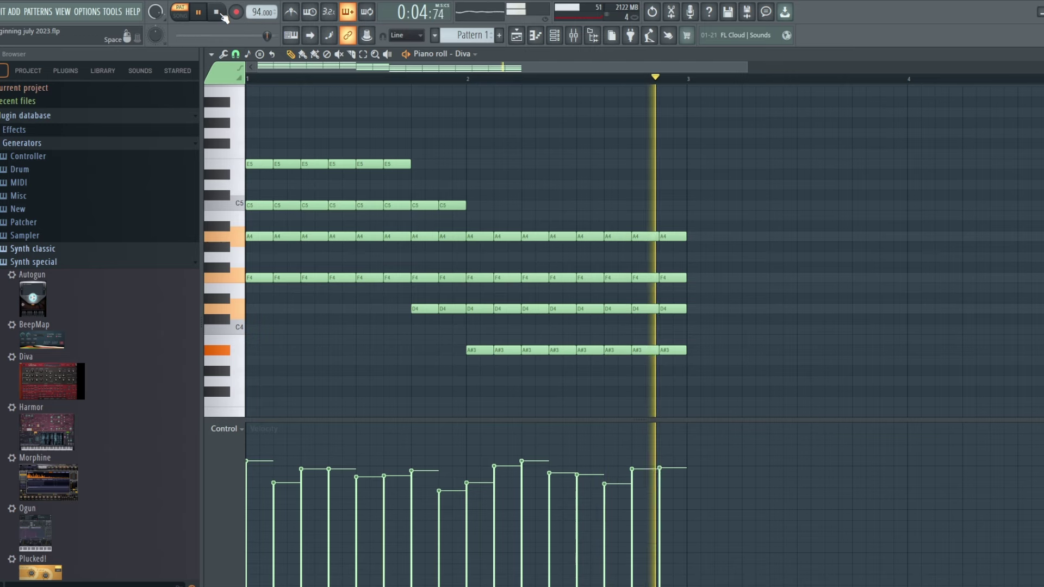
click(217, 13)
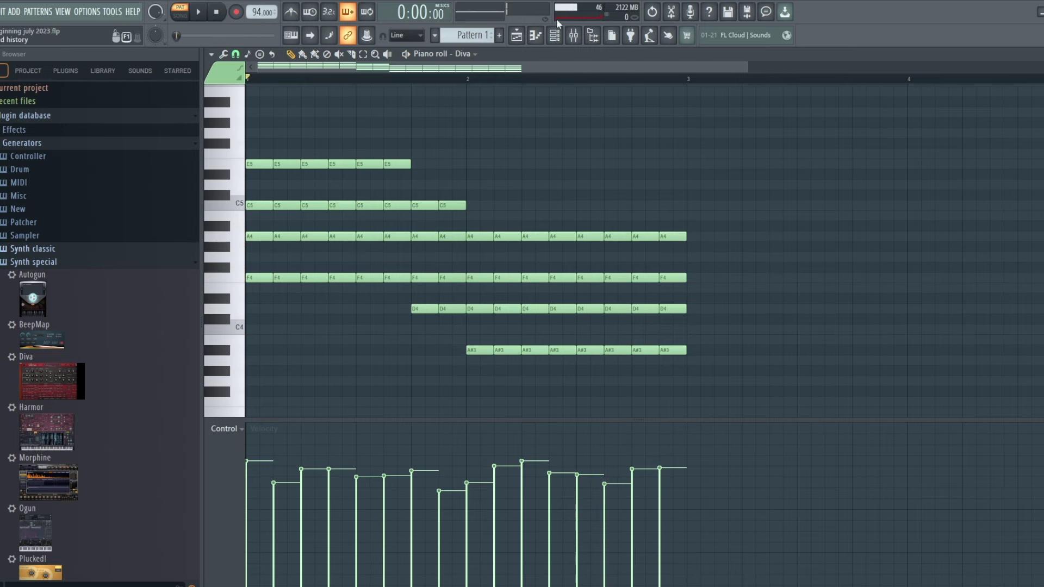
- Return to the playlist and open the Sub track's Pattern 2 in the piano roll to examine its full note sequence
click(554, 35)
click(519, 36)
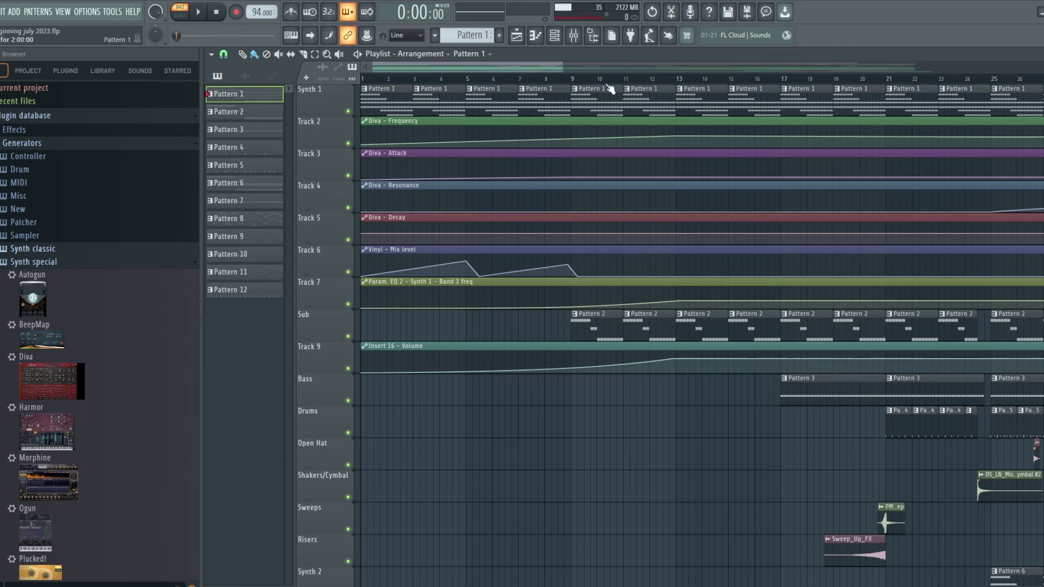
drag(541, 68, 660, 71)
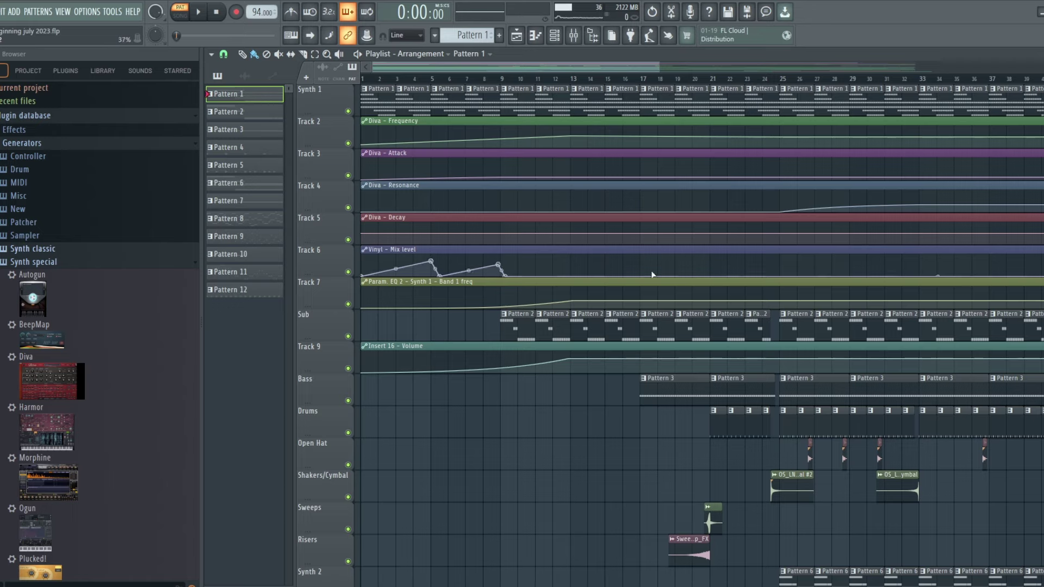
scroll(655, 304, down, 4)
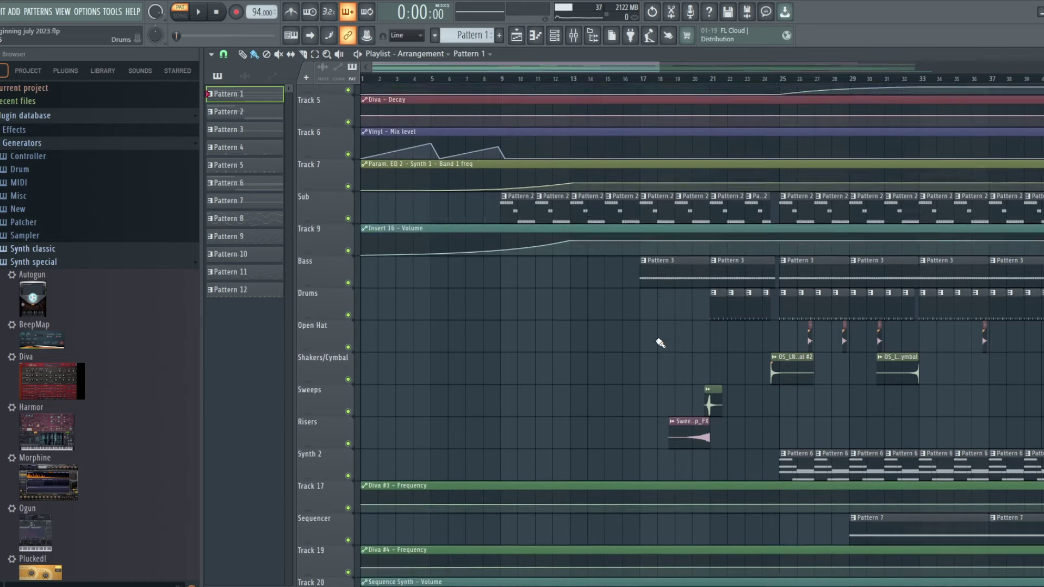
scroll(659, 342, up, 4)
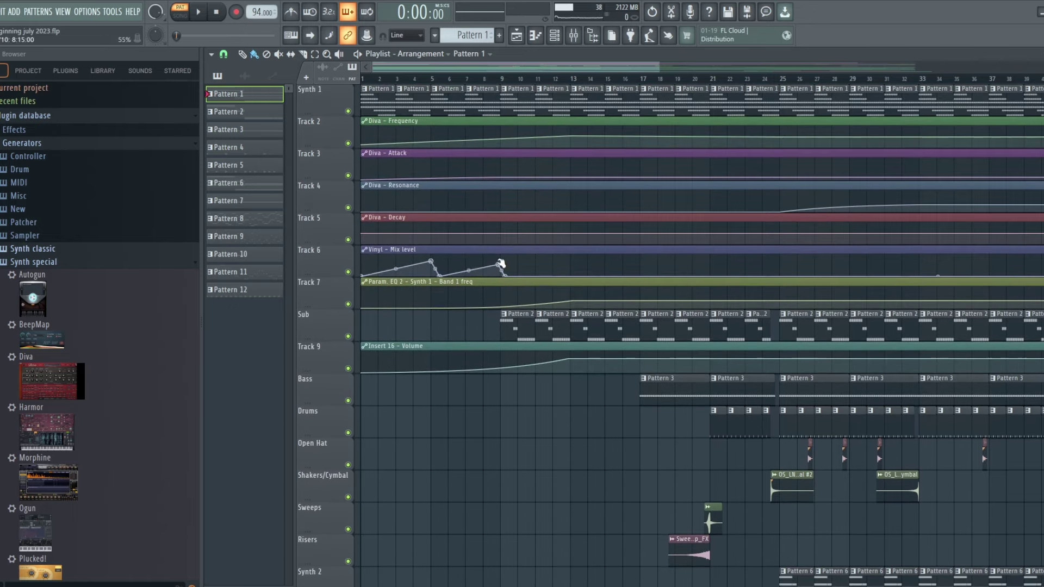
double_click(525, 336)
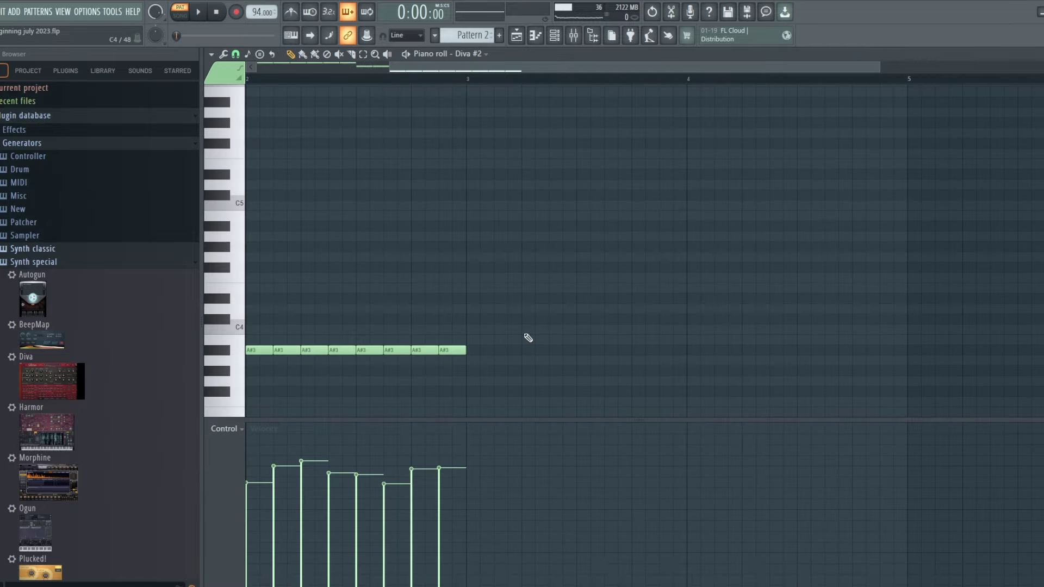
scroll(531, 326, down, 5)
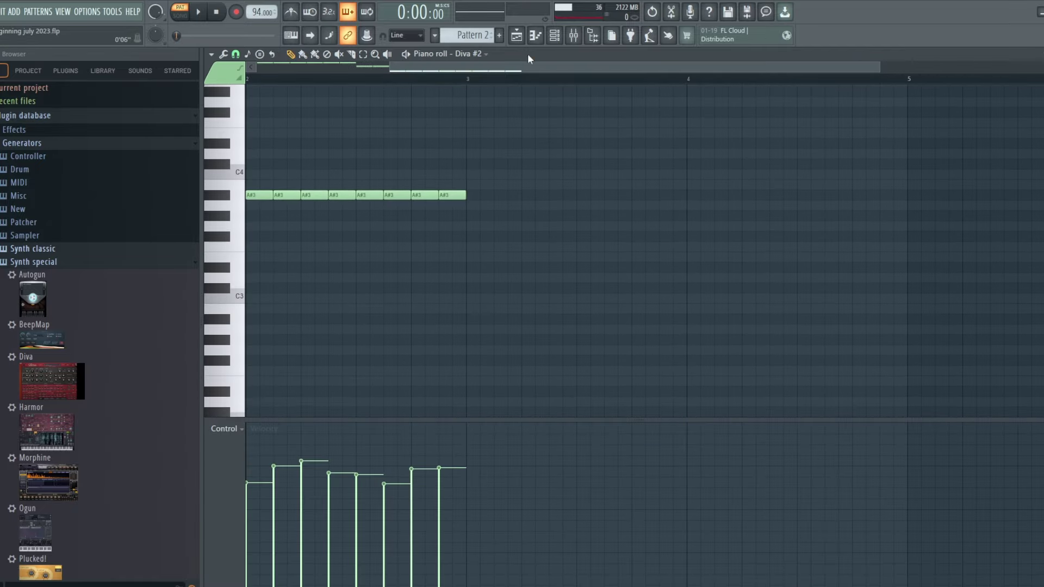
drag(528, 65, 283, 82)
scroll(879, 308, up, 6)
scroll(850, 310, down, 1)
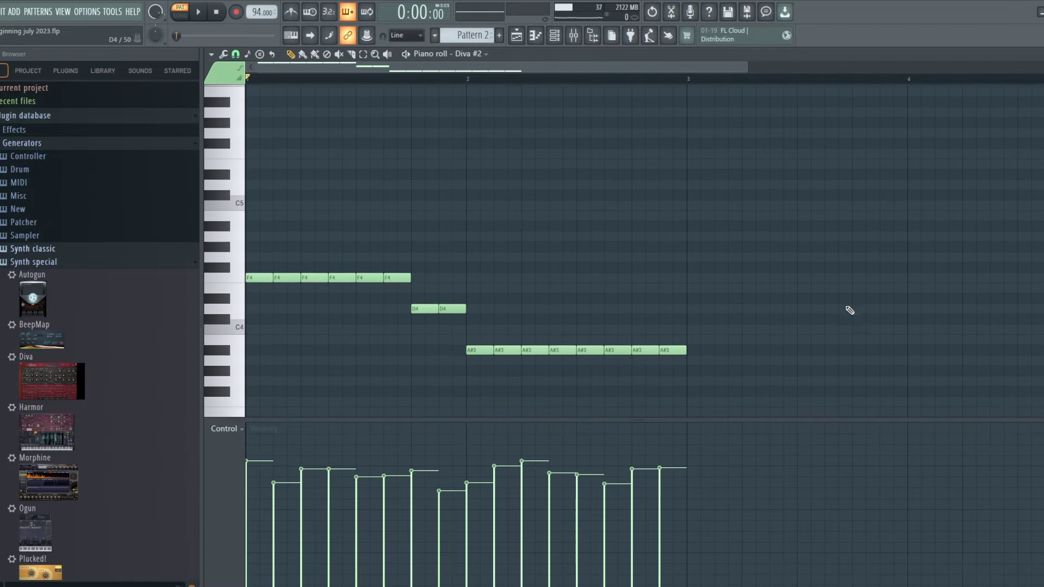
- Return to the playlist, select Pattern 1 and open the first Diva synth from the channel rack
click(516, 35)
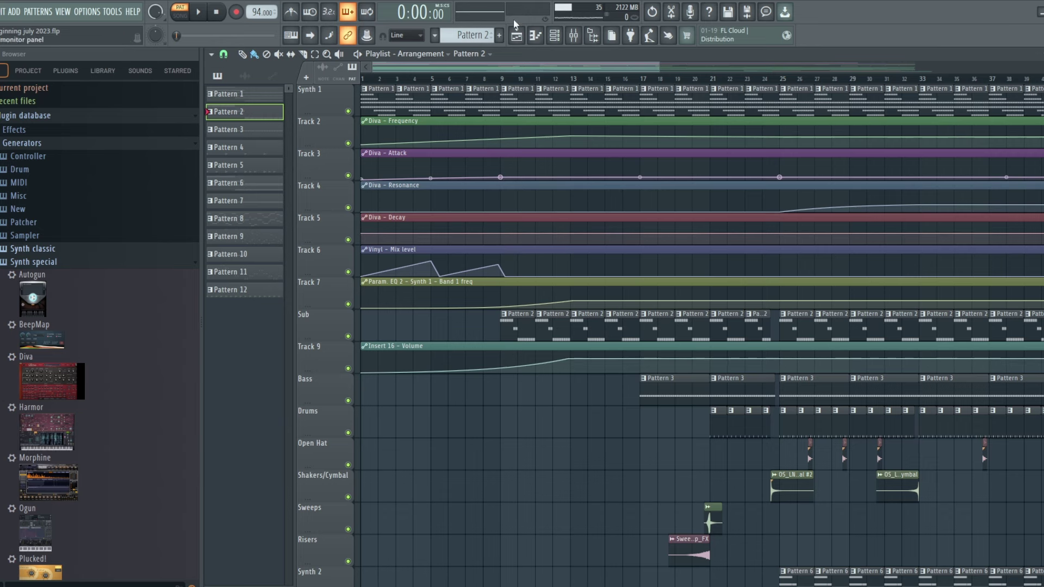
scroll(467, 35, up, 1)
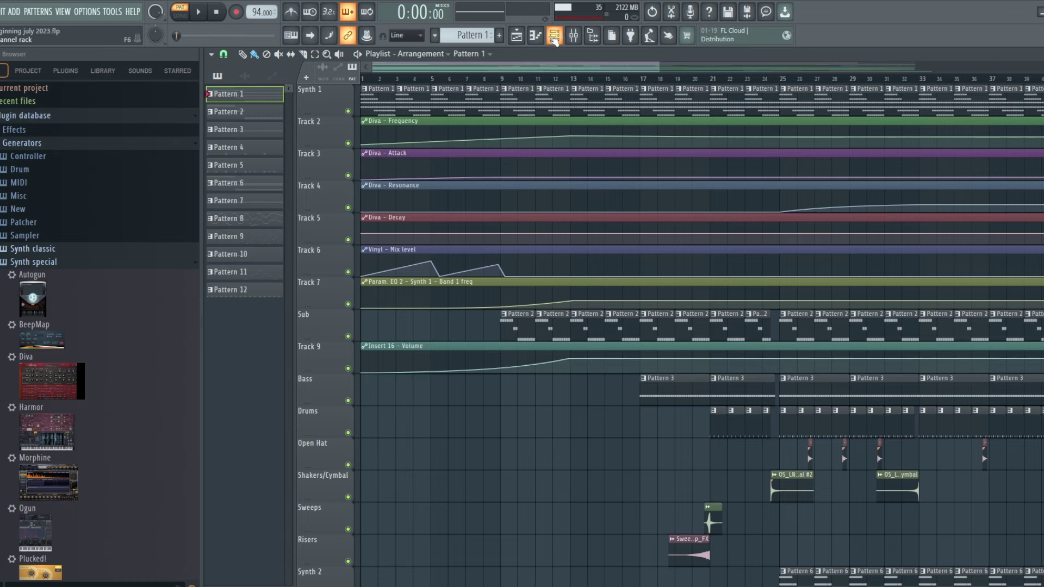
click(555, 36)
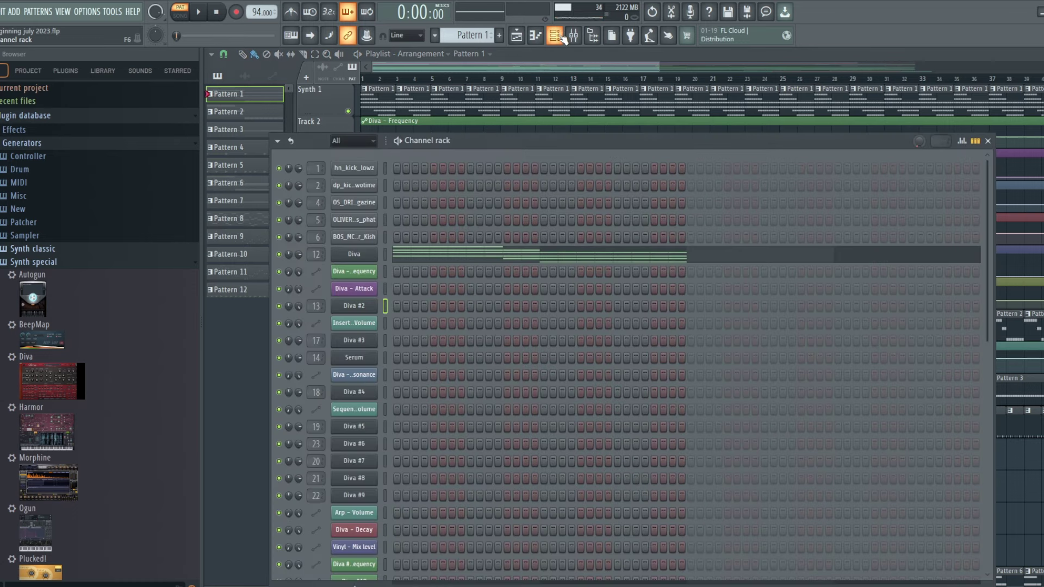
click(364, 251)
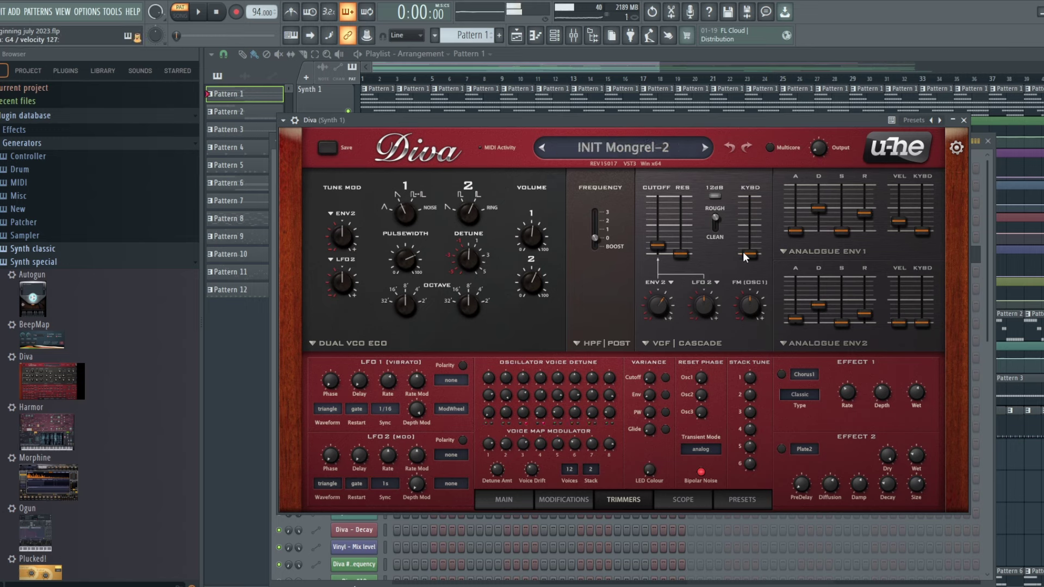
- Raise the filter cutoff of the Synth 1 Diva patch, then lower it partway
mouse_move(667, 241)
drag(662, 245, 665, 220)
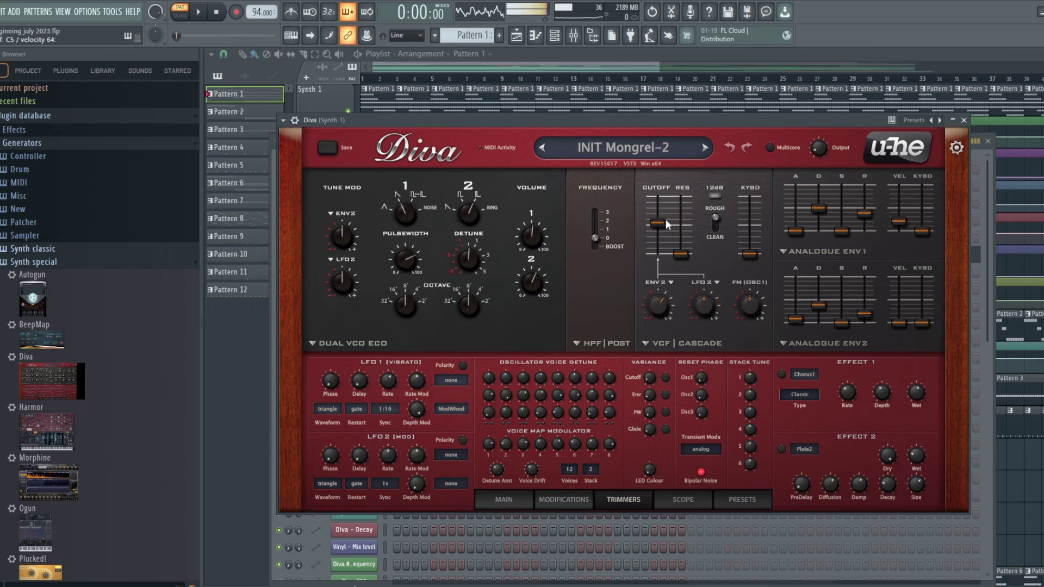
drag(665, 219, 664, 224)
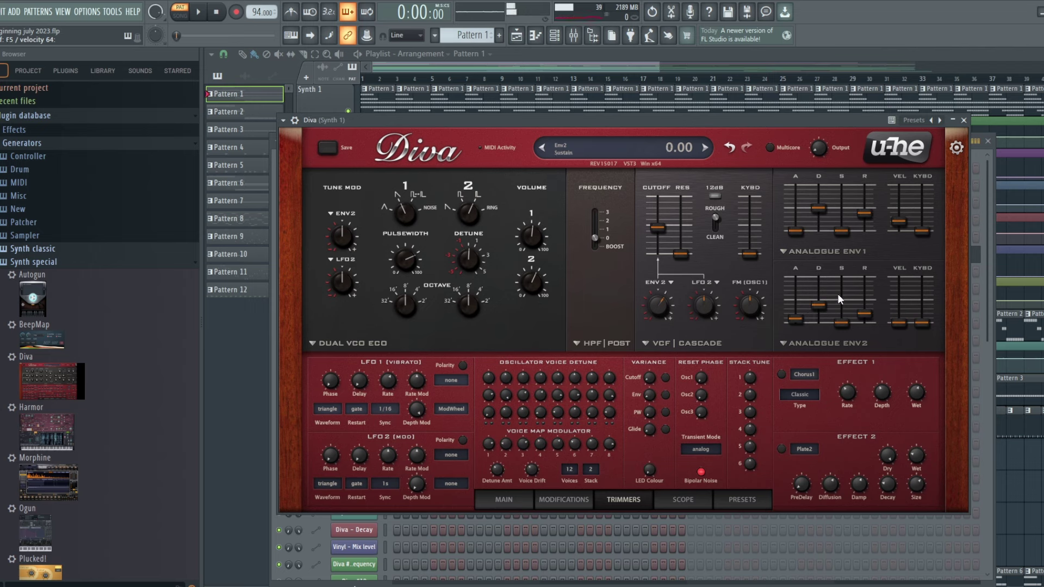
mouse_move(657, 228)
mouse_down()
mouse_move(656, 252)
mouse_move(660, 236)
mouse_up()
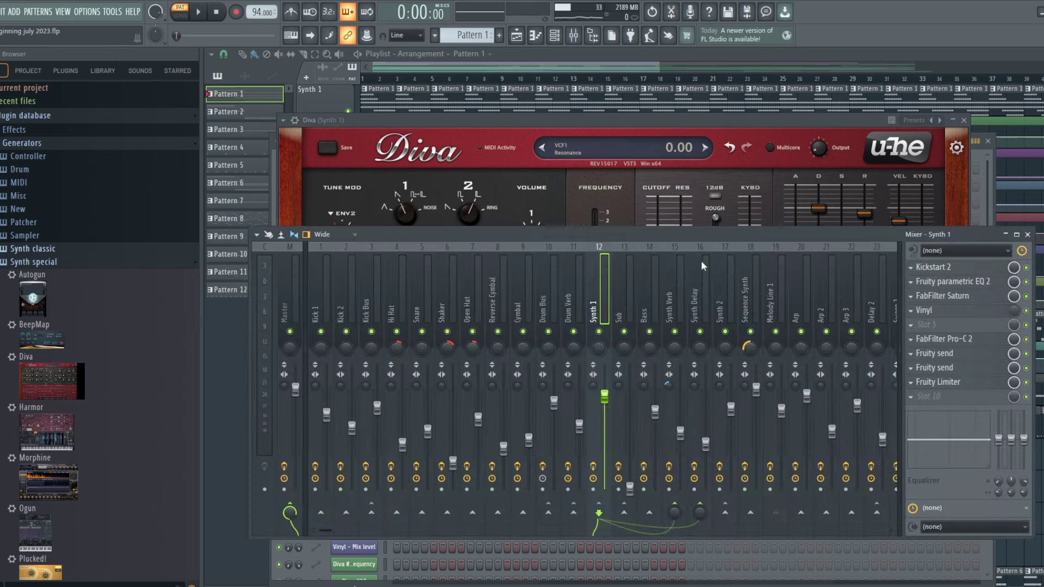
- Open the mixer and examine how Synth 1 is routed to the Synth Verb and Synth Delay tracks and which effects each holds
click(573, 35)
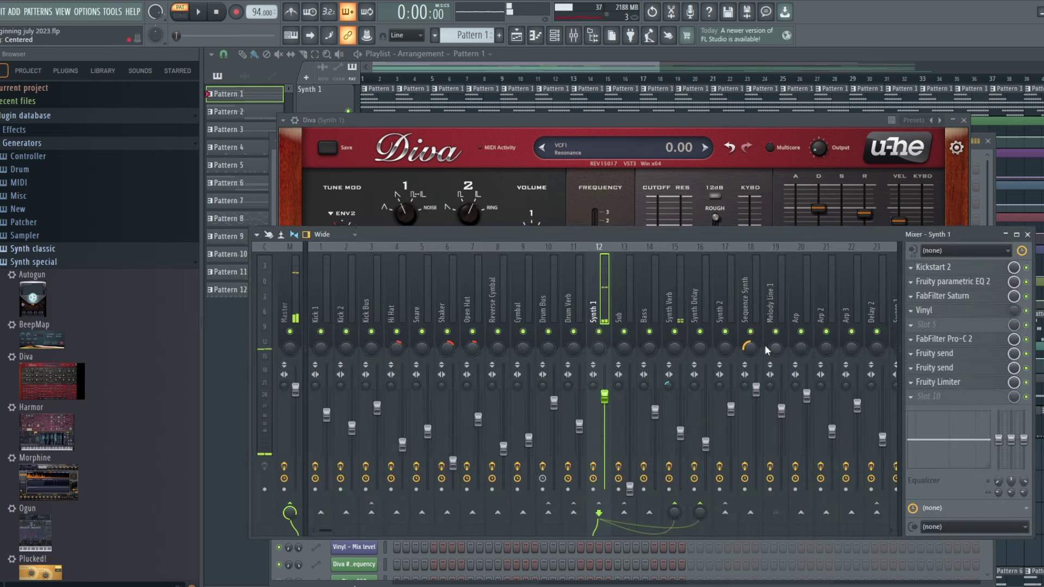
click(699, 300)
click(680, 298)
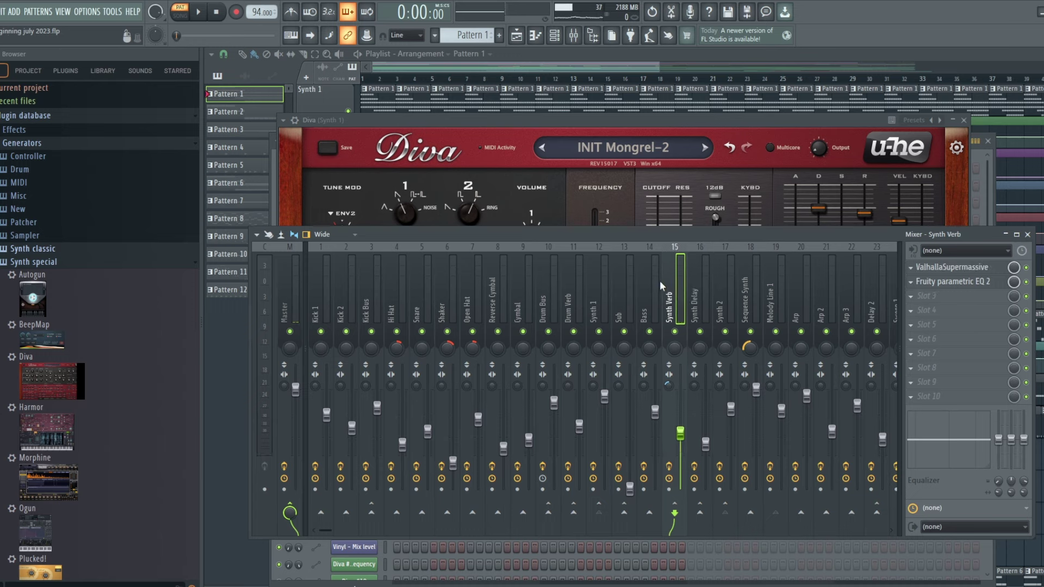
click(593, 308)
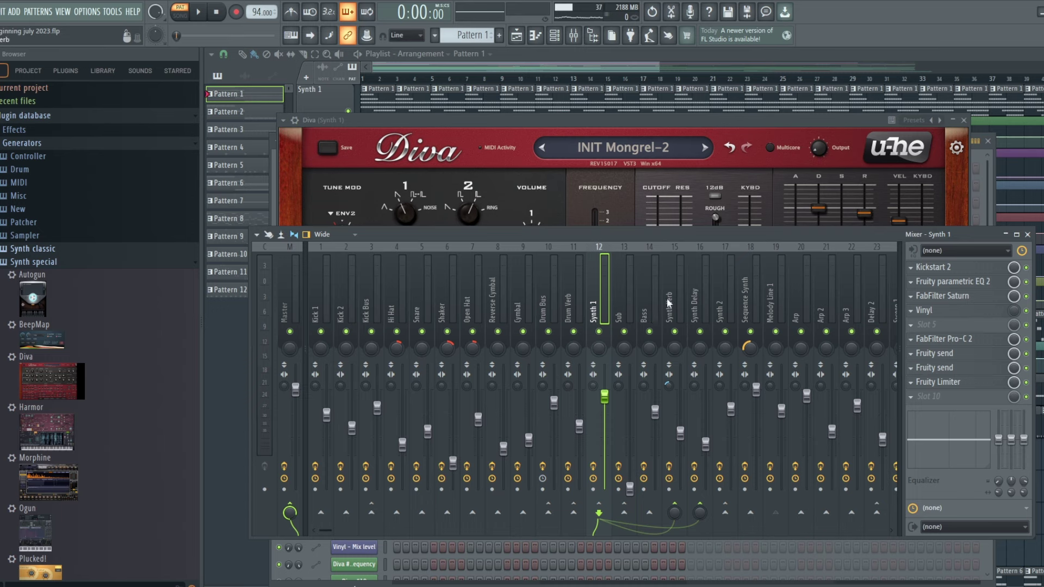
click(689, 298)
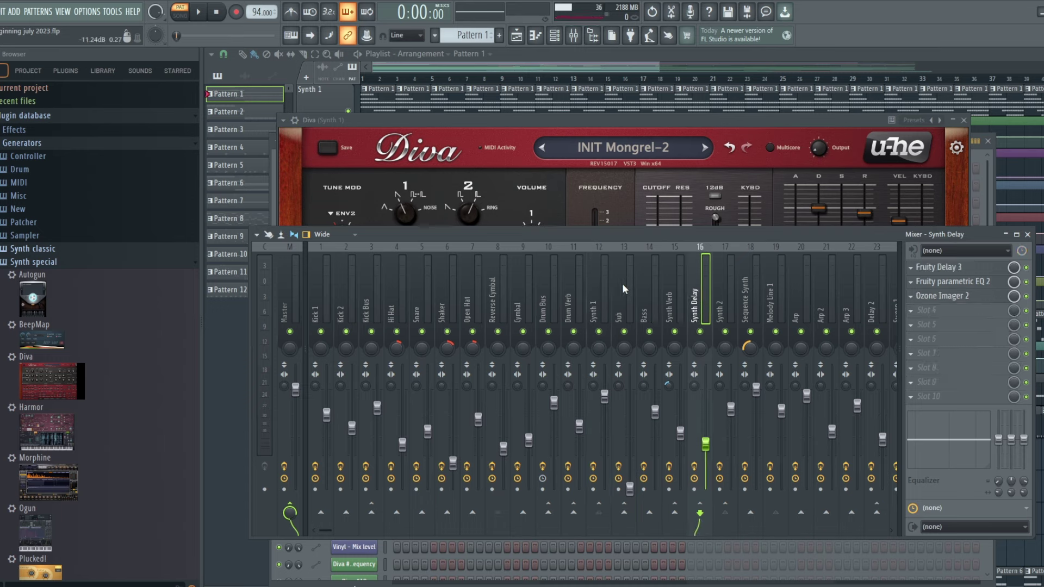
click(601, 285)
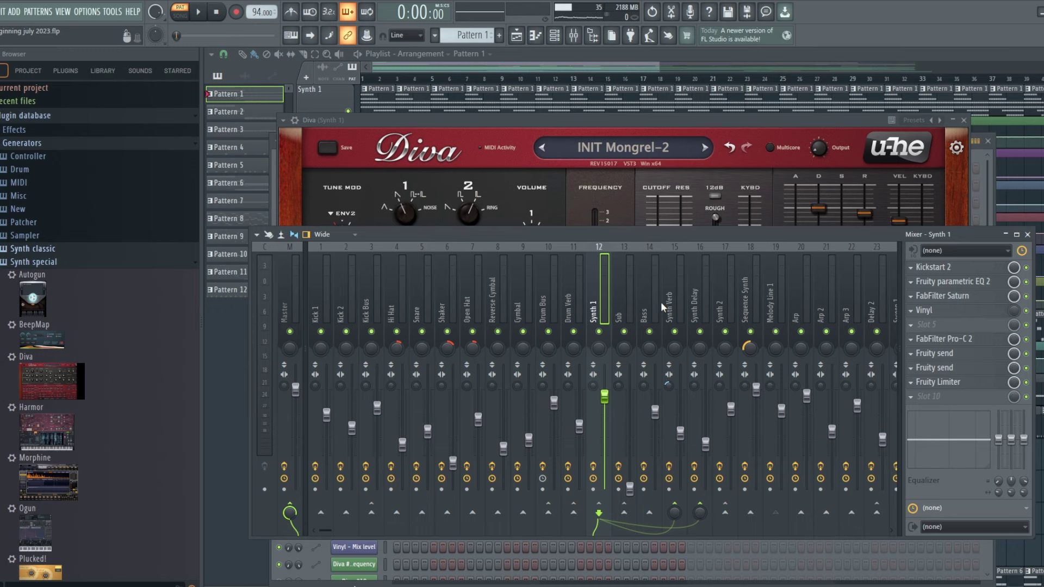
click(675, 312)
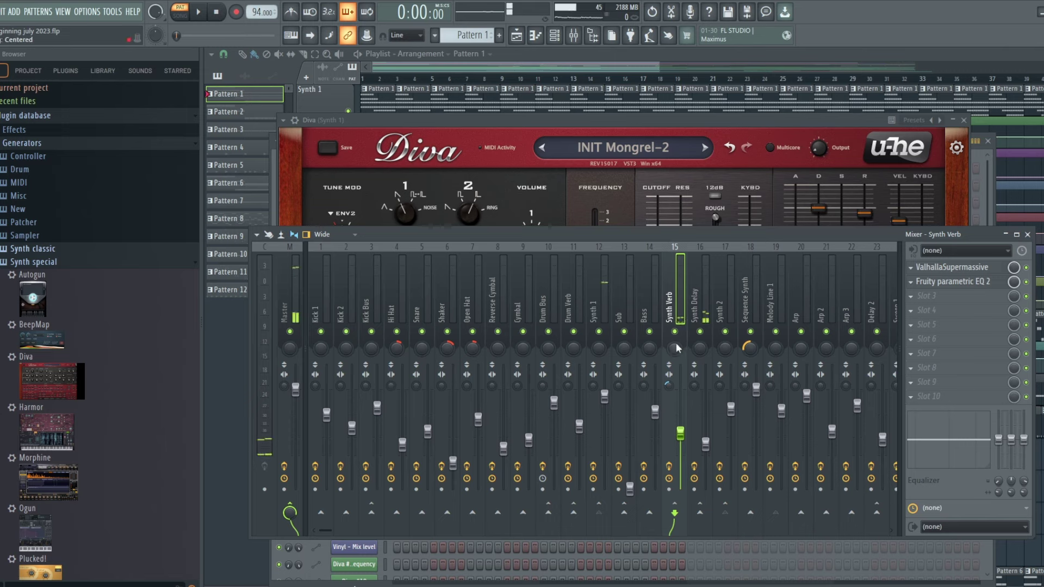
click(599, 301)
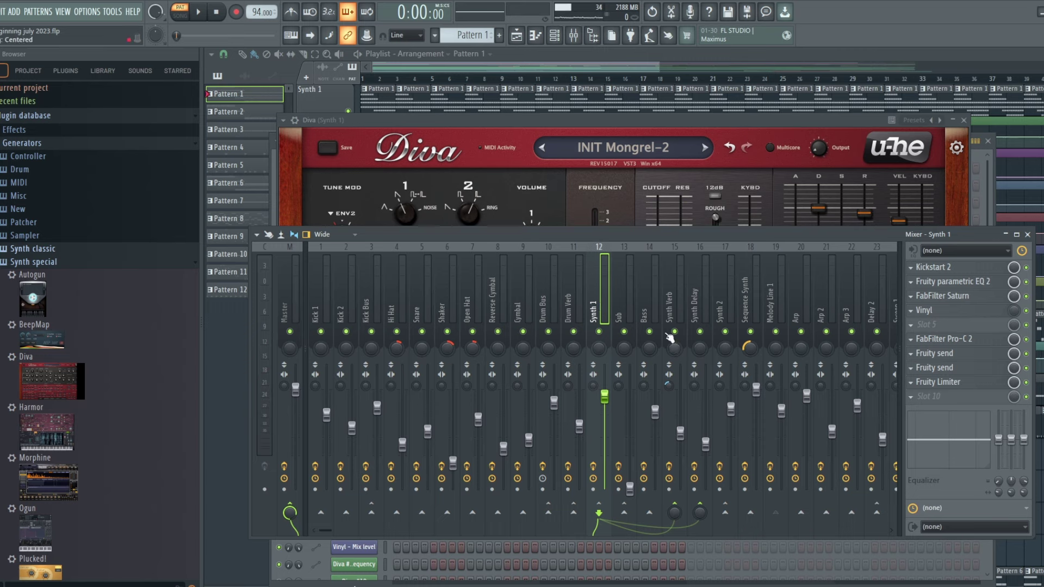
- Open ValhallaSupermassive on the Synth Verb mixer track and reposition its window to examine the reverb settings
click(678, 301)
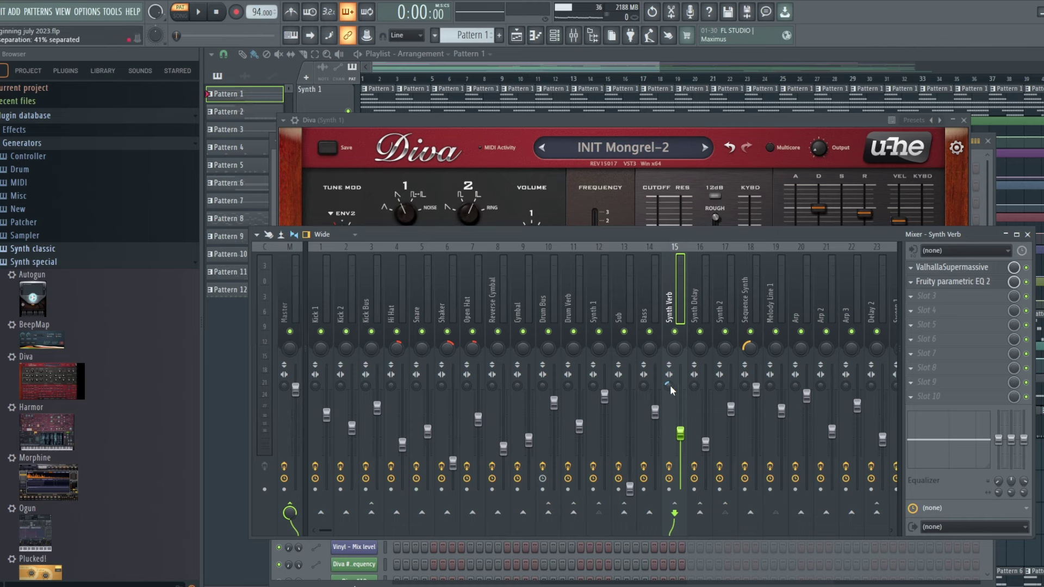
click(940, 269)
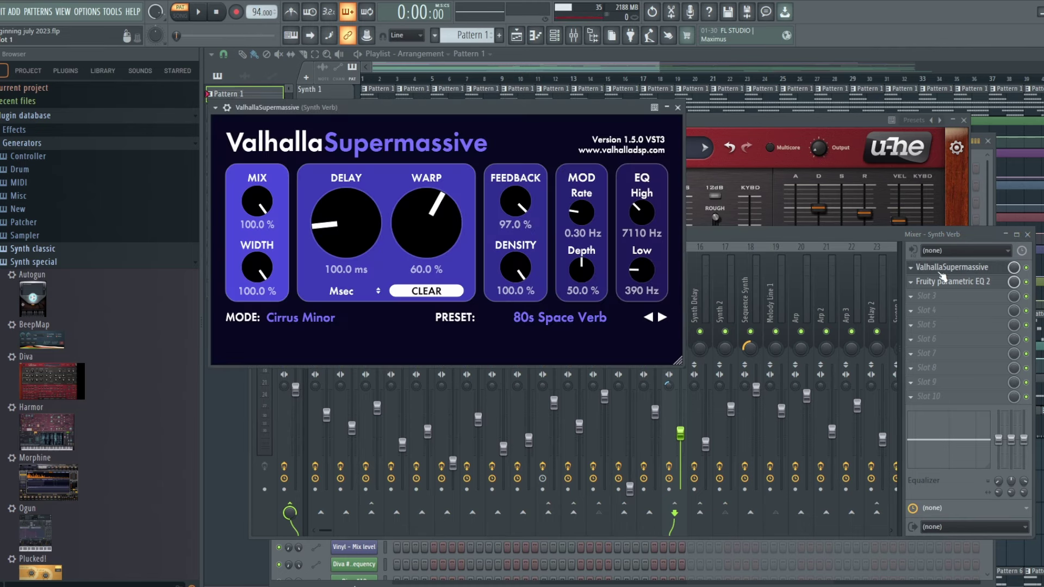
drag(495, 106, 552, 115)
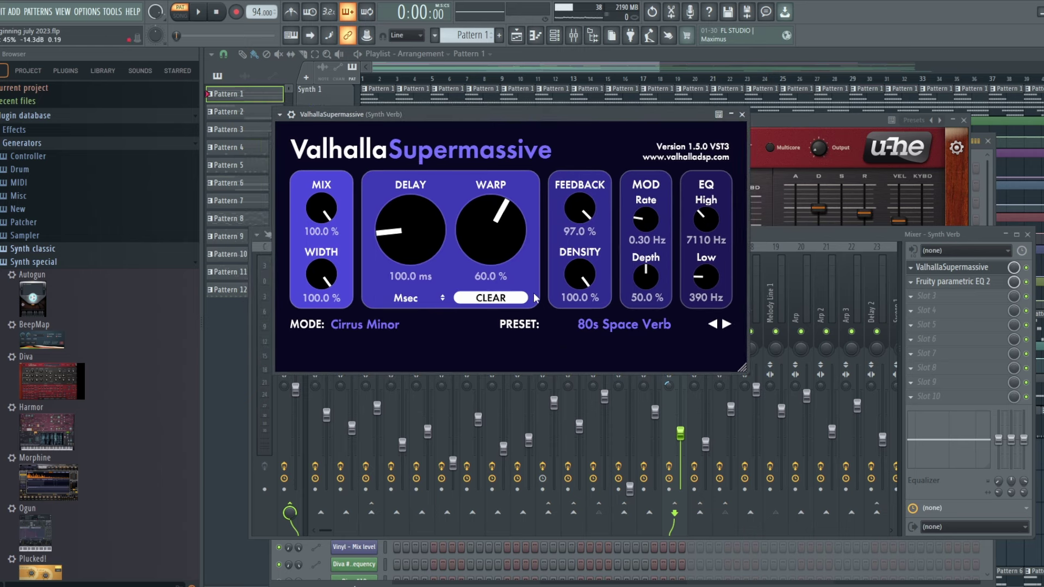
mouse_move(619, 117)
mouse_down()
mouse_move(823, 109)
mouse_move(657, 351)
mouse_move(504, 112)
mouse_move(520, 155)
mouse_move(881, 138)
mouse_move(688, 127)
mouse_move(611, 102)
mouse_up()
drag(590, 87, 703, 110)
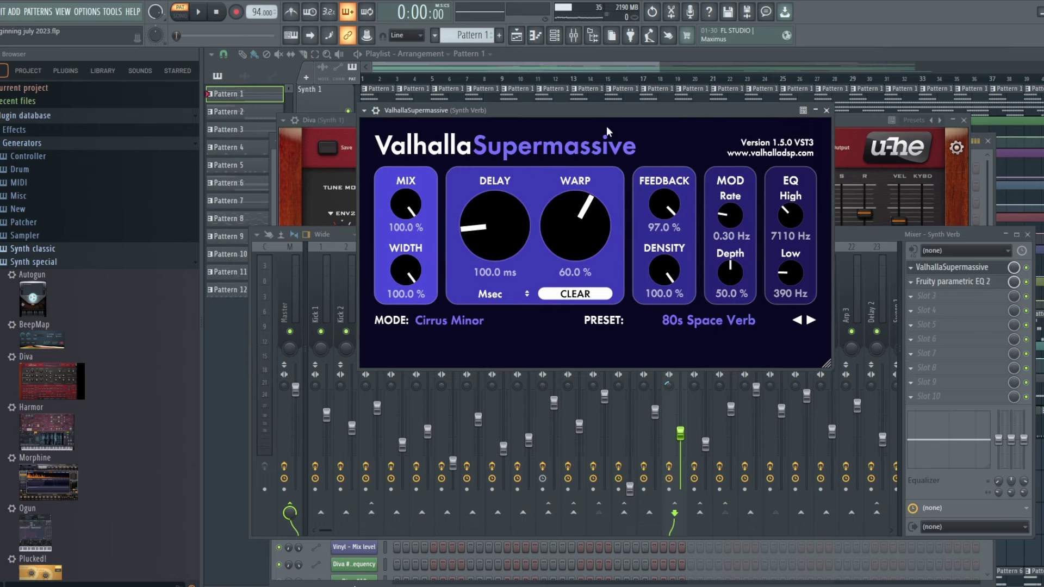
- Bring the mixer forward and open Fruity Delay 3 on the Synth Delay track to examine its settings
click(855, 238)
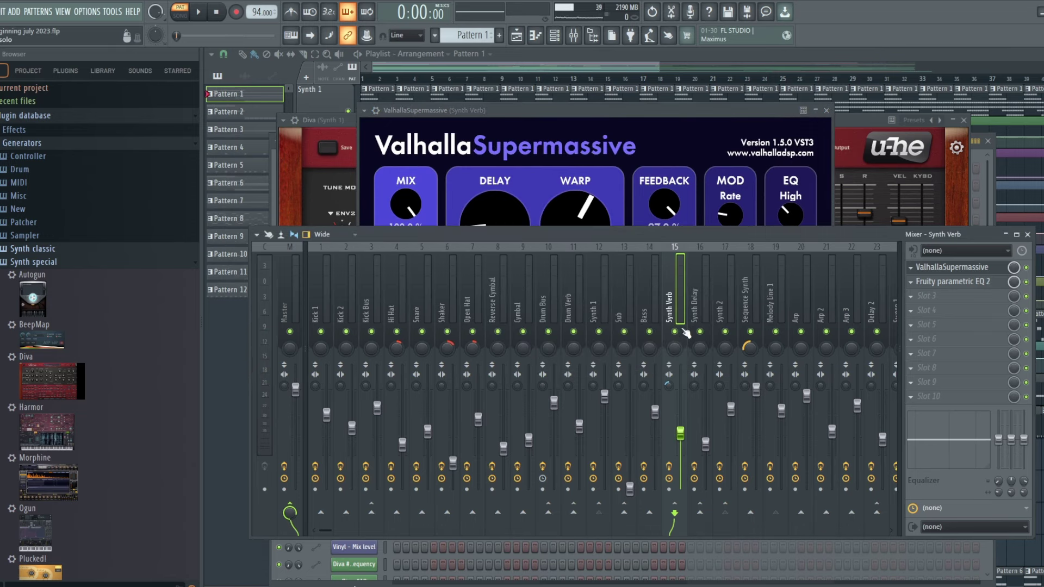
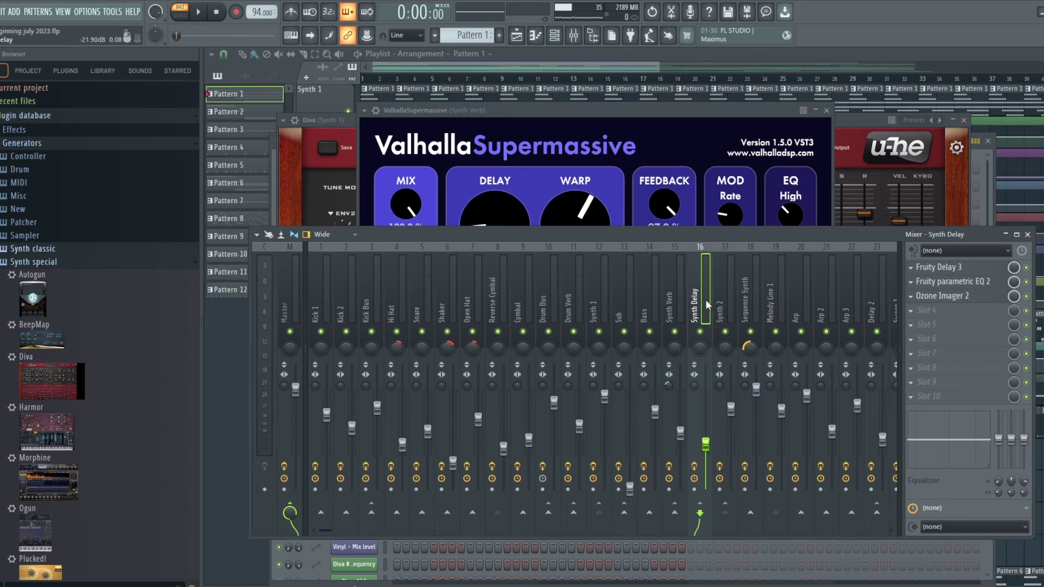
click(952, 272)
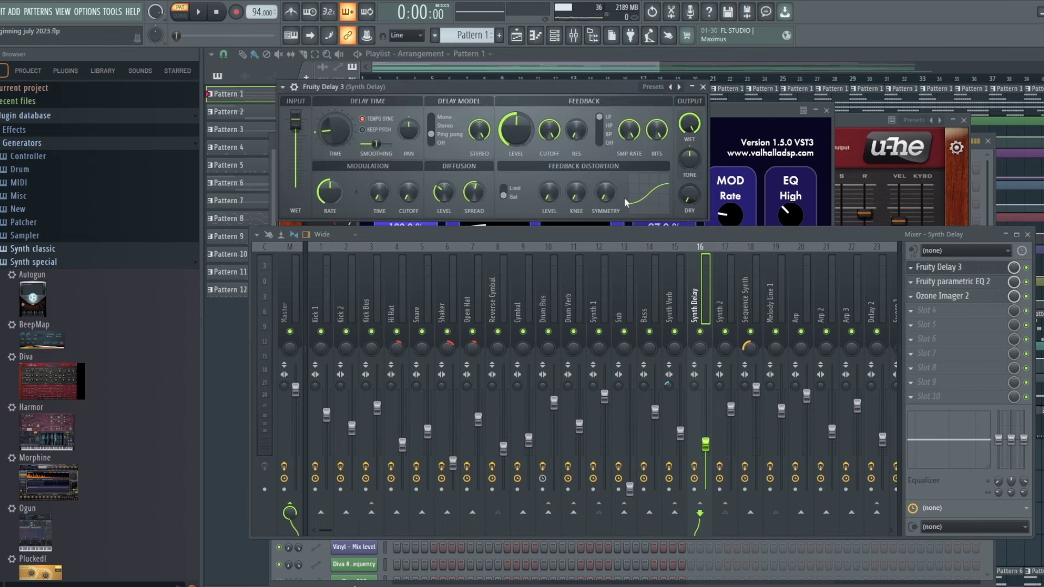
click(747, 232)
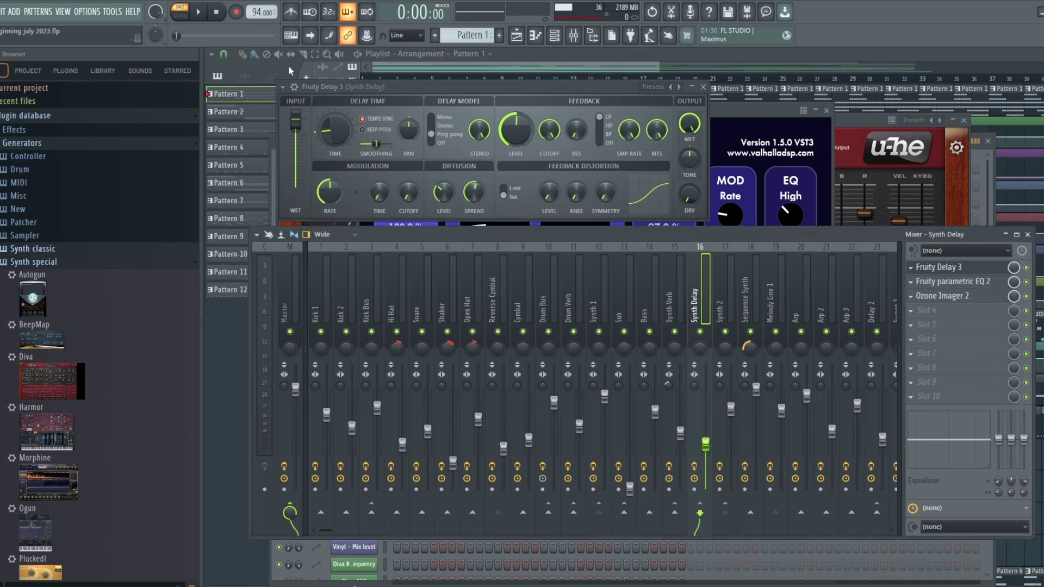
- Play Pattern 1 to hear the Synth Delay effect, and stop playback
click(200, 12)
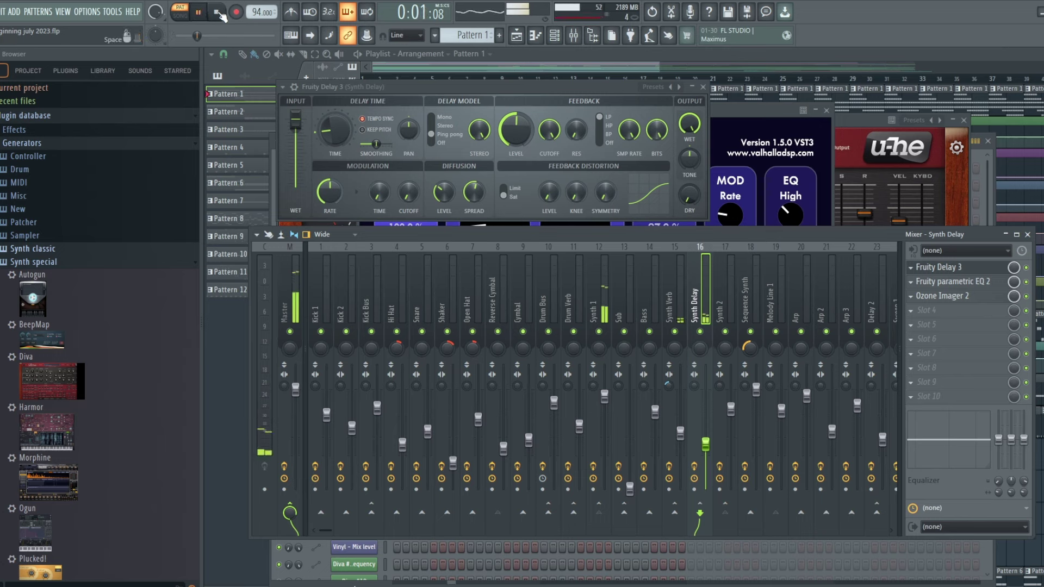
click(217, 12)
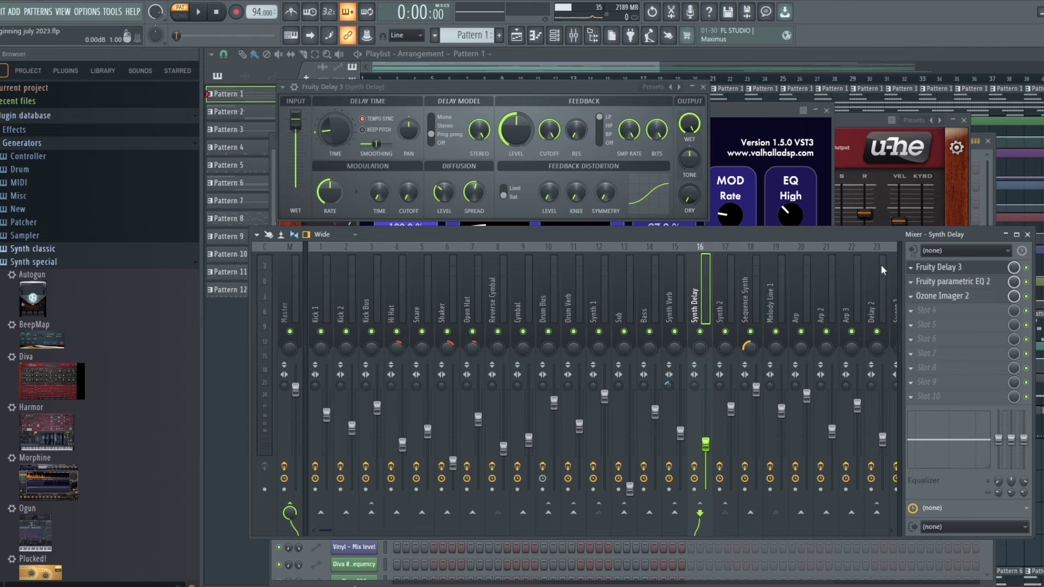
- While Pattern 1 plays, set the high-pass band 1 of Synth Verb's Fruity parametric EQ 2 to 337 Hz, and stop playback
click(663, 300)
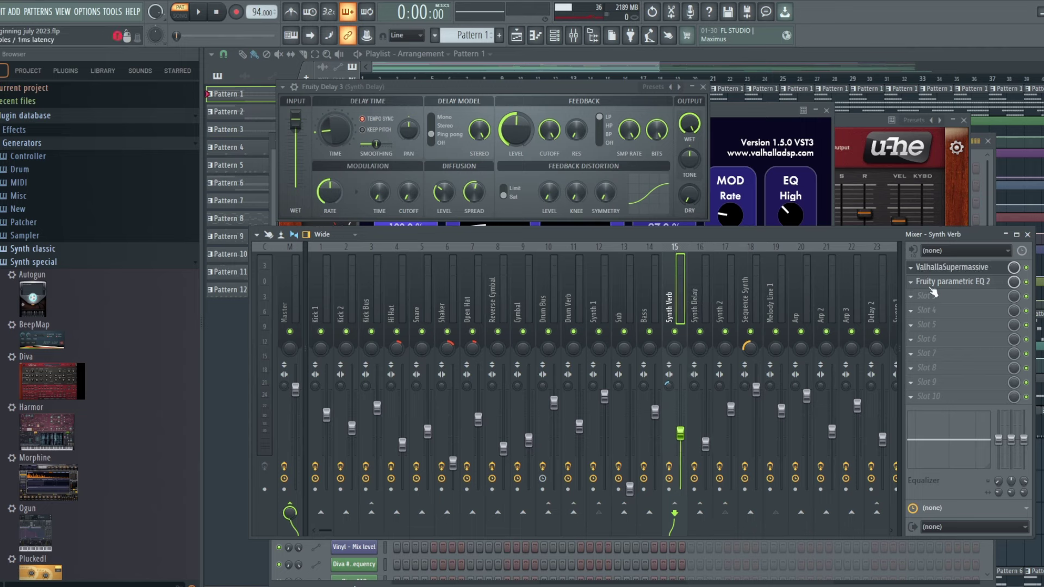
click(932, 281)
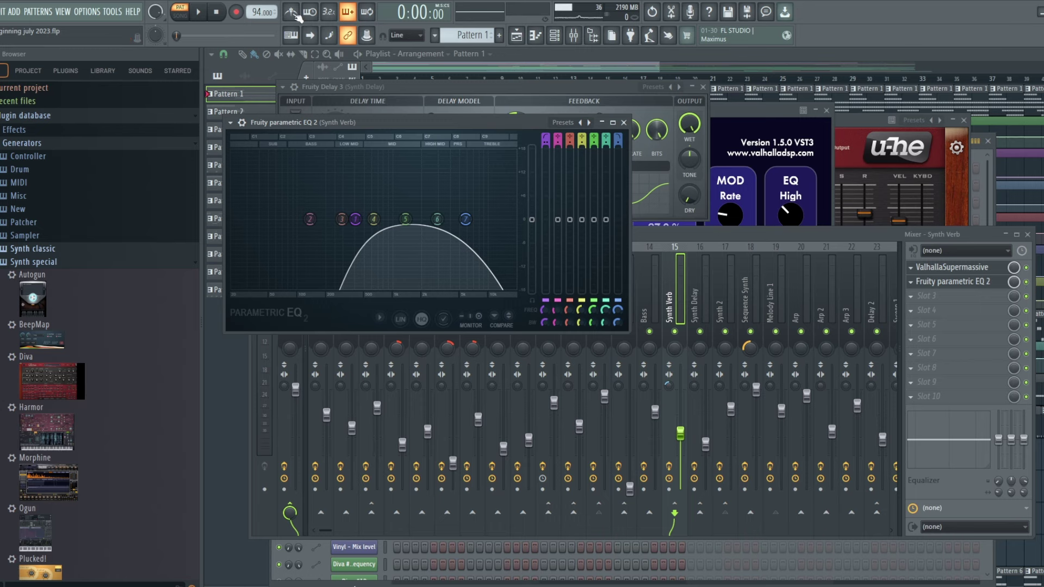
click(200, 12)
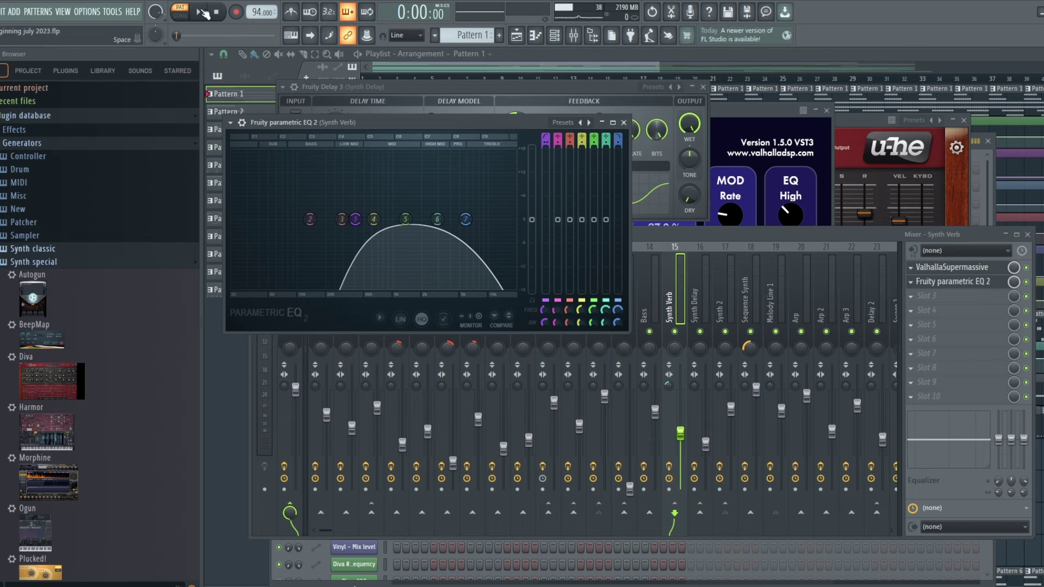
click(1029, 288)
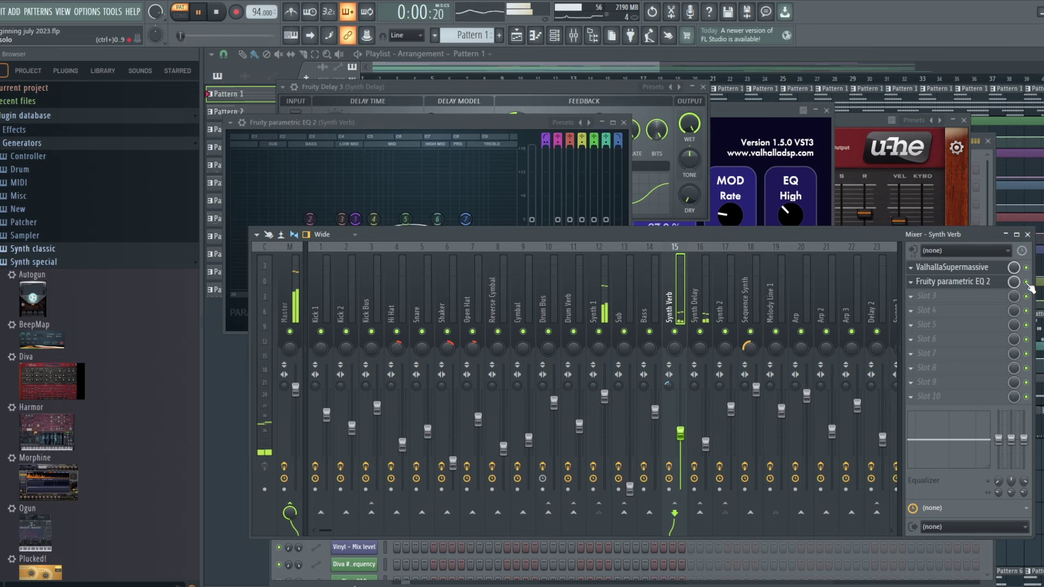
click(924, 282)
drag(355, 220, 353, 223)
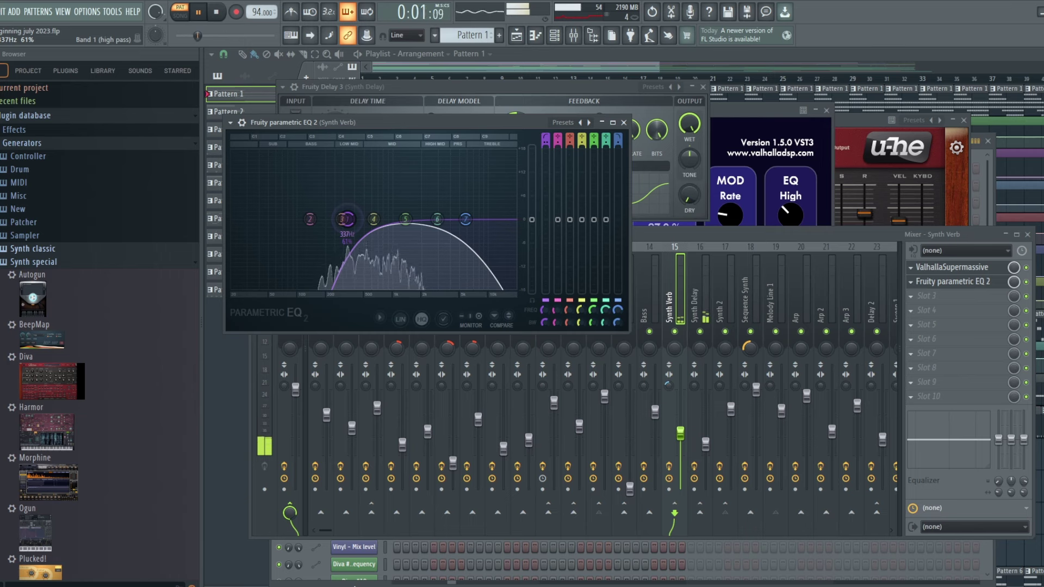
key(space)
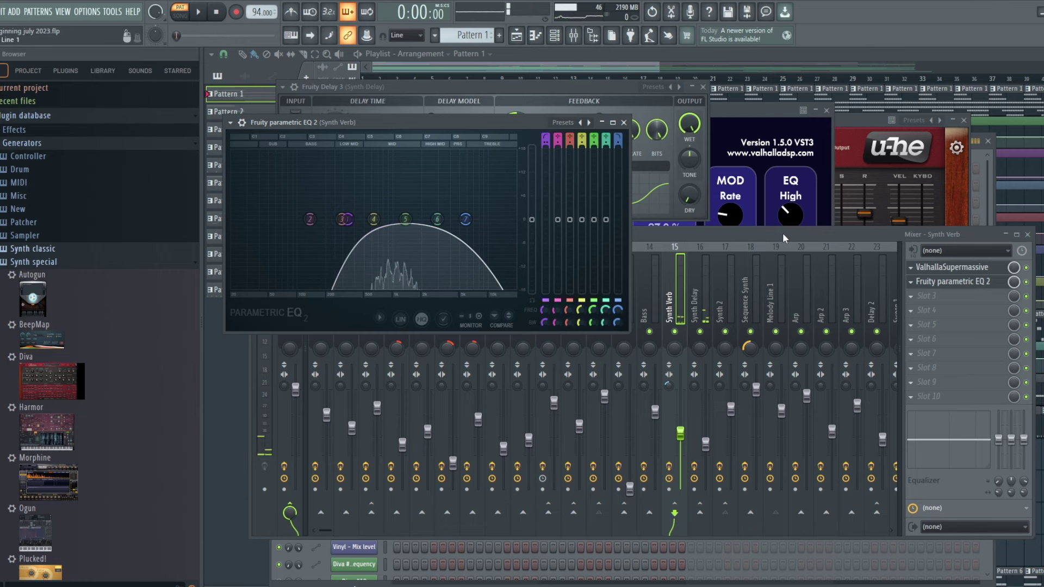
- Close the open plugin windows and open Vinyl on the Synth 1 mixer track to examine its settings
click(782, 237)
click(618, 57)
drag(667, 64, 630, 70)
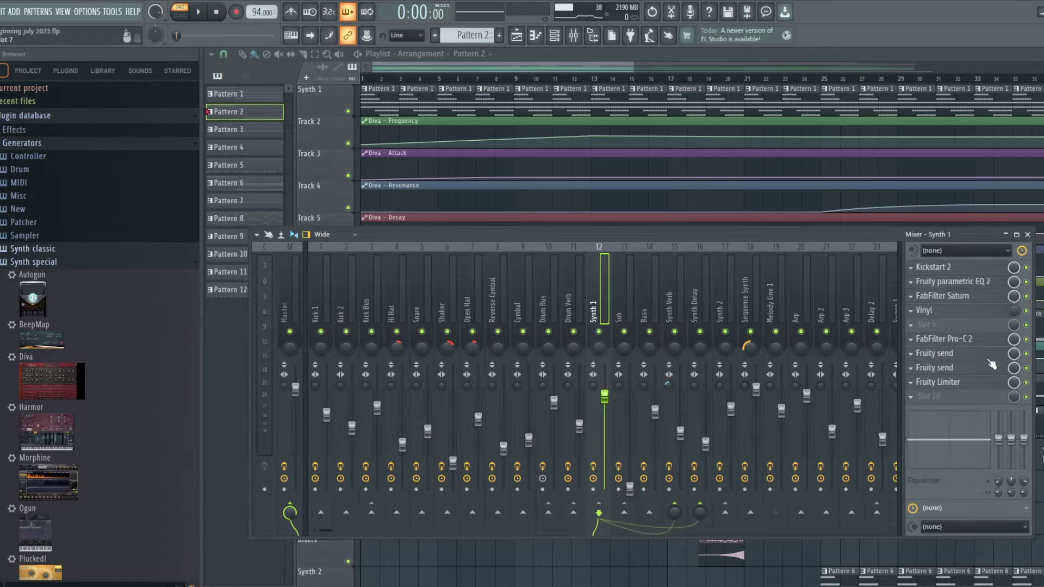
click(933, 313)
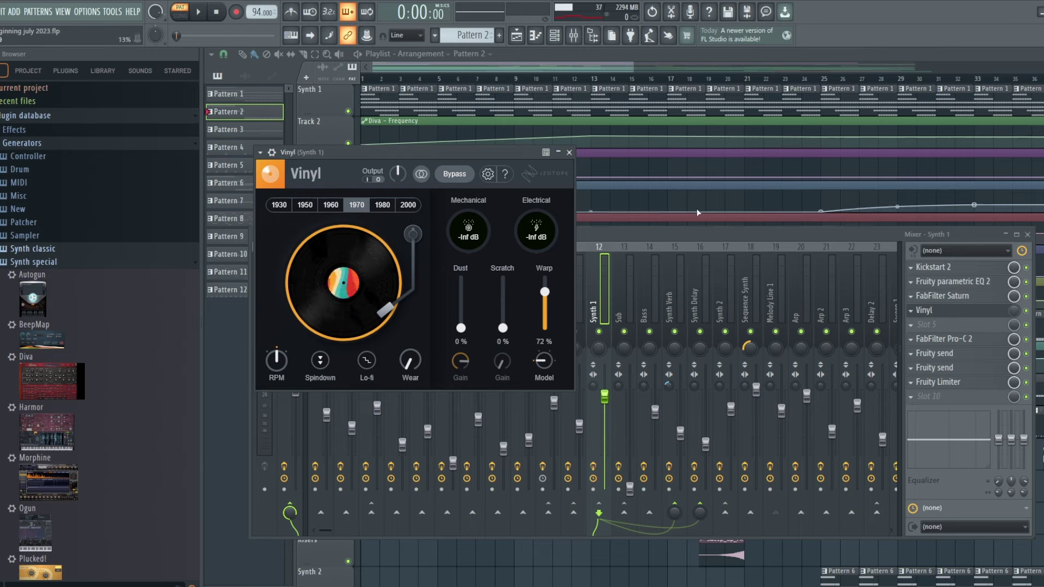
- Examine the Vinyl mix level automation along the whole playlist arrangement
click(596, 69)
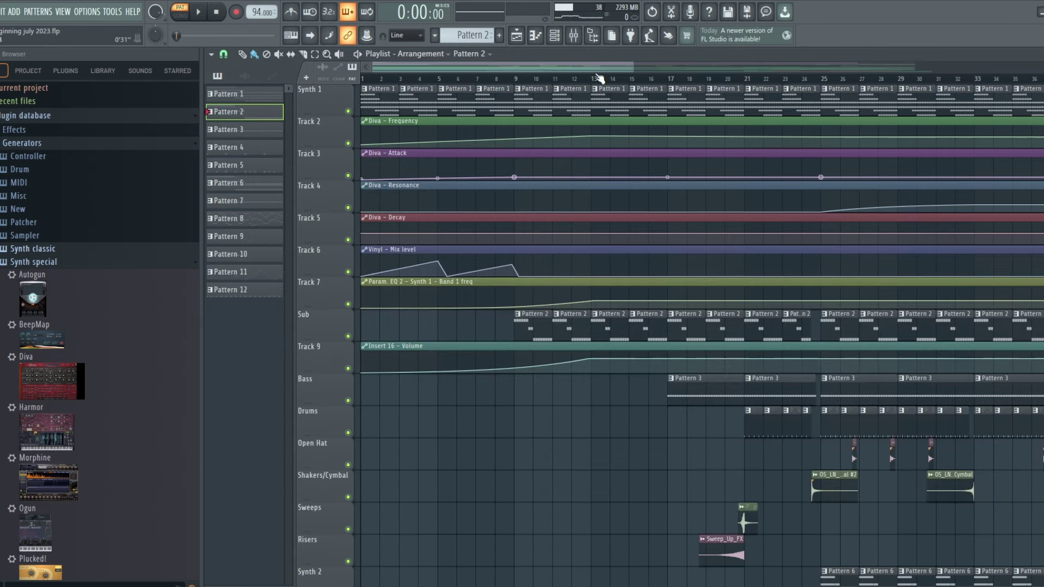
drag(600, 70, 818, 61)
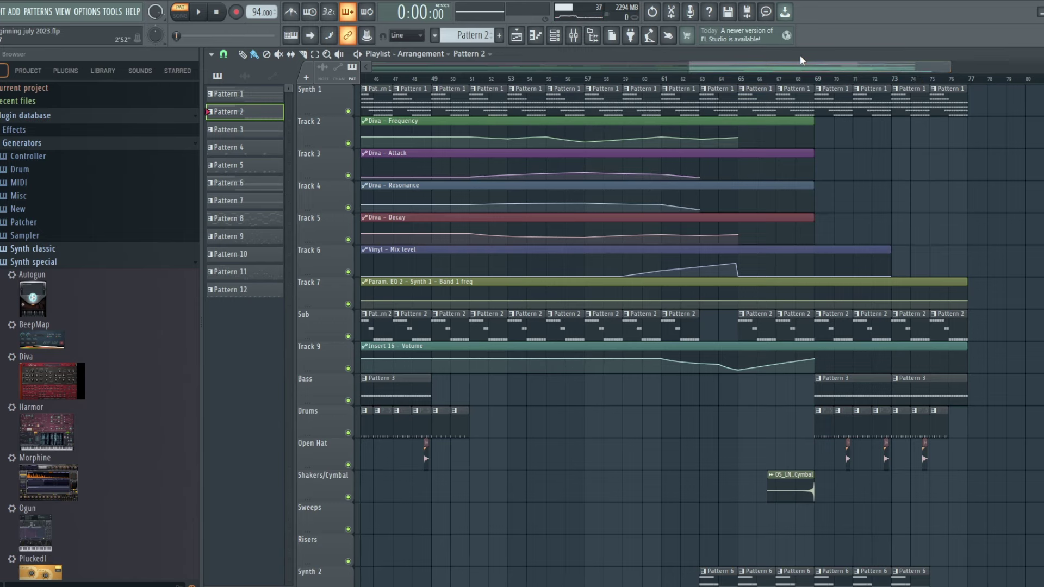
drag(797, 75, 479, 71)
- Play Pattern 1 while auditioning Synth 1's Vinyl mix level at up to 78%, and stop playback
key(F9)
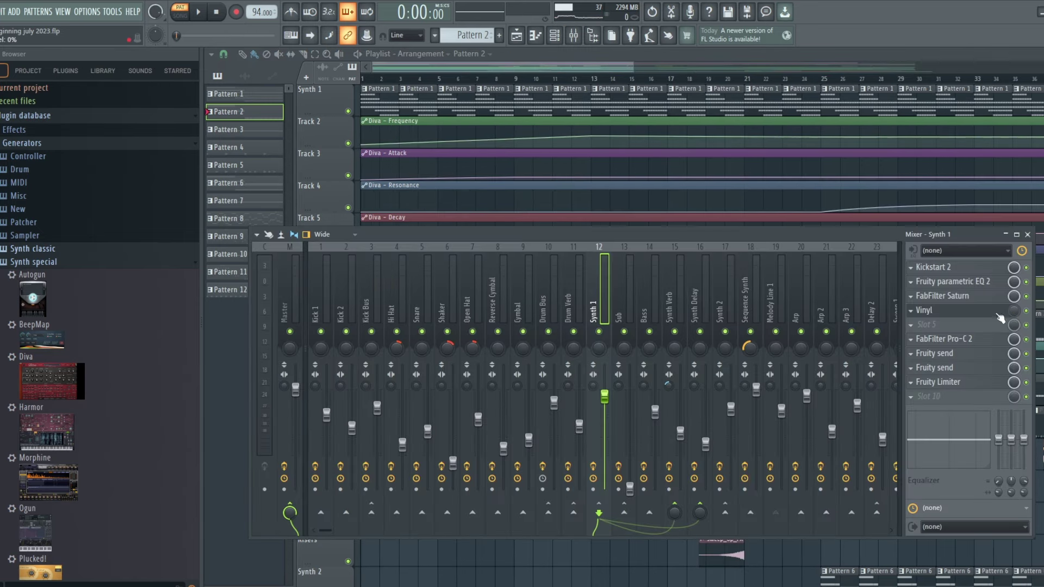
click(201, 16)
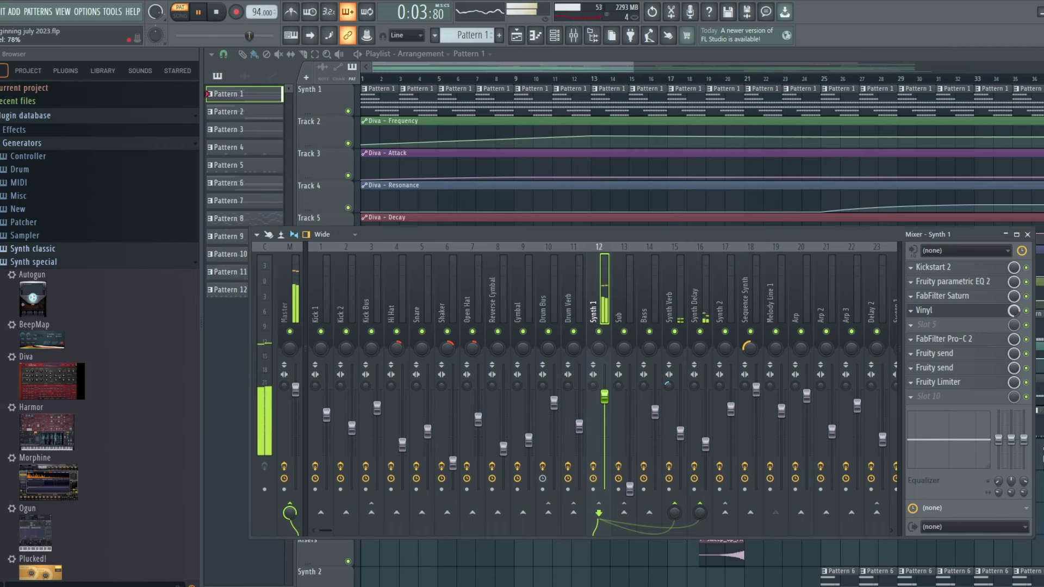
click(214, 15)
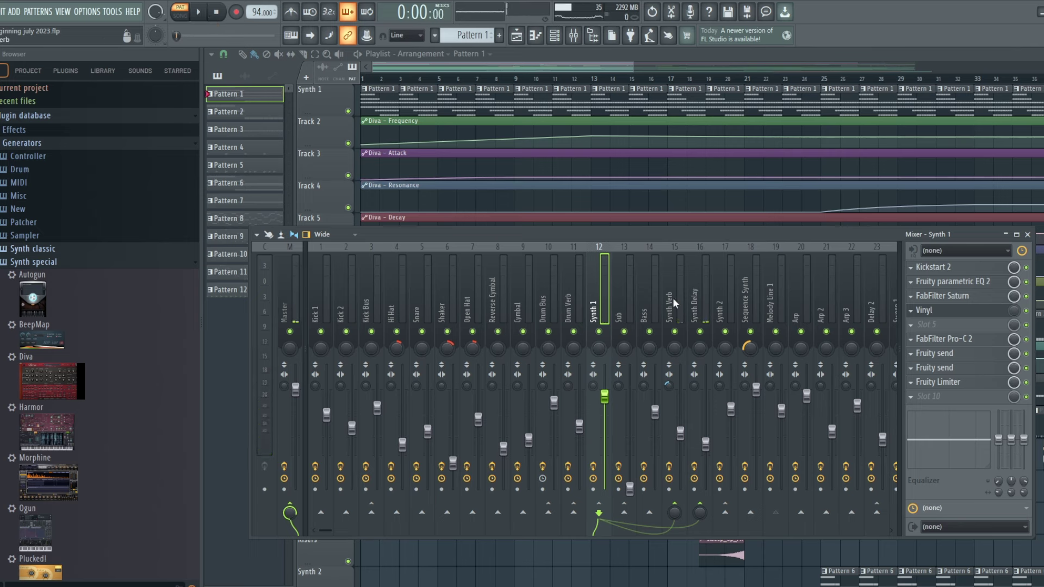
- Examine the Vinyl and Fruity parametric EQ 2 settings on Synth 1 and the EQ band 1 frequency automation in the playlist
click(930, 311)
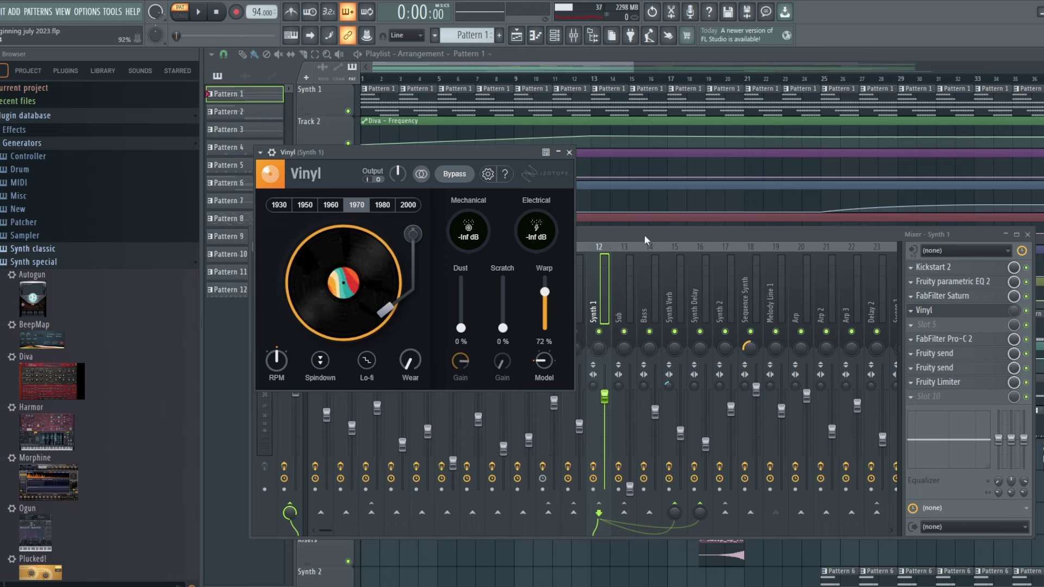
click(739, 236)
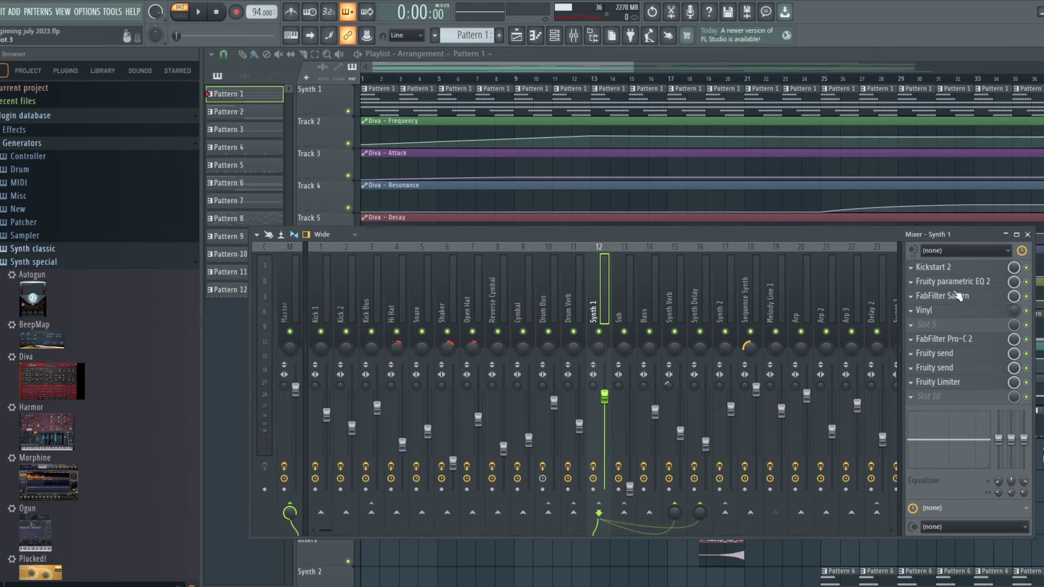
click(958, 282)
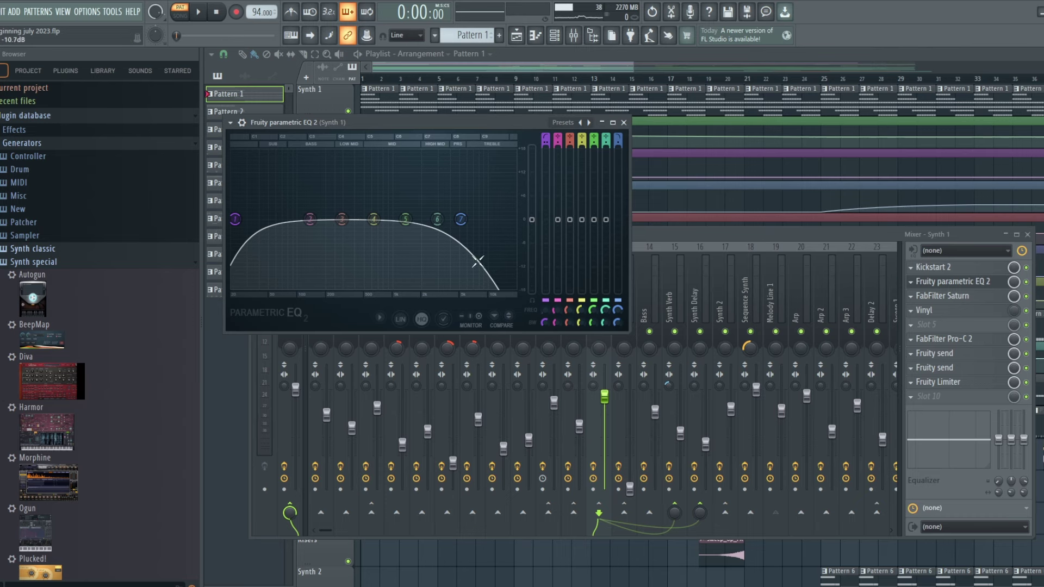
click(543, 70)
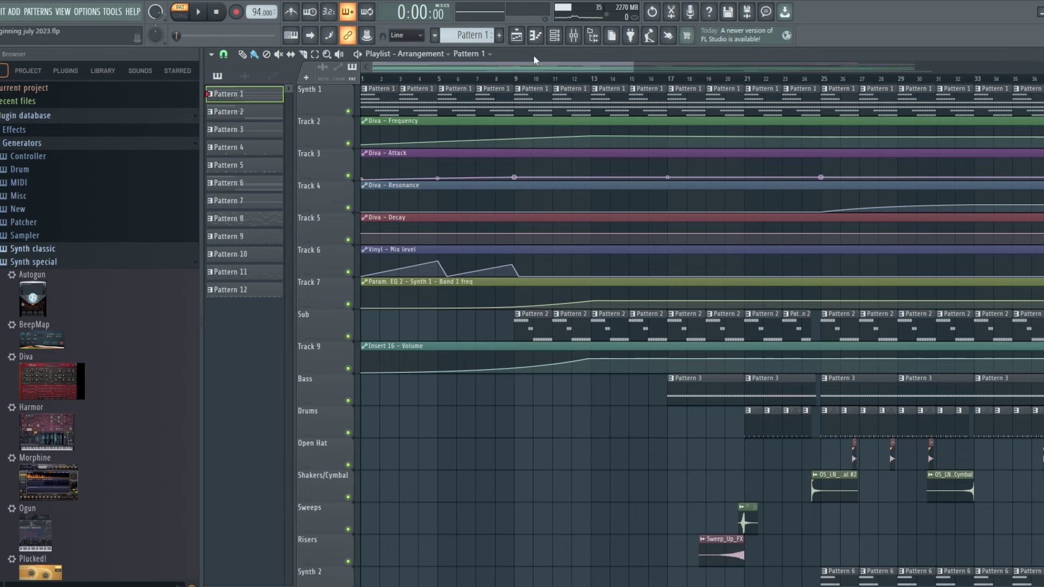
- Open Kickstart 2 on the Synth 1 mixer track and play Pattern 1 to hear its sidechain ducking
click(563, 39)
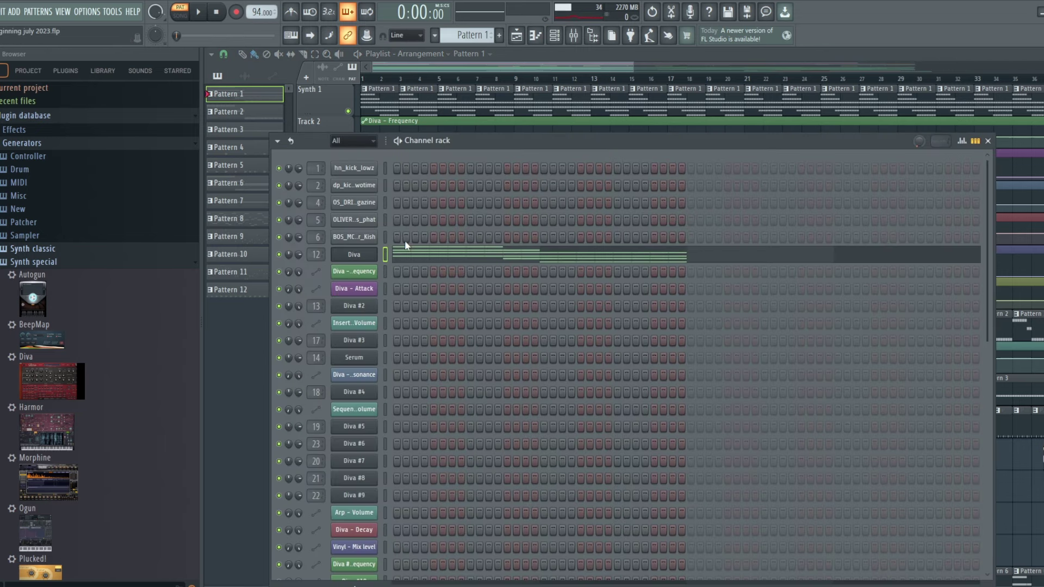
click(554, 36)
click(574, 35)
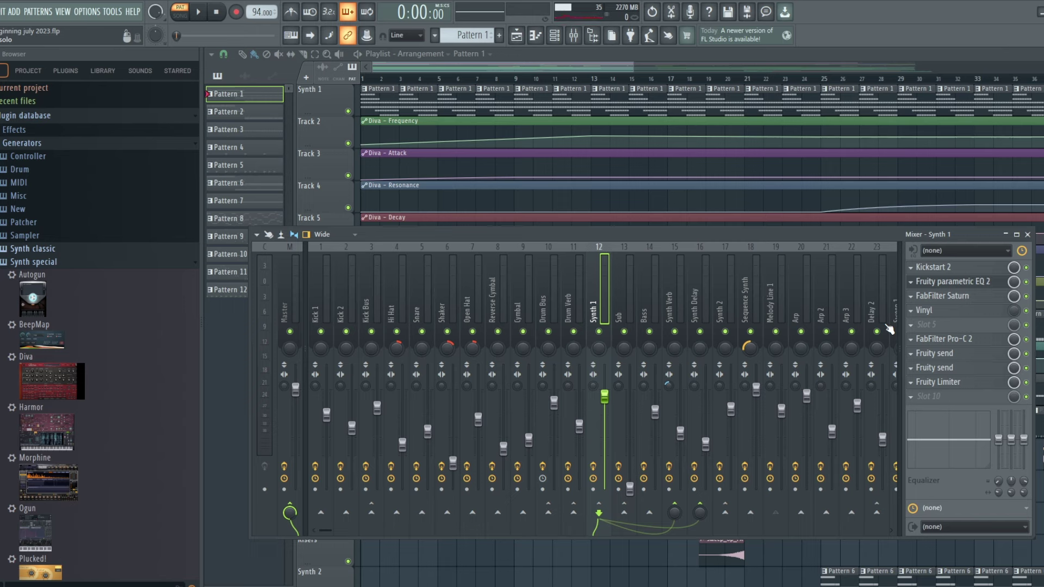
click(938, 268)
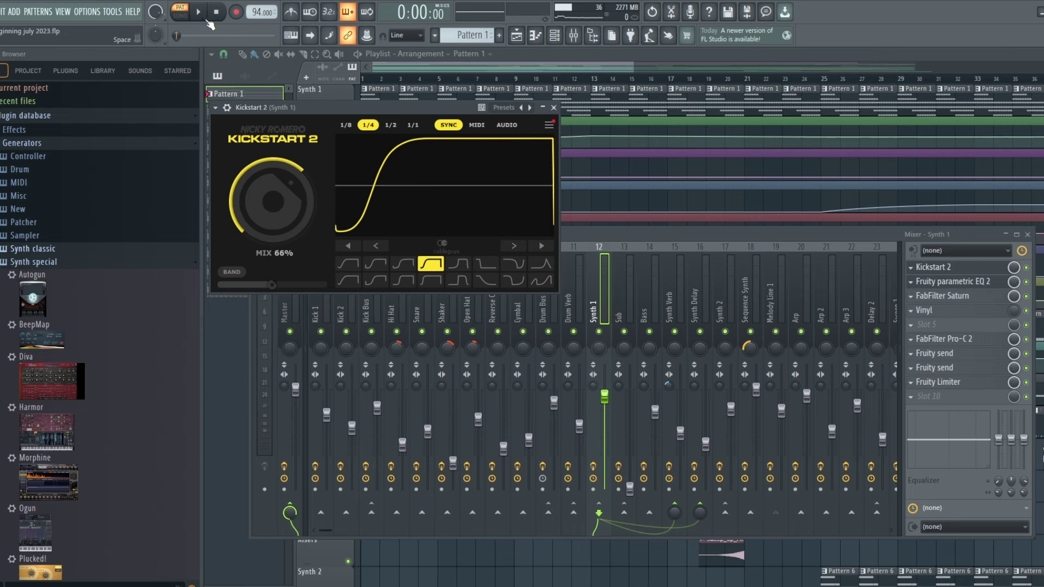
key(space)
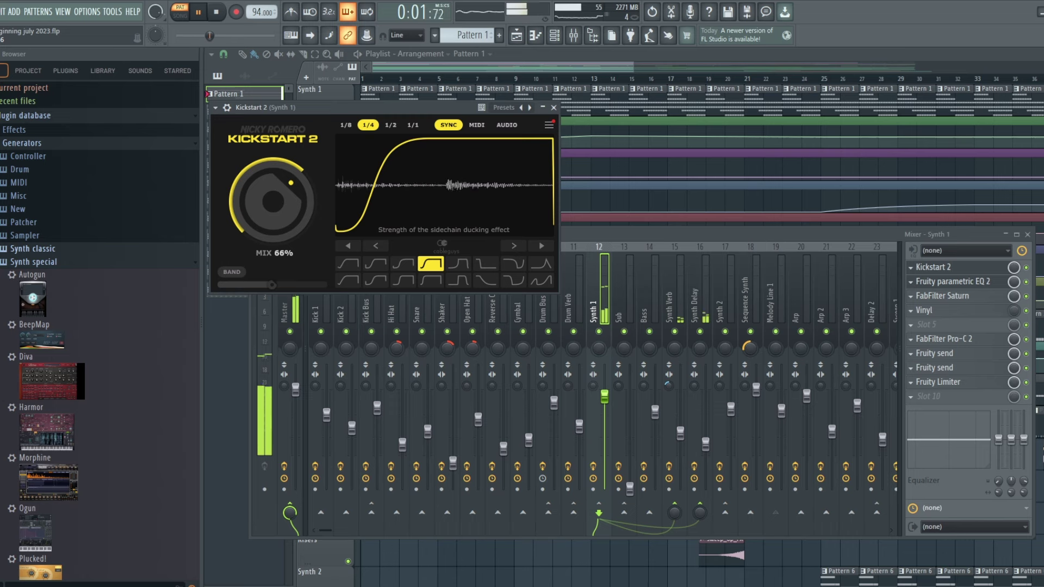
click(219, 17)
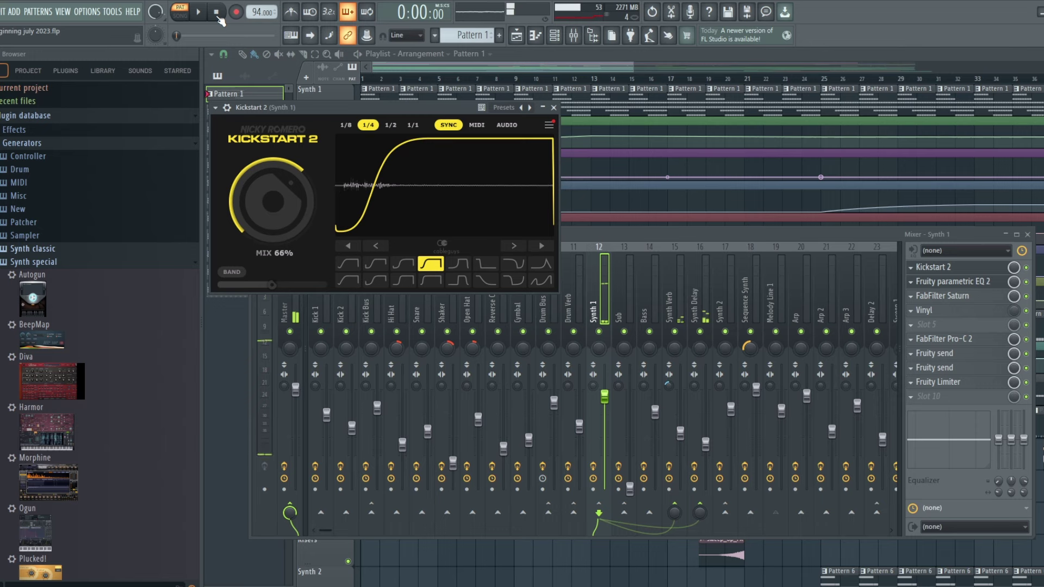
- Close the Synth 1 windows and raise the Sub mixer track's volume fader to about the height of the Bass fader
key(F12)
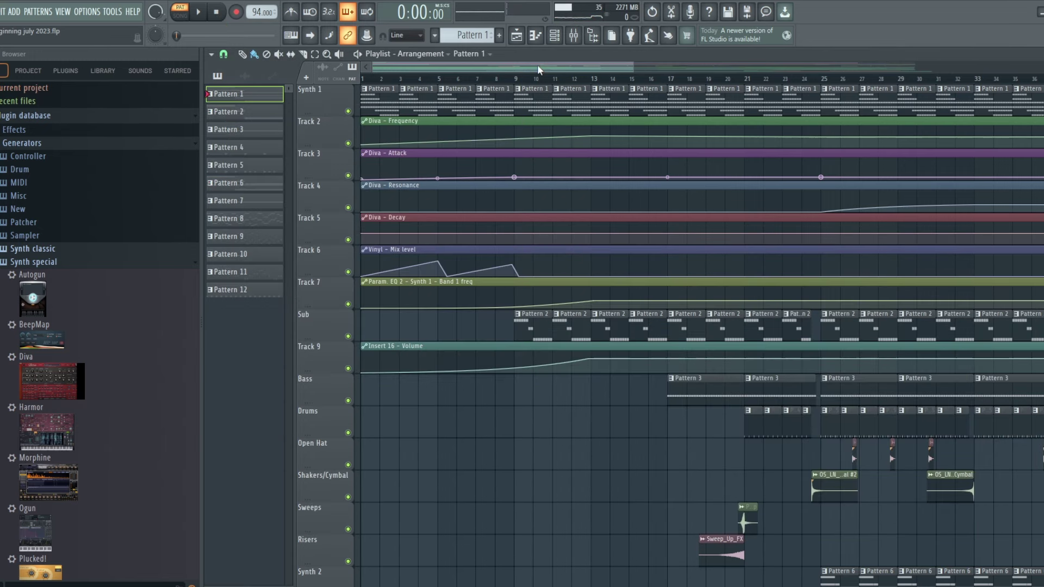
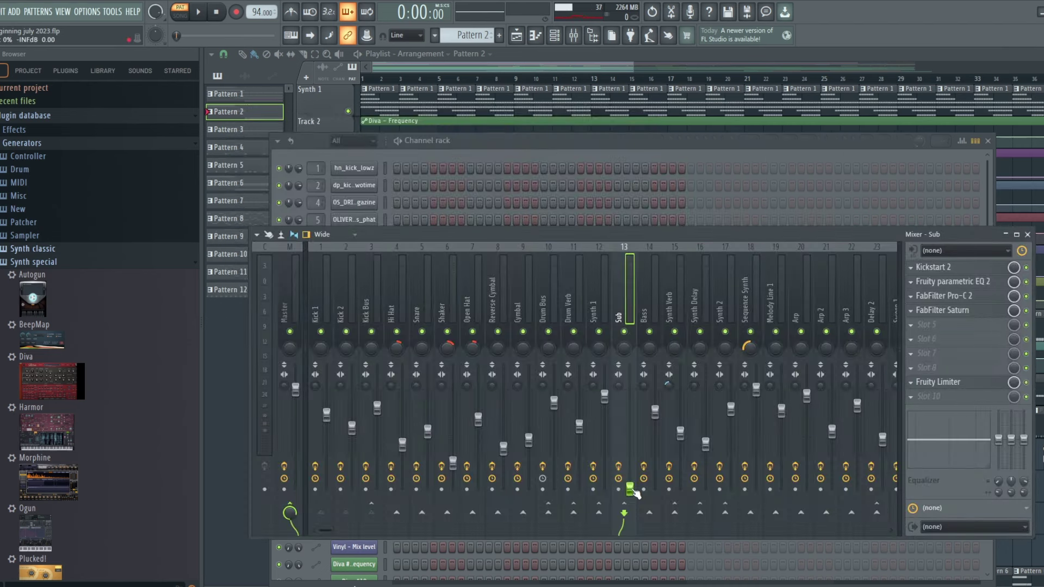
drag(631, 491, 631, 409)
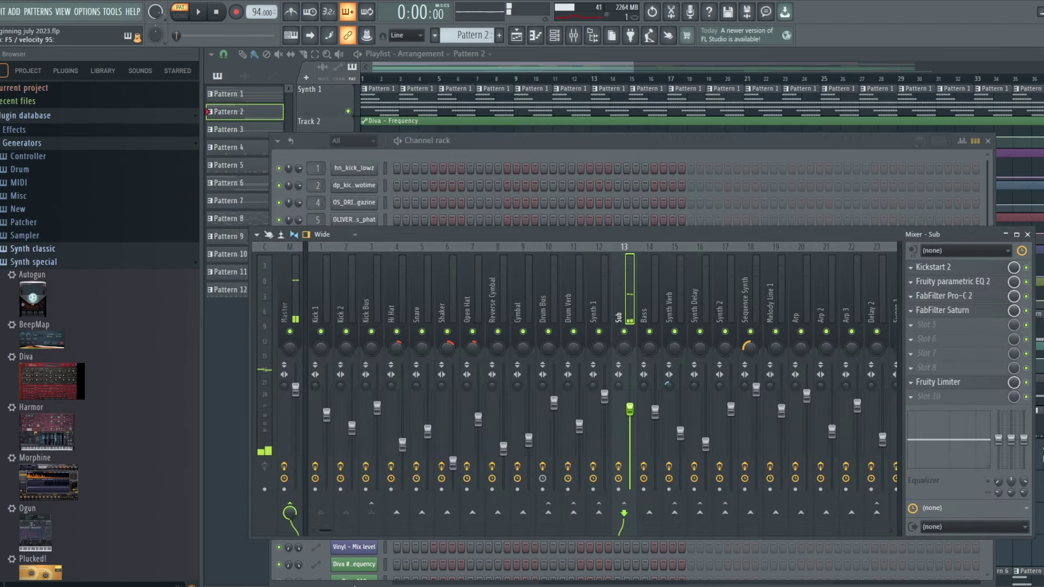
- Open the Diva #2 instrument of the Sub channel and play Pattern 2 twice to examine its sound and oscillator waveform
click(550, 140)
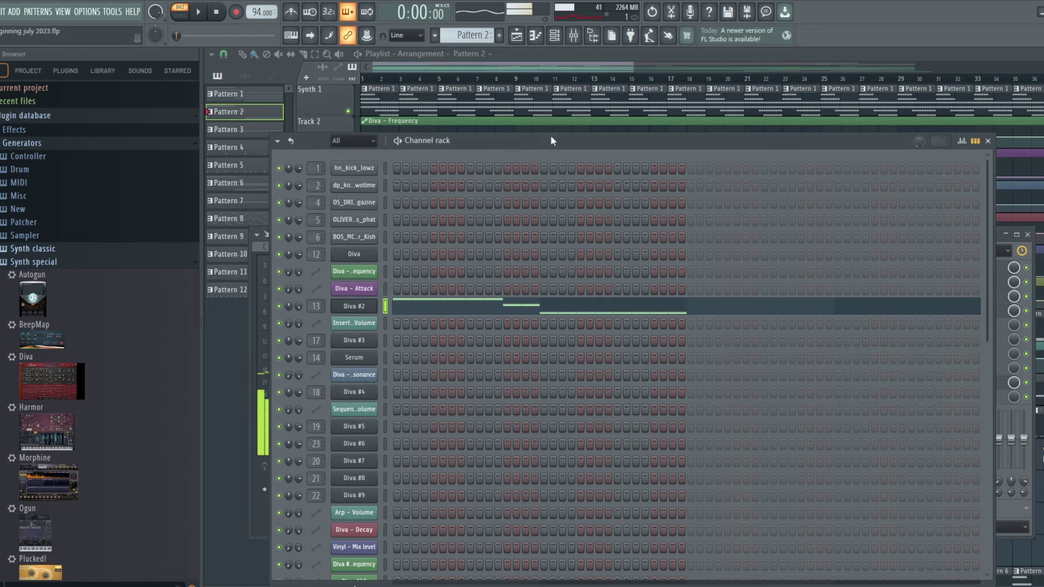
click(361, 306)
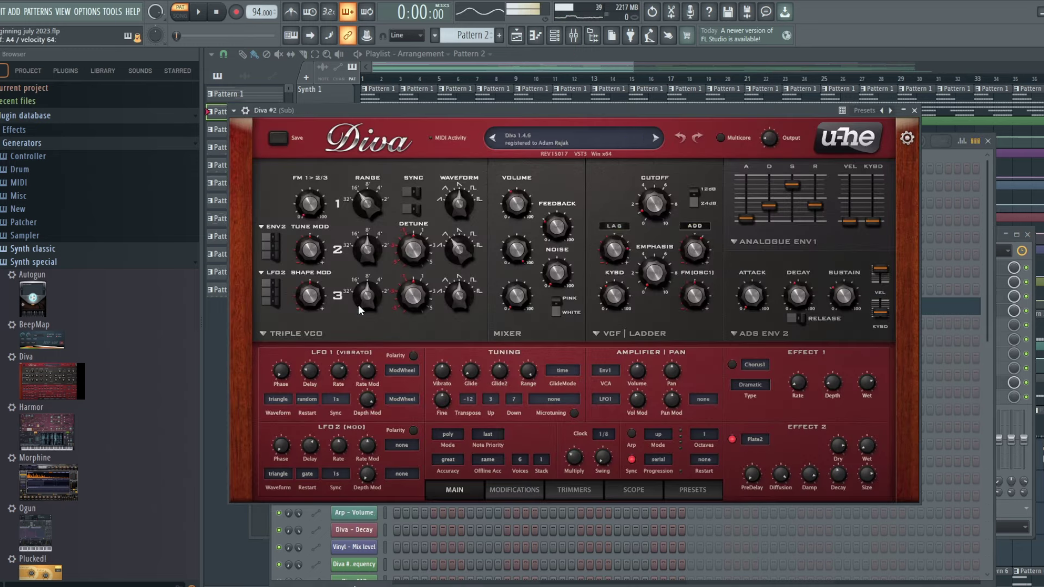
click(198, 12)
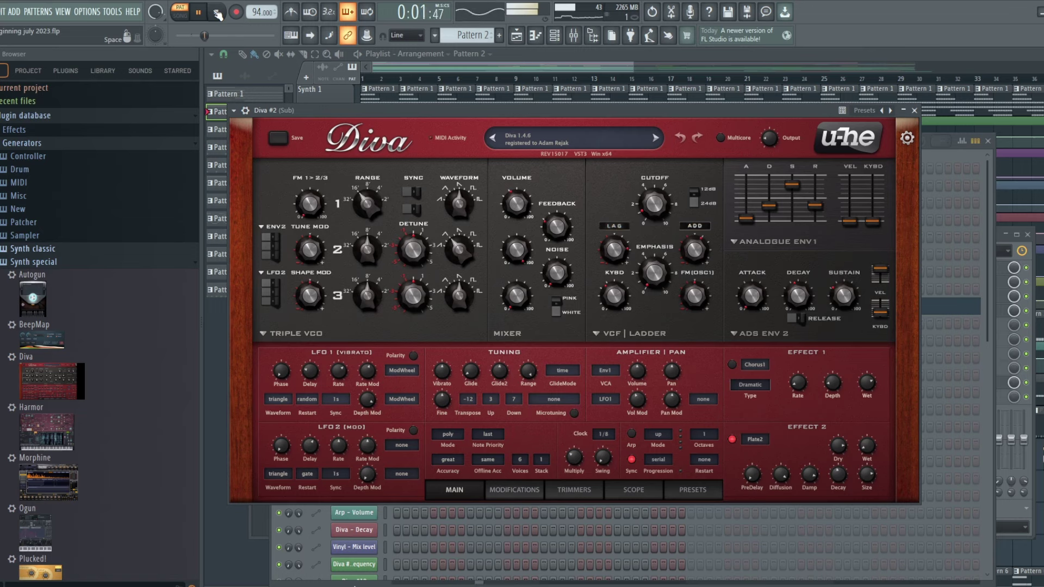
click(217, 13)
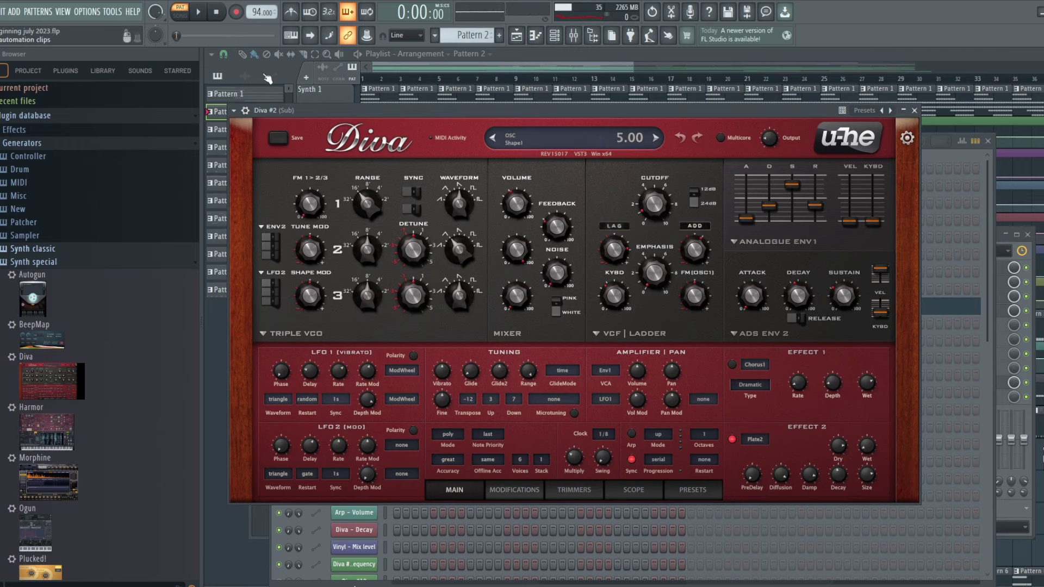
click(200, 12)
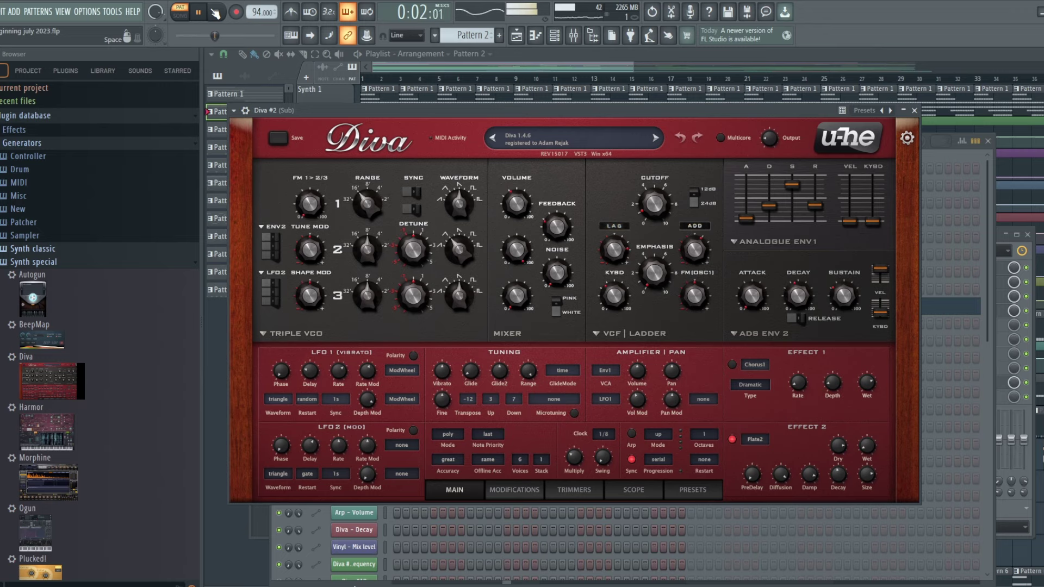
click(215, 12)
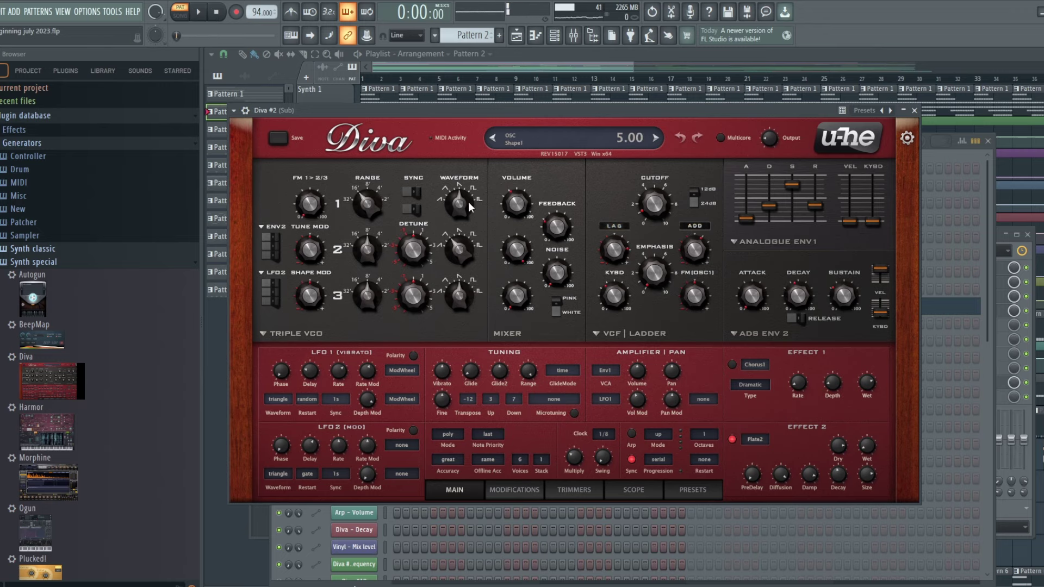
- Open FabFilter Pro-Q 2 on the Master mixer track and examine its low-cut band, then return to the mixer
click(588, 69)
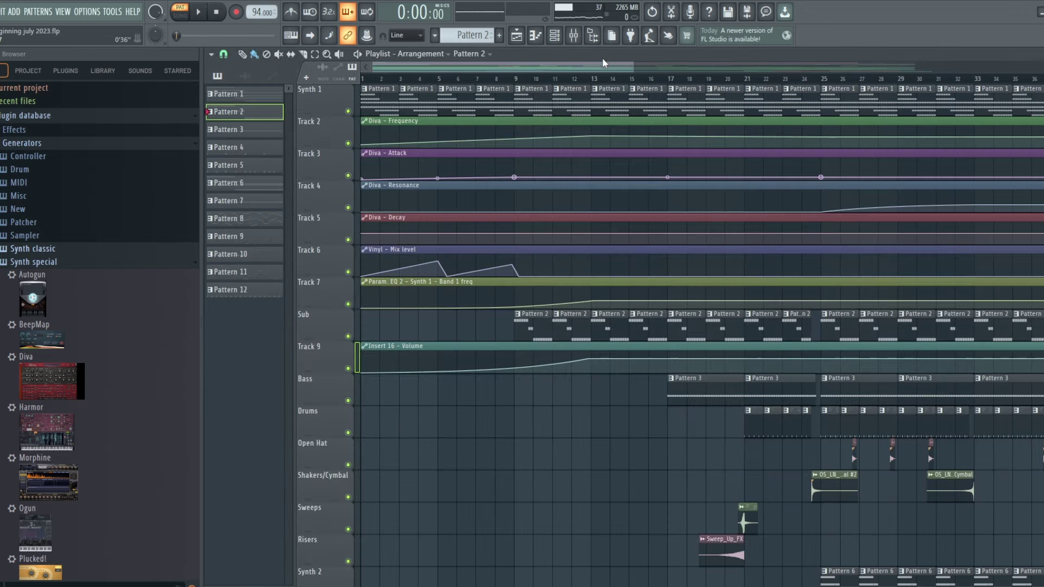
click(573, 37)
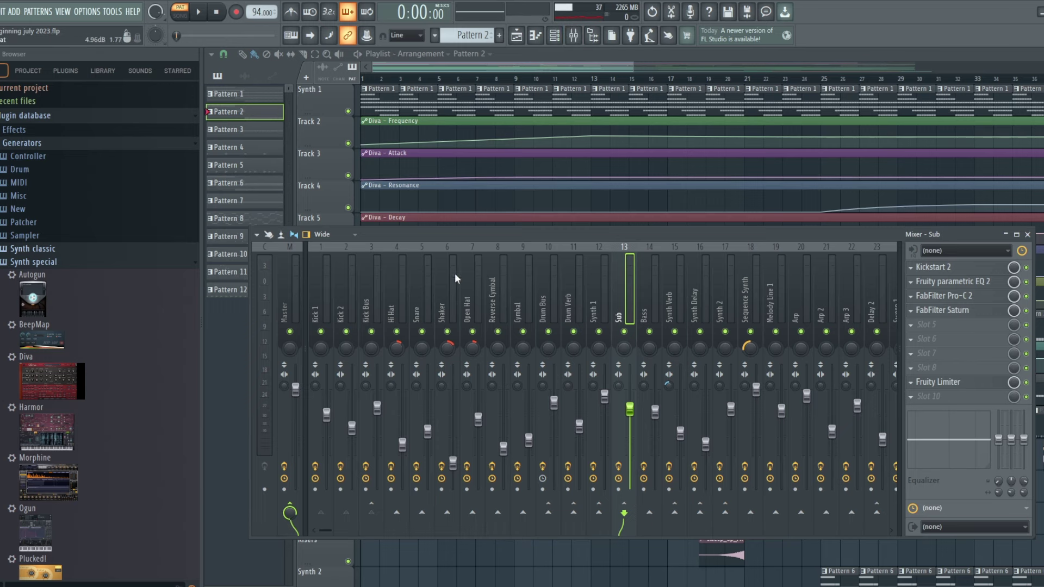
click(292, 301)
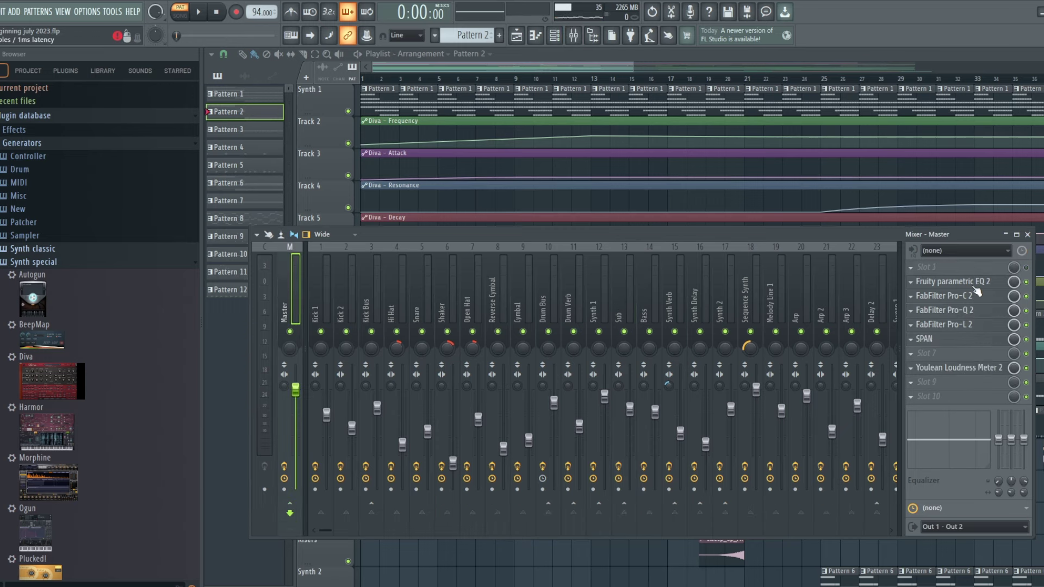
click(971, 311)
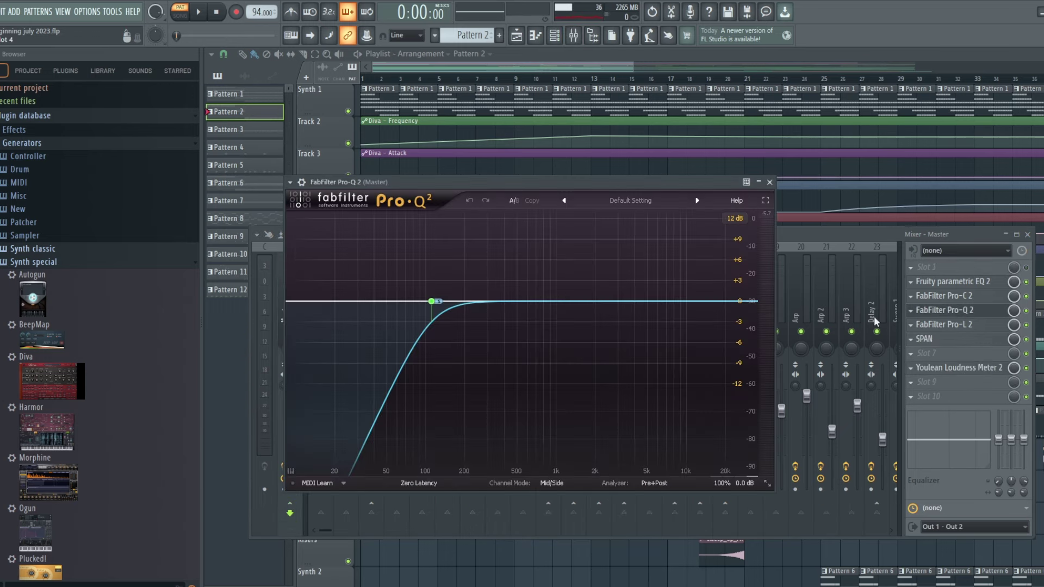
mouse_move(438, 303)
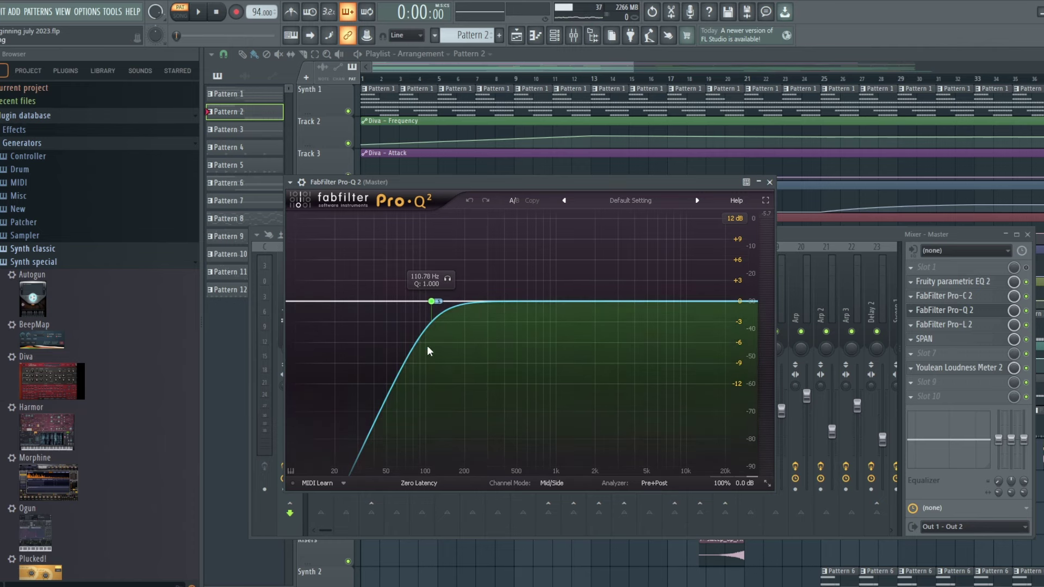
click(806, 234)
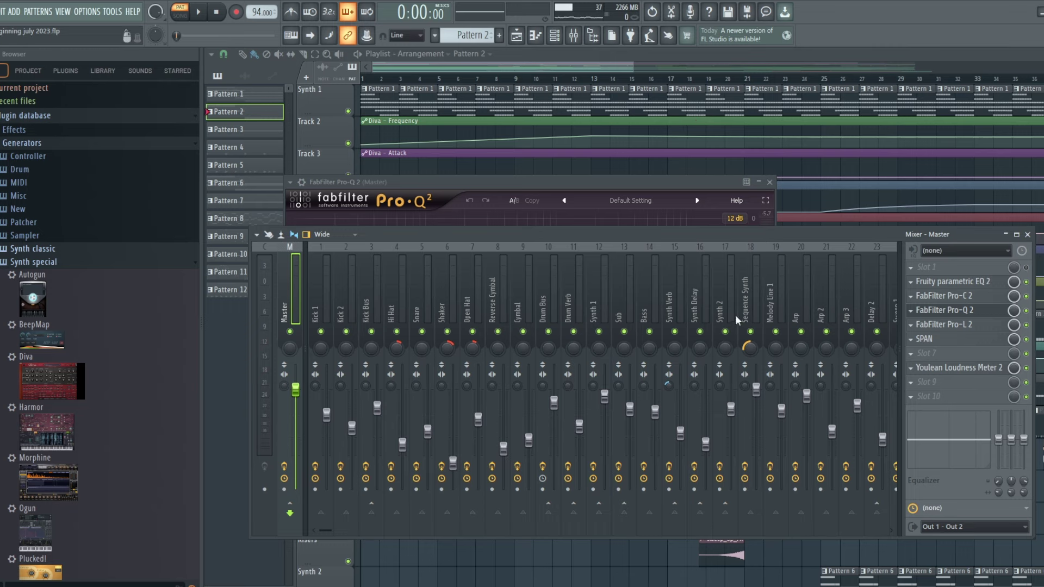
- Examine Kickstart 2, Fruity parametric EQ 2, FabFilter Pro-C 2, FabFilter Saturn and Fruity Limiter on the Sub mixer track
click(630, 314)
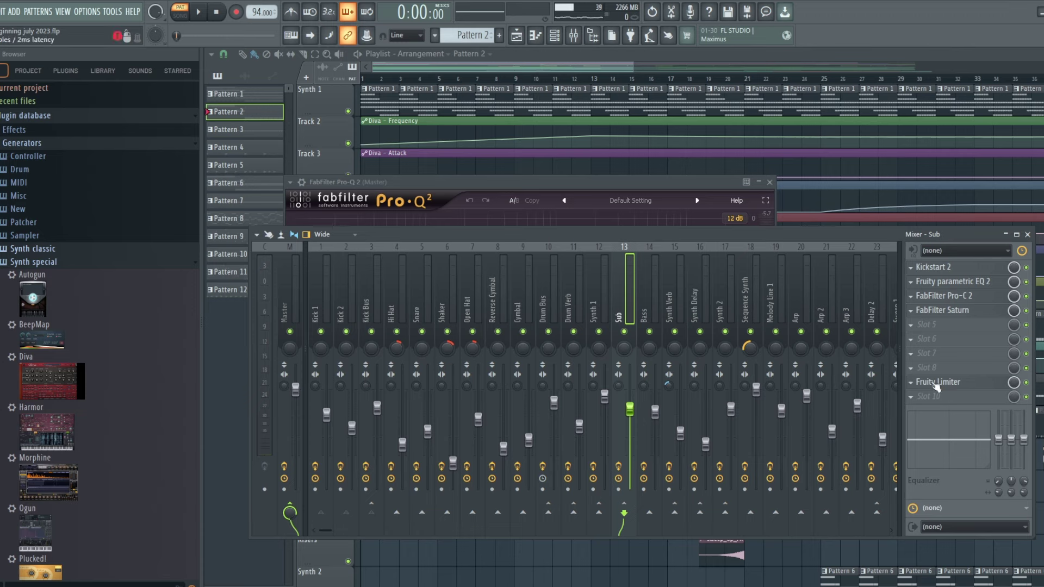
click(957, 270)
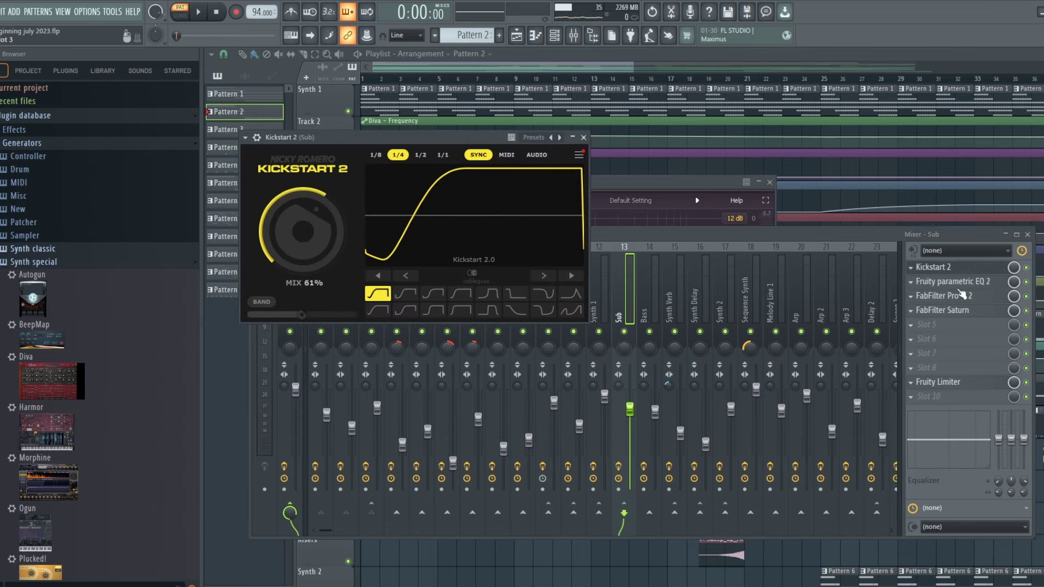
click(961, 282)
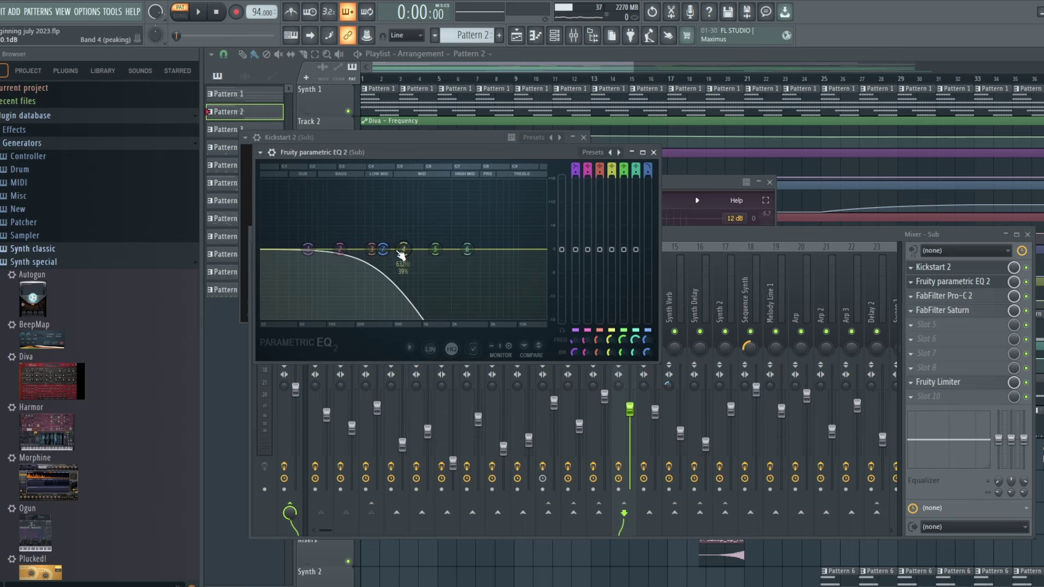
click(963, 302)
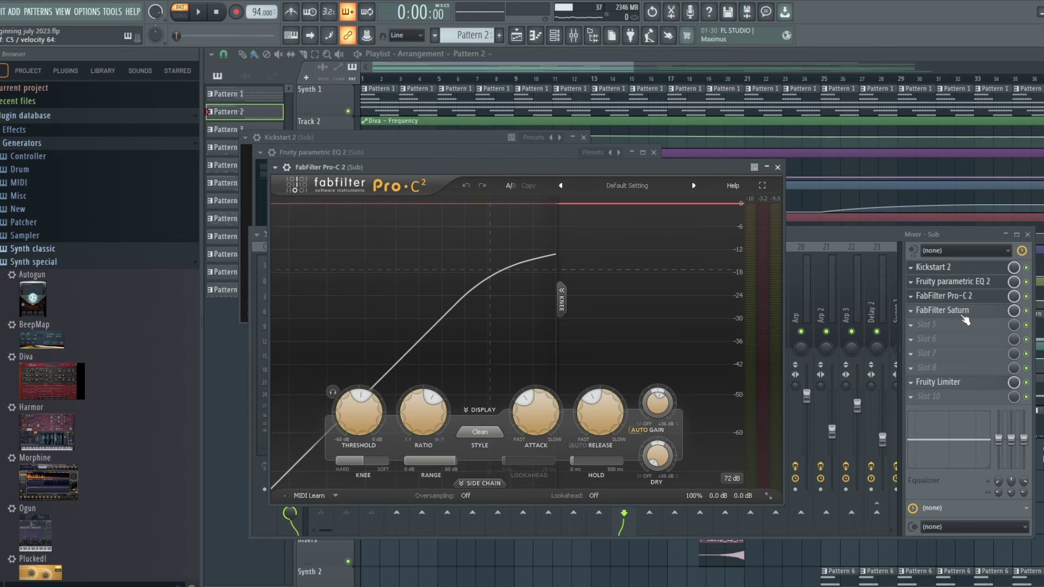
click(963, 313)
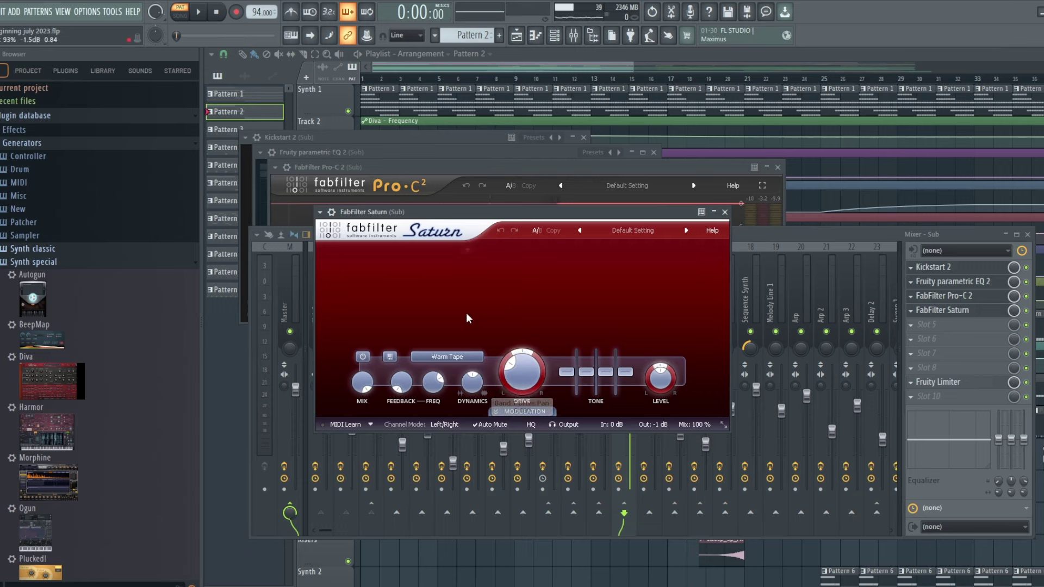
click(936, 382)
click(937, 382)
click(936, 382)
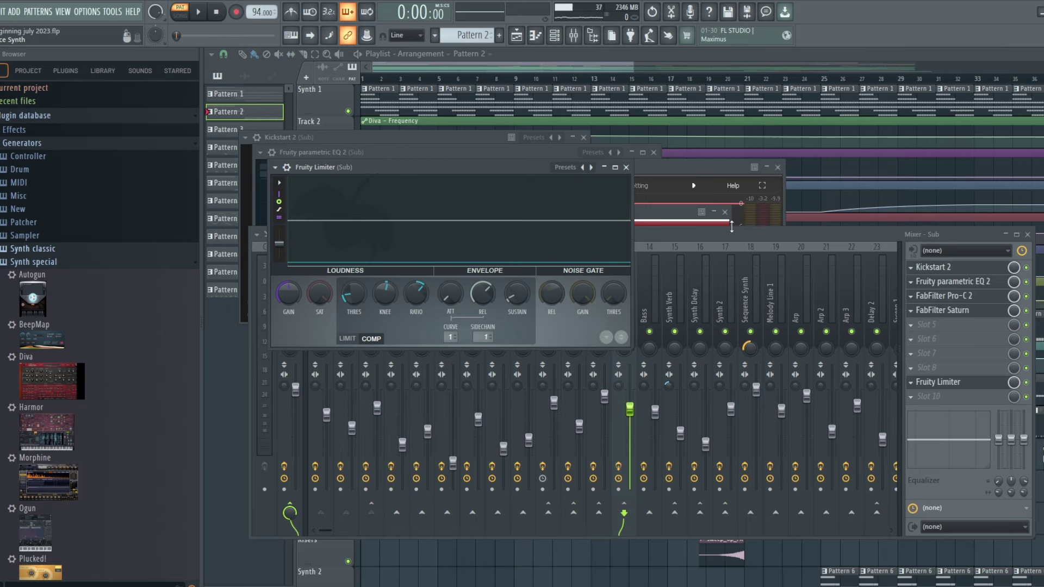
- Bring the mixer forward and check the Kick Bus track's routing to the Sub track, ending on Sub
drag(731, 225, 732, 222)
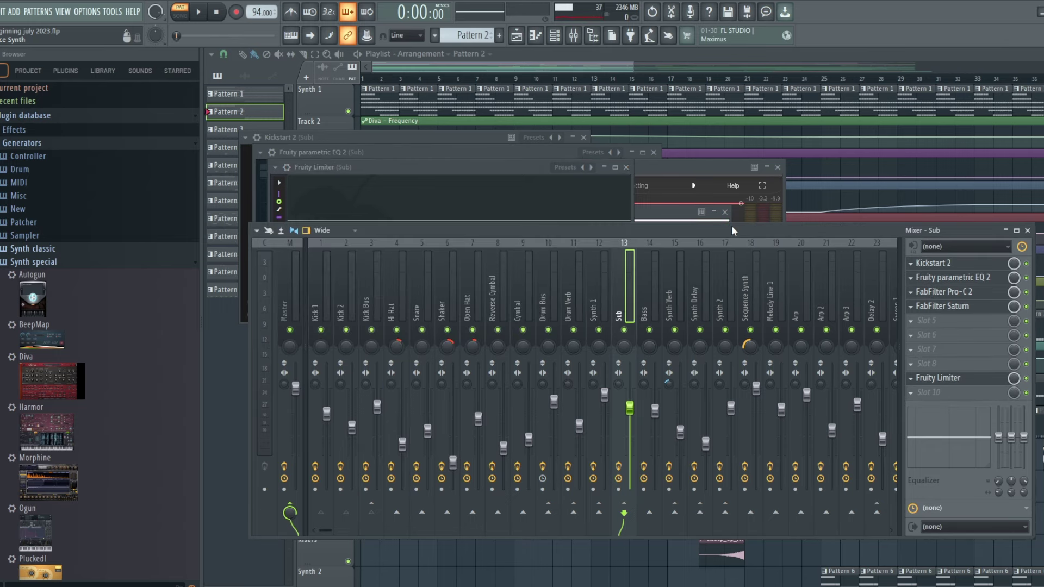
click(366, 299)
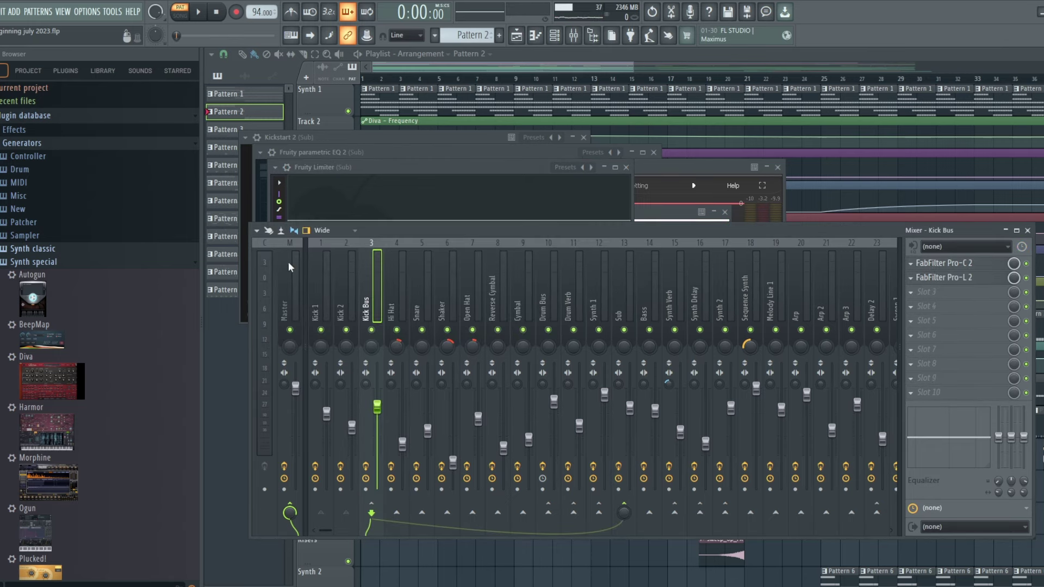
click(626, 288)
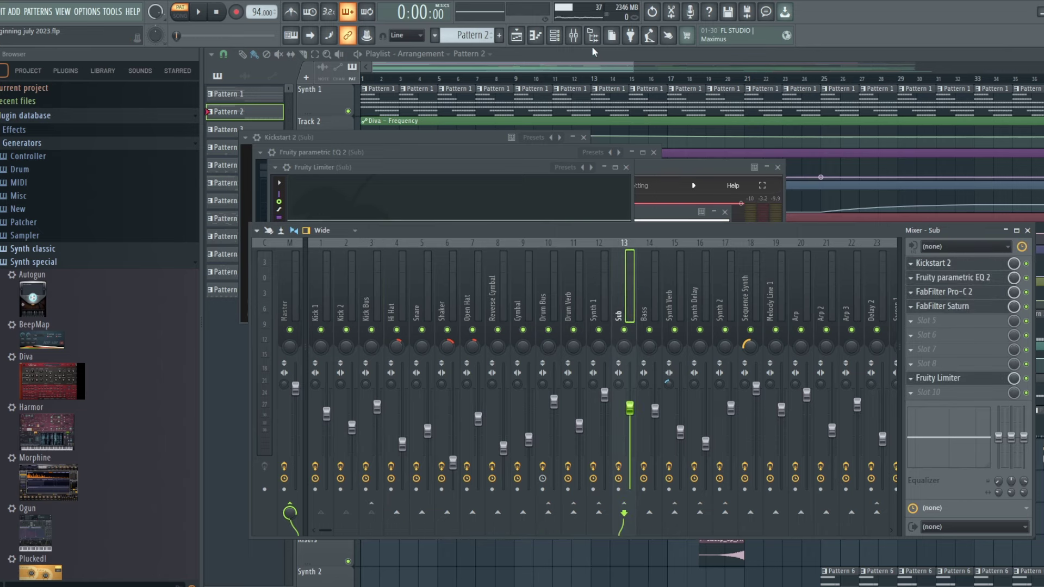
- Return to the playlist, look over the Bass track among its neighbours and place the playhead at bar 17
click(598, 66)
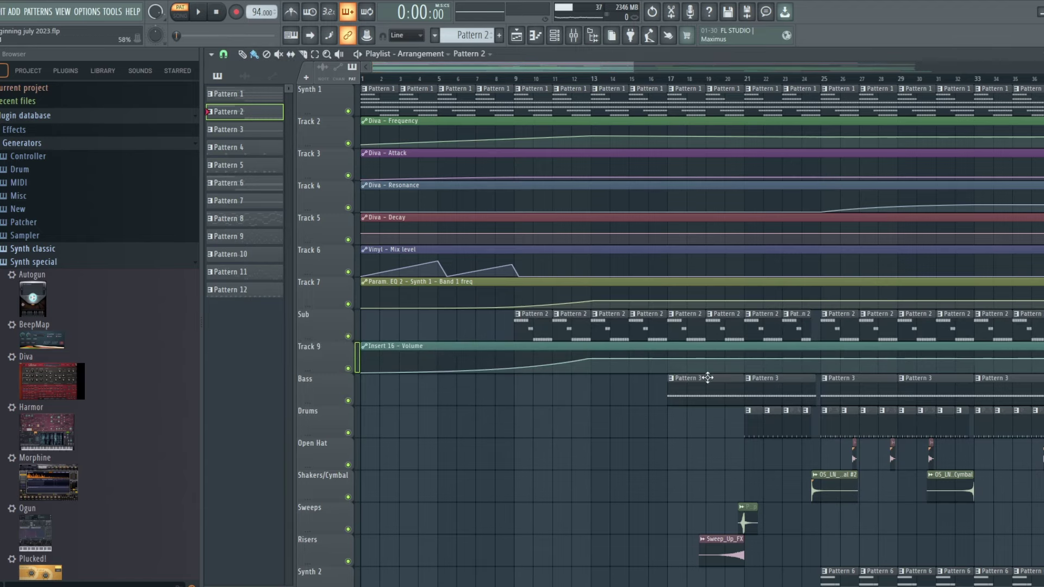
scroll(706, 403, down, 1)
scroll(705, 402, down, 5)
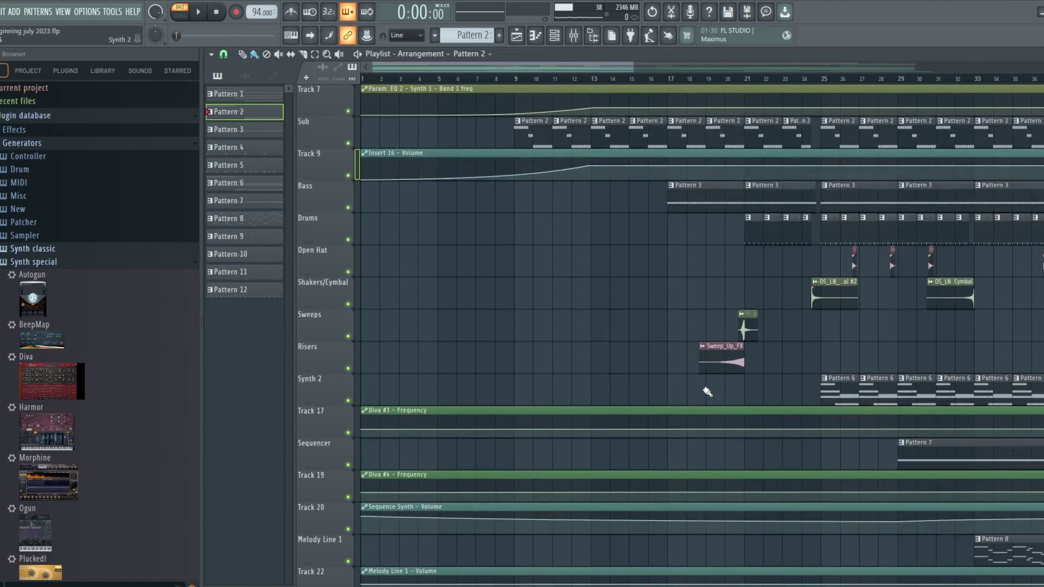
scroll(709, 392, up, 4)
scroll(707, 389, up, 1)
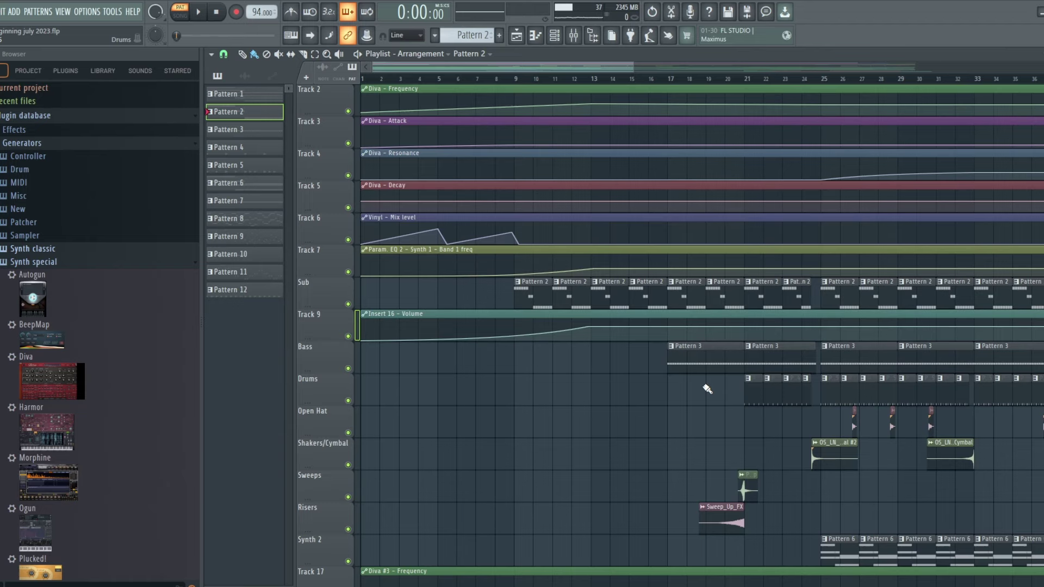
click(672, 81)
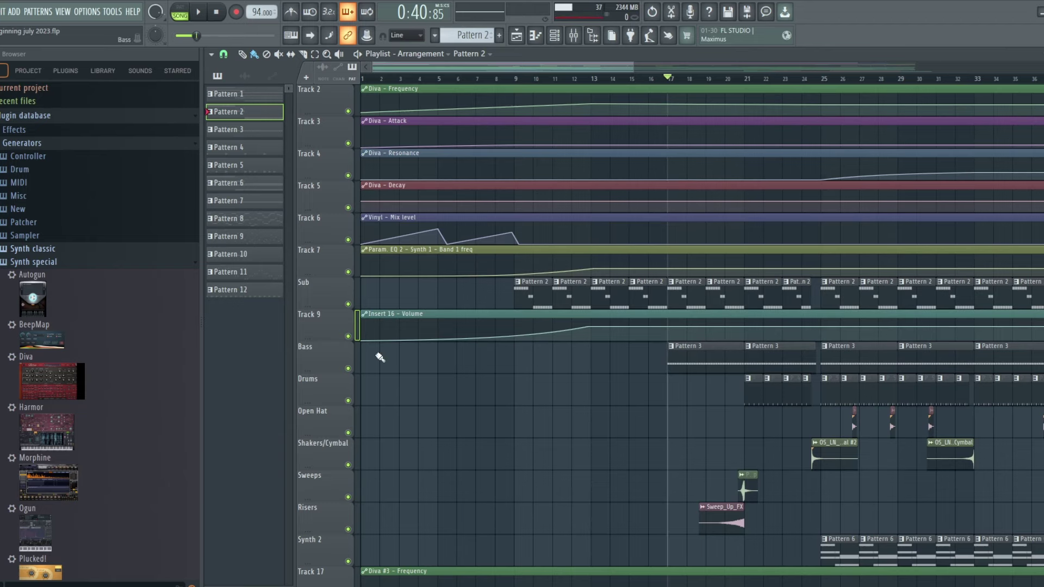
scroll(793, 381, down, 15)
scroll(788, 375, up, 17)
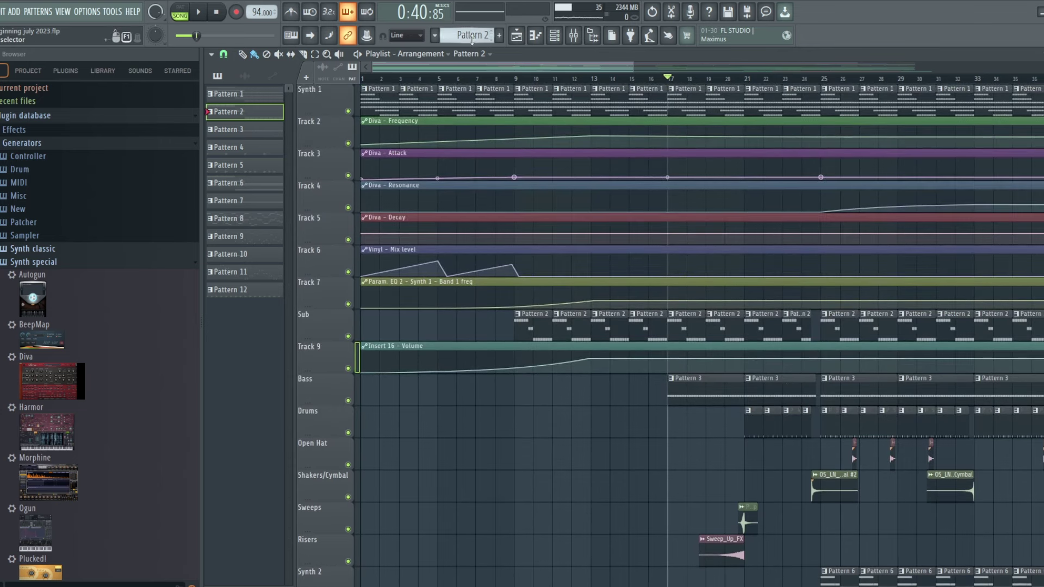
- Play Pattern 3 on its own in pattern mode and open its bass notes in the piano roll
click(180, 8)
click(198, 11)
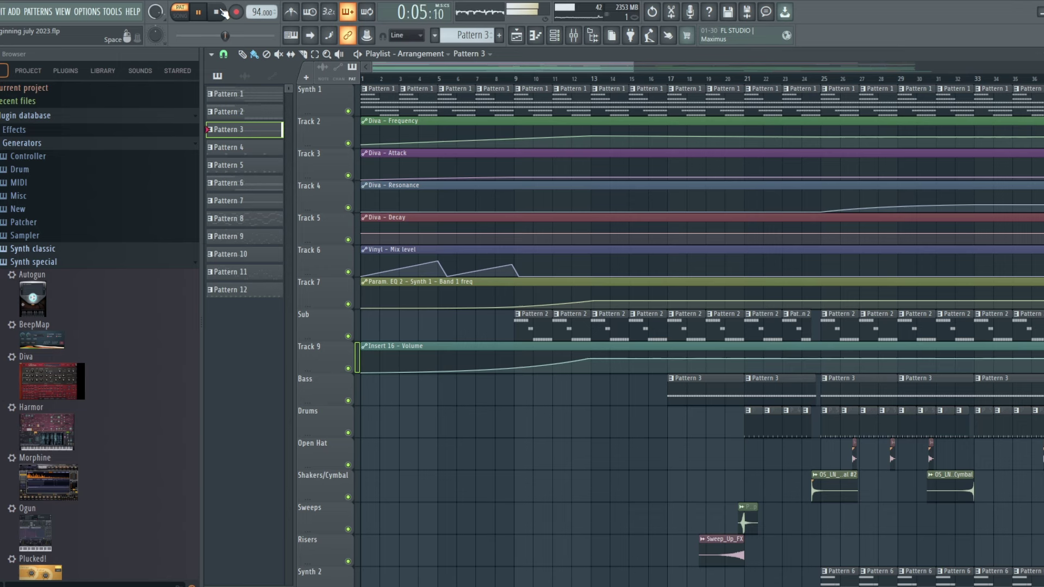
click(218, 12)
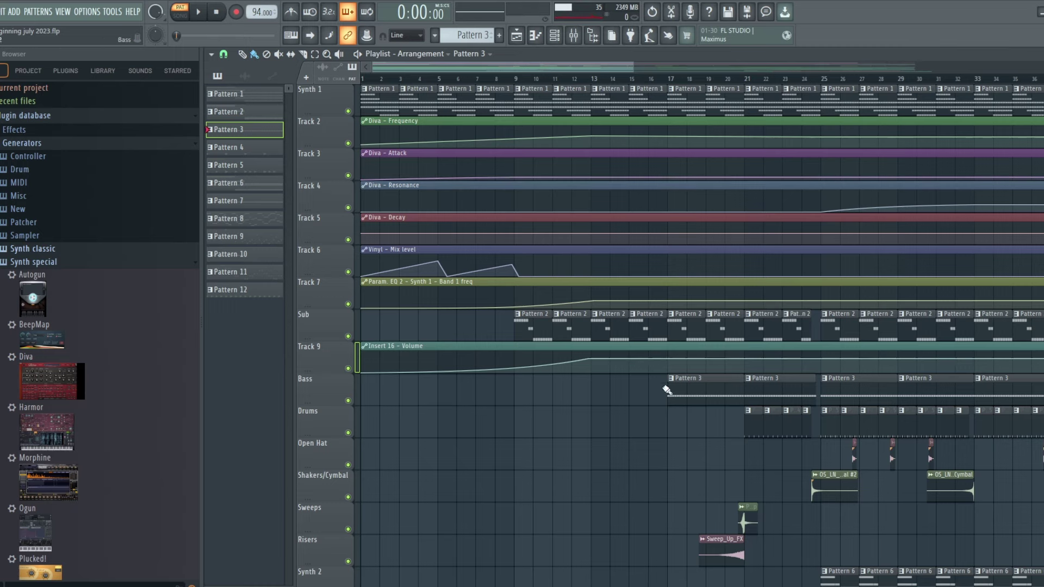
double_click(712, 389)
scroll(562, 294, down, 5)
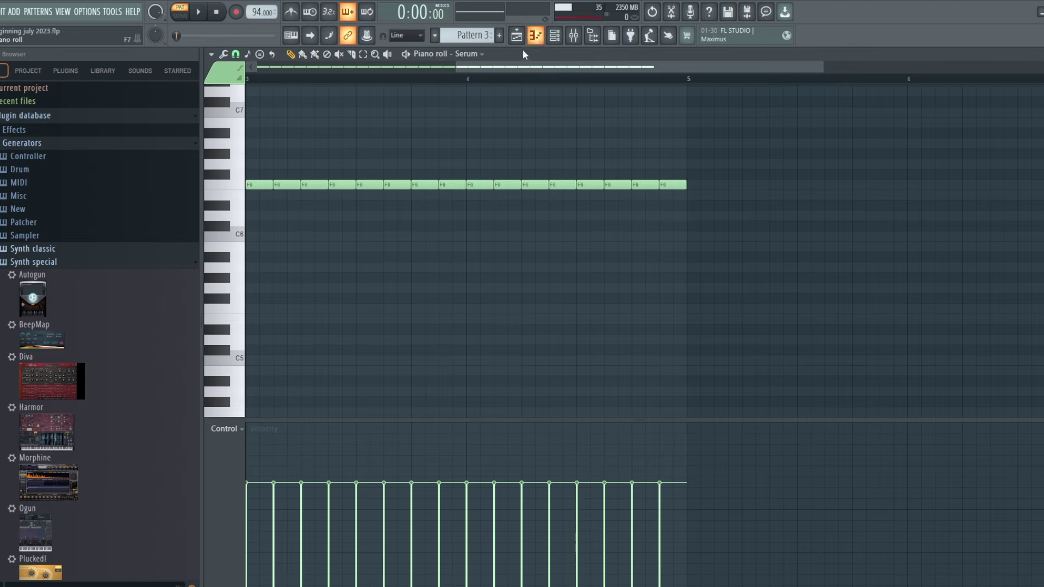
- Check the Bass mixer track, open the Serum instrument of its channel and move the Serum window higher
click(574, 36)
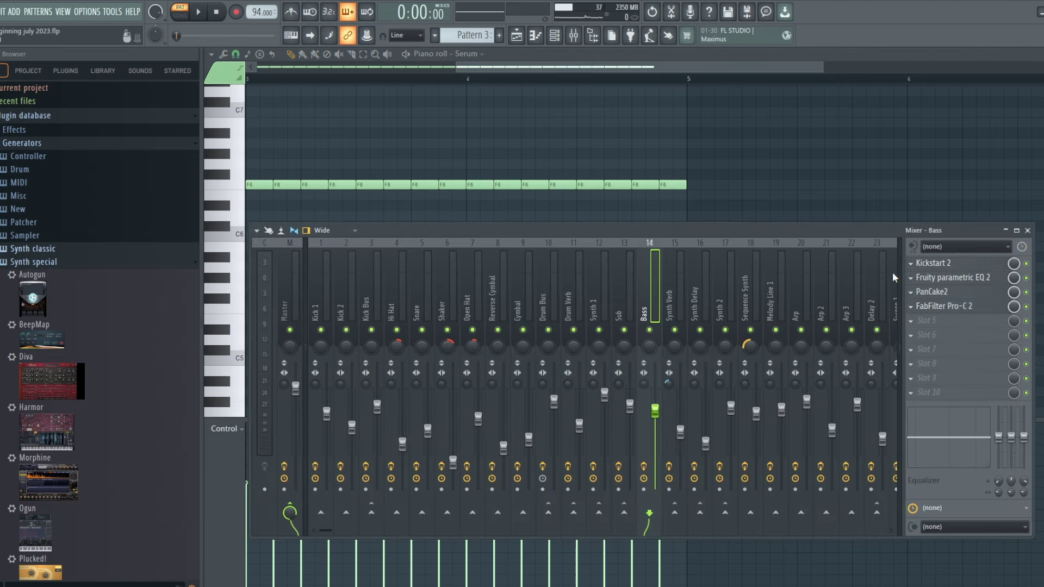
click(554, 35)
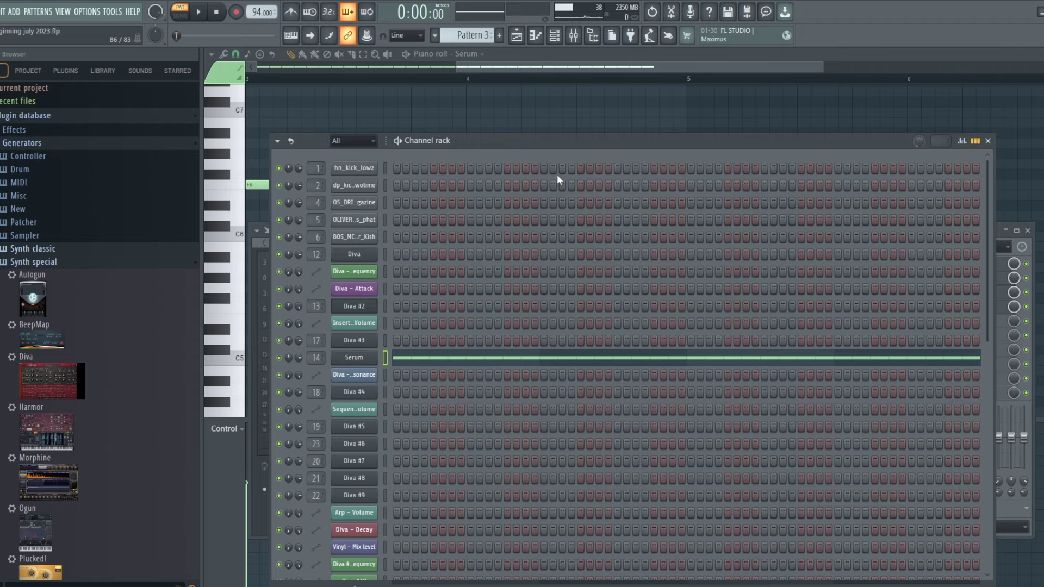
click(354, 358)
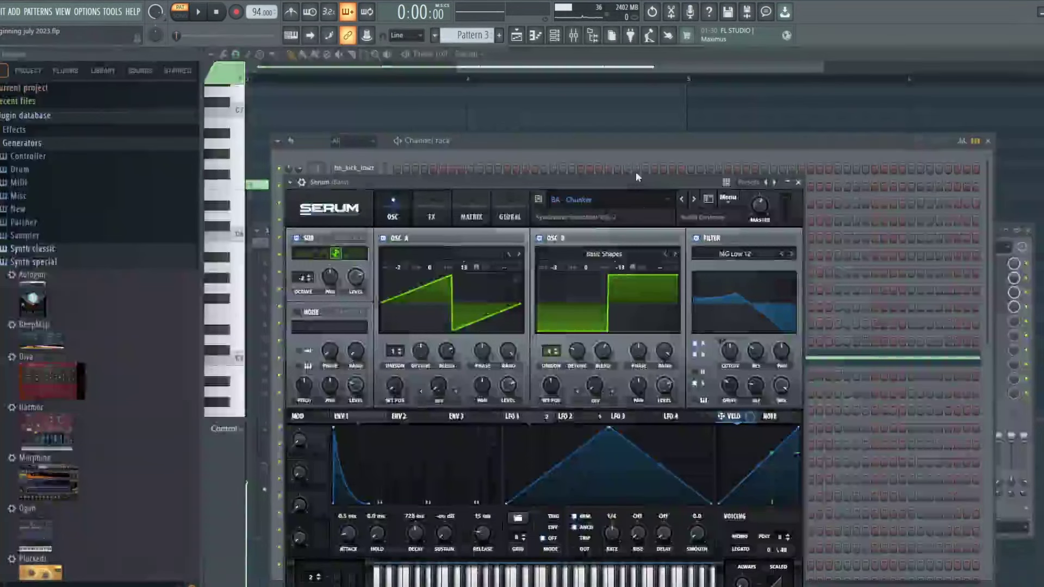
drag(635, 171, 641, 126)
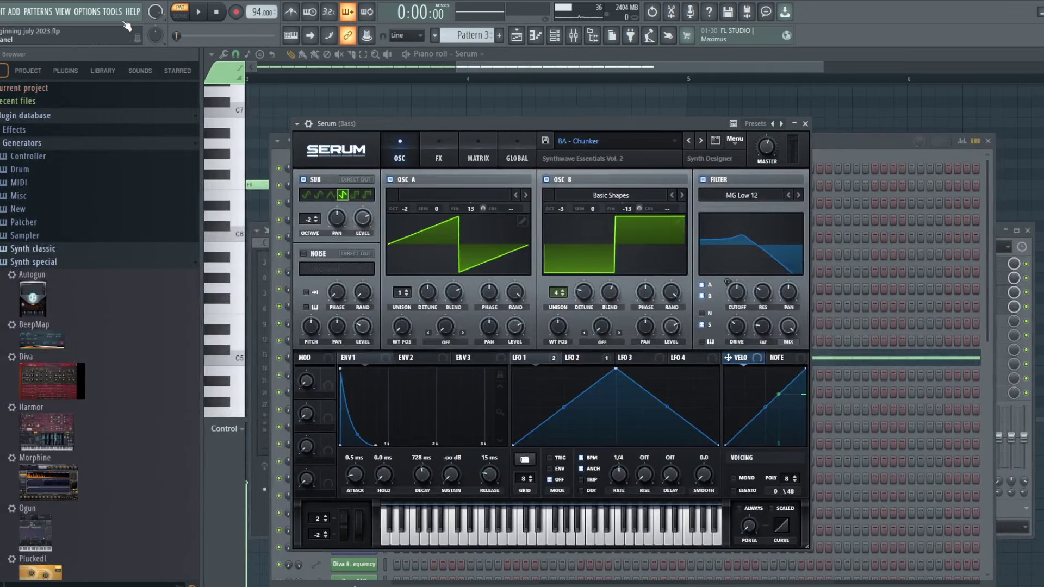
- Play Pattern 3 while examining LFO 1 and LFO 2 in Serum, and stop playback
click(198, 11)
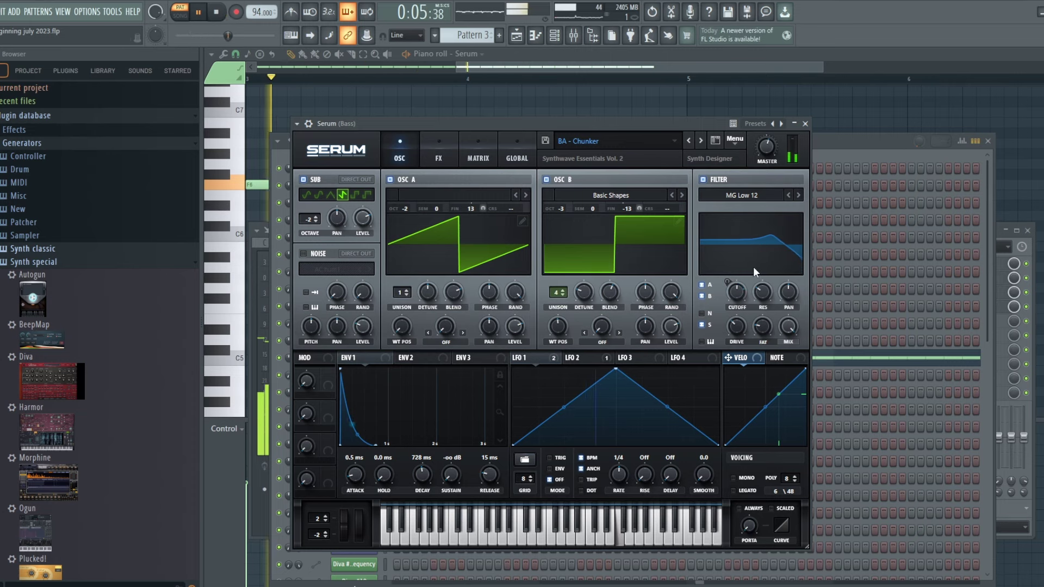
click(536, 357)
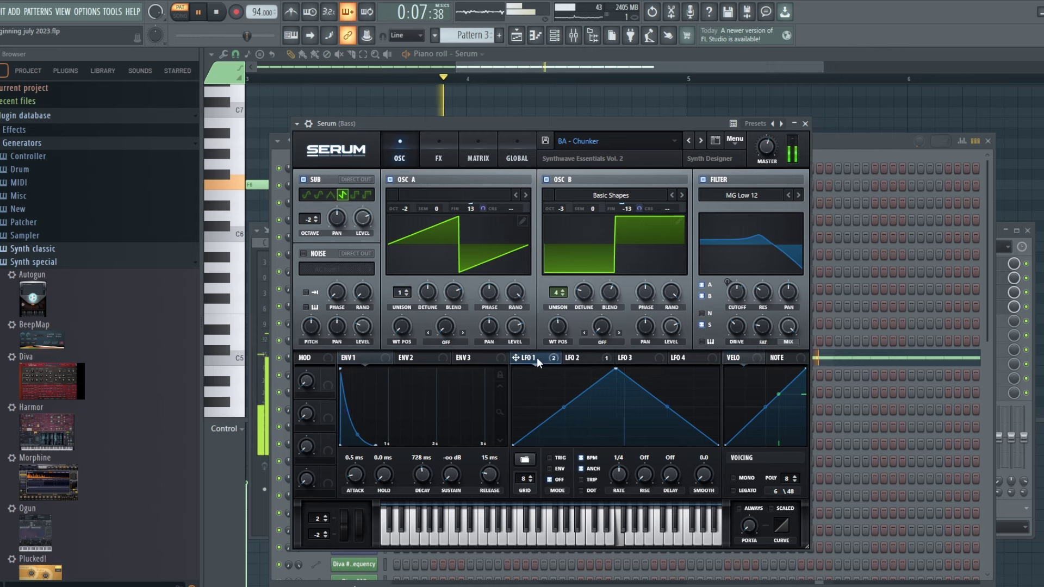
click(580, 359)
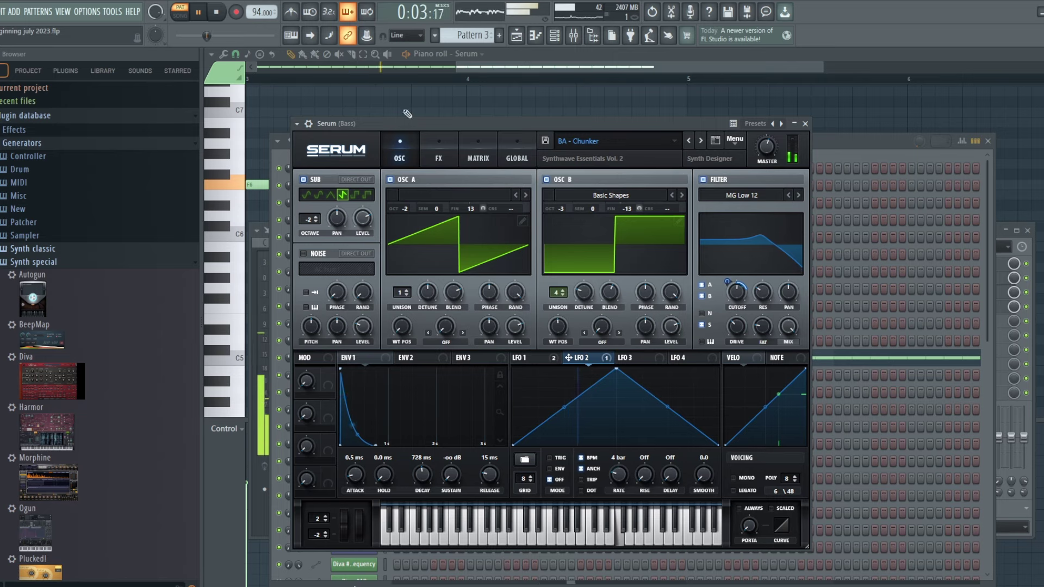
key(space)
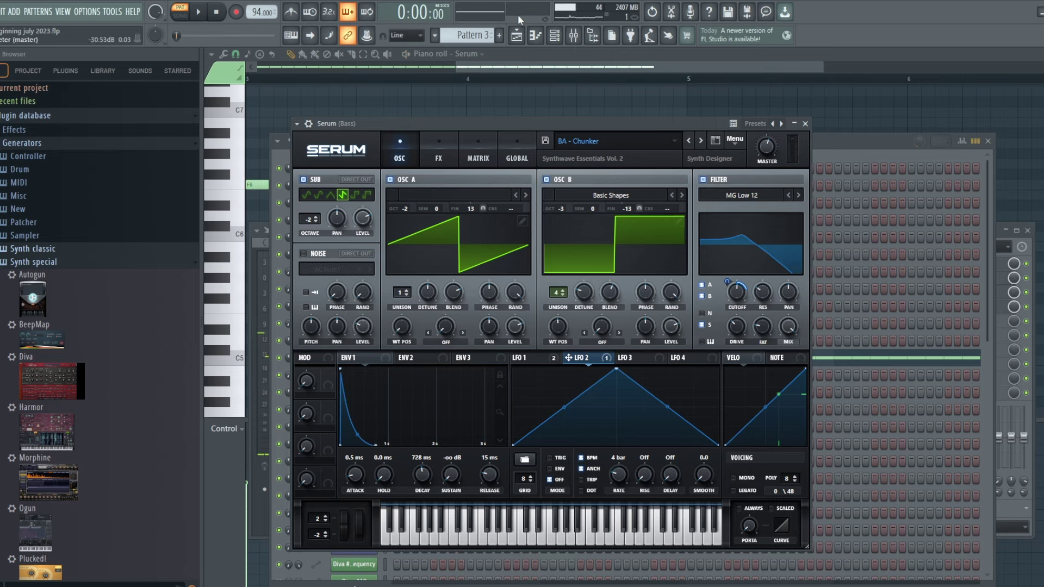
- Open PanCake2, Kickstart 2 and Fruity parametric EQ 2 on the Bass mixer track to examine their settings
click(554, 35)
click(573, 36)
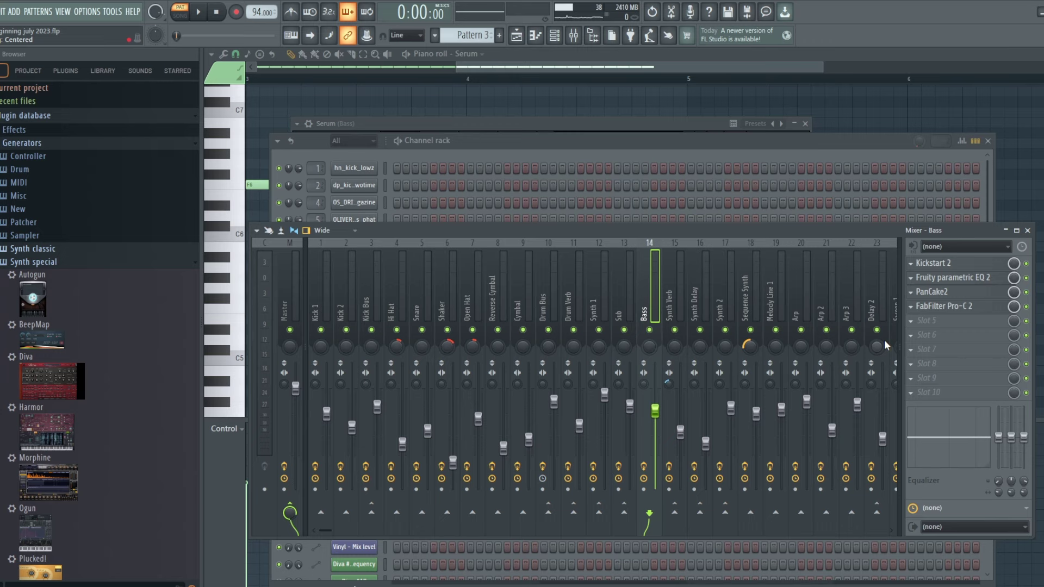
click(947, 292)
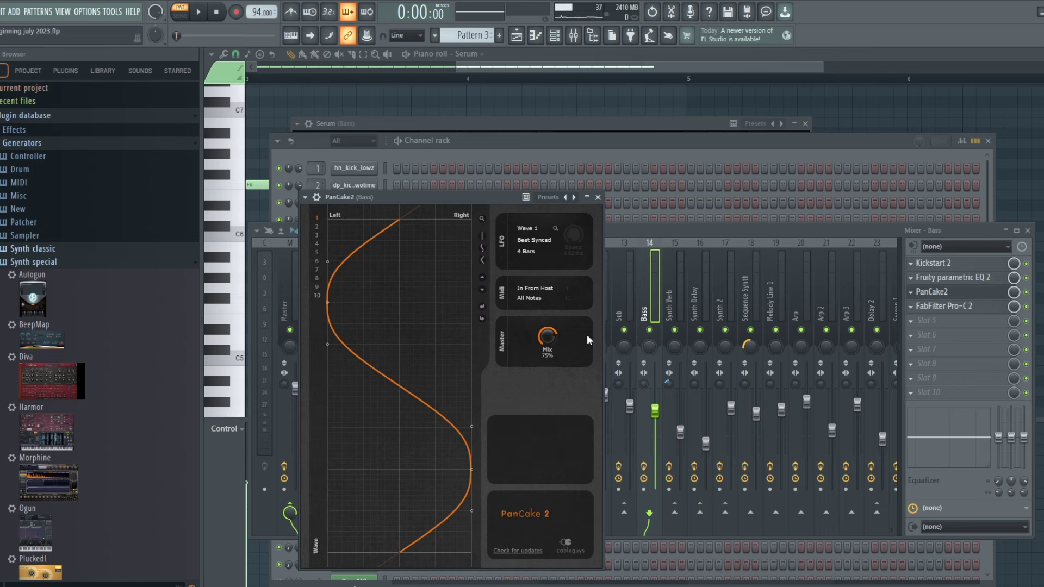
click(732, 232)
click(946, 263)
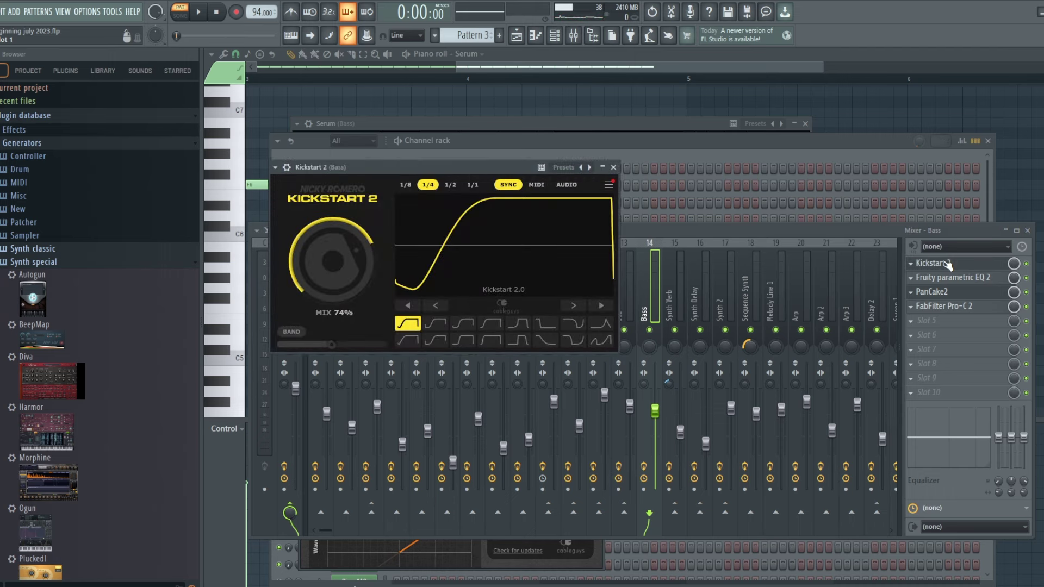
click(955, 285)
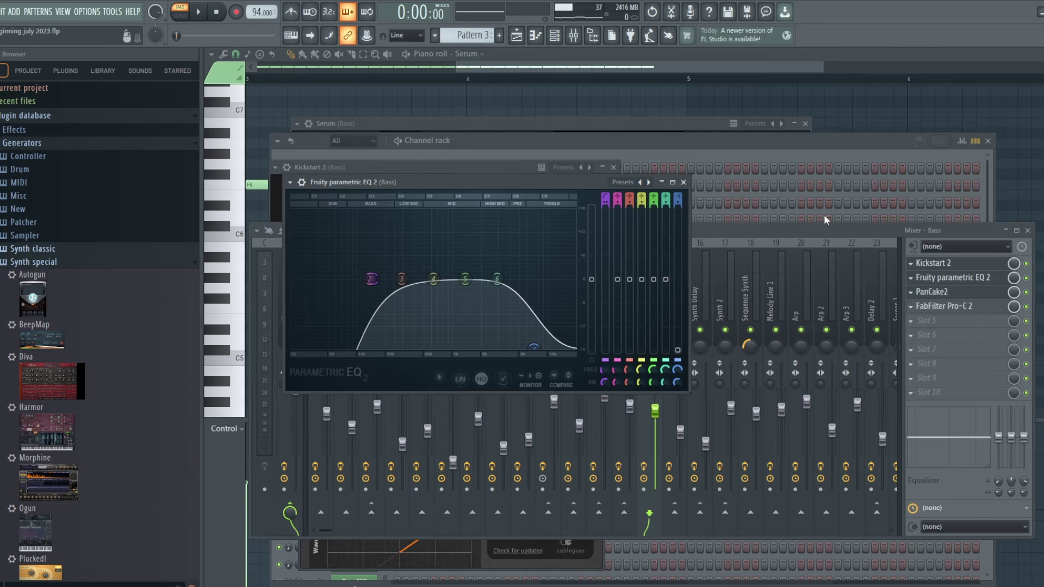
- Return to the playlist and look over its tracks from Synth 1 down to Master Frequency
click(582, 67)
click(517, 36)
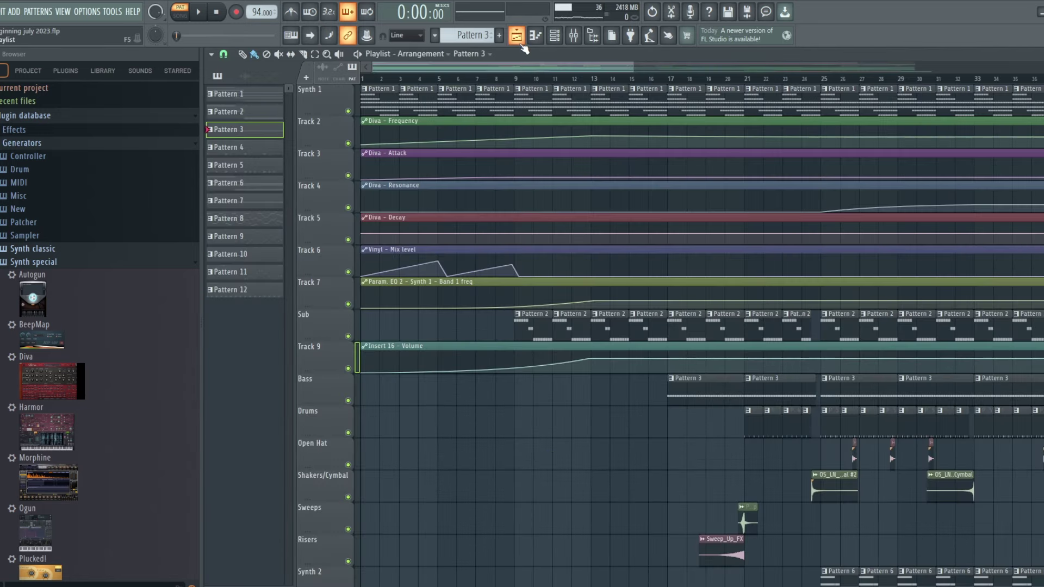
scroll(736, 337, down, 2)
scroll(743, 332, up, 2)
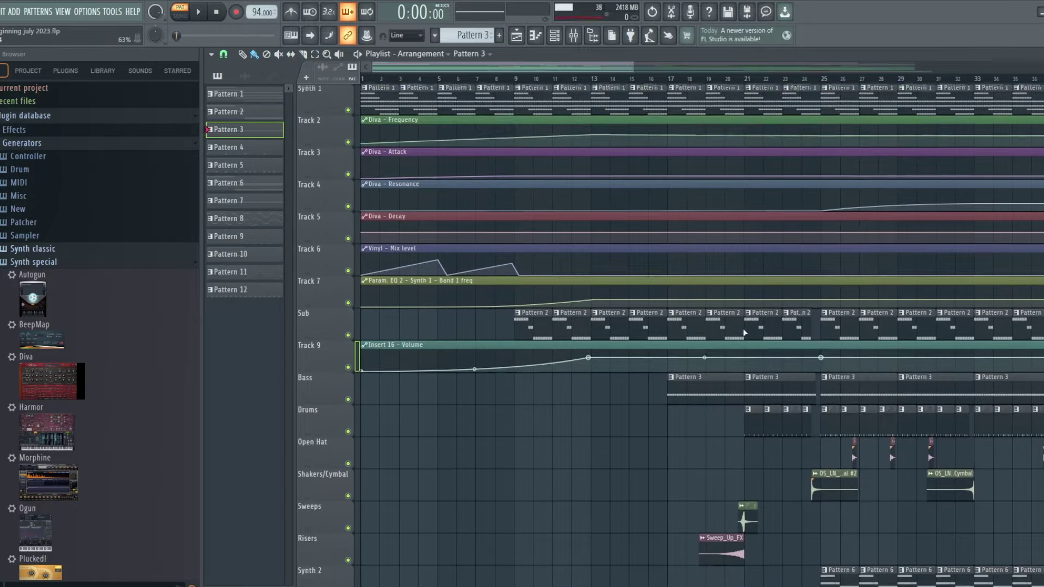
scroll(750, 381, down, 8)
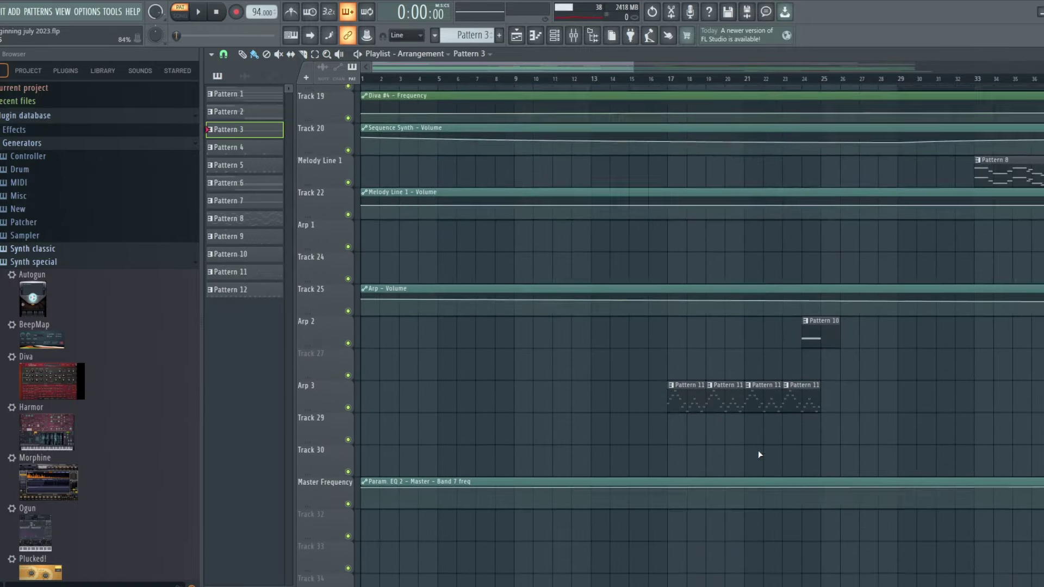
scroll(624, 229, up, 6)
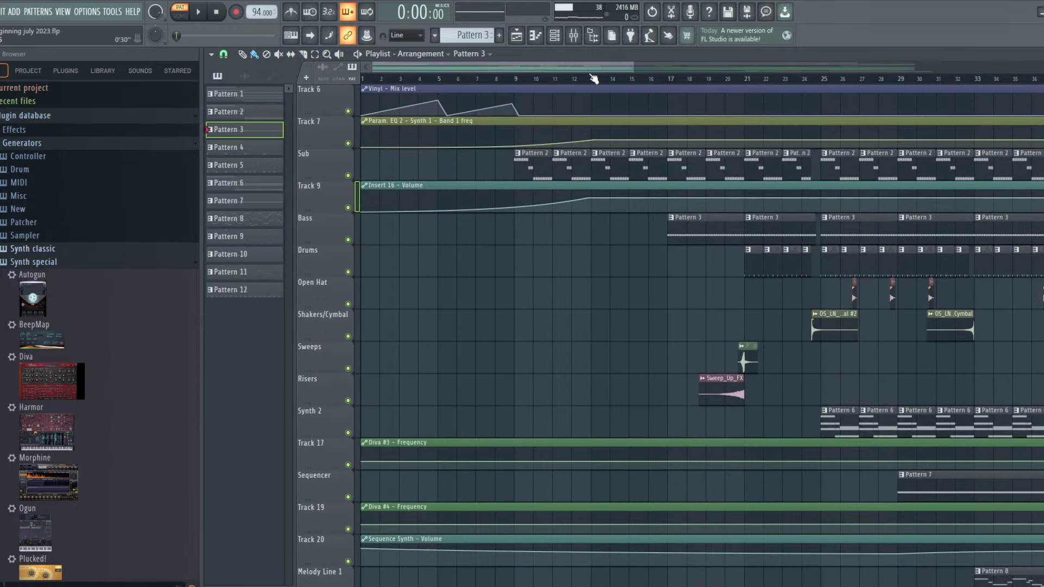
- Place the song playhead at bar 13 and examine the arrangement's clips and automation up to about bar 69
click(594, 79)
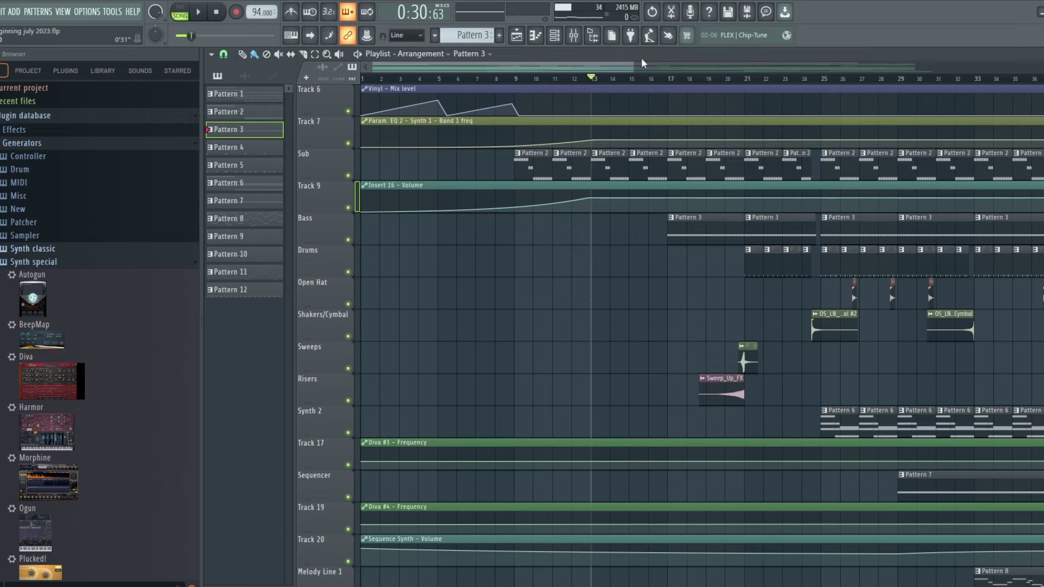
drag(633, 67, 857, 69)
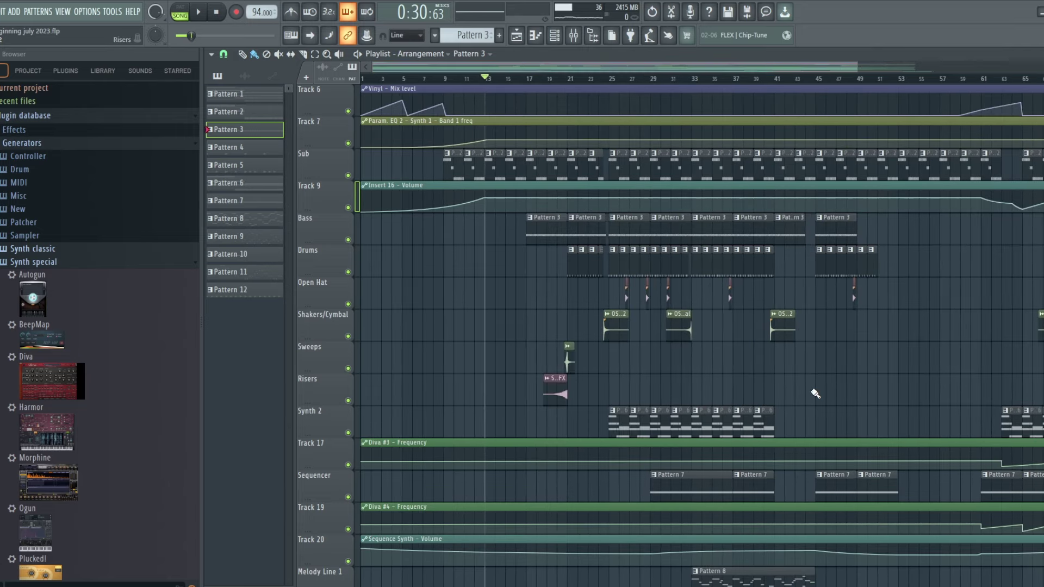
scroll(815, 394, down, 1)
scroll(812, 392, up, 2)
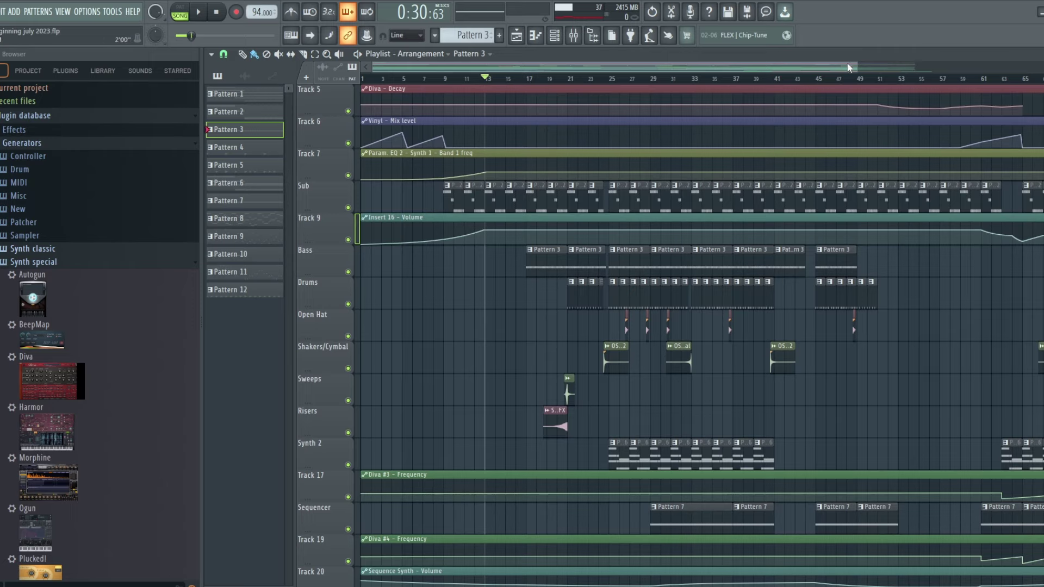
drag(841, 69, 868, 70)
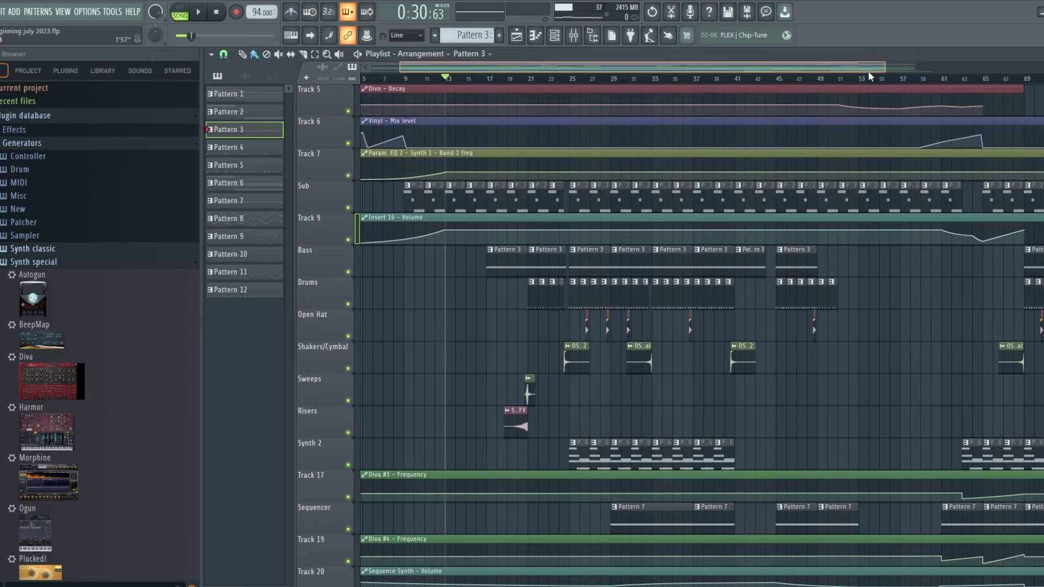
scroll(819, 354, down, 6)
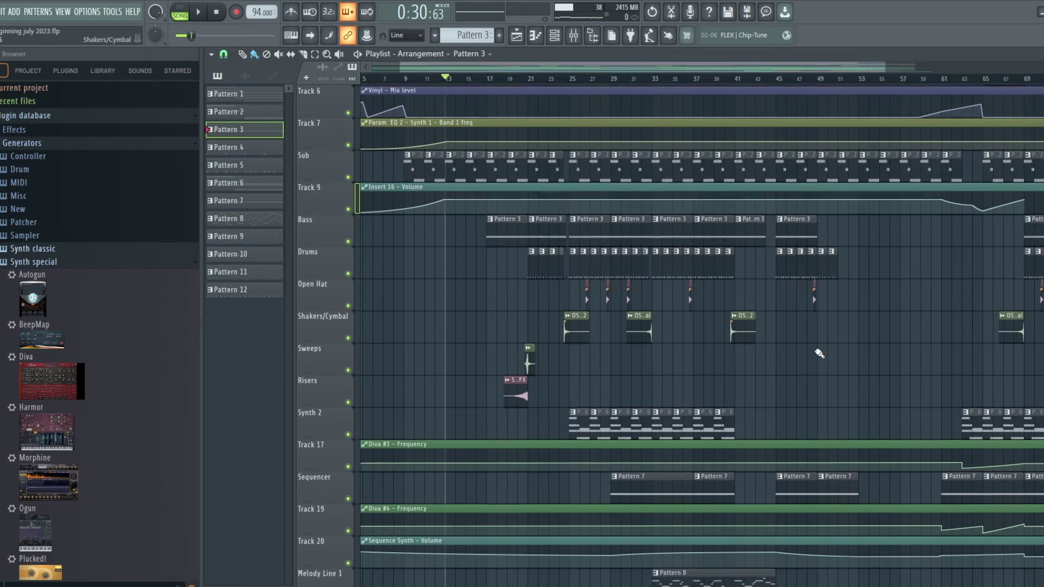
scroll(818, 356, up, 7)
scroll(816, 354, up, 1)
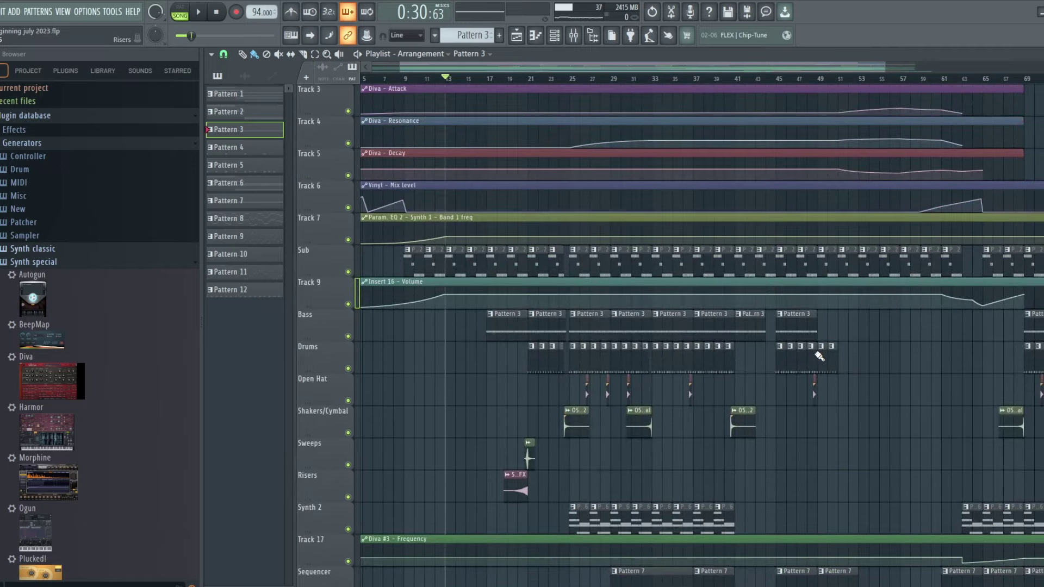
scroll(816, 359, down, 6)
scroll(817, 358, down, 9)
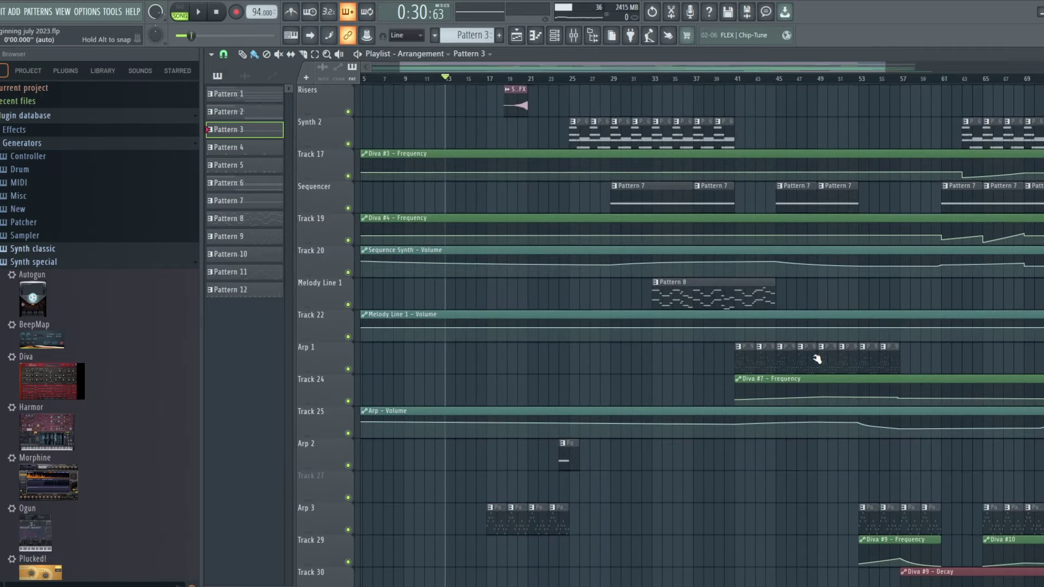
scroll(815, 357, up, 15)
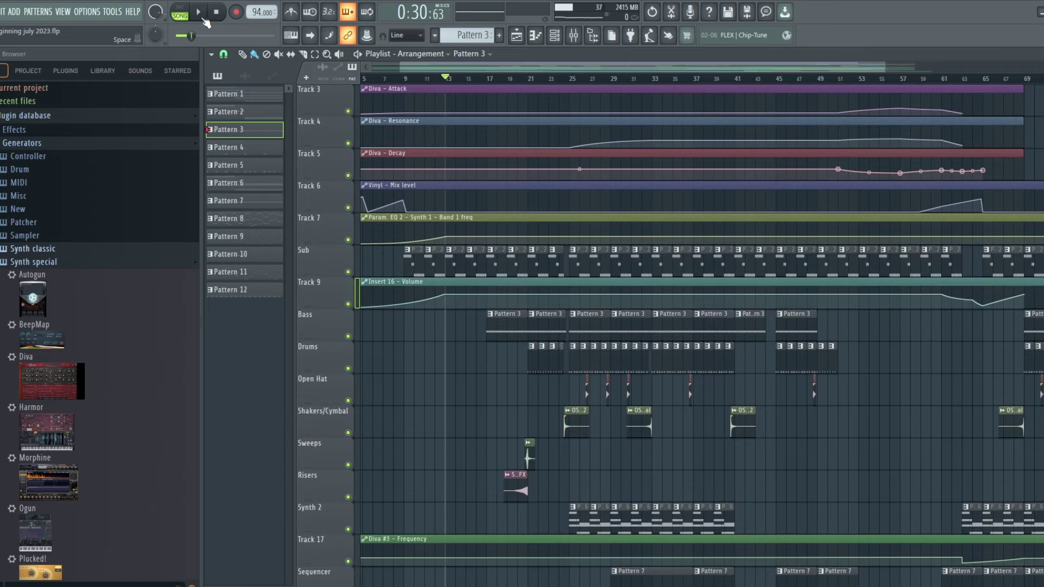
- Play the song from bar 13 while following the playlist tracks, and stop playback around bar 45
click(199, 13)
scroll(902, 360, down, 1)
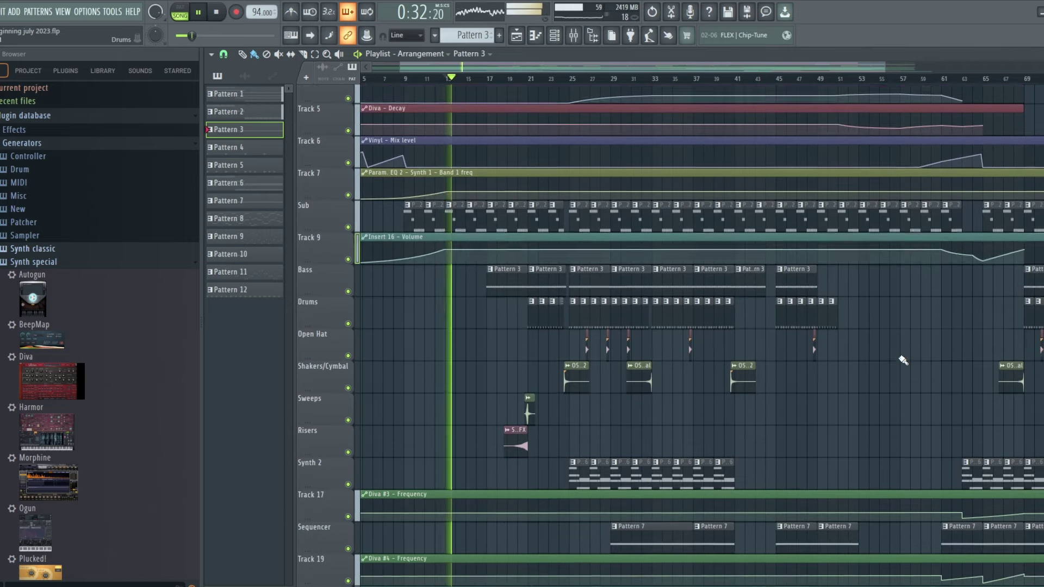
scroll(902, 360, down, 5)
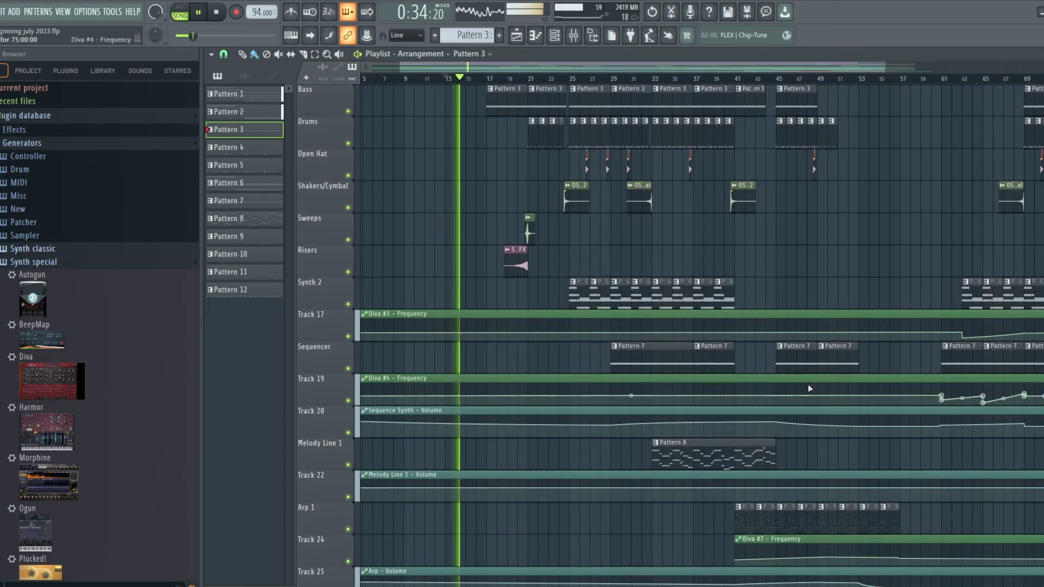
scroll(809, 388, down, 4)
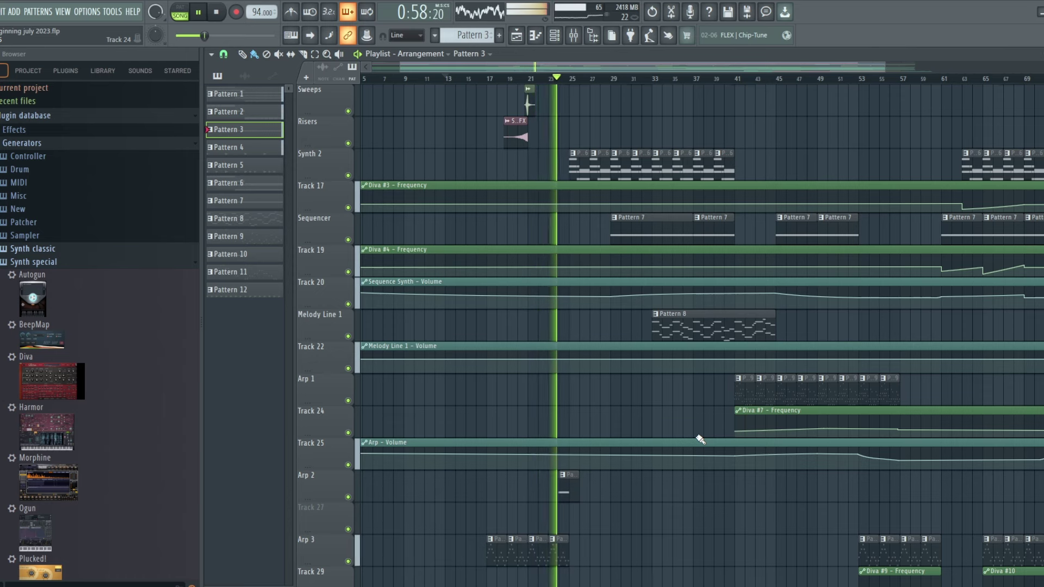
scroll(718, 380, up, 1)
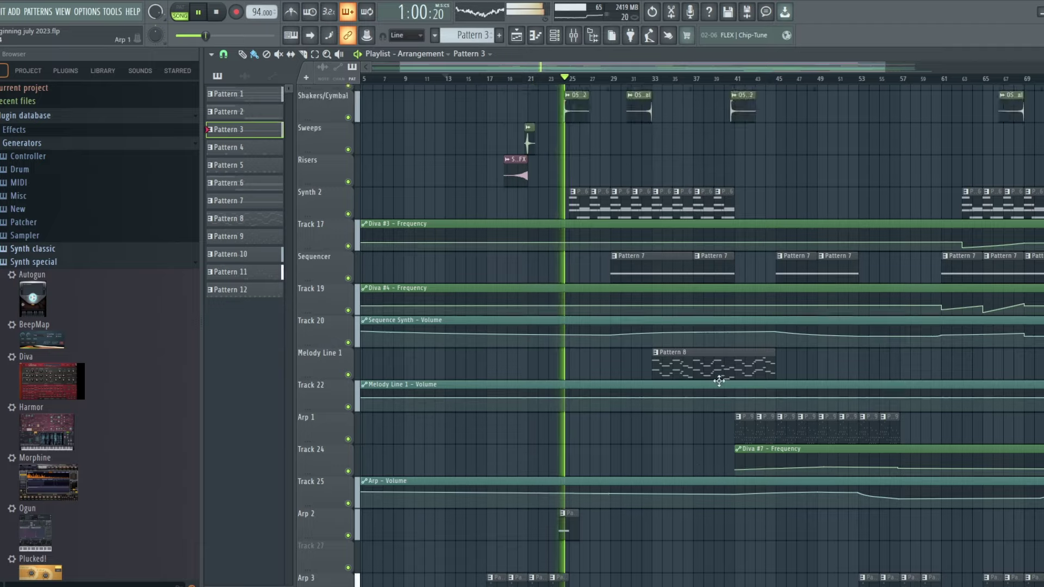
scroll(719, 381, up, 4)
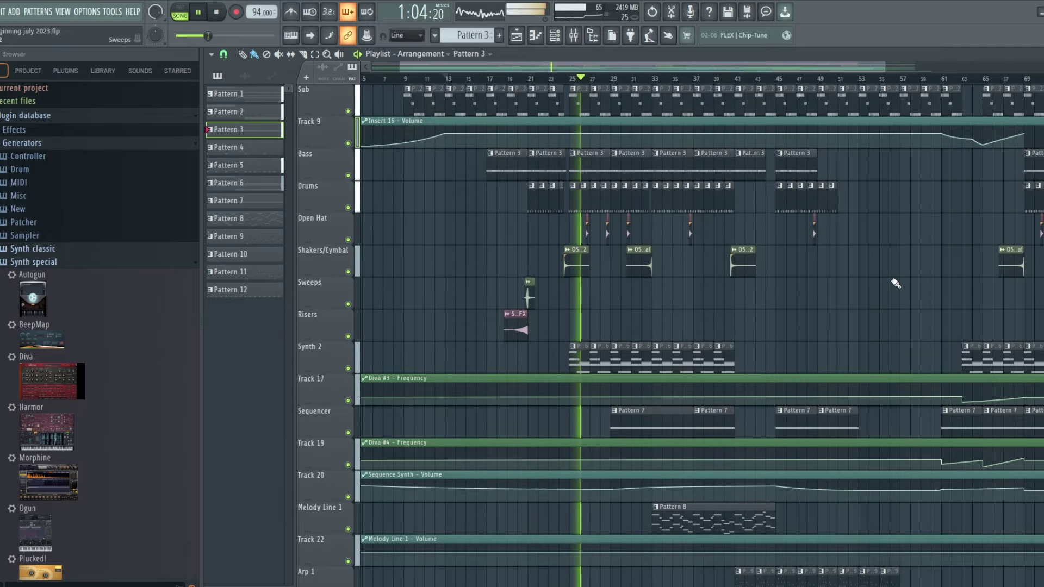
scroll(865, 267, up, 3)
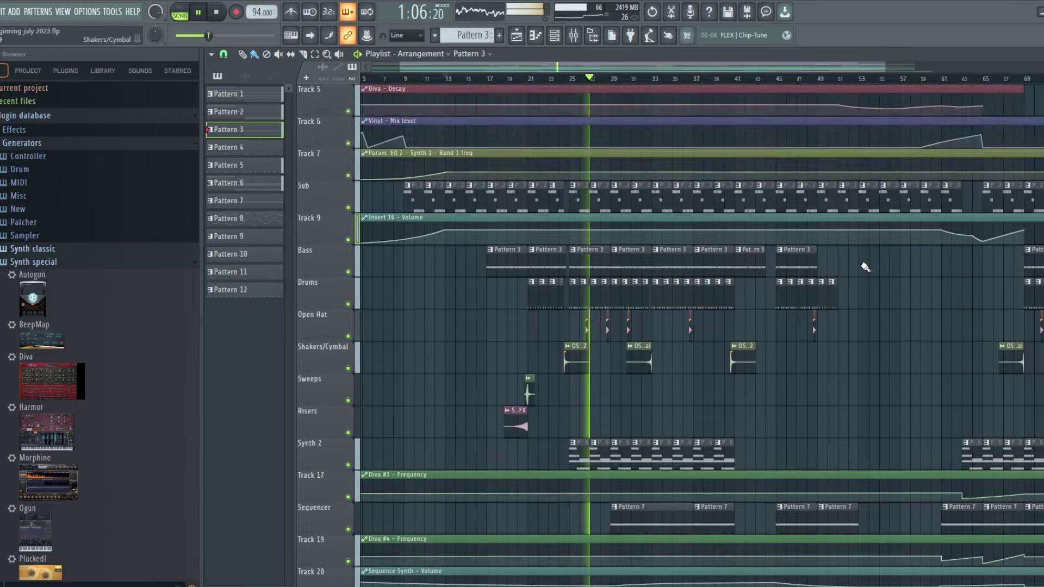
scroll(864, 266, up, 4)
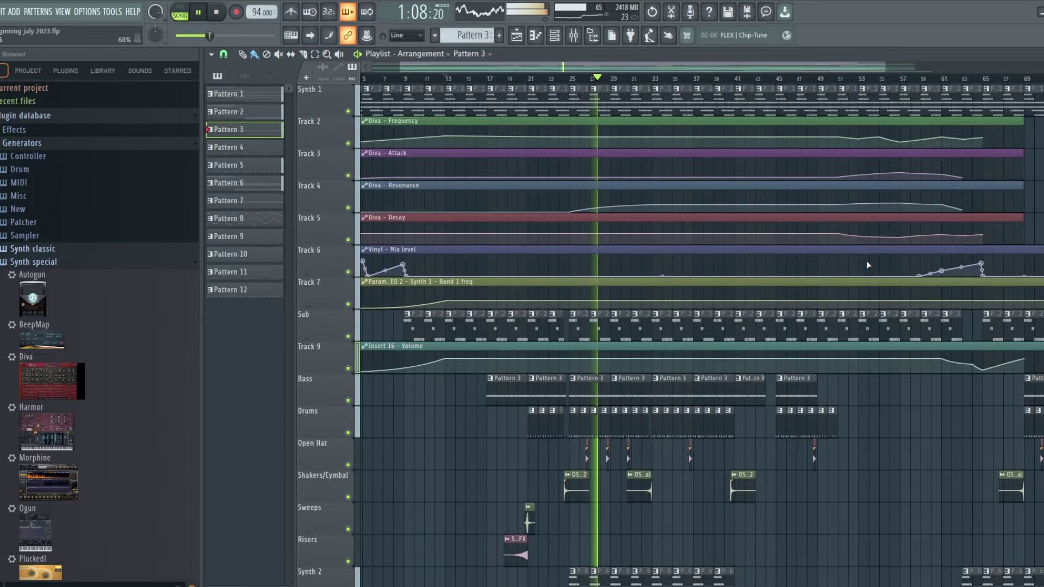
scroll(866, 260, down, 5)
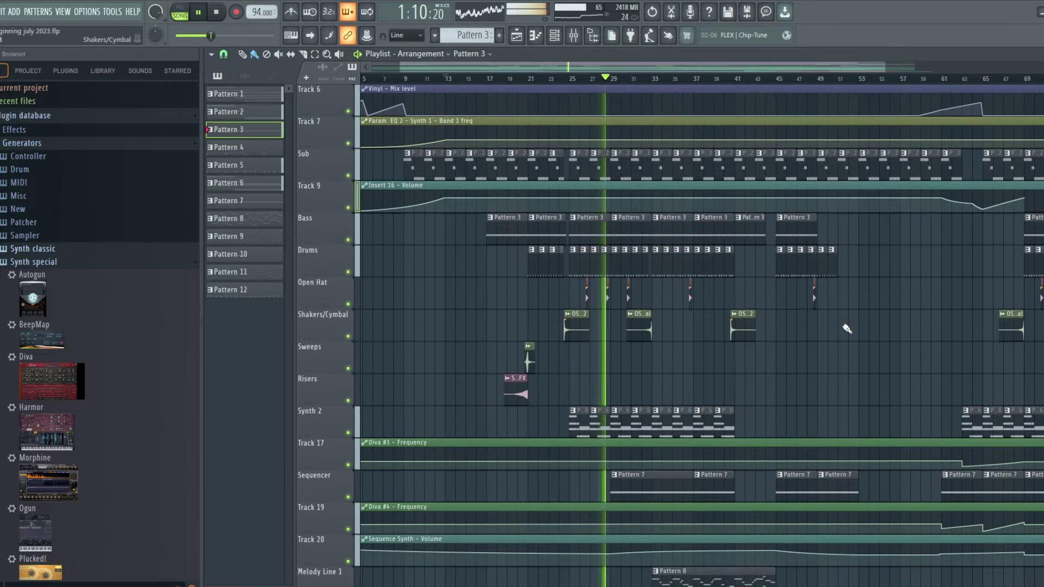
scroll(847, 329, down, 2)
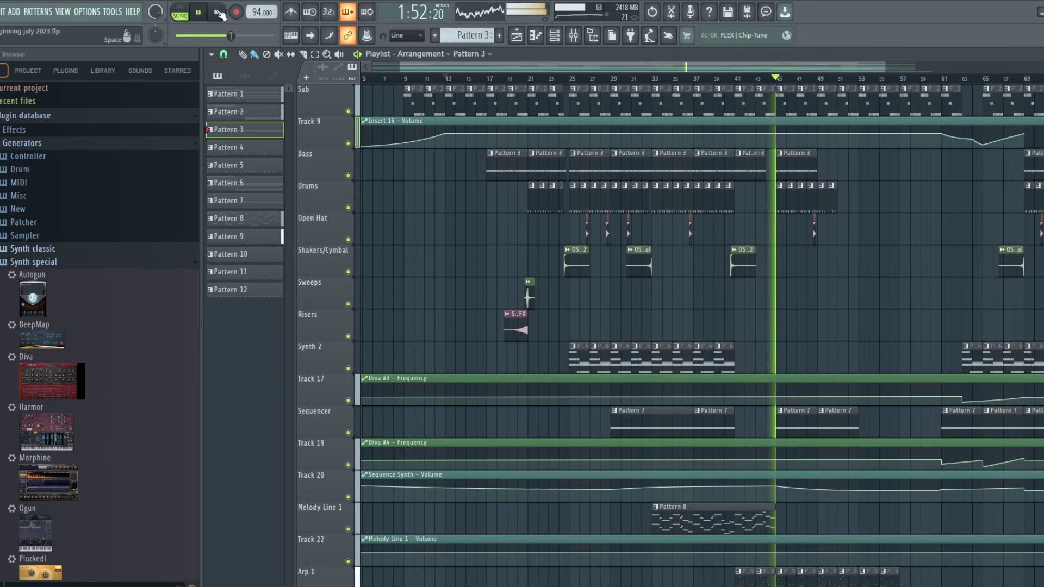
click(219, 13)
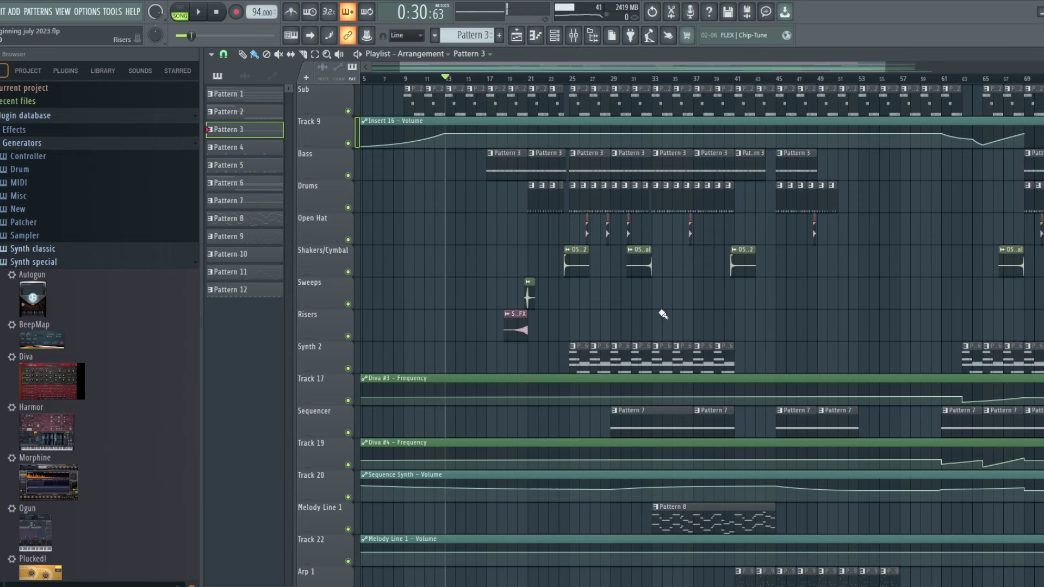
- Place the playhead at bar 17, where the Arp 3 clips begin, and select Pattern 11 in pattern mode
scroll(664, 282, down, 2)
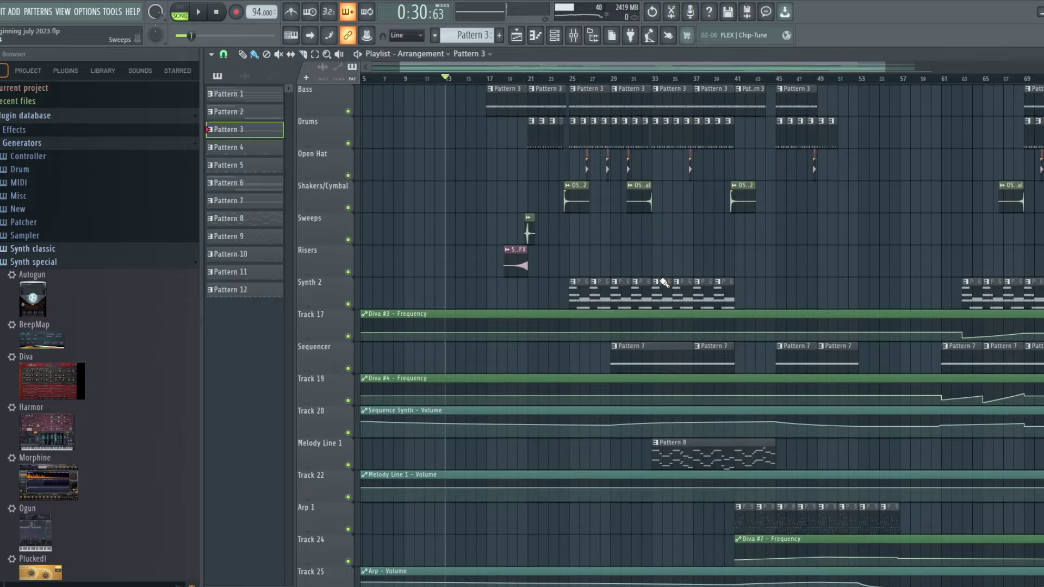
scroll(664, 282, up, 6)
scroll(664, 283, down, 4)
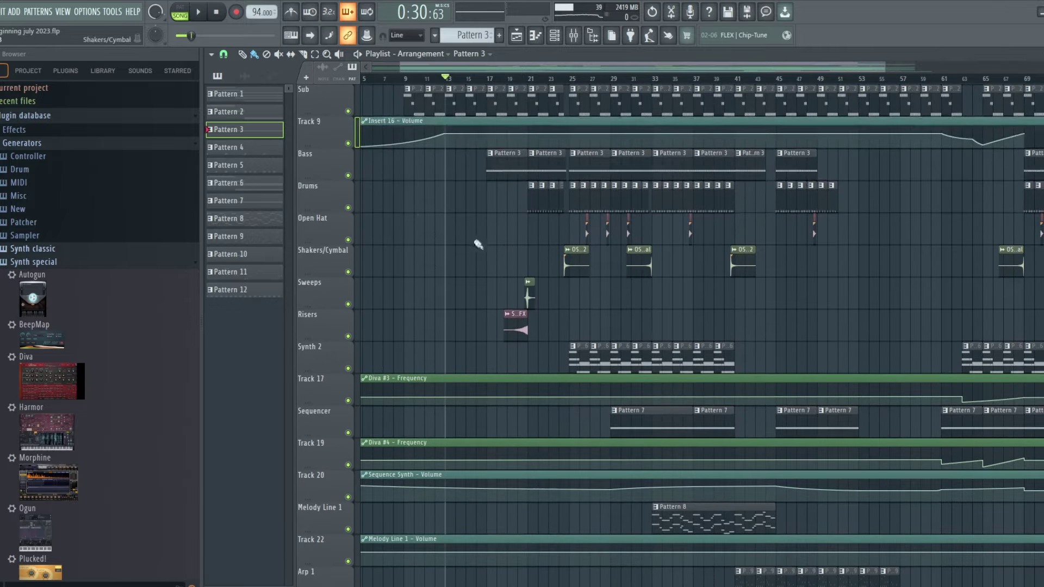
scroll(511, 242, down, 7)
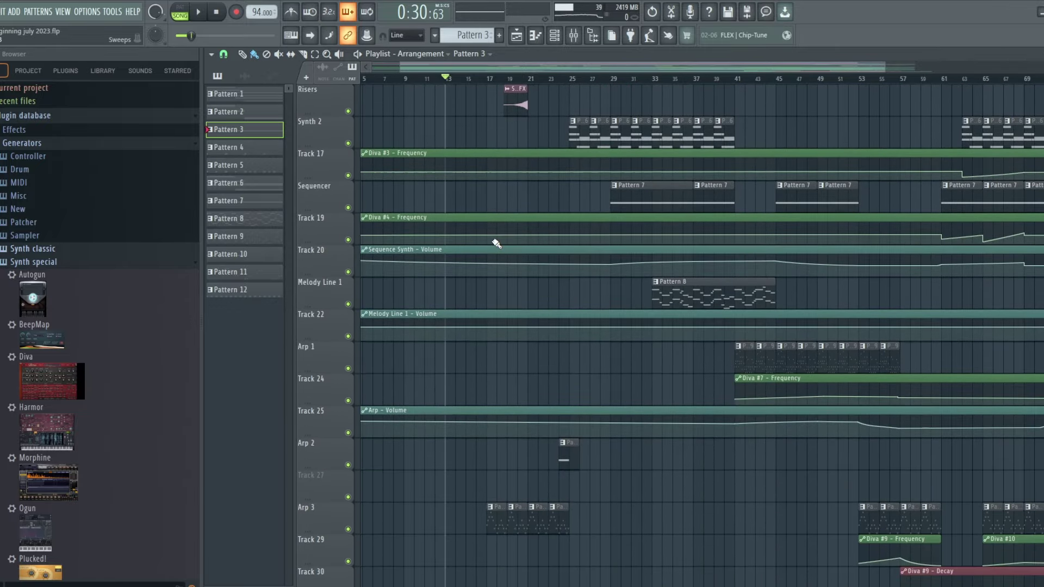
click(482, 80)
scroll(489, 82, up, 2)
click(472, 35)
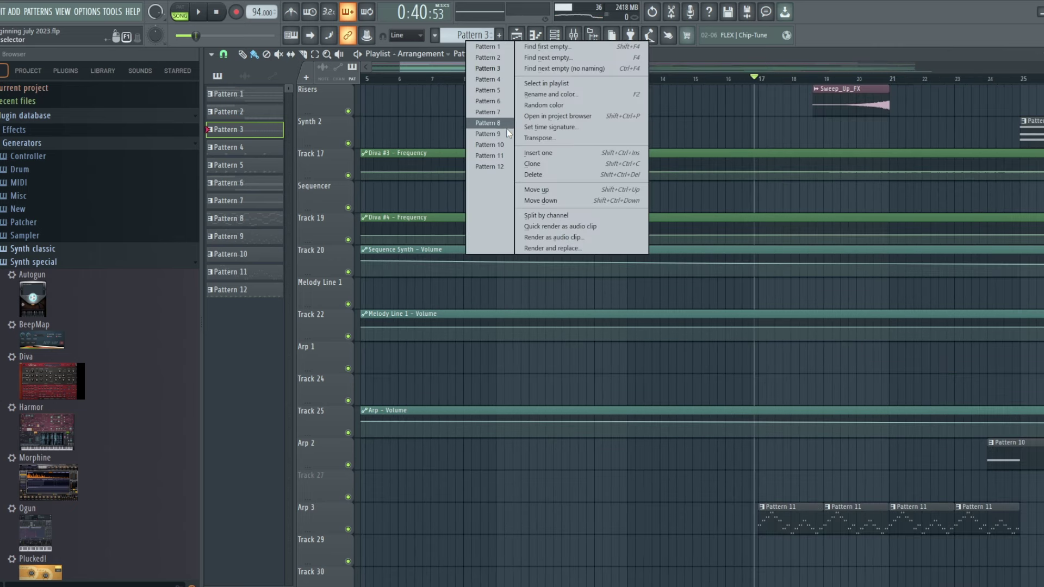
click(489, 156)
key(l)
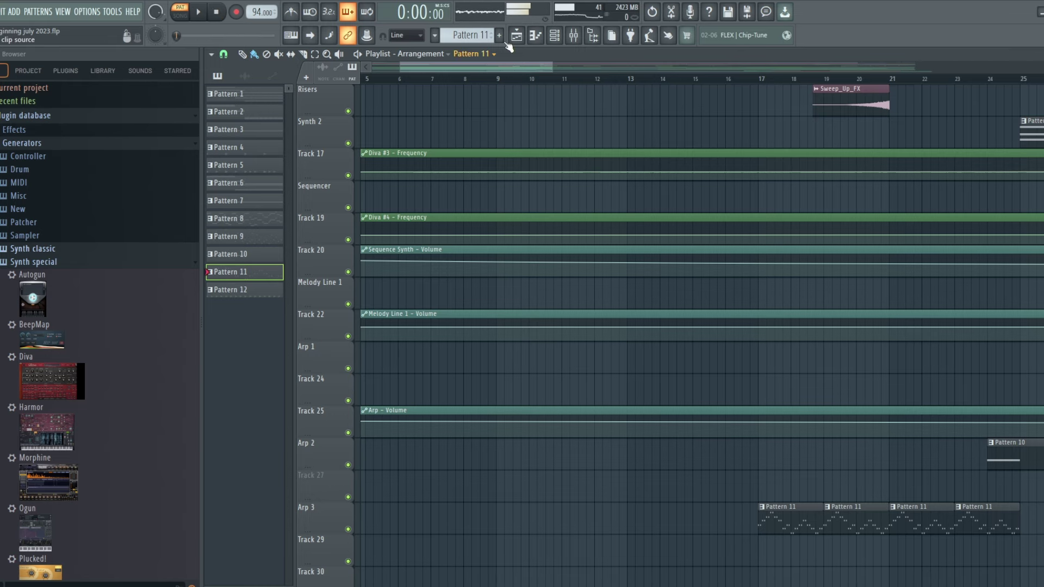
- Open the Diva #9 instrument from the channel rack and check the Arp 3 and Delay 2 mixer tracks
click(555, 35)
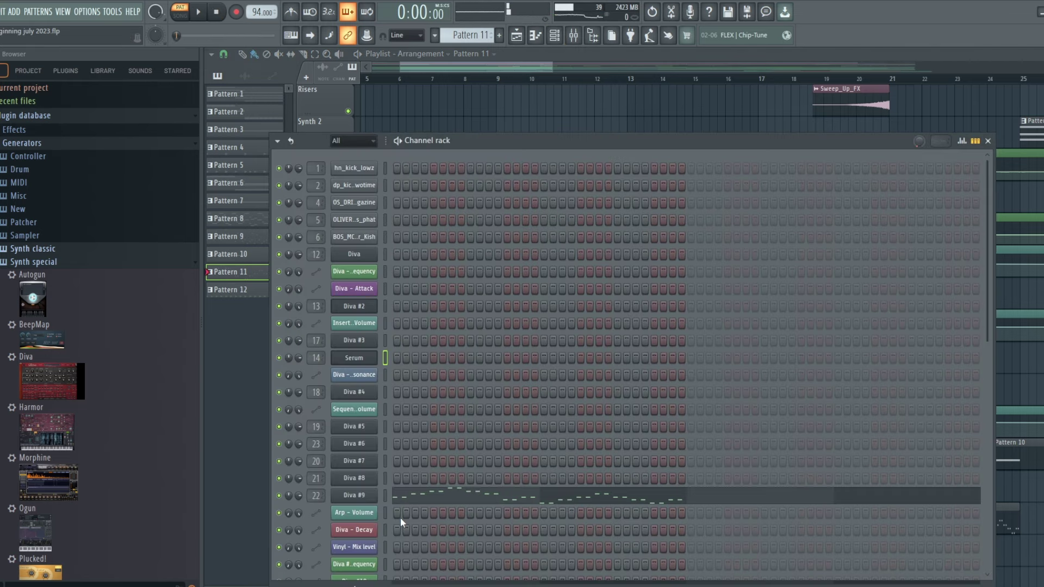
click(350, 497)
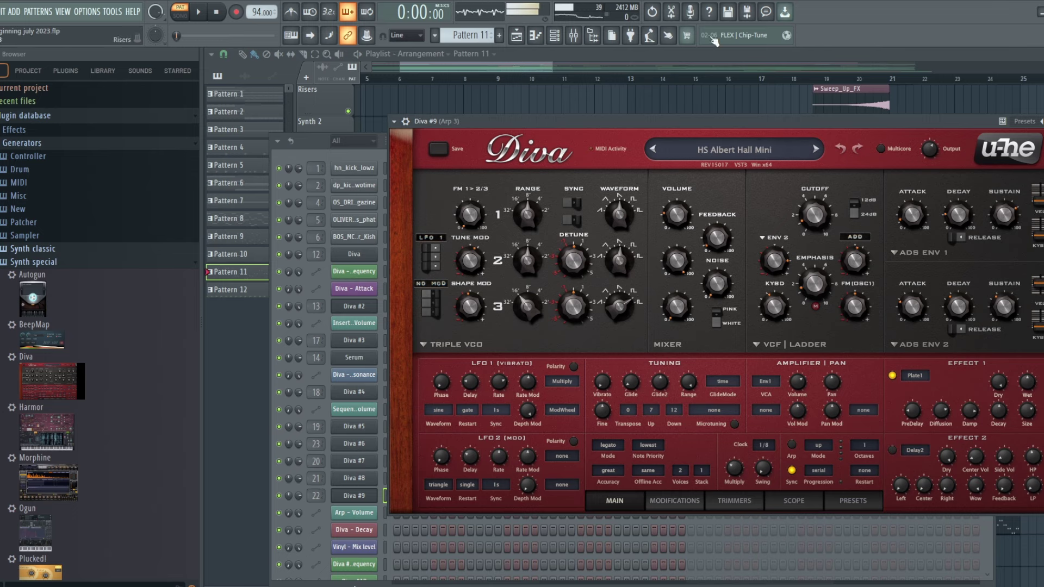
key(F9)
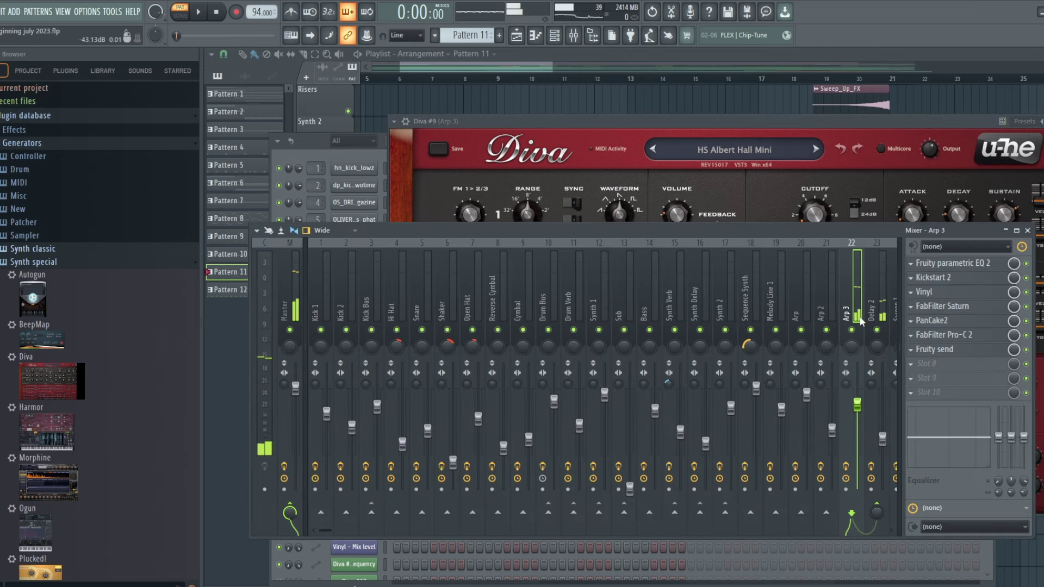
click(876, 289)
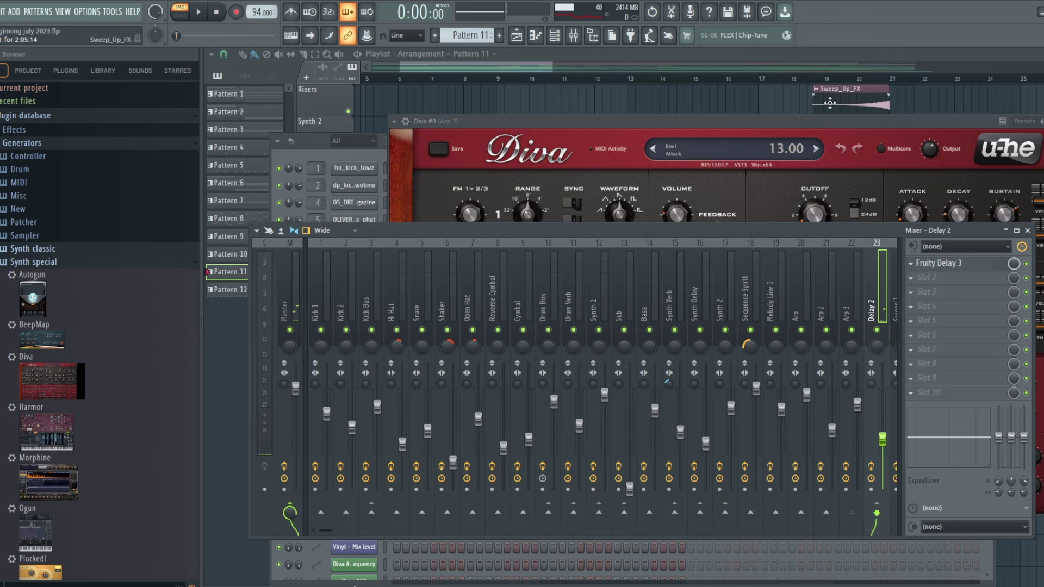
- Examine Diva #9's envelopes and the Arp 3 mixer effects, and adjust the Diva filter's Cutoff slightly
click(837, 121)
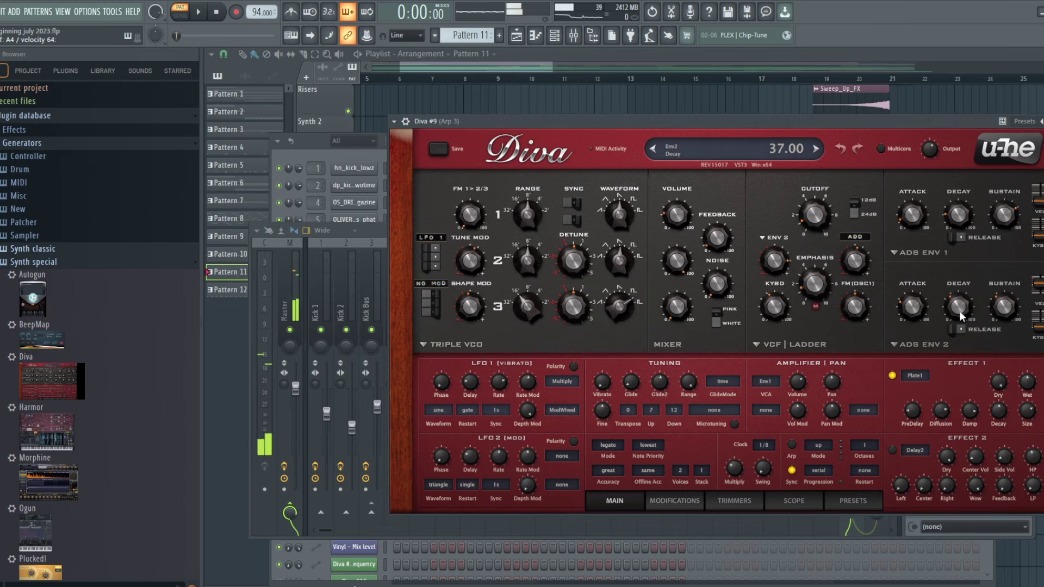
click(574, 35)
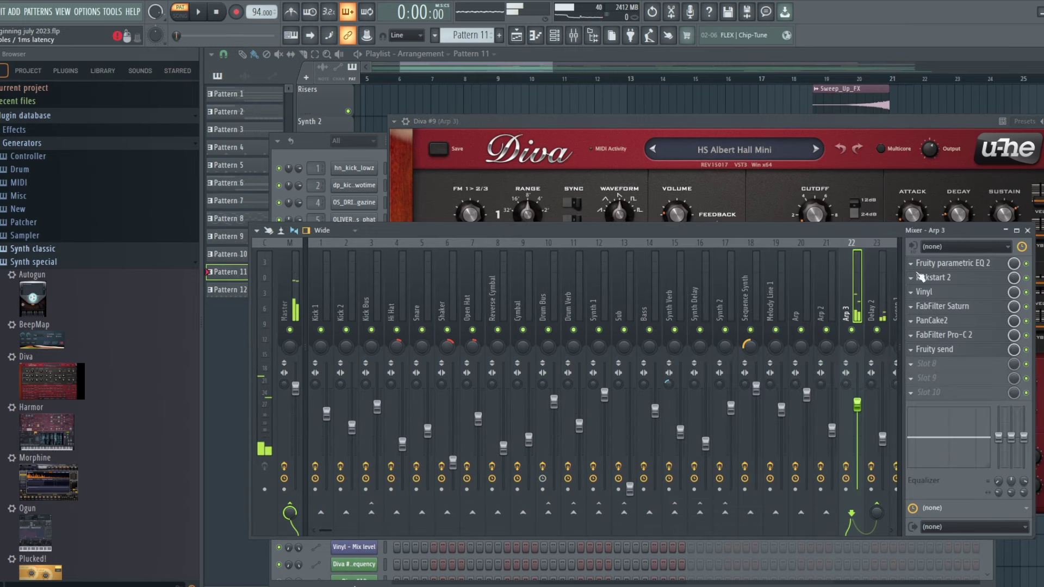
click(651, 122)
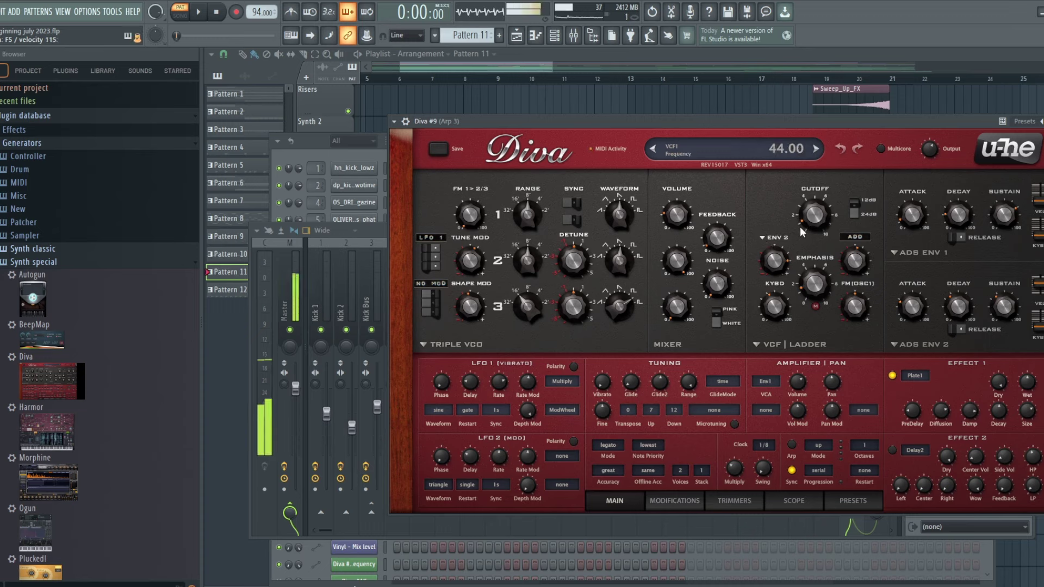
mouse_move(804, 223)
mouse_down()
mouse_move(810, 159)
mouse_move(810, 225)
mouse_up()
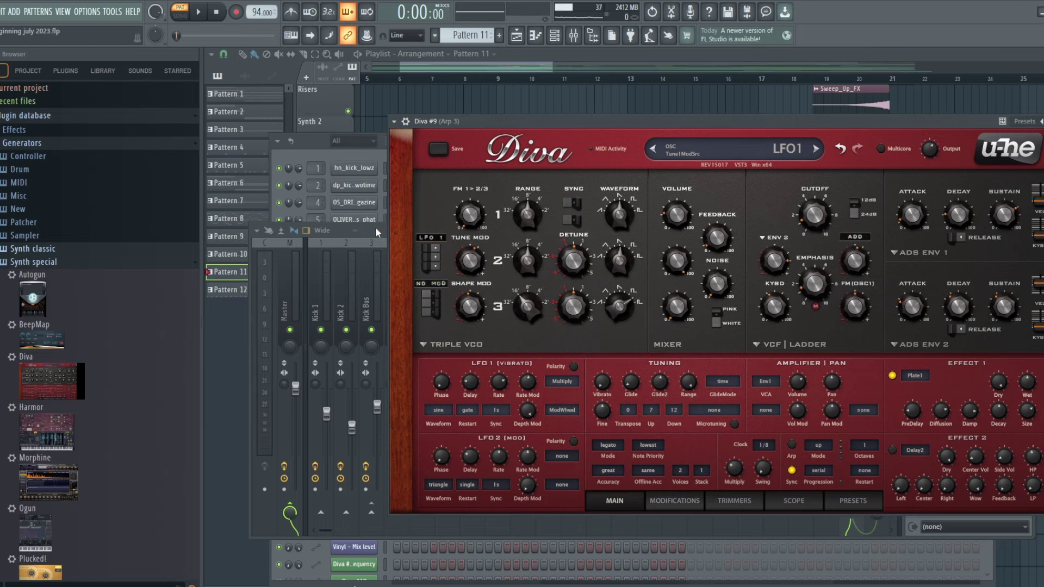
- Open Diva #9's notes in the piano roll from the channel rack, zoom in, and play Pattern 11 briefly
click(555, 37)
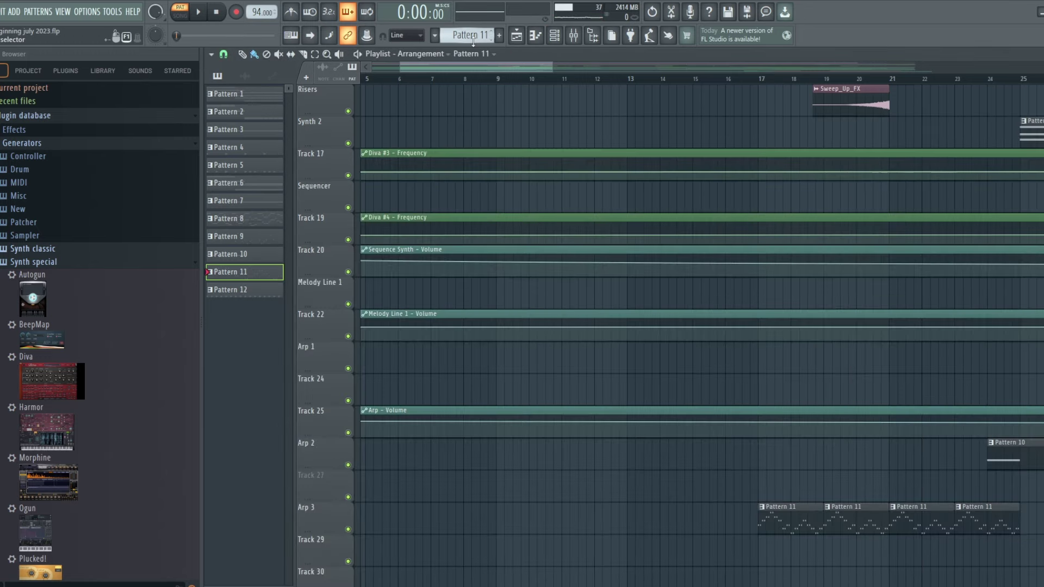
click(555, 36)
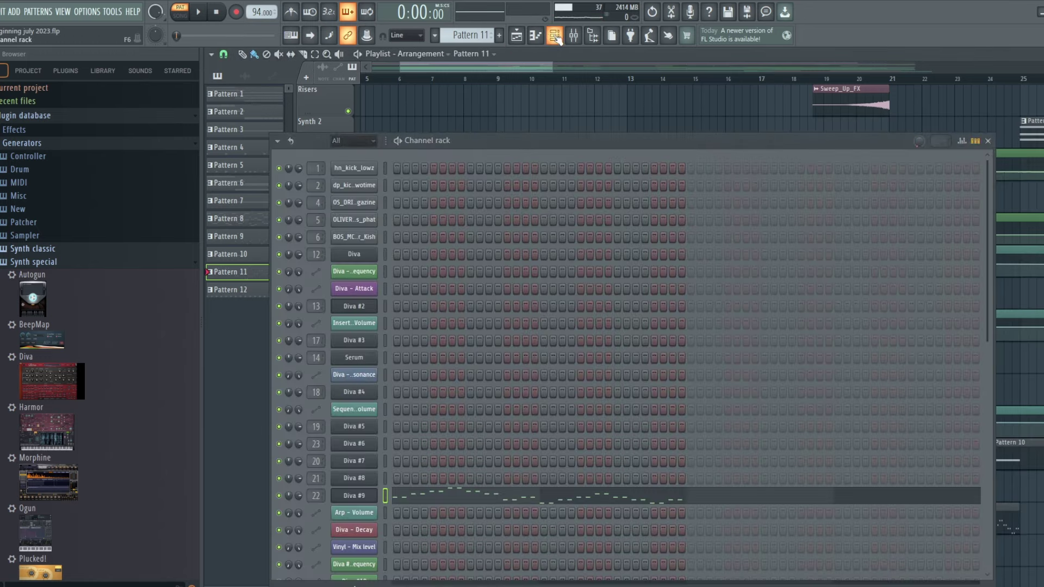
click(433, 502)
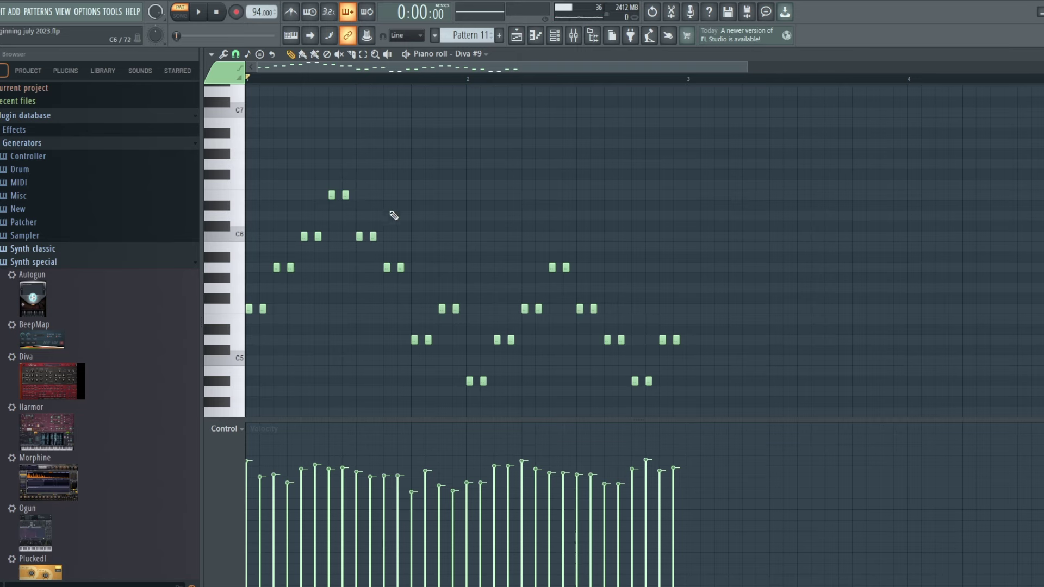
drag(741, 62, 526, 64)
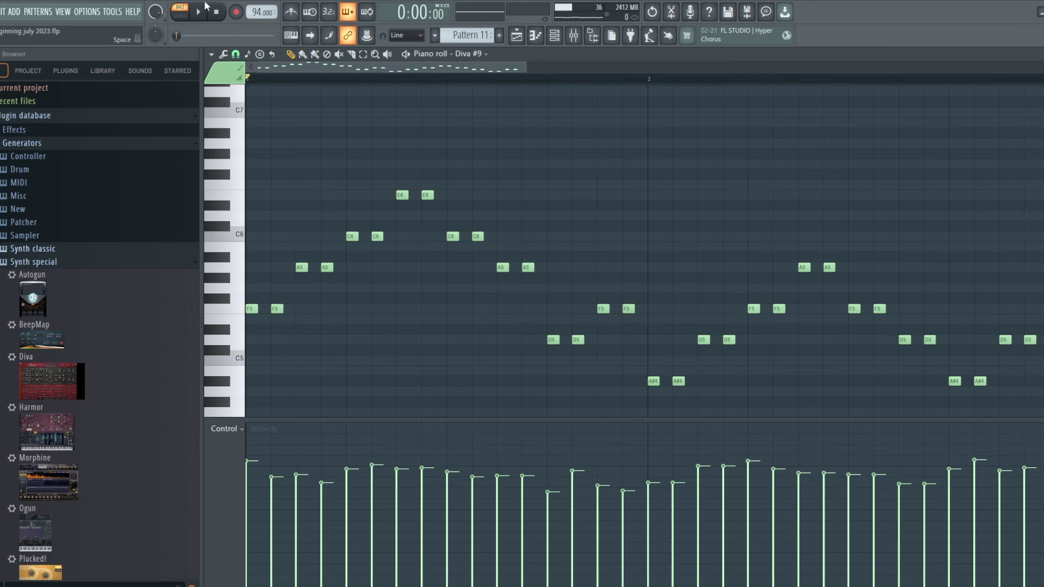
click(200, 13)
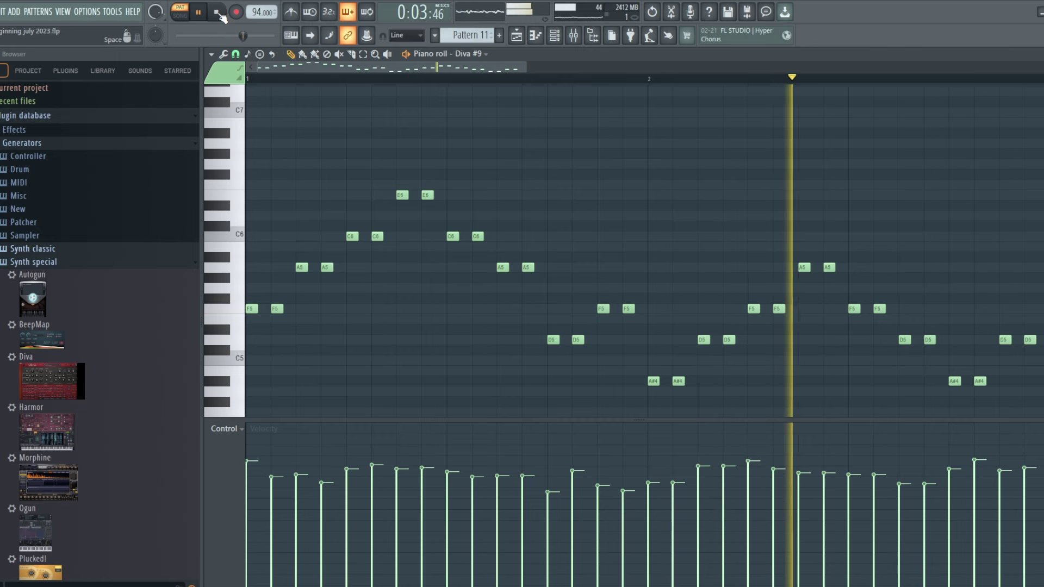
click(217, 12)
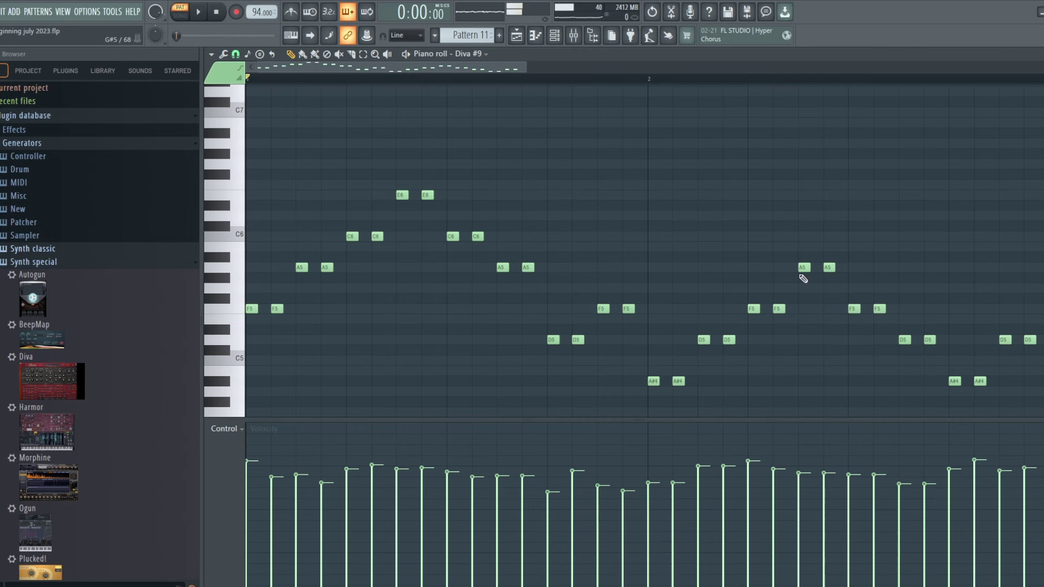
- Inspect the Fruity parametric EQ 2, Kickstart 2 and Vinyl effects on the Arp 3 mixer track
click(573, 39)
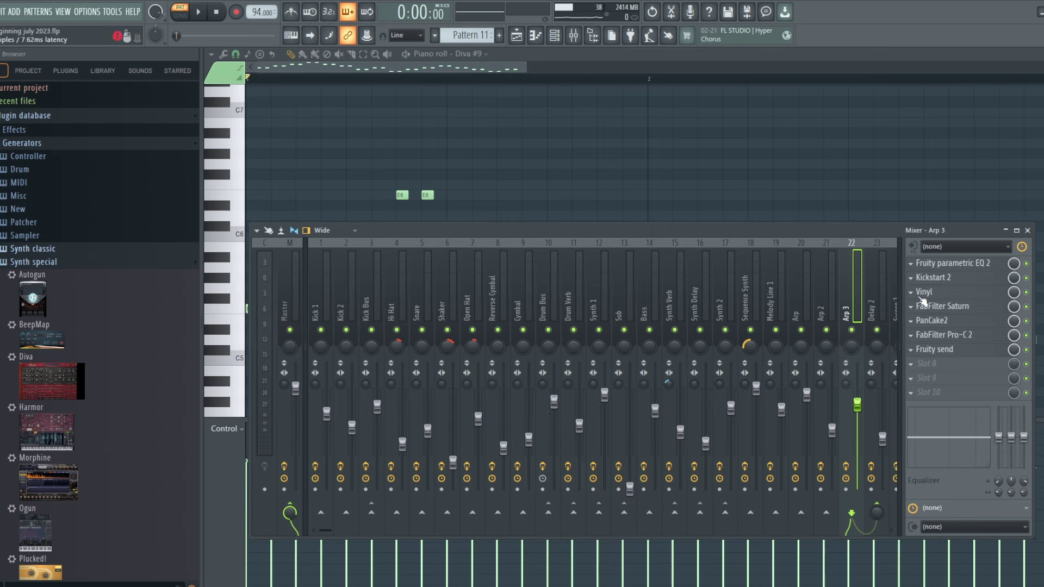
click(964, 265)
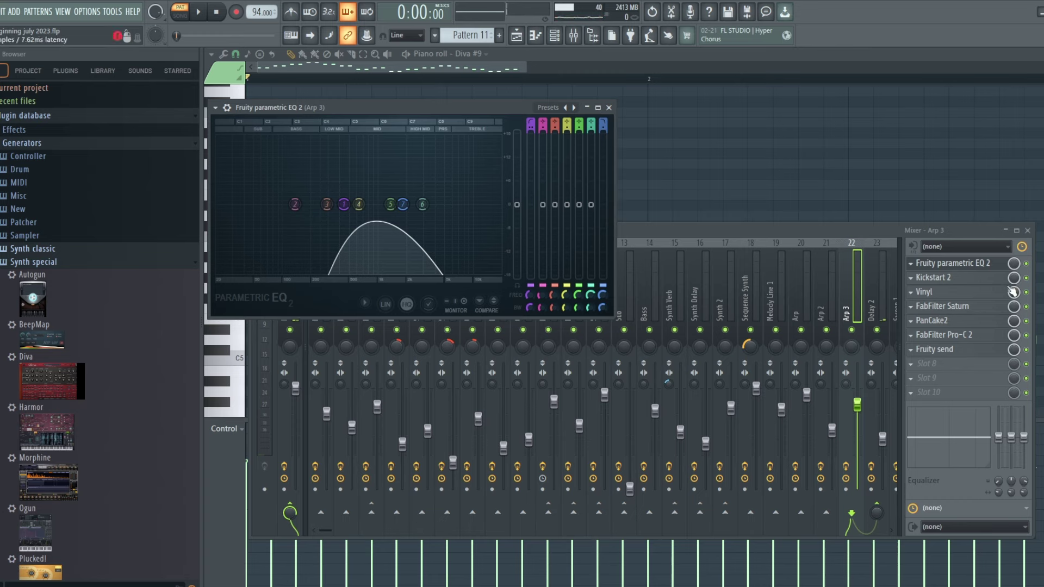
click(967, 278)
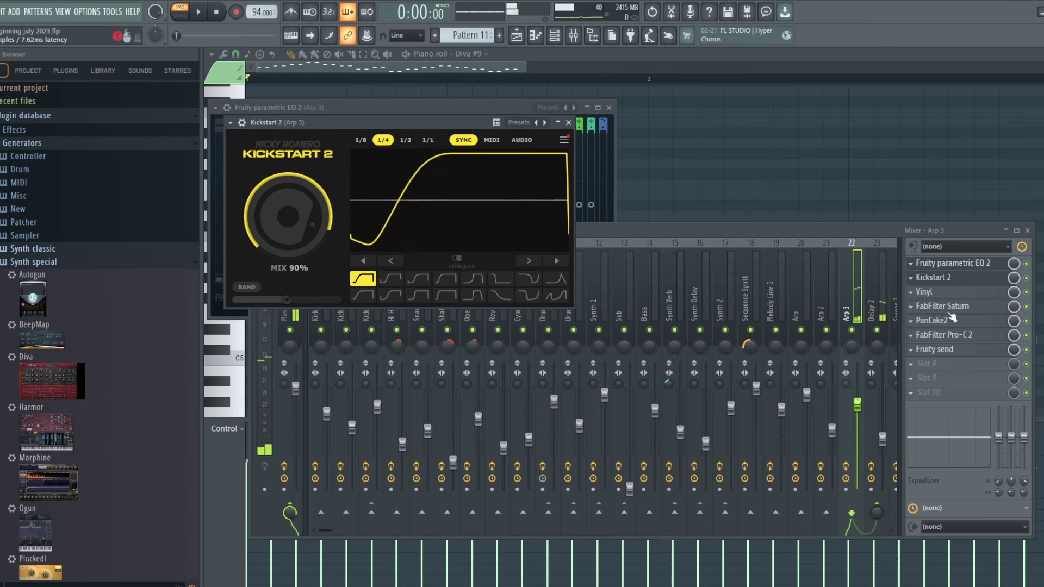
click(950, 295)
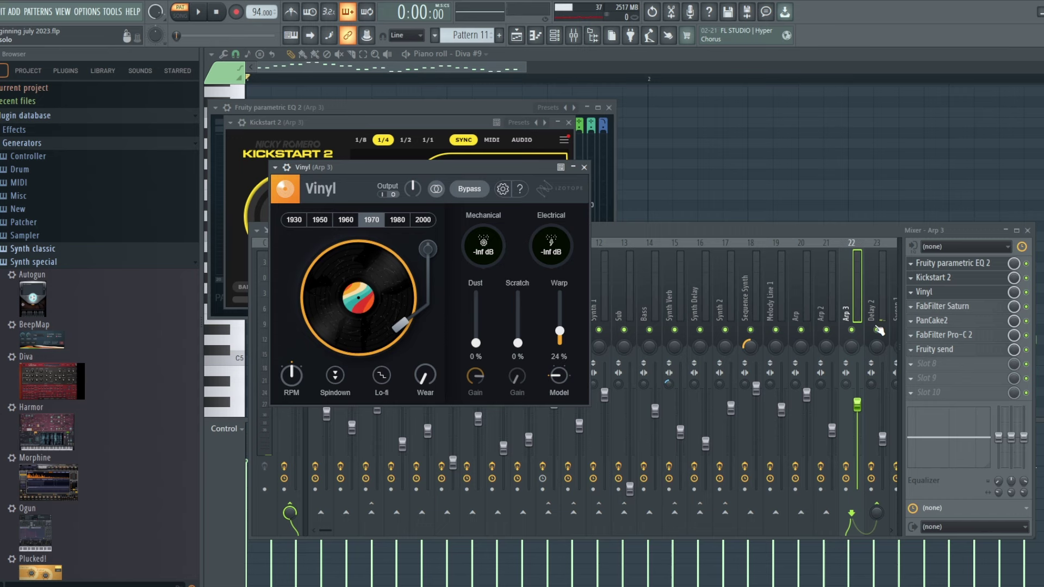
- Inspect Arp 3's FabFilter Saturn, PanCake2, FabFilter Pro-C 2 and Fruity send effects, and check the Delay 2 mixer track
click(954, 307)
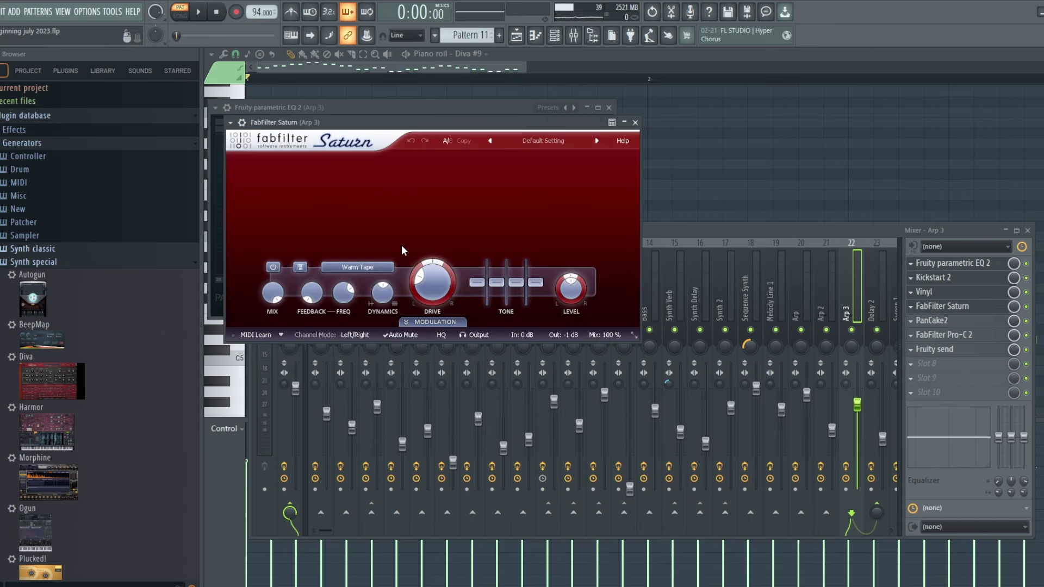
click(945, 323)
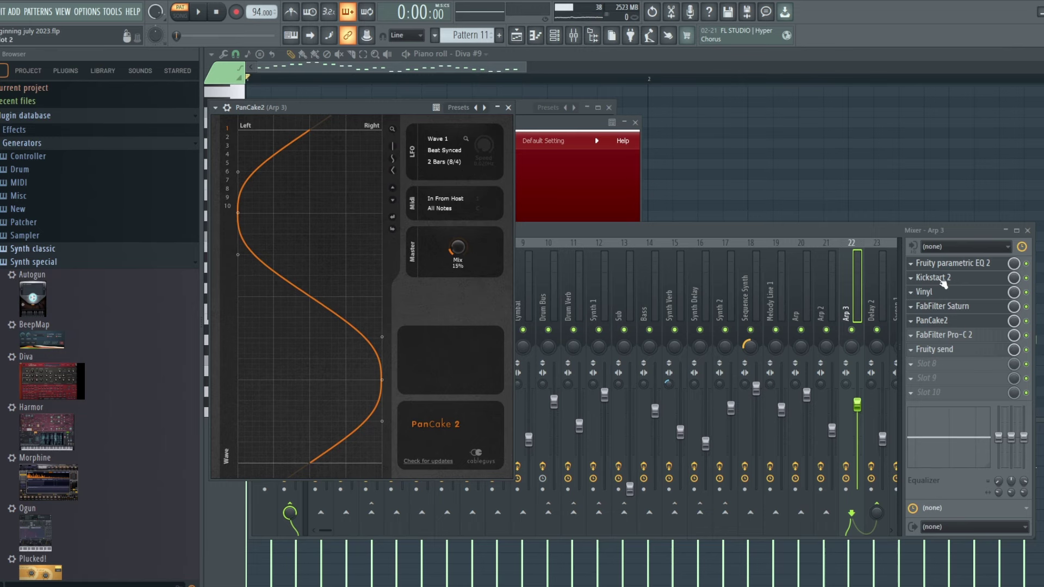
click(945, 335)
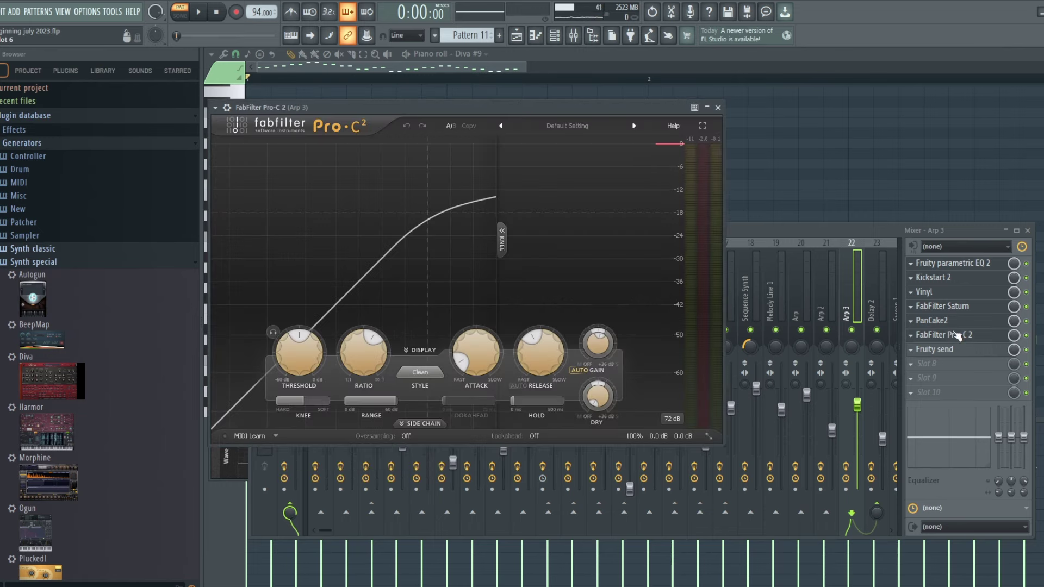
click(946, 353)
click(947, 353)
click(947, 354)
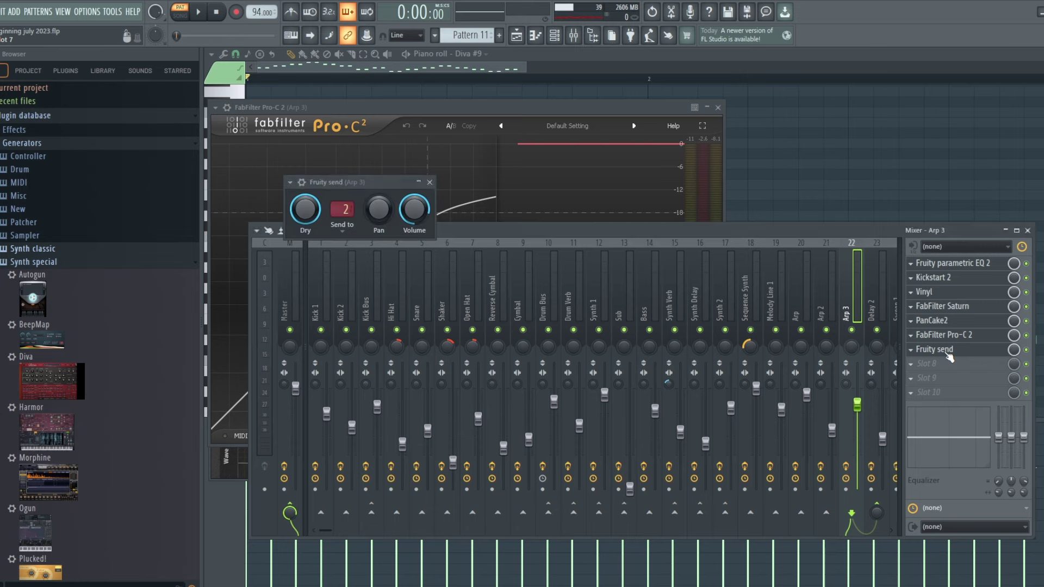
click(876, 313)
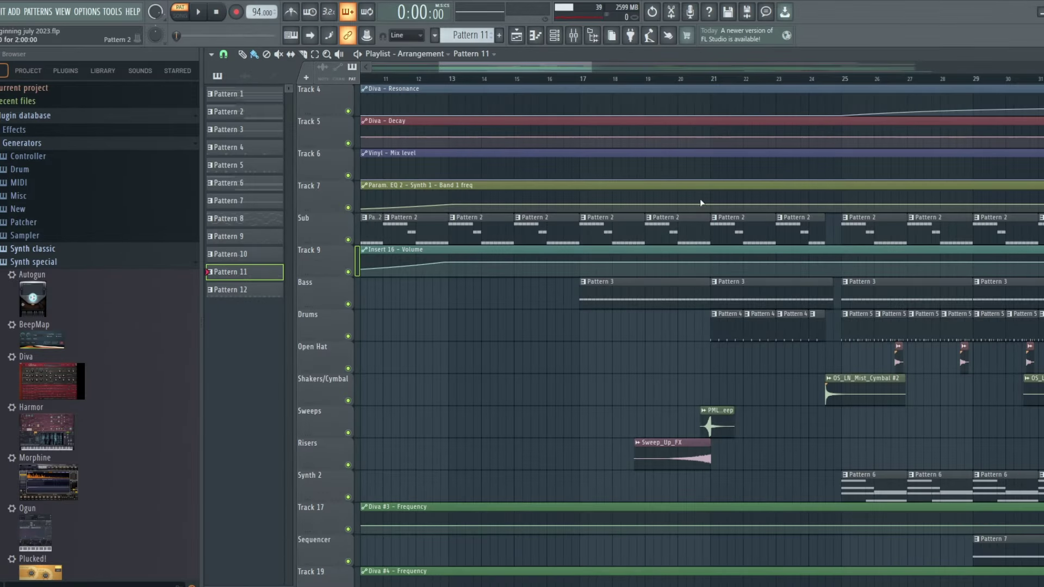
- Open the Drums track's Pattern 4 at bar 21 and audition the hn_kick_lowz and dp_kick_twotime samples from the channel rack
drag(567, 67, 595, 73)
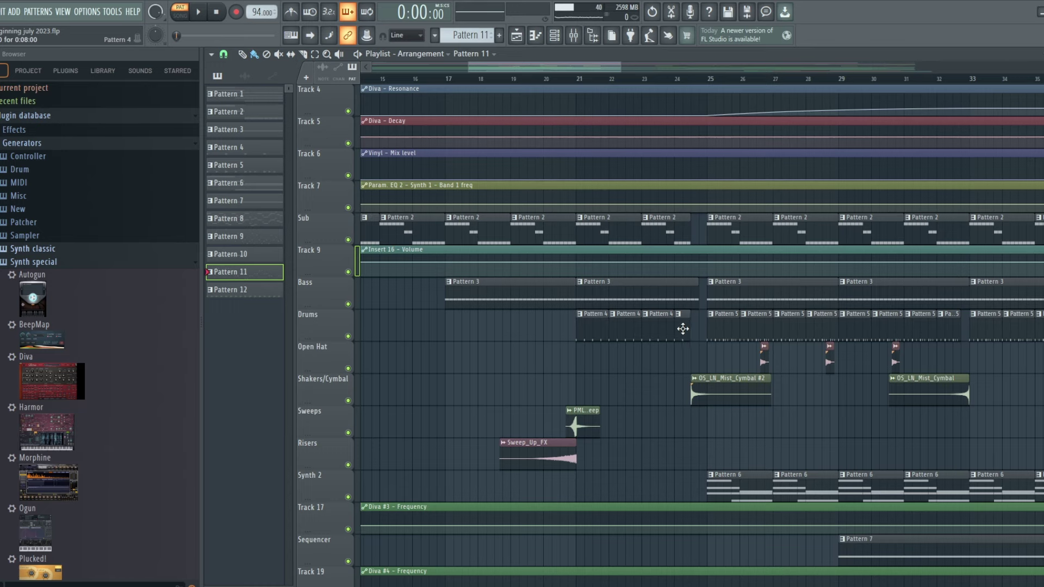
double_click(595, 332)
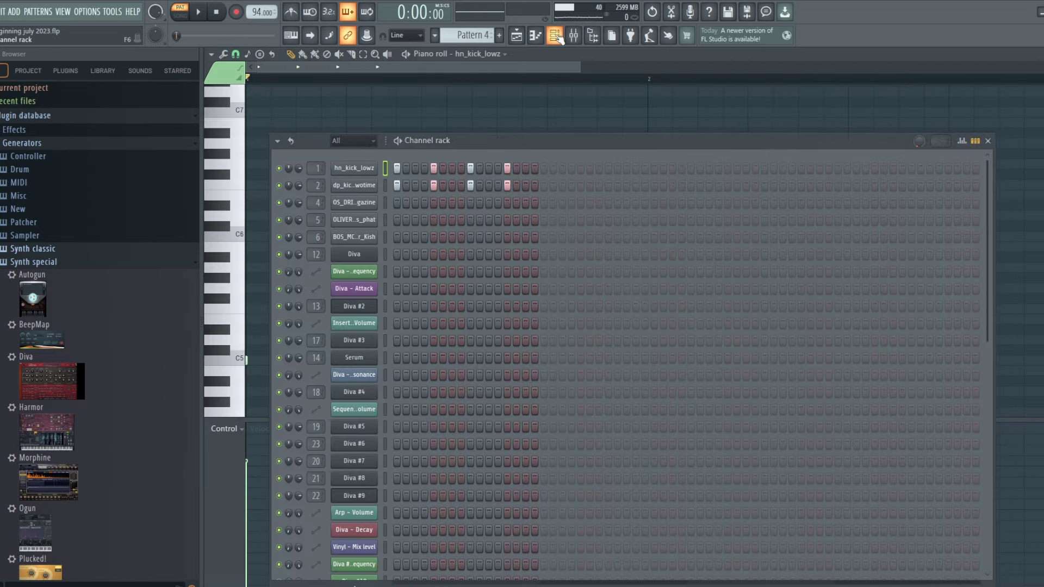
click(554, 35)
click(356, 168)
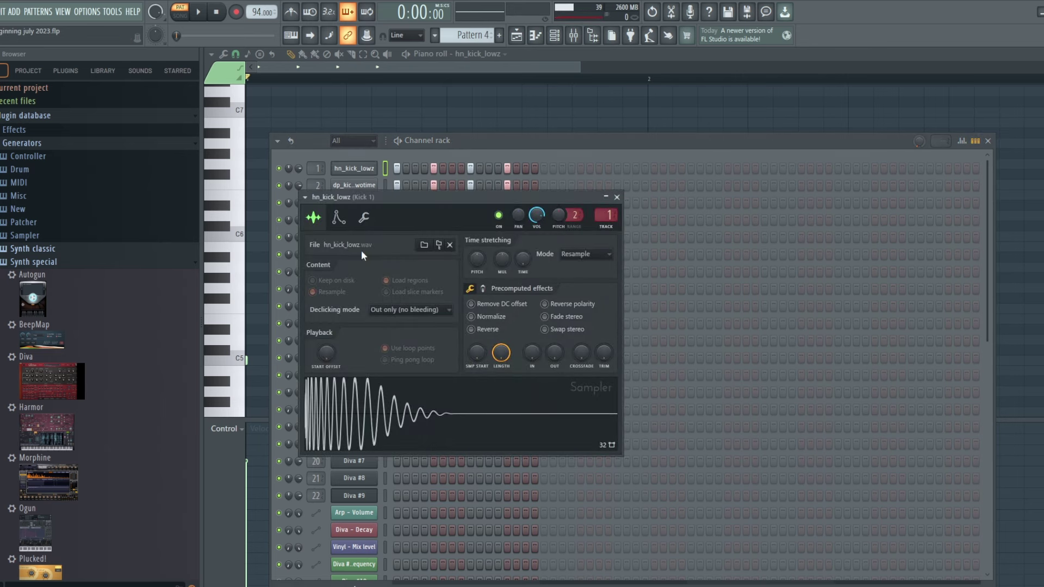
drag(457, 198, 488, 236)
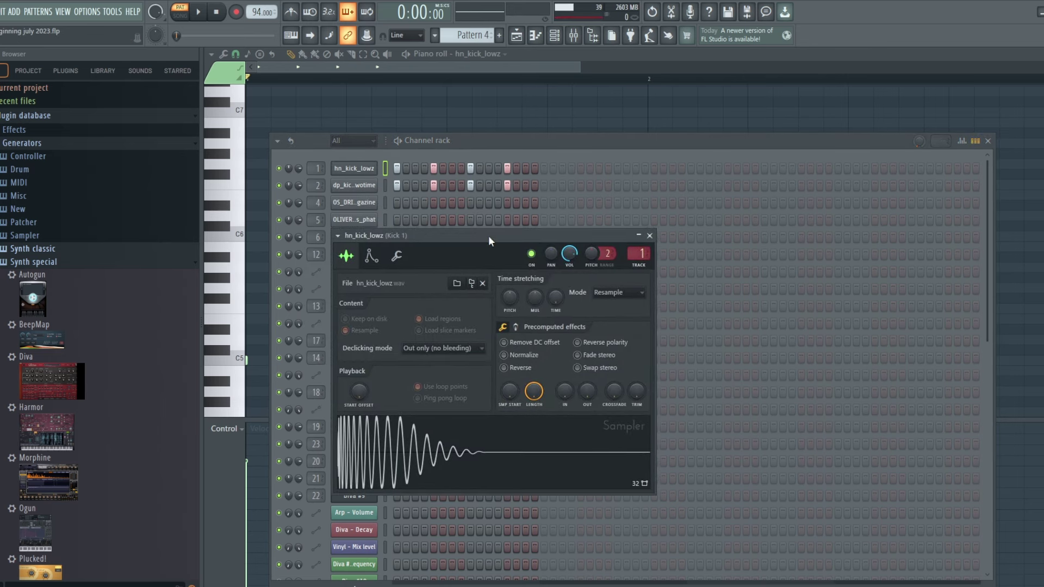
click(347, 185)
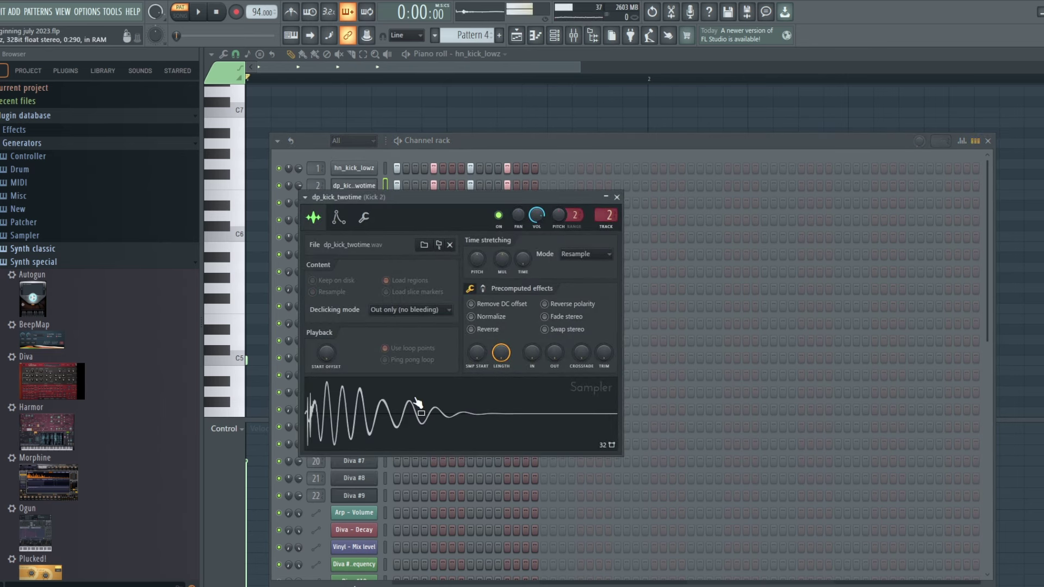
click(417, 402)
click(418, 403)
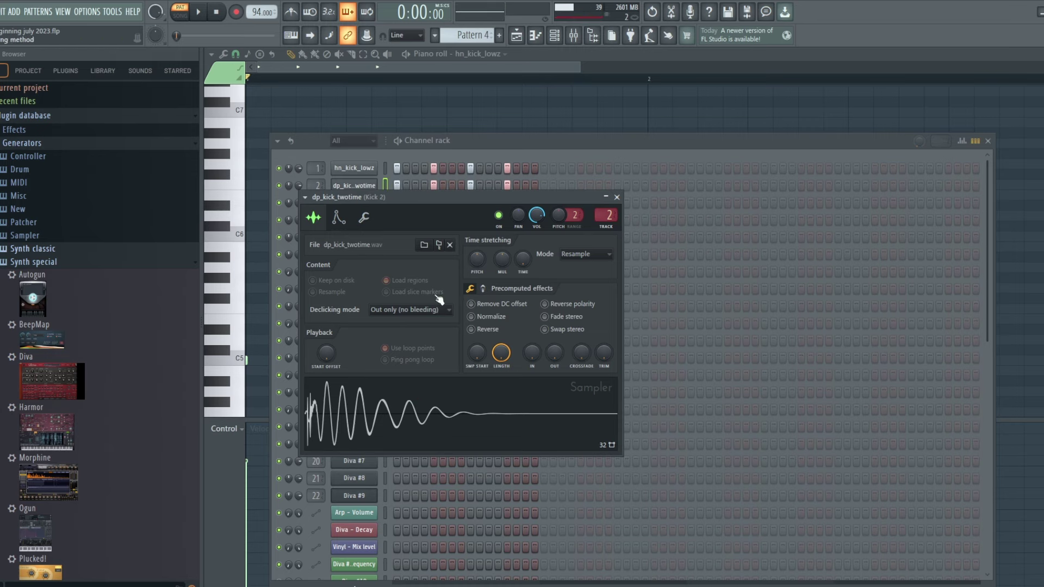
- Inspect Kick 2's Fruity parametric EQ 2 in the mixer, and check the Kick 1 mixer track and its hn_kick_lowz sample
click(578, 34)
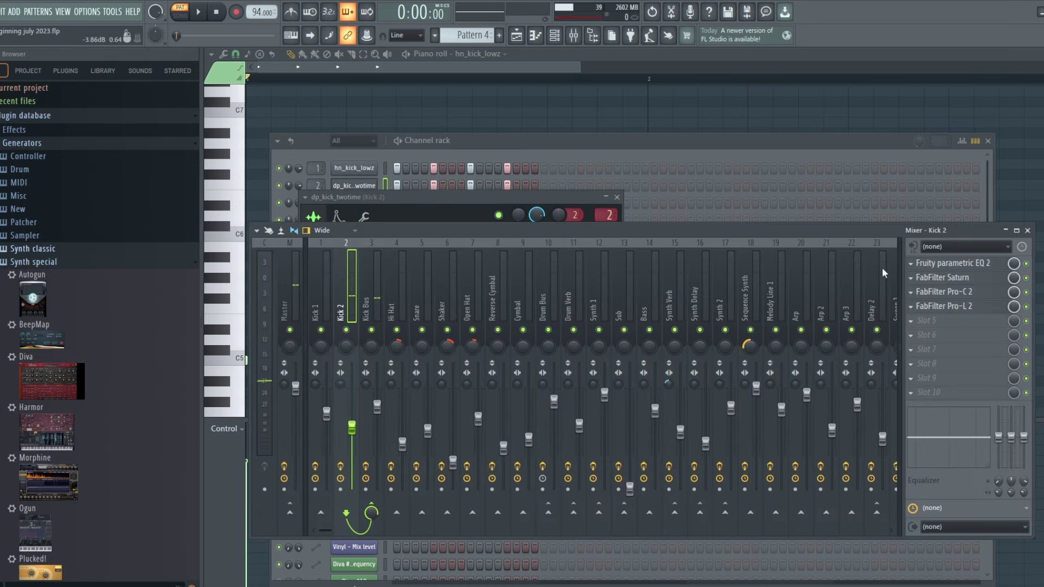
click(962, 263)
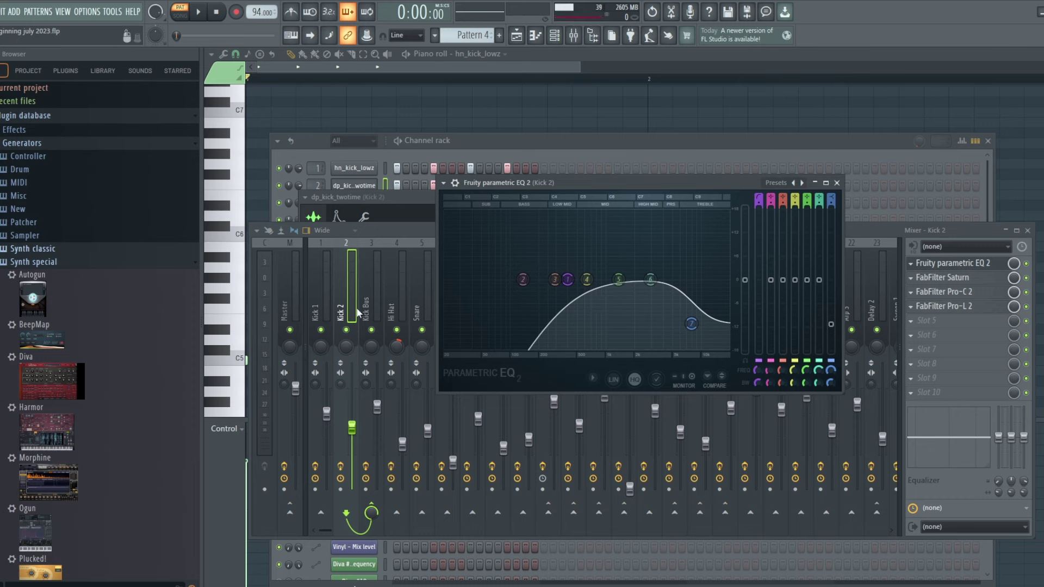
key(z)
click(321, 302)
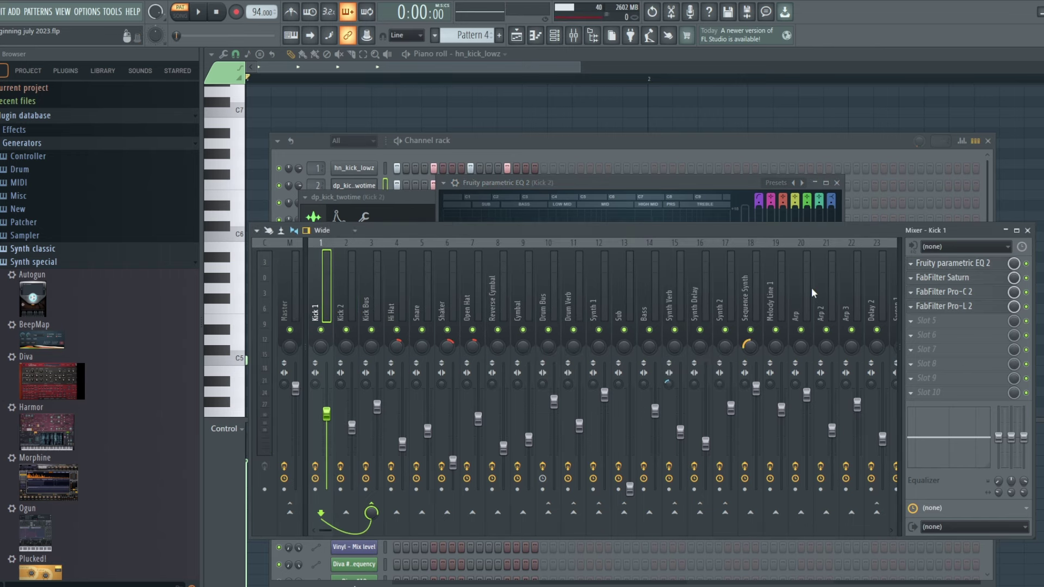
click(356, 169)
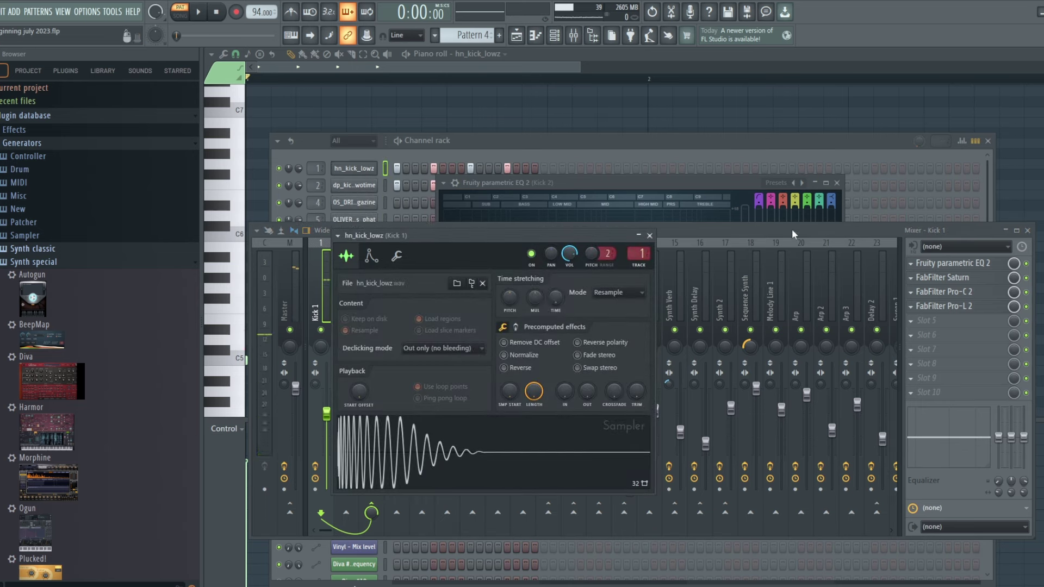
key(Escape)
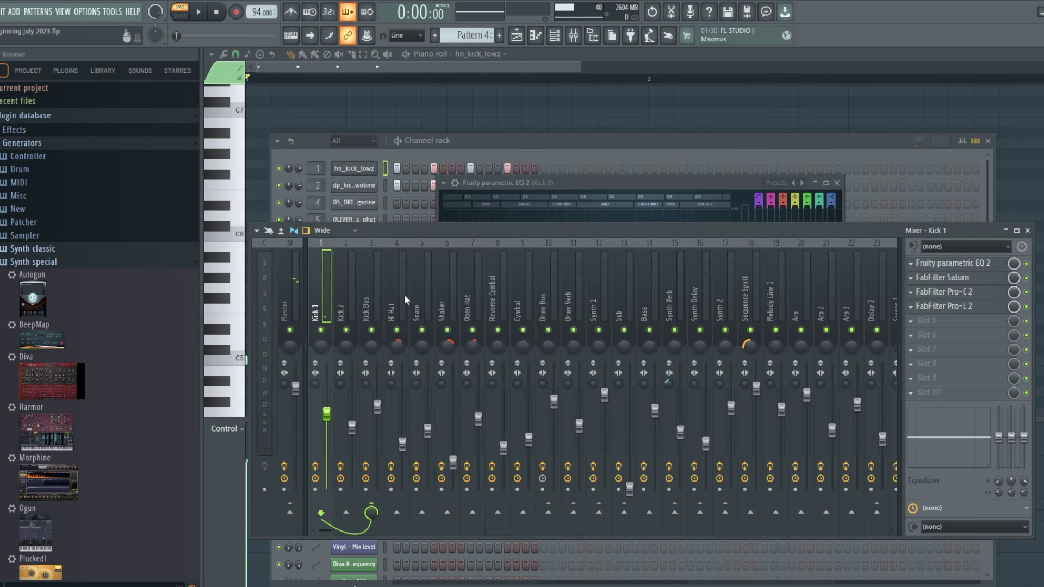
- Examine Kick 2's FabFilter Pro-C 2 compressor with brief playback, and check the Kick Bus effects and routing in the mixer
click(373, 299)
click(338, 303)
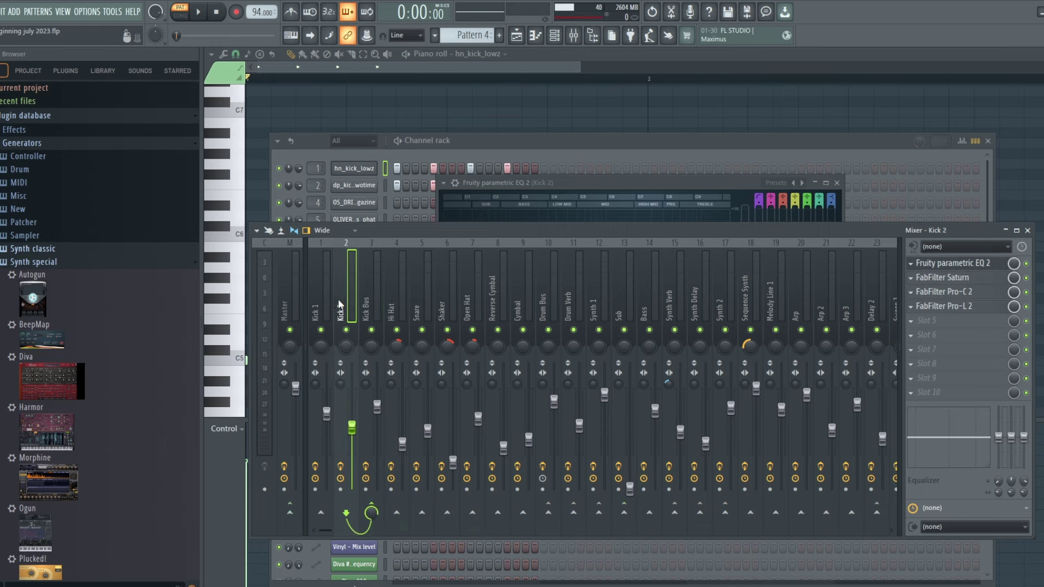
click(961, 294)
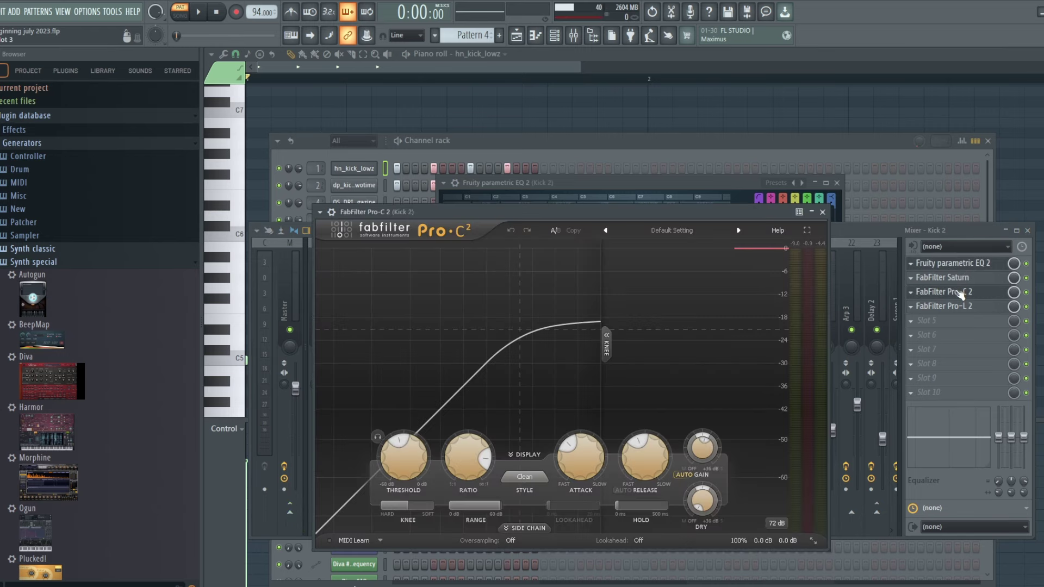
key(space)
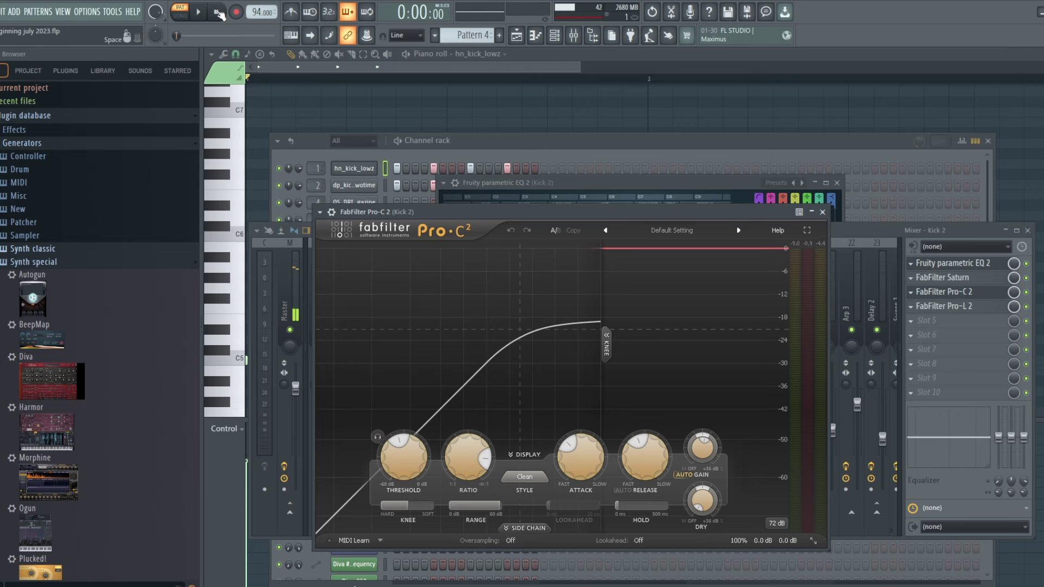
click(873, 229)
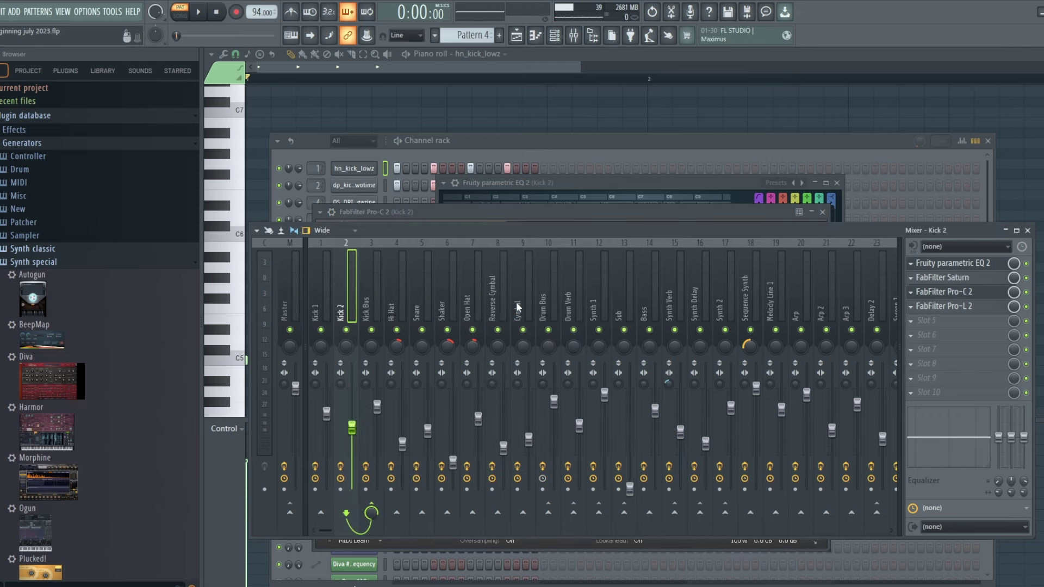
click(374, 308)
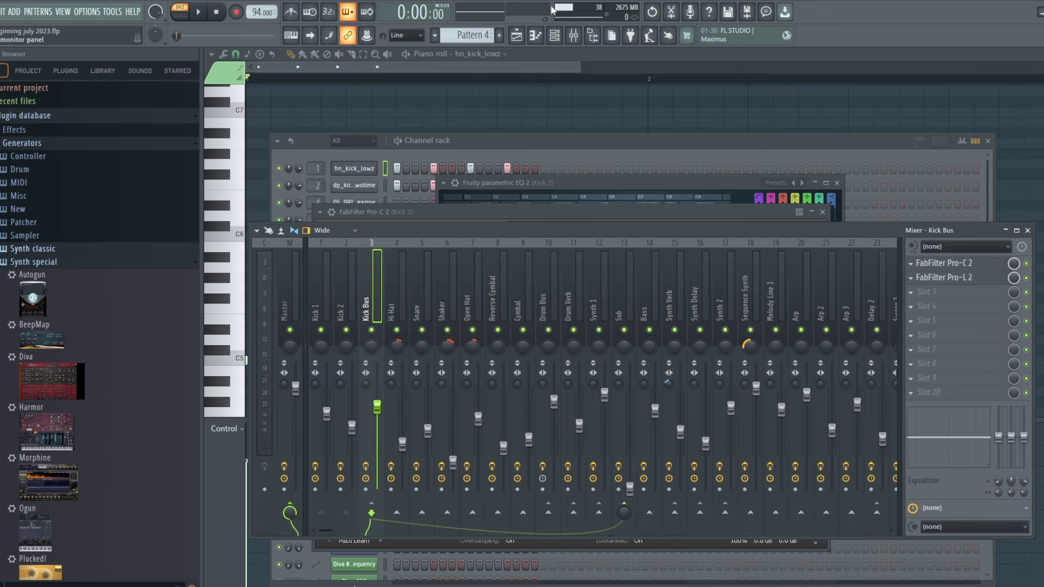
- Return to the playlist, place the playhead at bar 25, and select Pattern 5 to show its drum steps in the channel rack
key(F5)
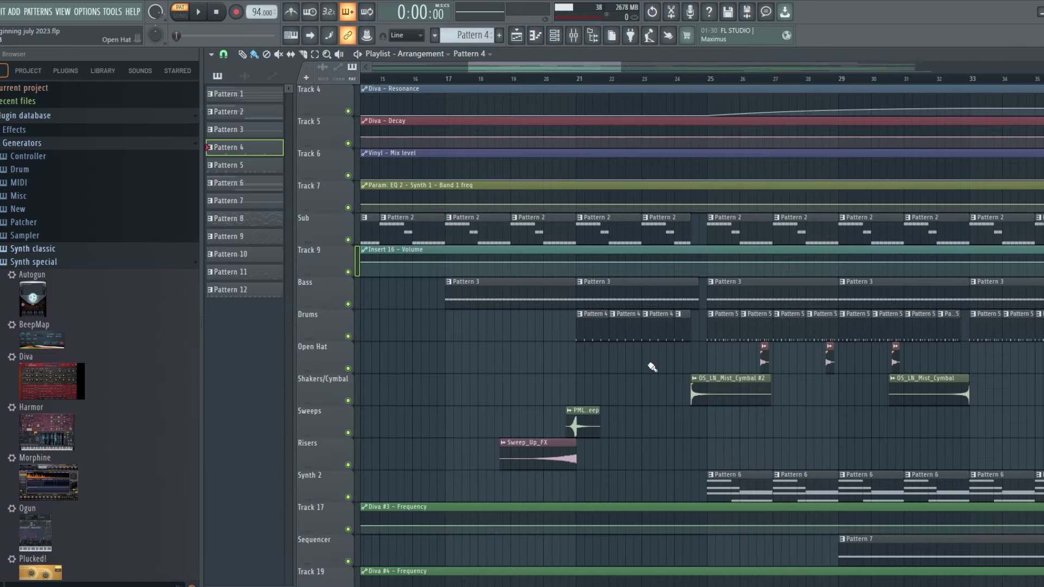
click(710, 80)
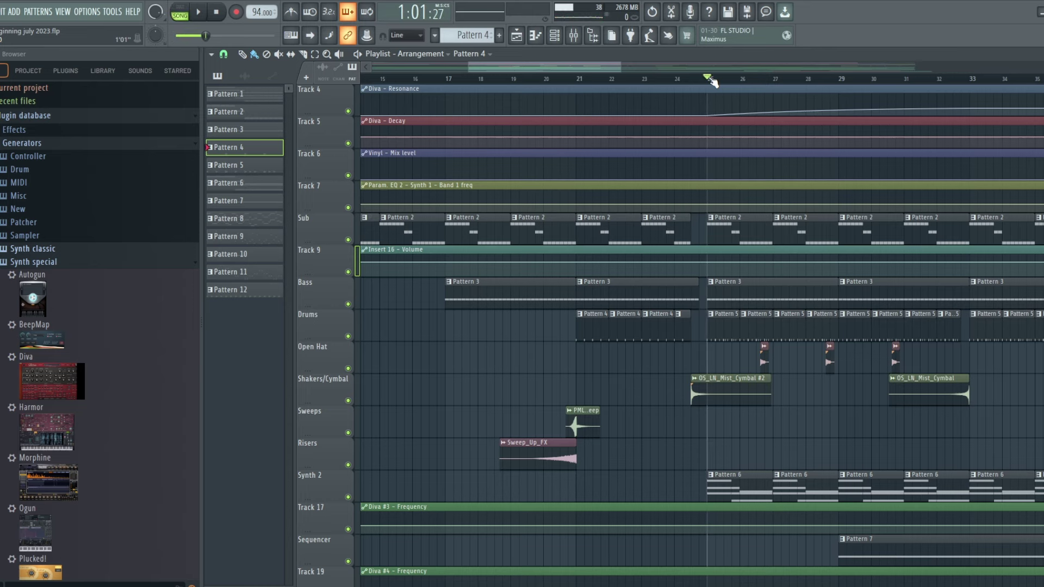
scroll(467, 35, down, 1)
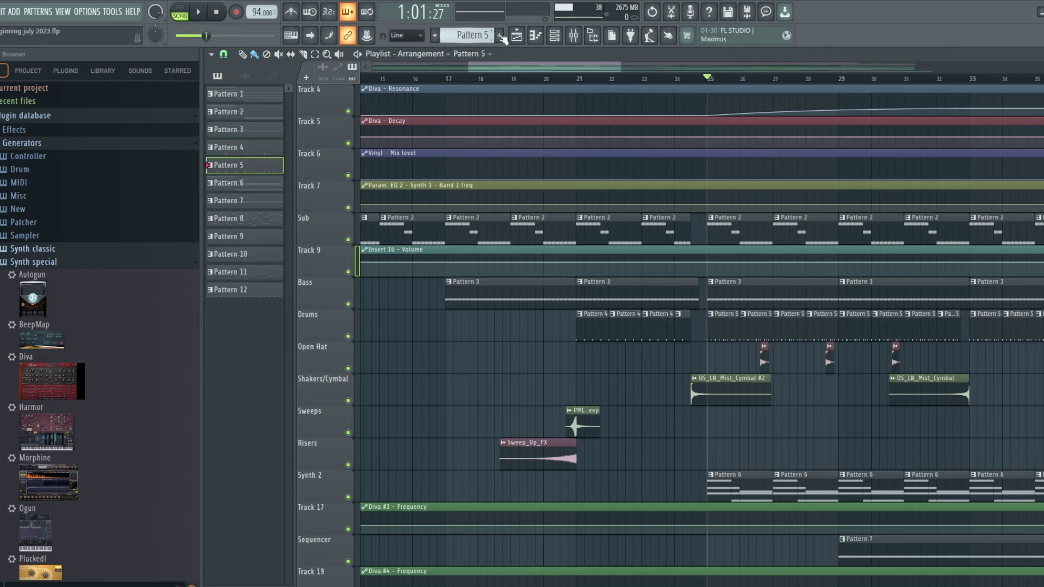
click(560, 36)
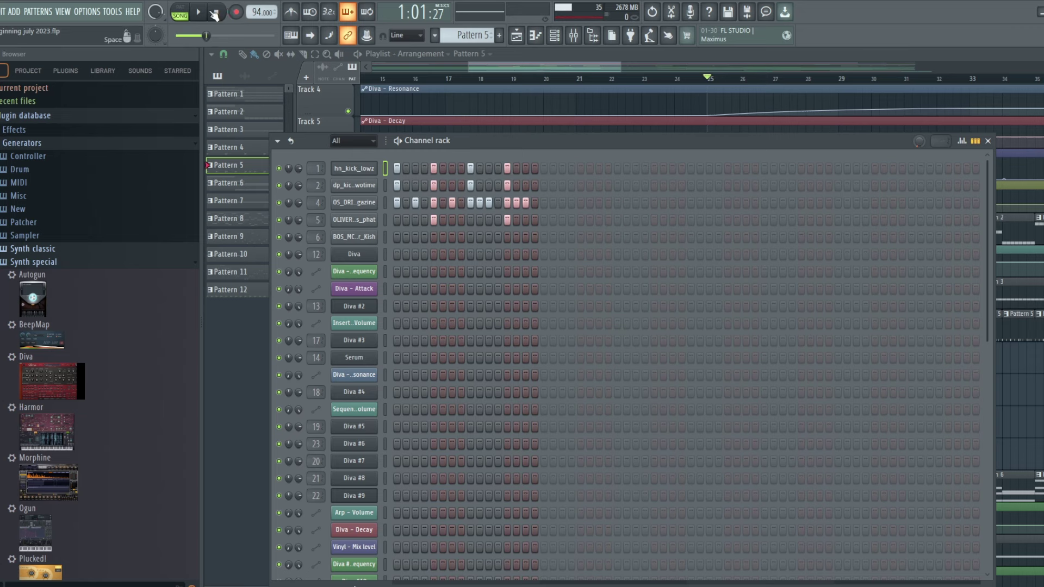
- Switch to pattern playback, play Pattern 5 on its own and stop it, and show bars 20 to 39 of the playlist
click(181, 12)
click(199, 11)
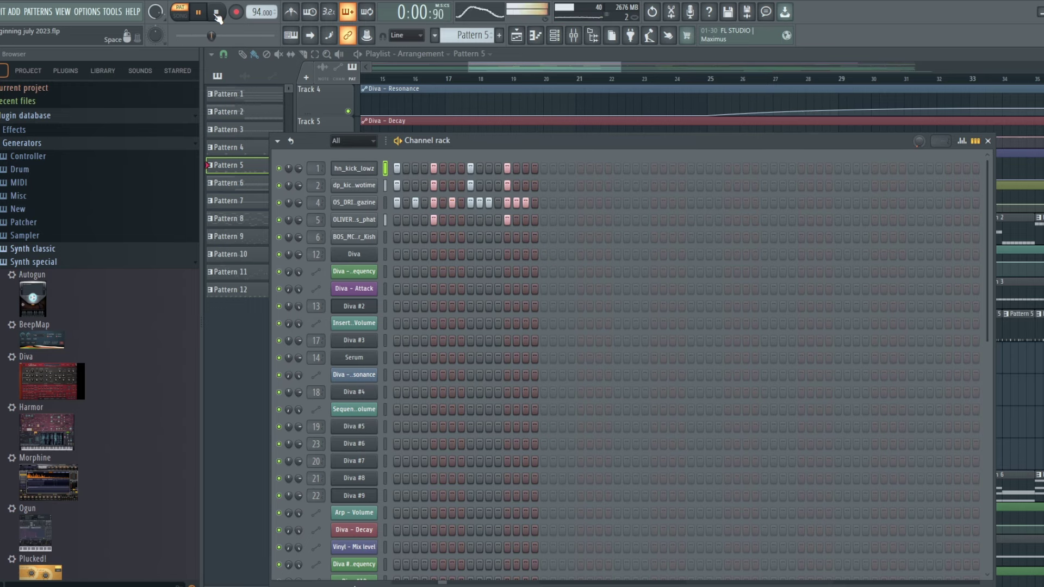
click(216, 12)
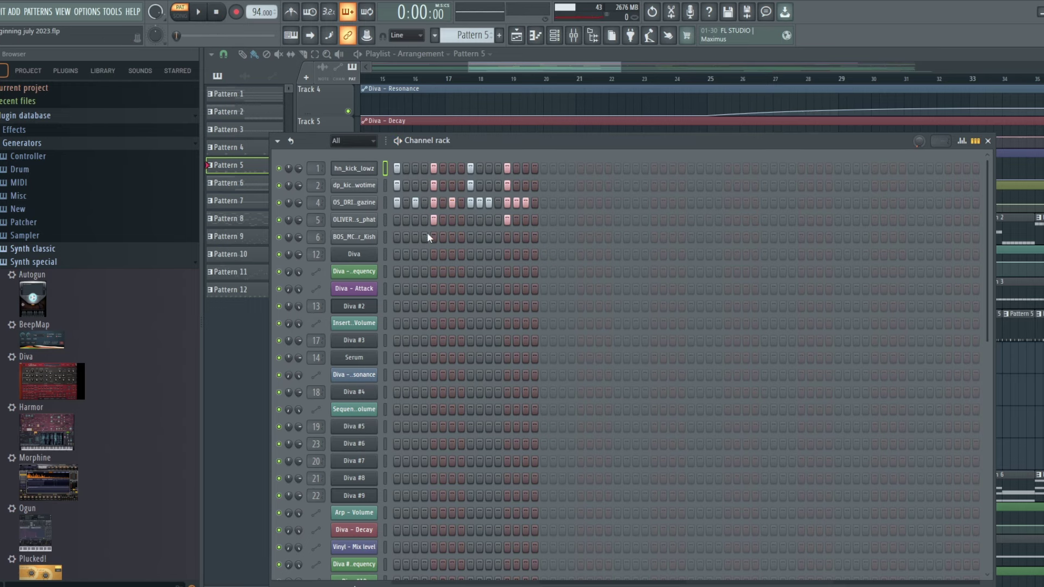
click(586, 68)
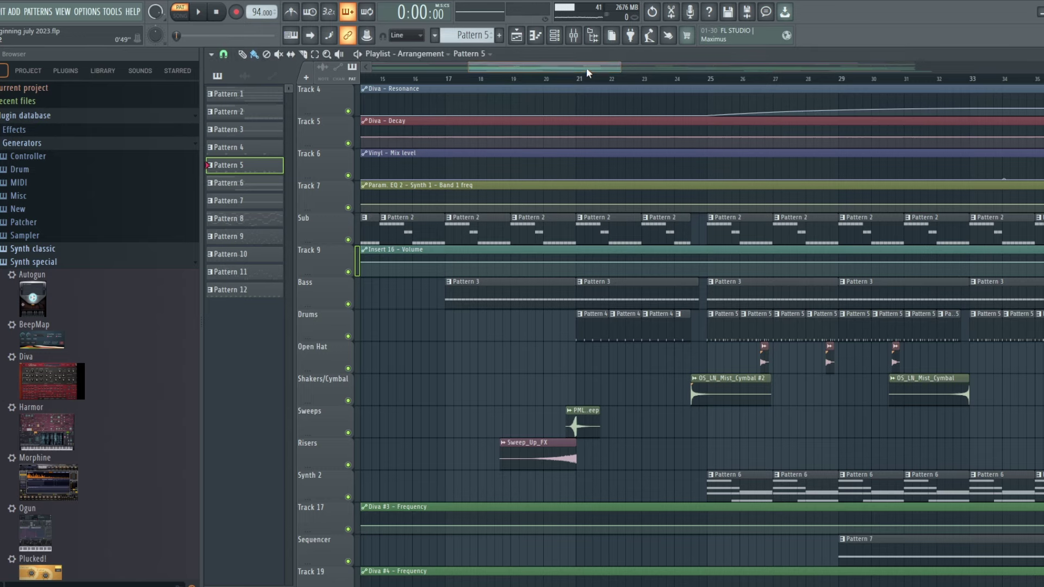
drag(586, 67, 619, 68)
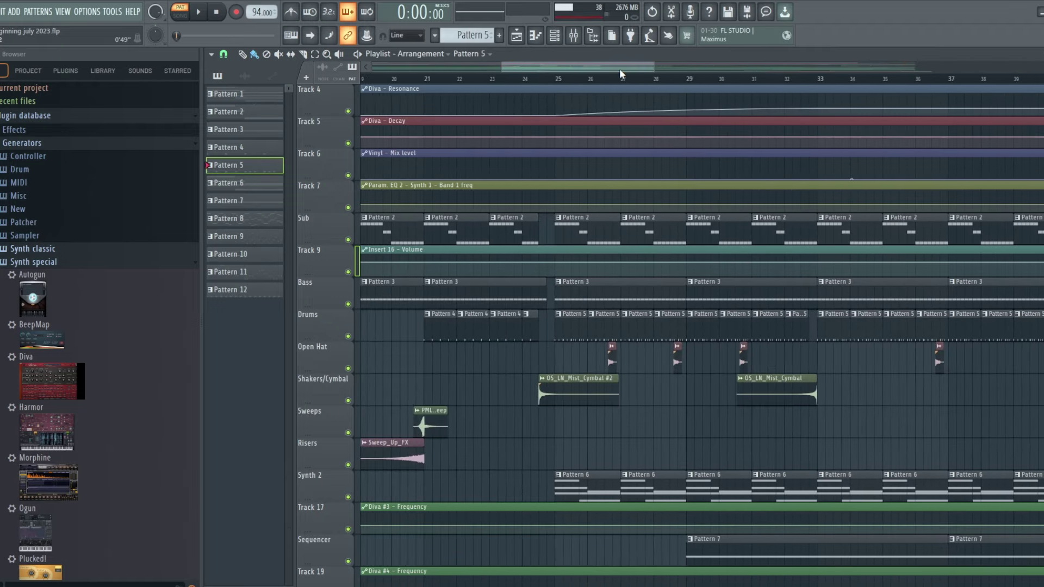
- Check the OS_DRIP_HiHat_Magazine sample and examine the Hi Hat mixer track's Kickstart 2 sidechaining while Pattern 5 plays
click(555, 35)
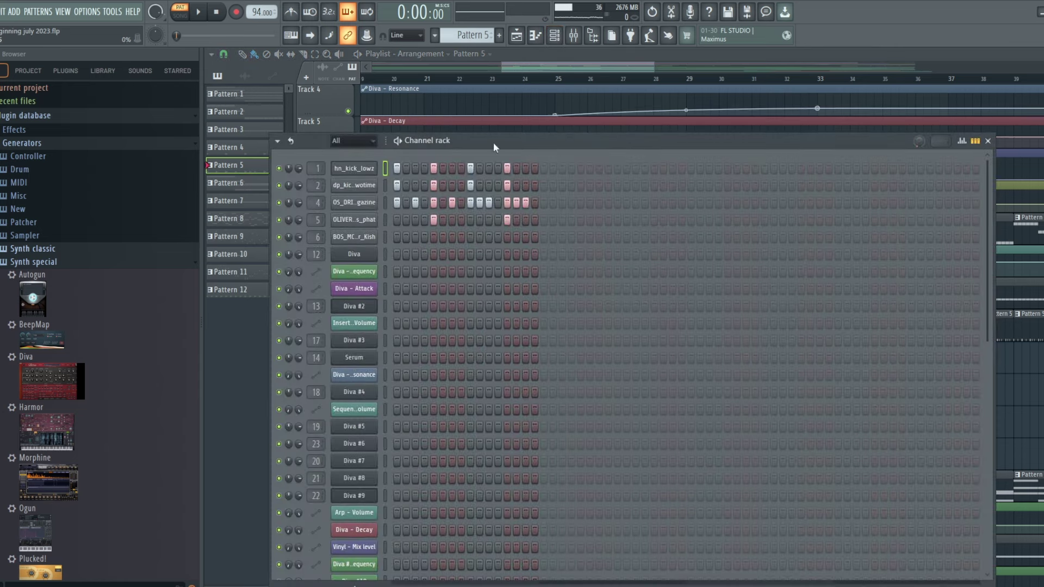
click(372, 204)
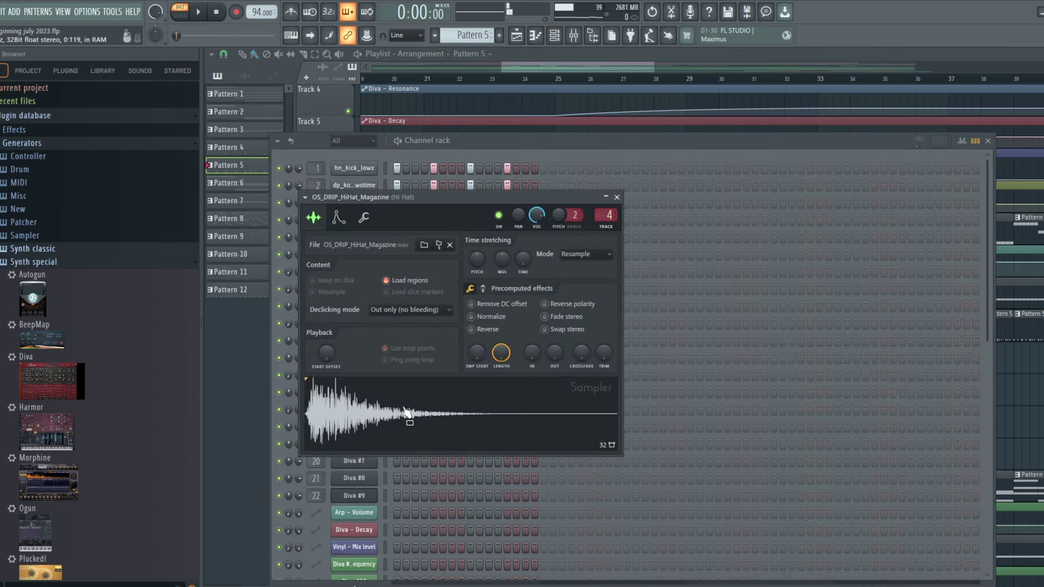
click(574, 34)
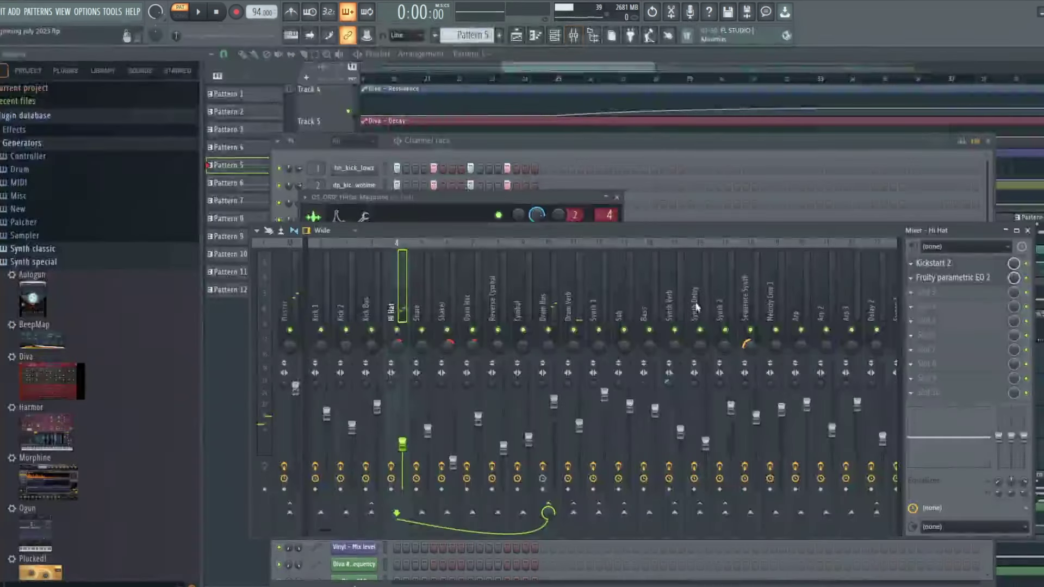
click(931, 265)
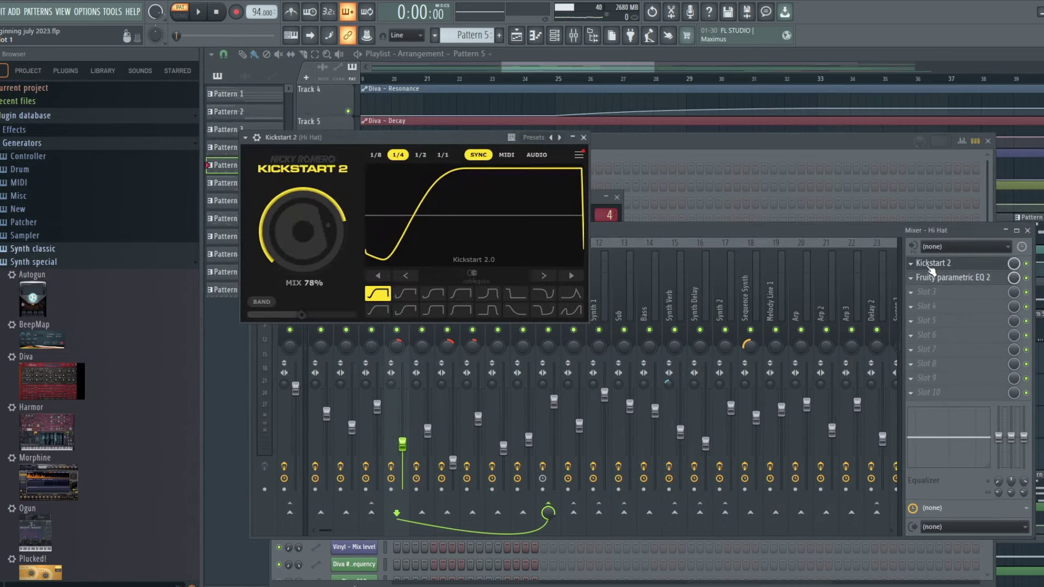
click(199, 12)
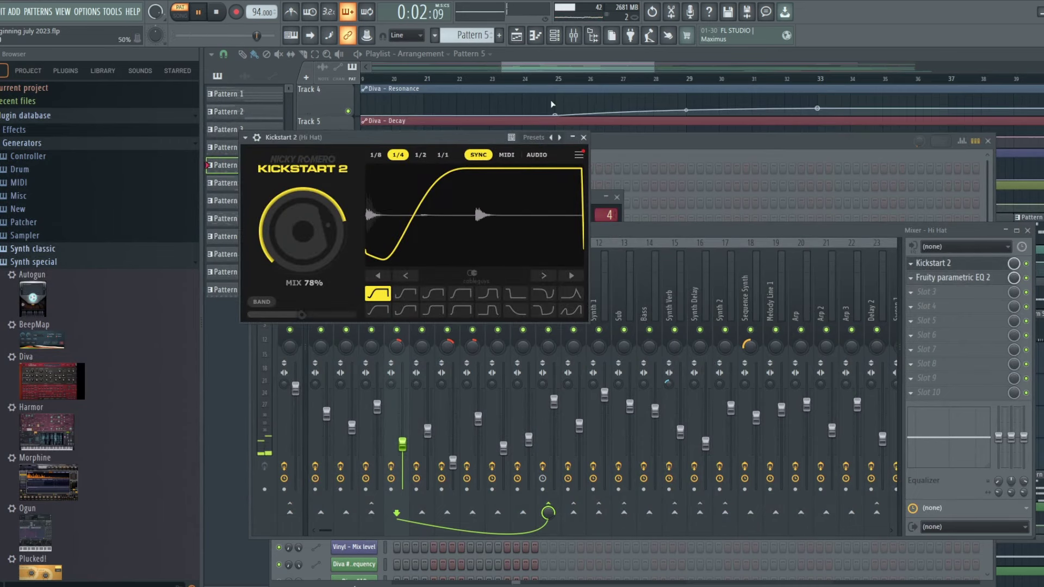
click(1025, 266)
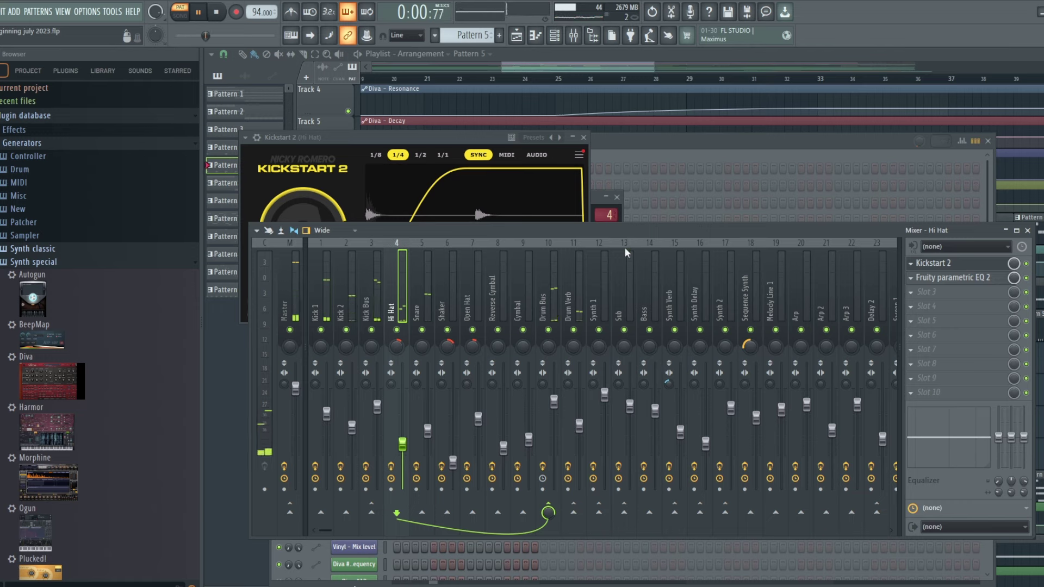
click(655, 145)
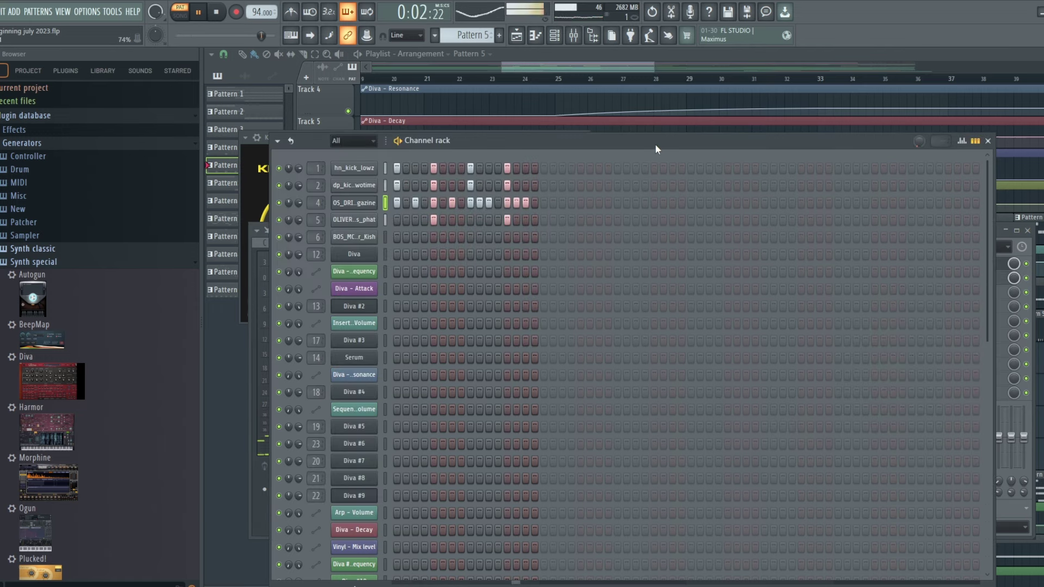
key(space)
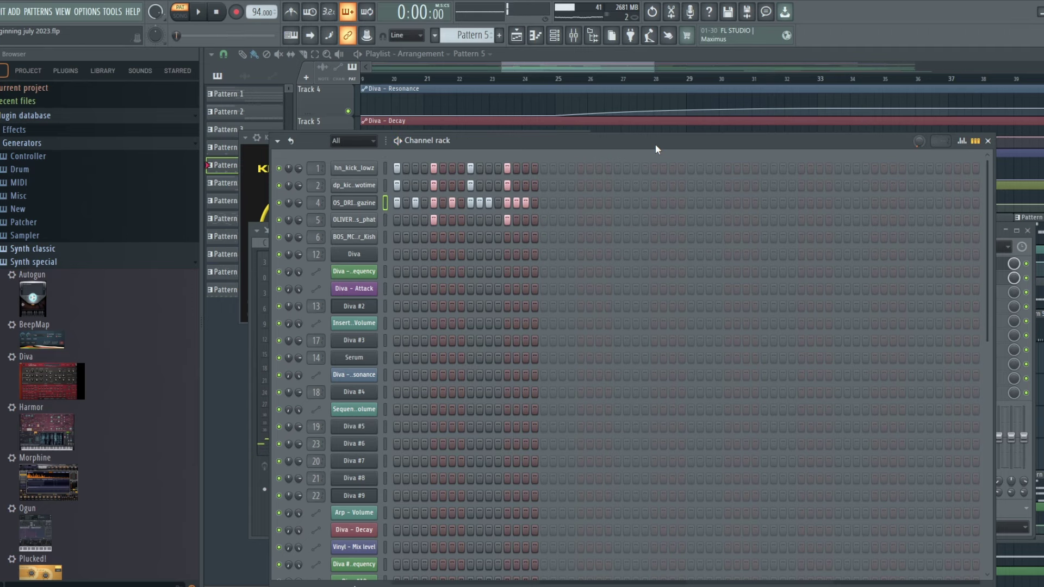
- Audition the OLIVER_snare_live_mixready_70s_phat sample from the channel rack
click(354, 219)
click(476, 419)
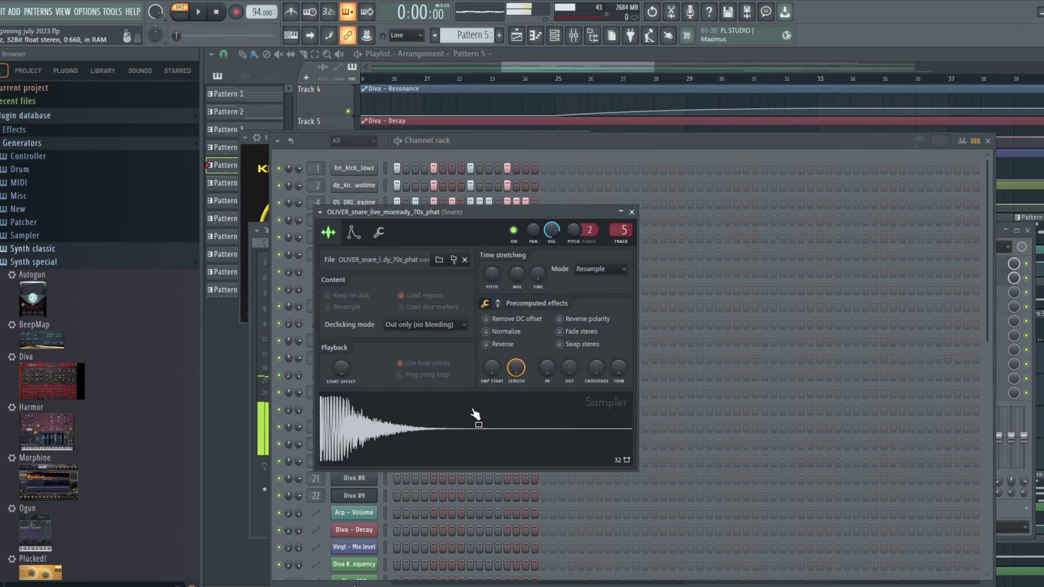
click(475, 414)
key(Escape)
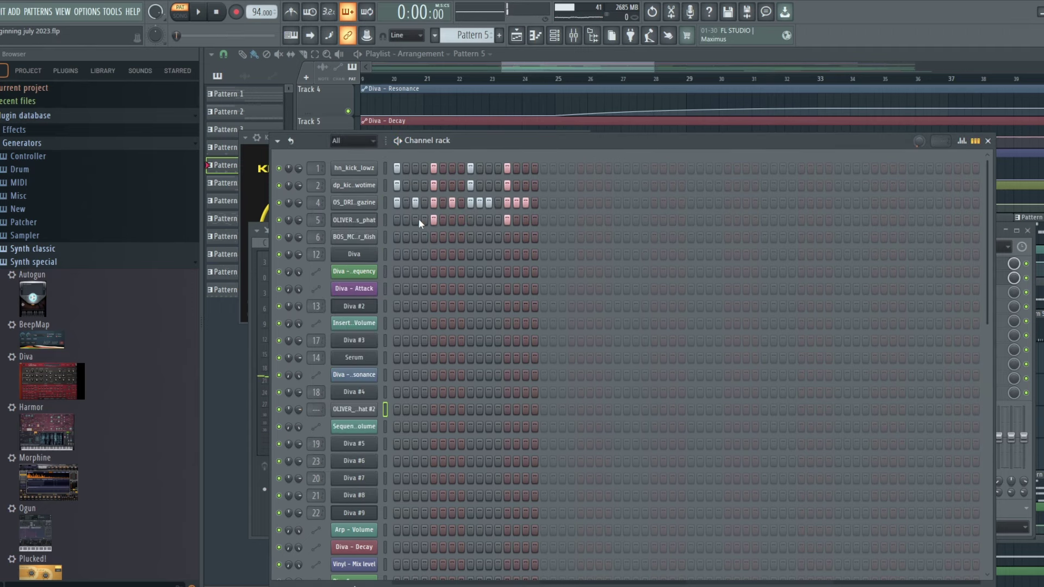
click(354, 219)
click(413, 423)
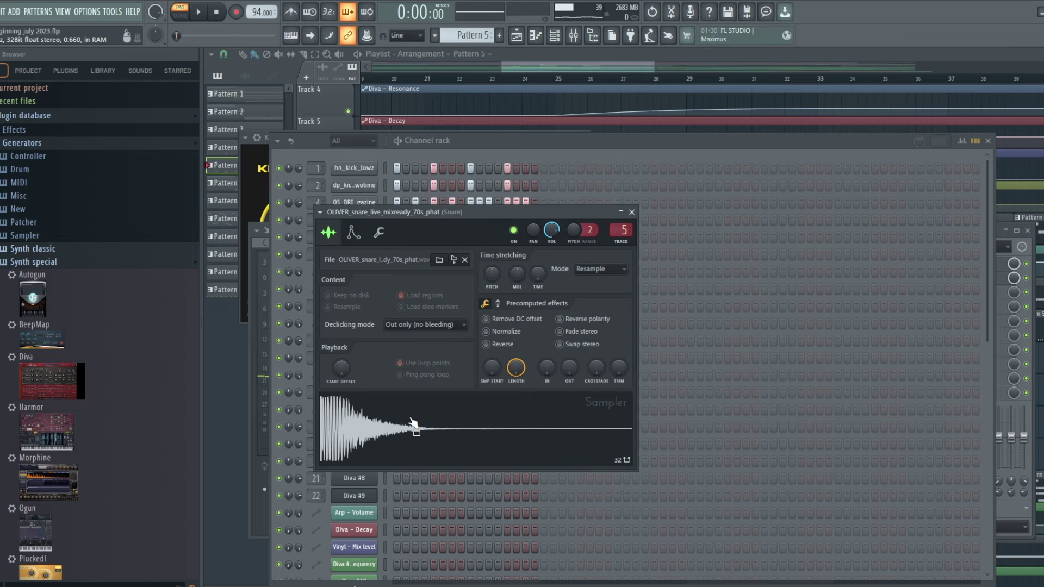
click(413, 422)
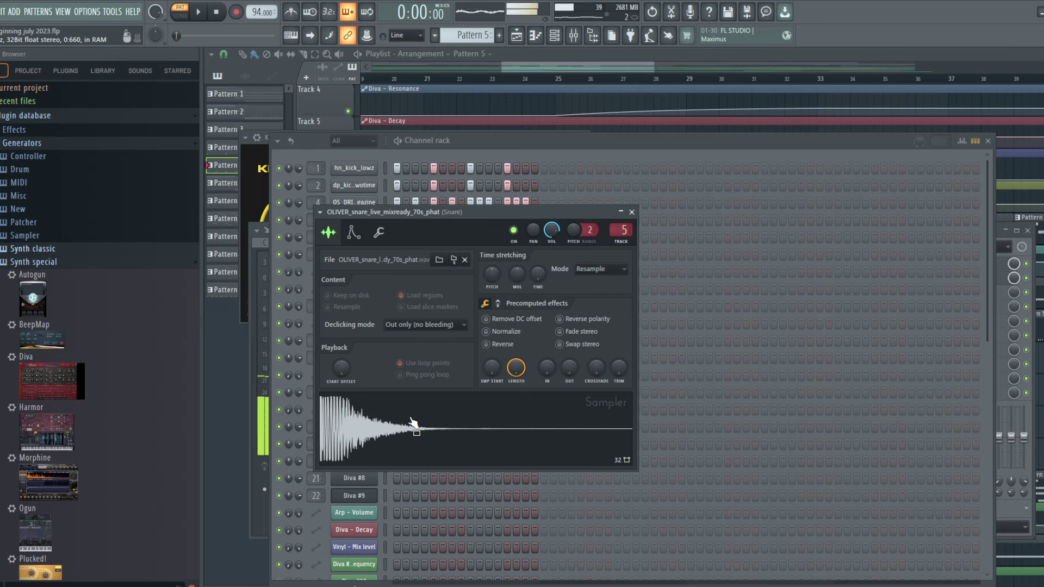
- Inspect the Snare mixer track's Fruity parametric EQ 2 and FabFilter Saturn effects
click(574, 35)
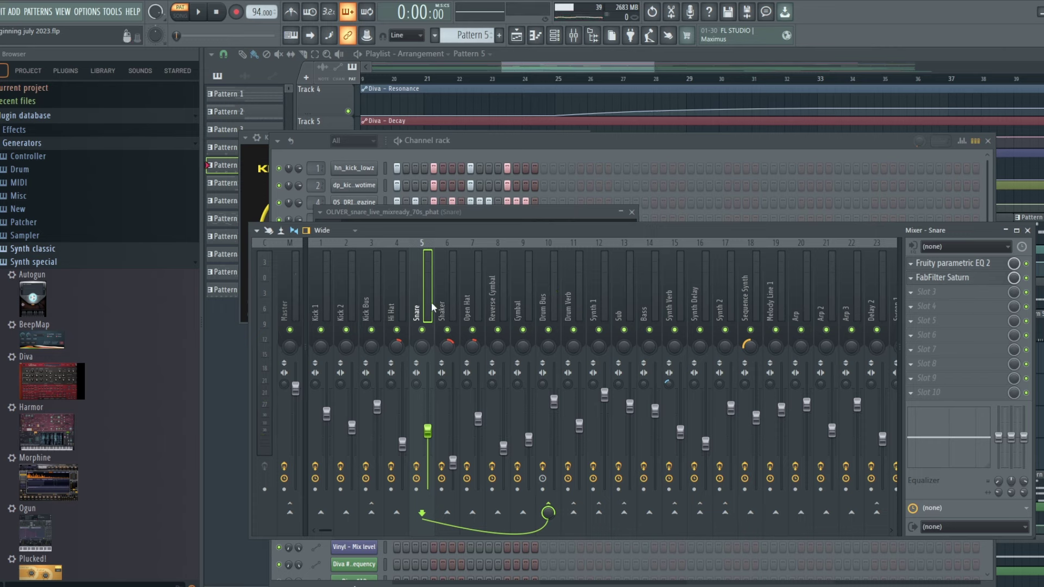
click(676, 230)
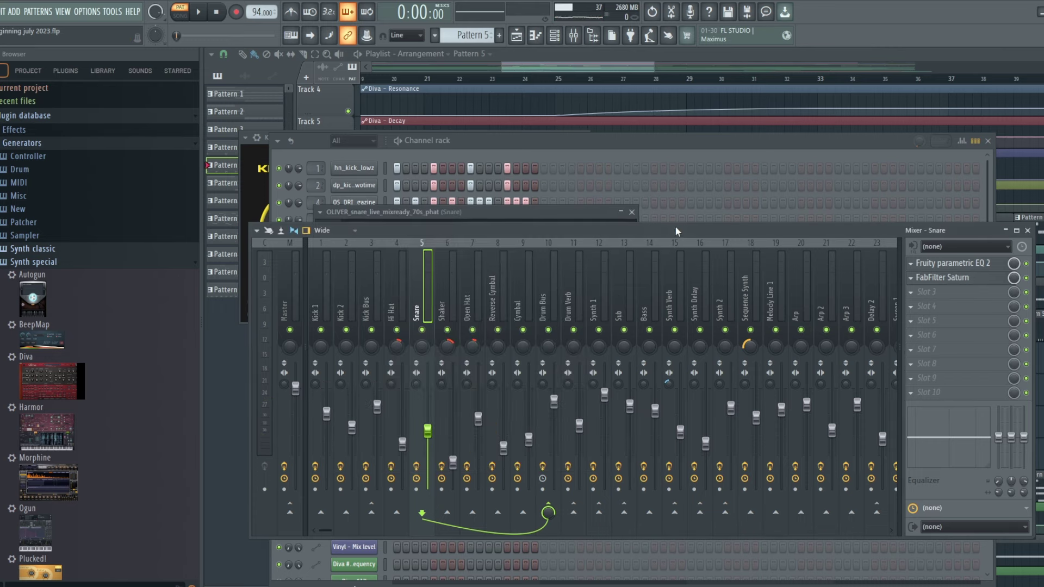
click(559, 66)
key(F9)
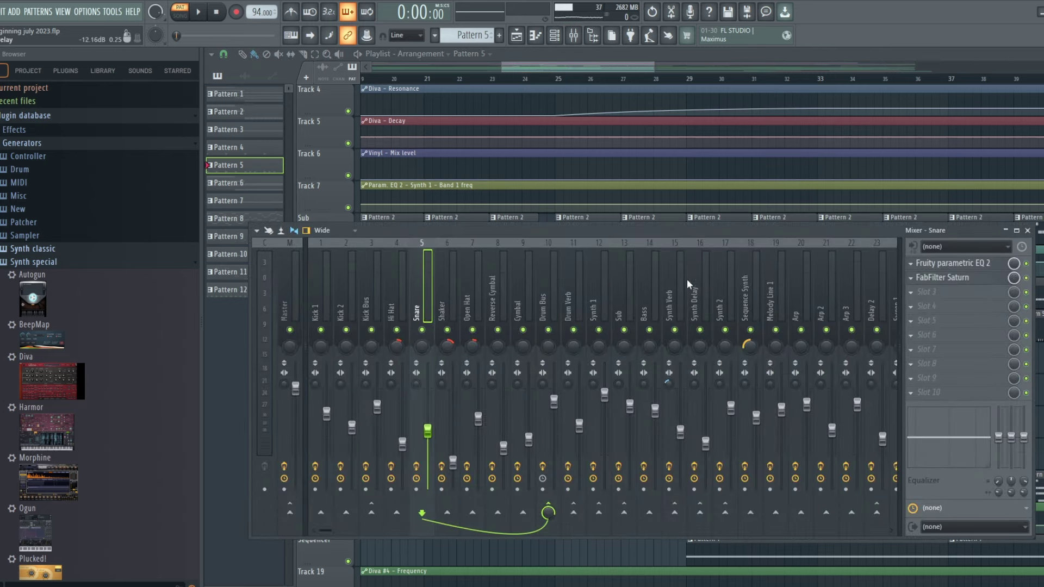
click(955, 269)
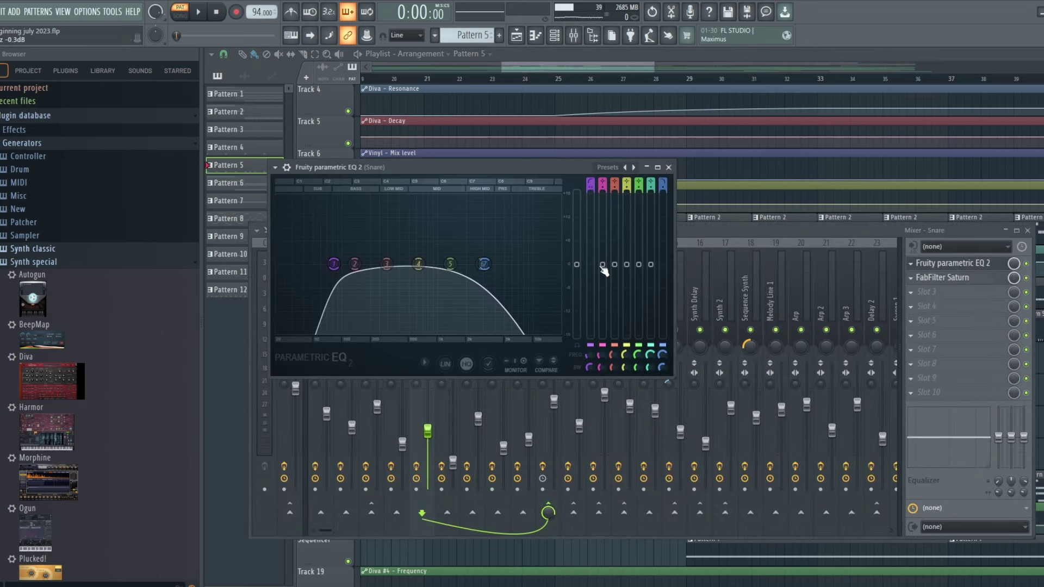
click(936, 278)
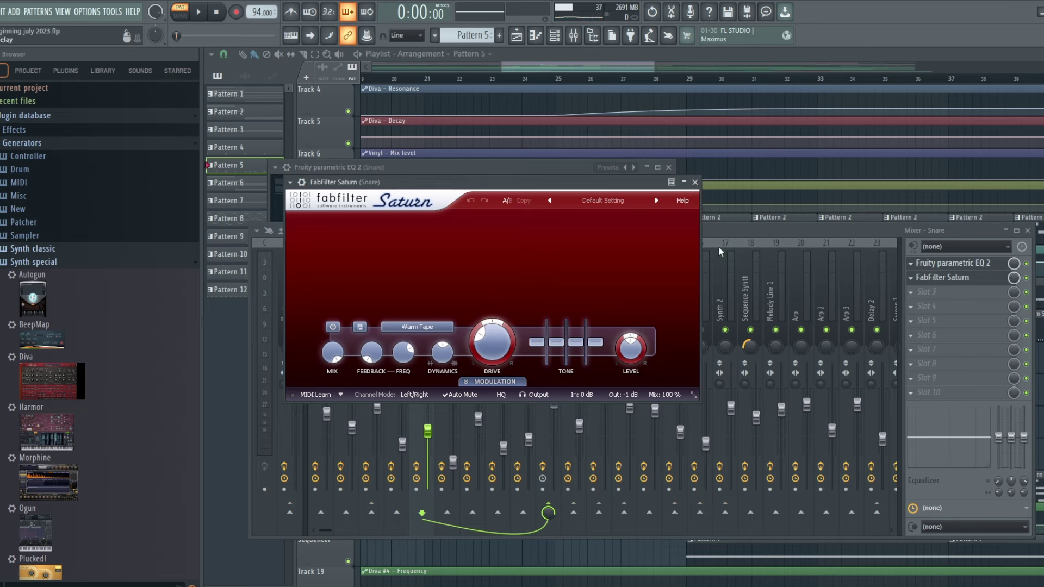
click(771, 234)
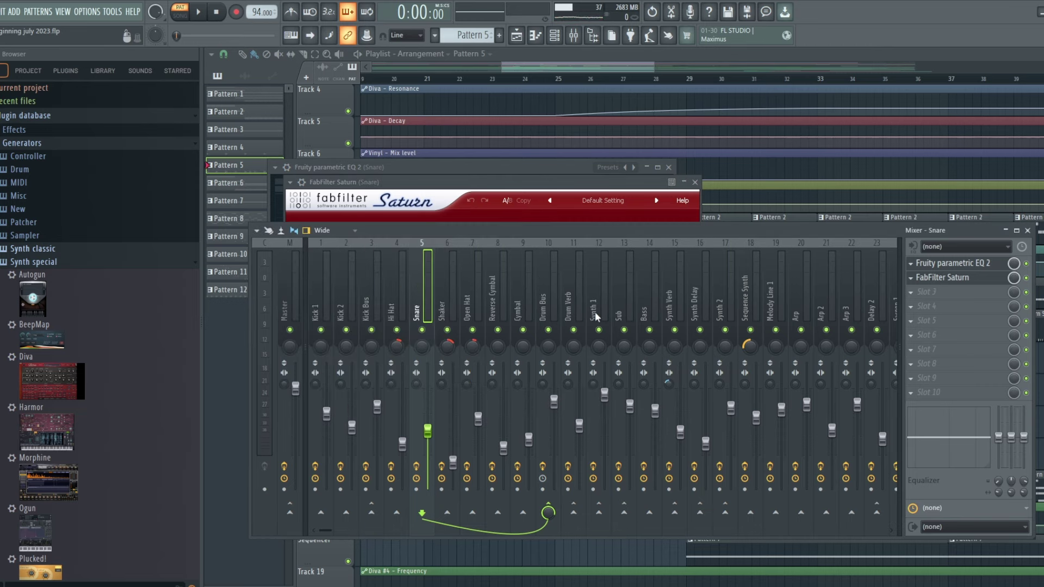
- Look through the effect chains of the Shaker, Reverse Cymbal and Cymbal mixer tracks
click(388, 306)
key(Right)
key(Right)
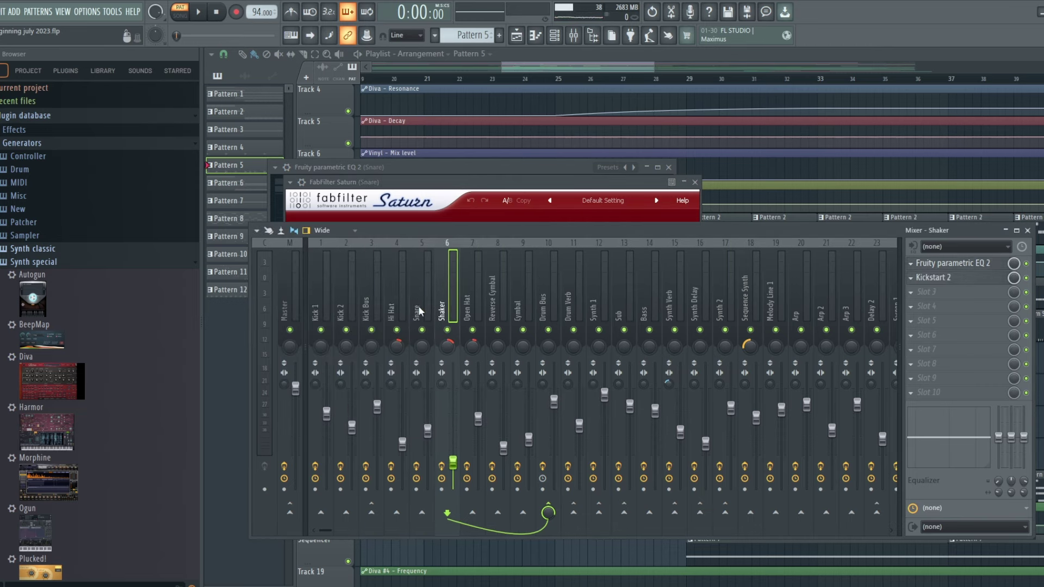
click(550, 304)
click(513, 310)
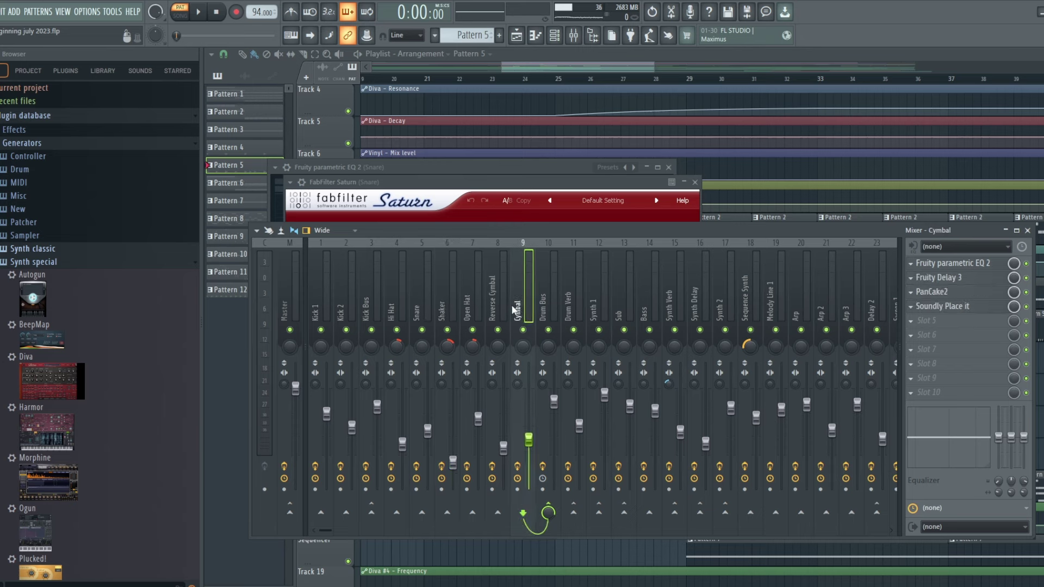
click(494, 307)
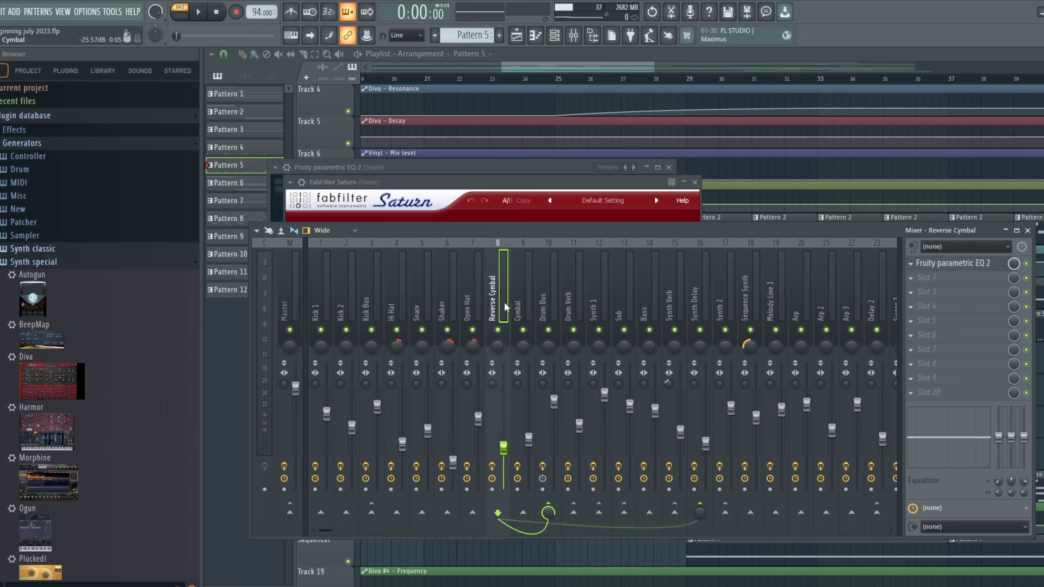
click(509, 306)
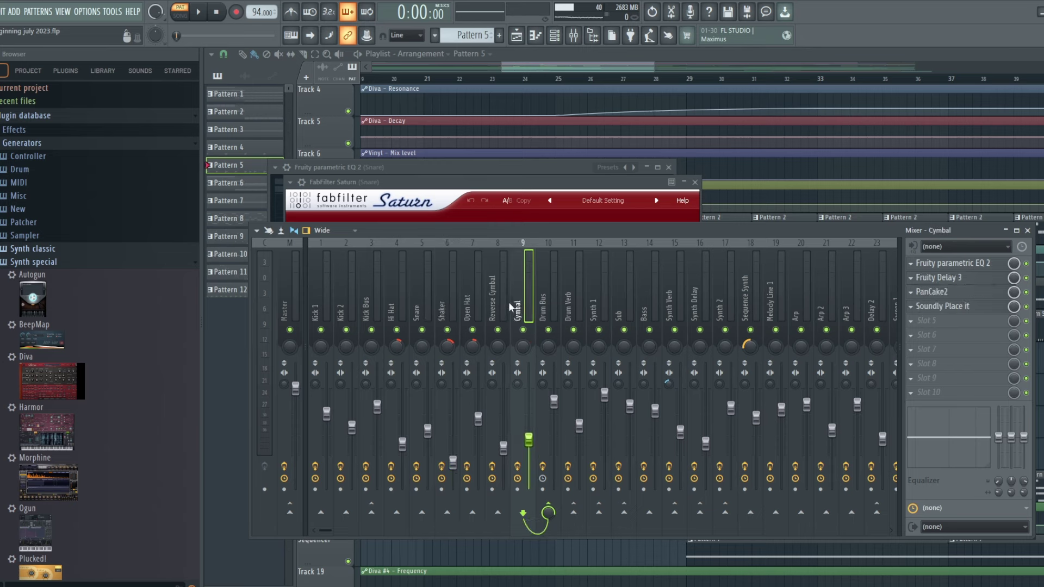
- Compare the effects and routing of the Drum Bus and Drum Verb mixer tracks
click(545, 302)
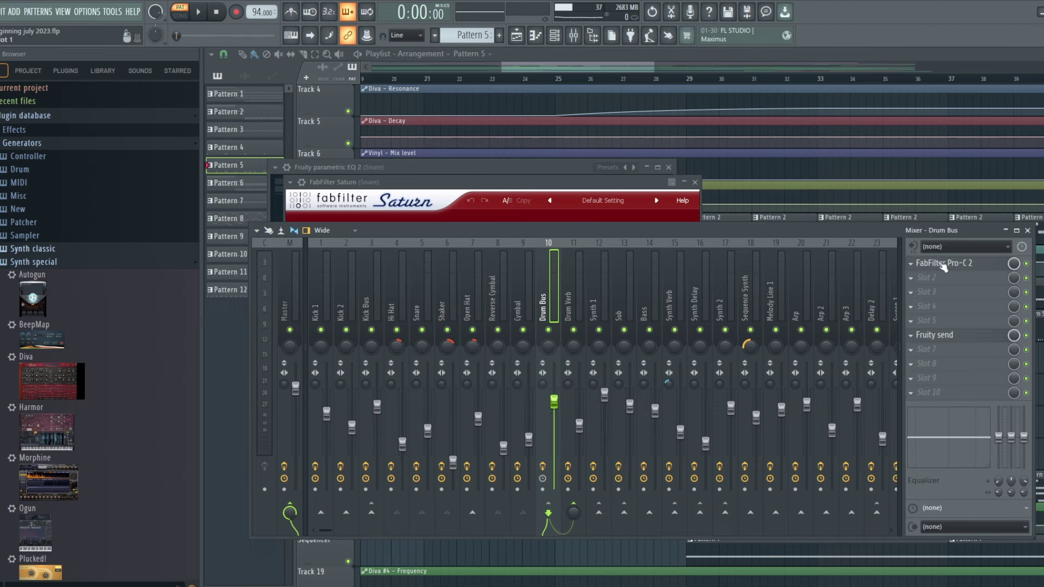
click(567, 298)
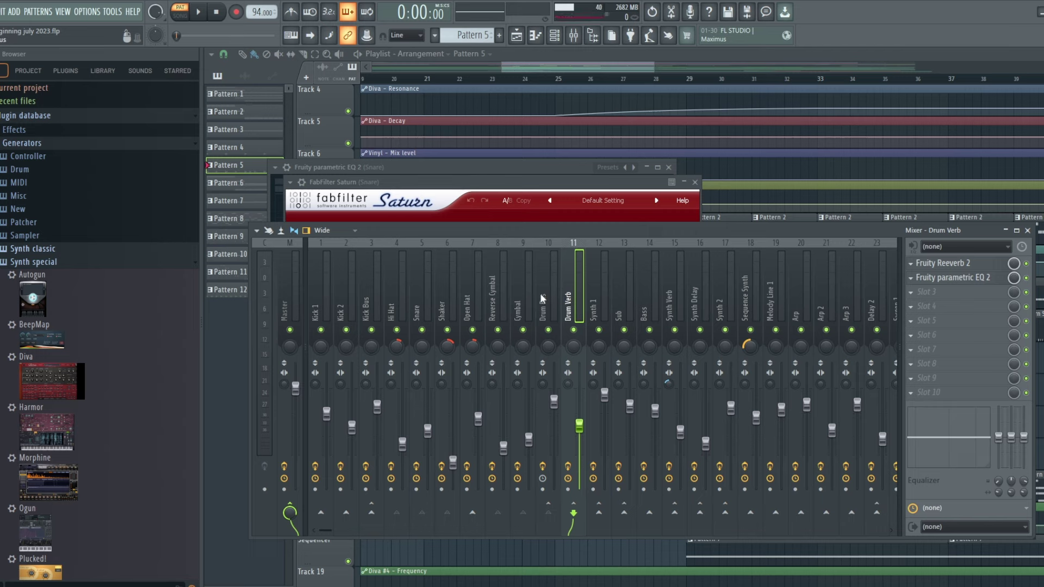
click(542, 298)
click(570, 298)
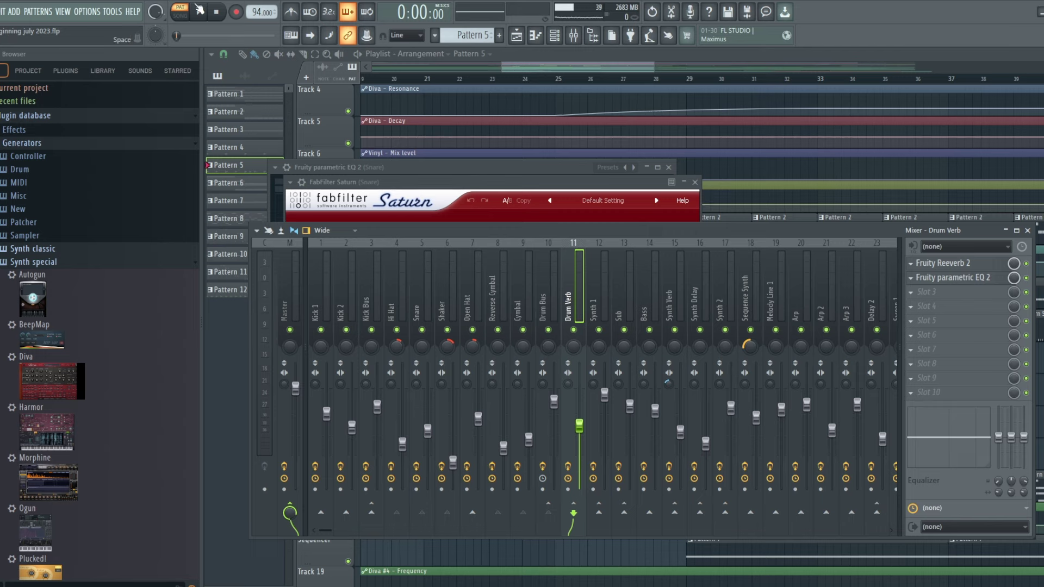
- Play Pattern 5 while examining Drum Verb's Fruity parametric EQ 2, stop playback, and return to the playlist around bars 17 to 37
click(200, 11)
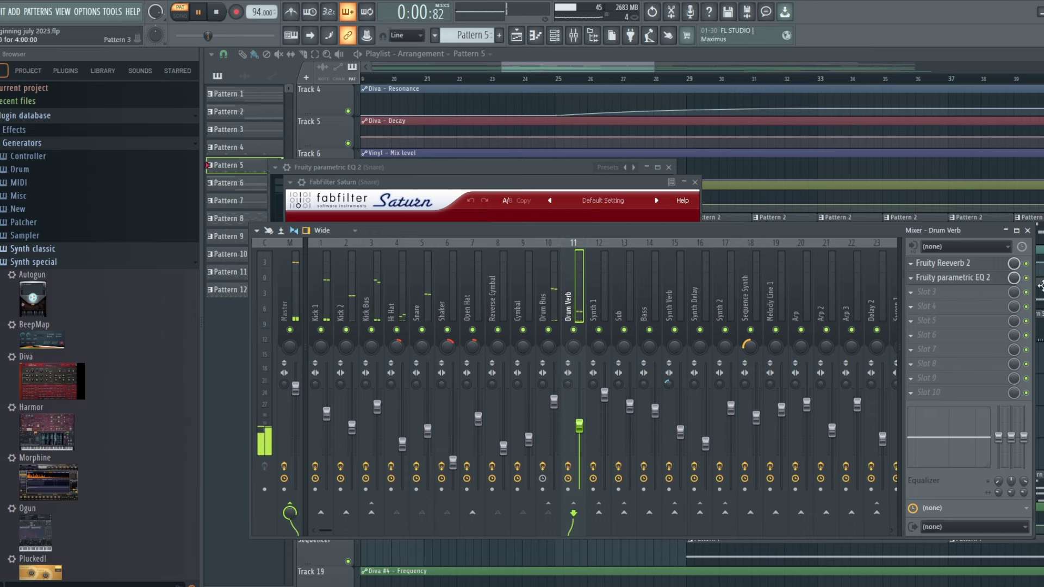
click(965, 278)
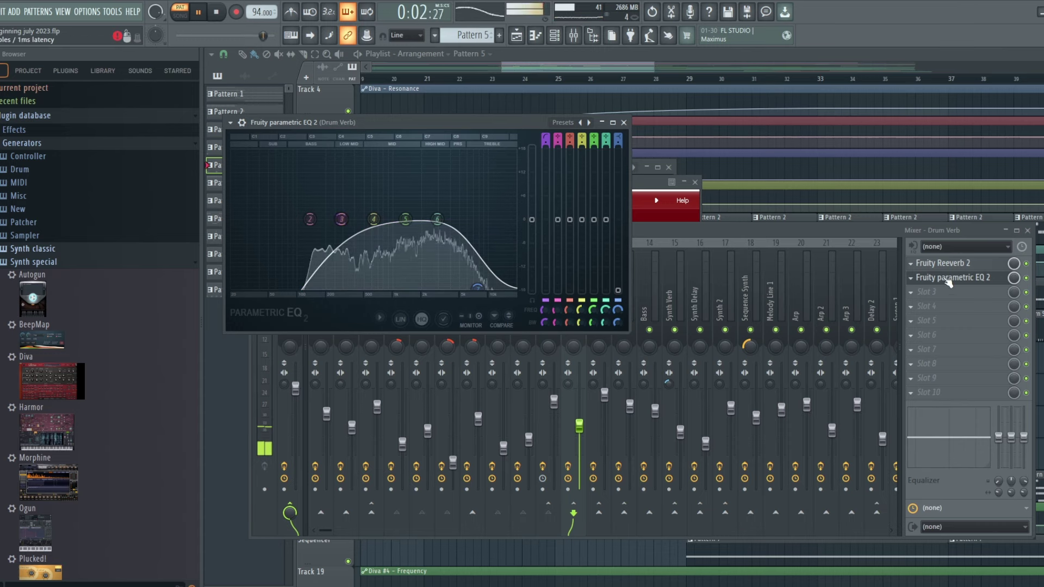
click(683, 233)
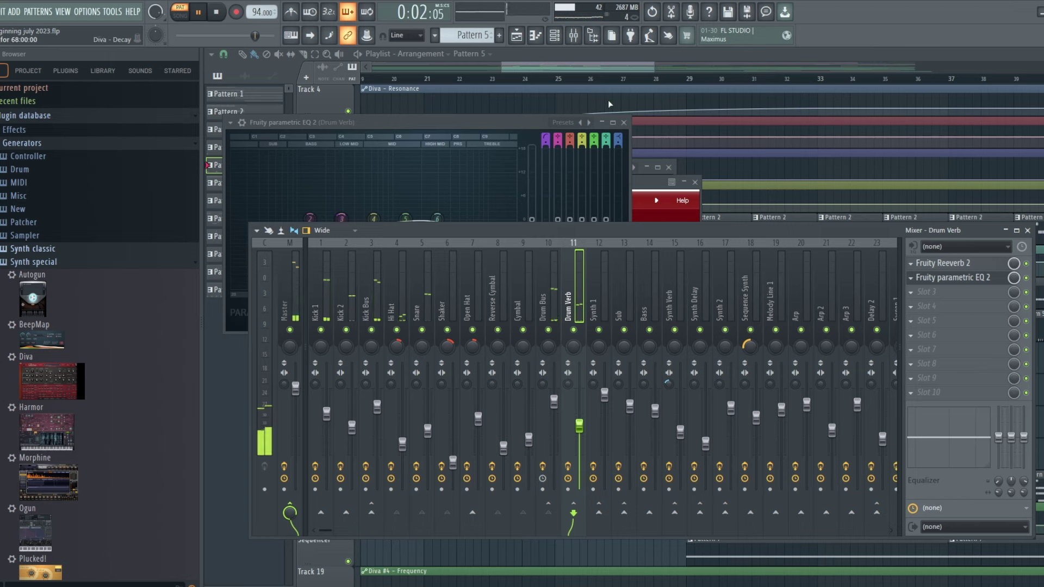
click(554, 36)
click(216, 12)
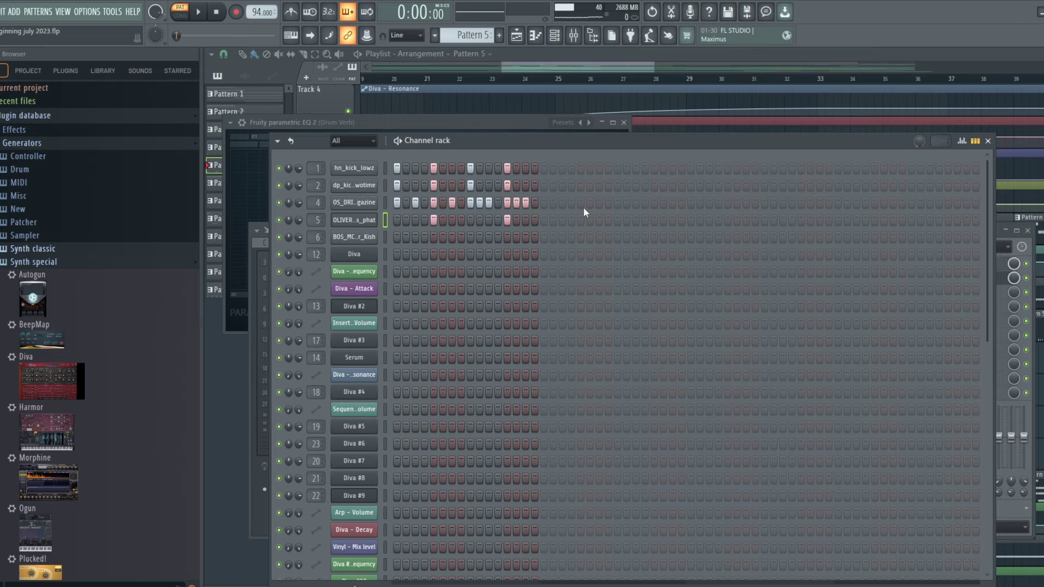
click(615, 63)
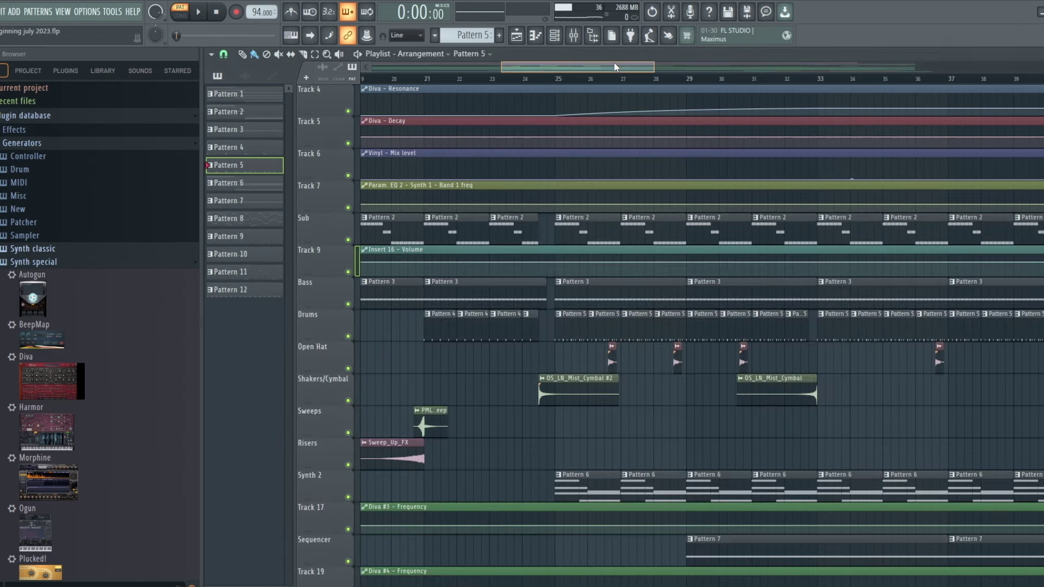
drag(615, 63, 596, 64)
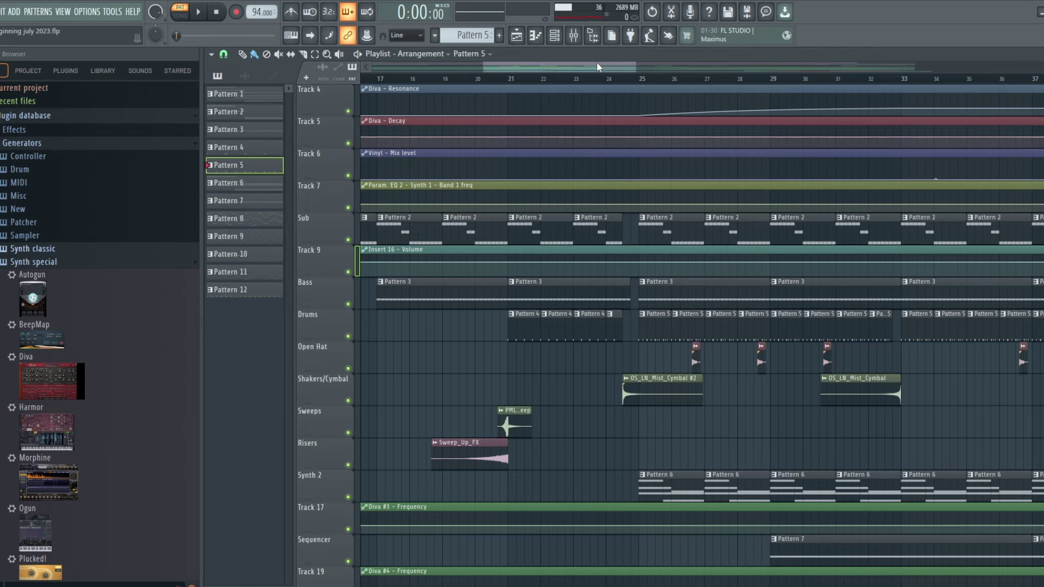
- Locate the Sweep_Up_FX clip on the Risers track and open its audio clip settings to examine the waveform
scroll(600, 340, down, 5)
scroll(600, 340, down, 2)
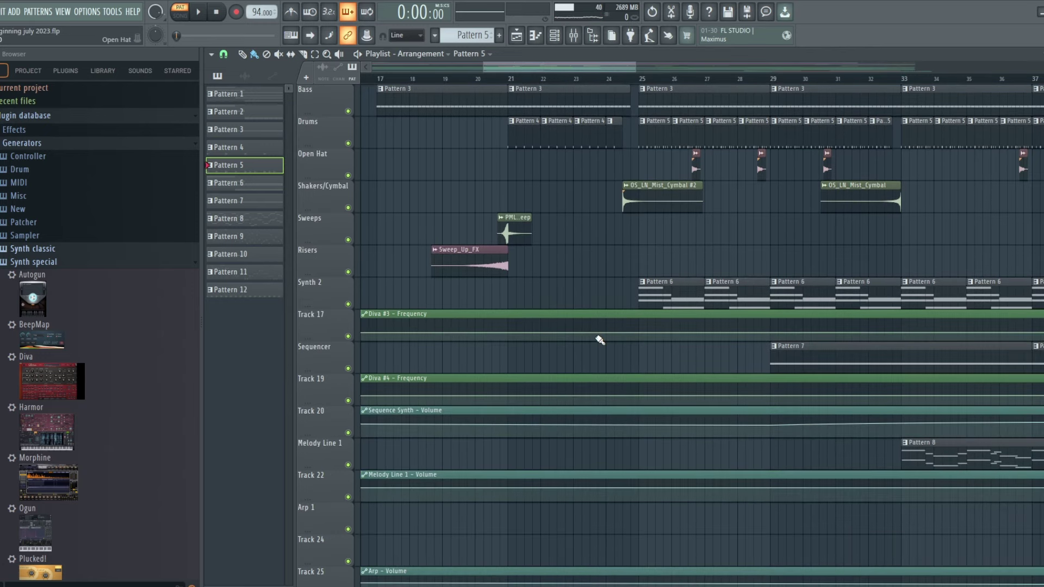
click(467, 263)
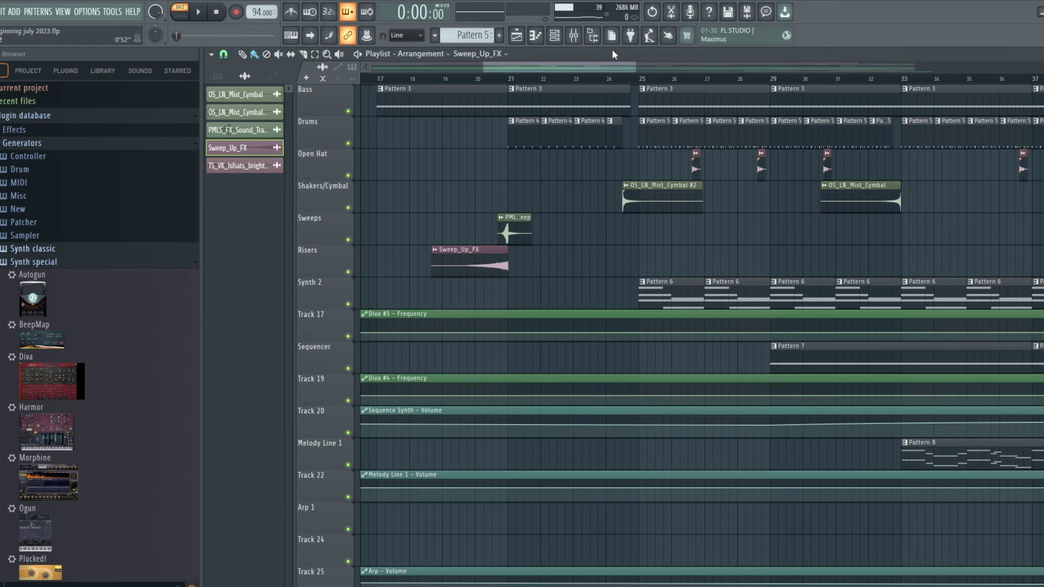
drag(612, 63, 559, 63)
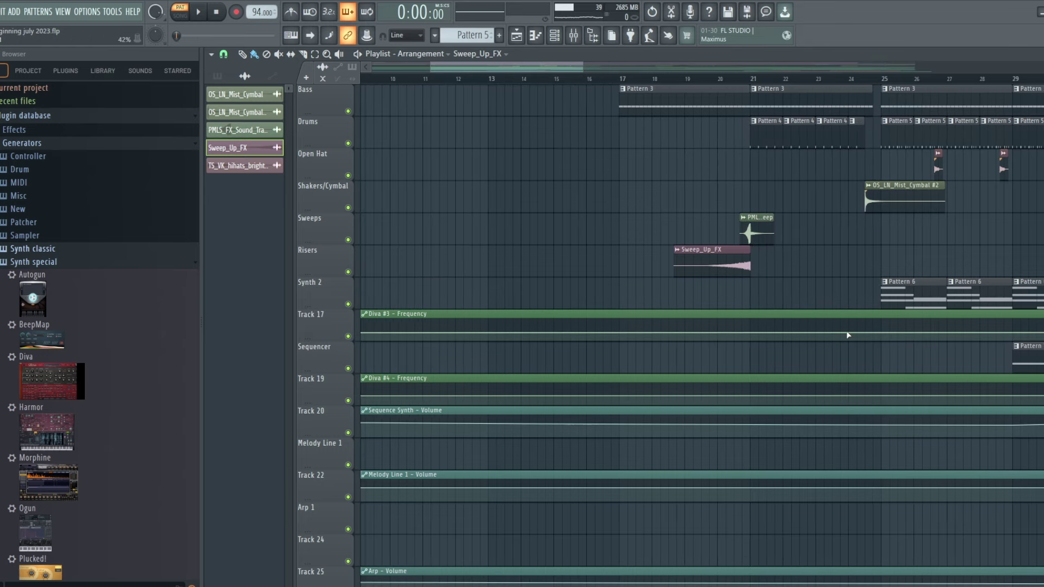
scroll(846, 331, down, 6)
scroll(847, 333, up, 8)
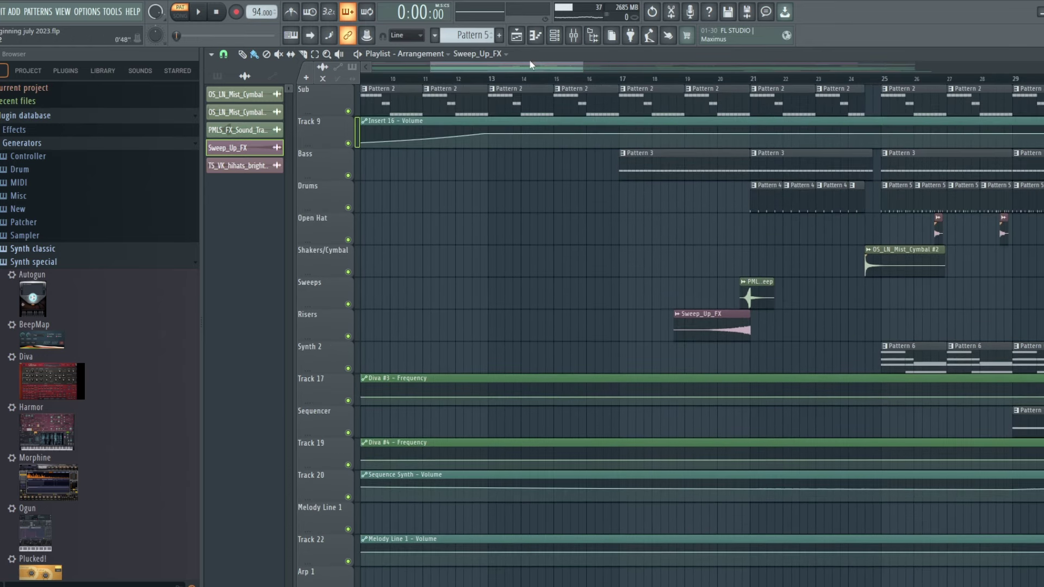
double_click(718, 328)
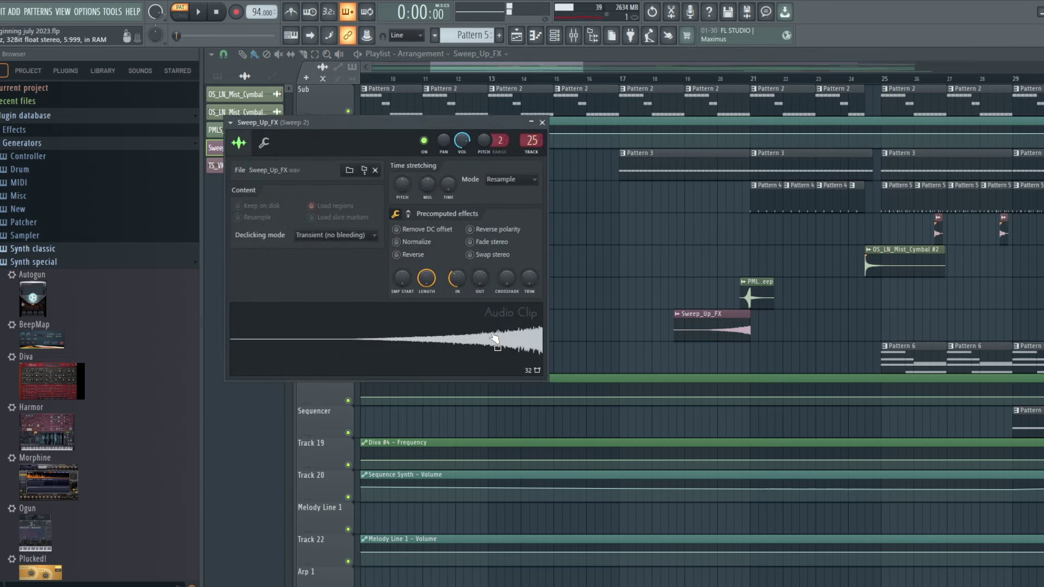
- Inspect the audio clip settings of the PMLS_FX_Sound_Transition_Sweep clip on the Sweeps track
click(751, 282)
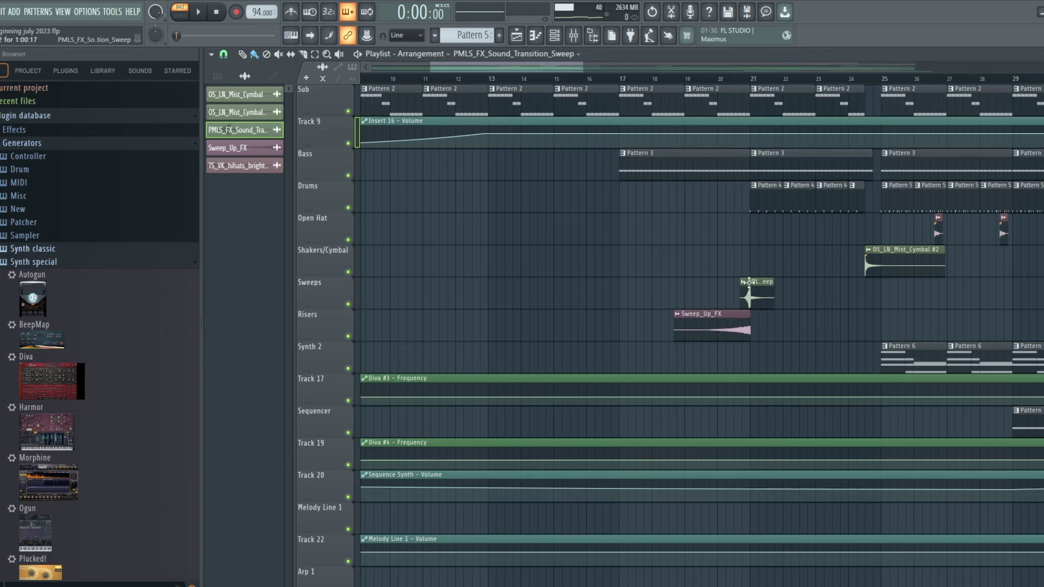
double_click(749, 282)
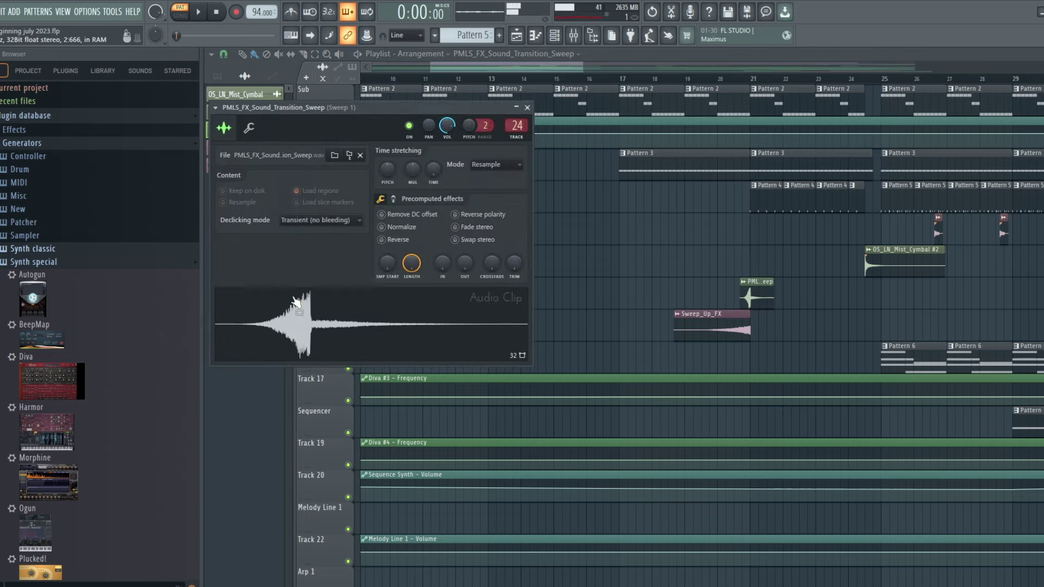
drag(558, 66, 612, 75)
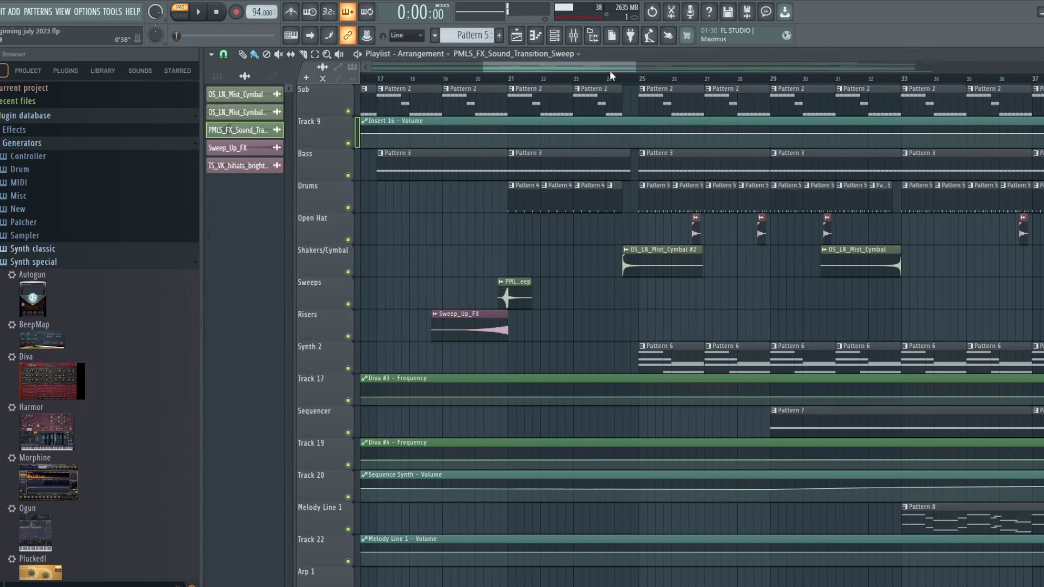
- Inspect the audio clip settings of OS_LN_Mist_Cymbal #2 and of the TS_VK_hihats_bright_open clip on the Open Hat track
scroll(623, 321, up, 2)
click(627, 324)
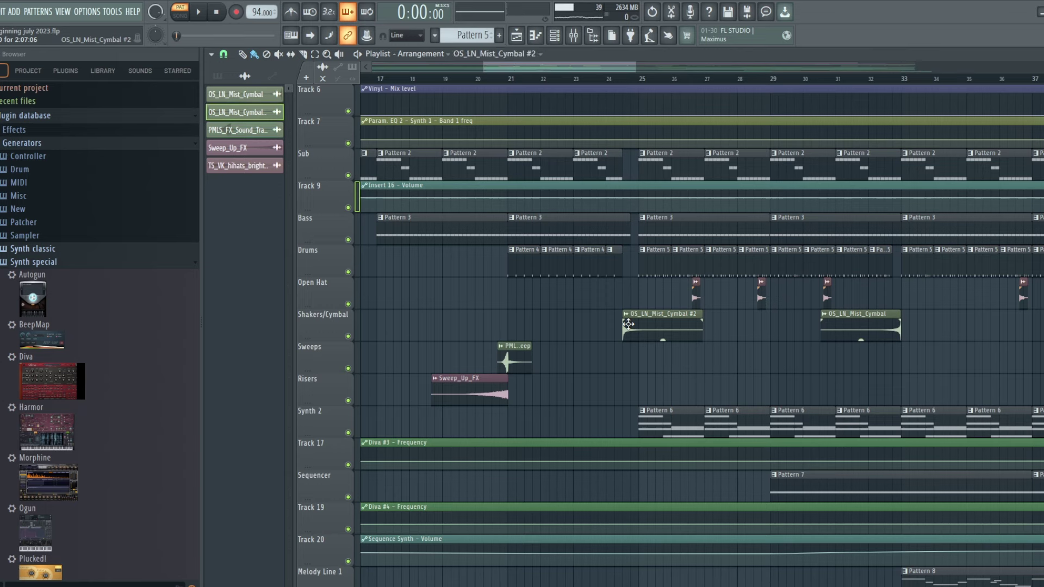
double_click(628, 324)
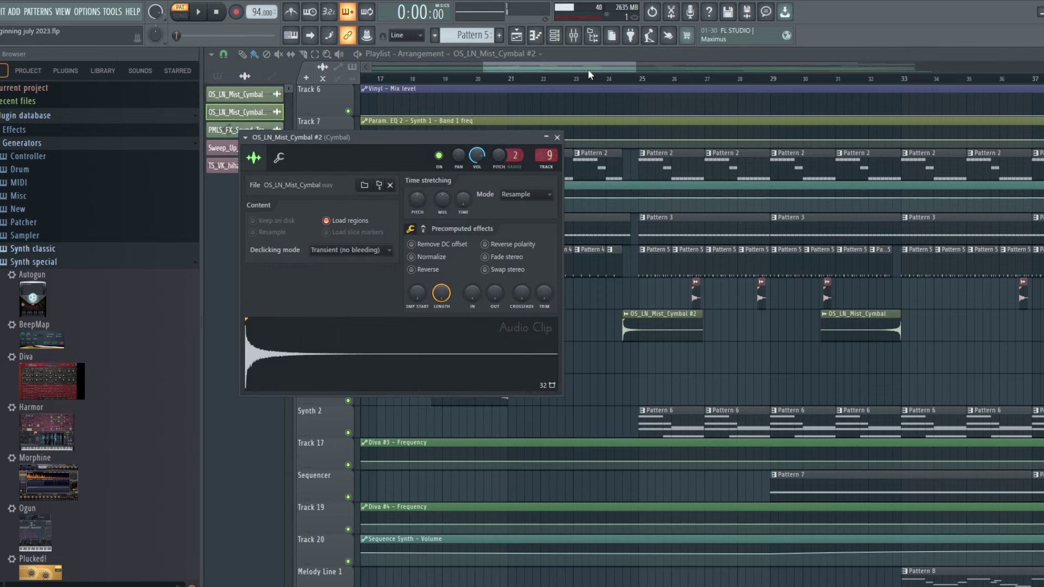
key(Escape)
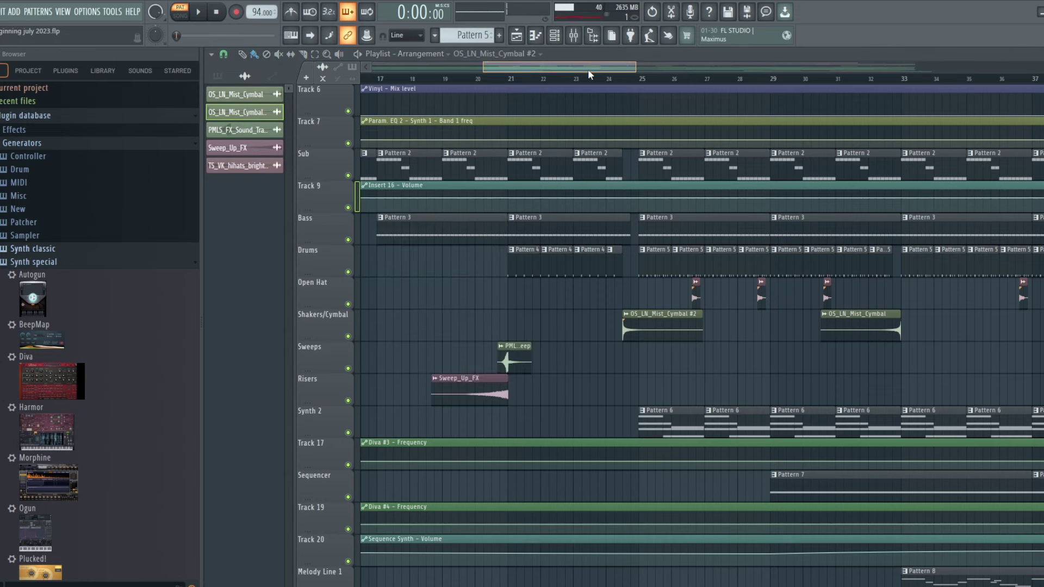
double_click(697, 297)
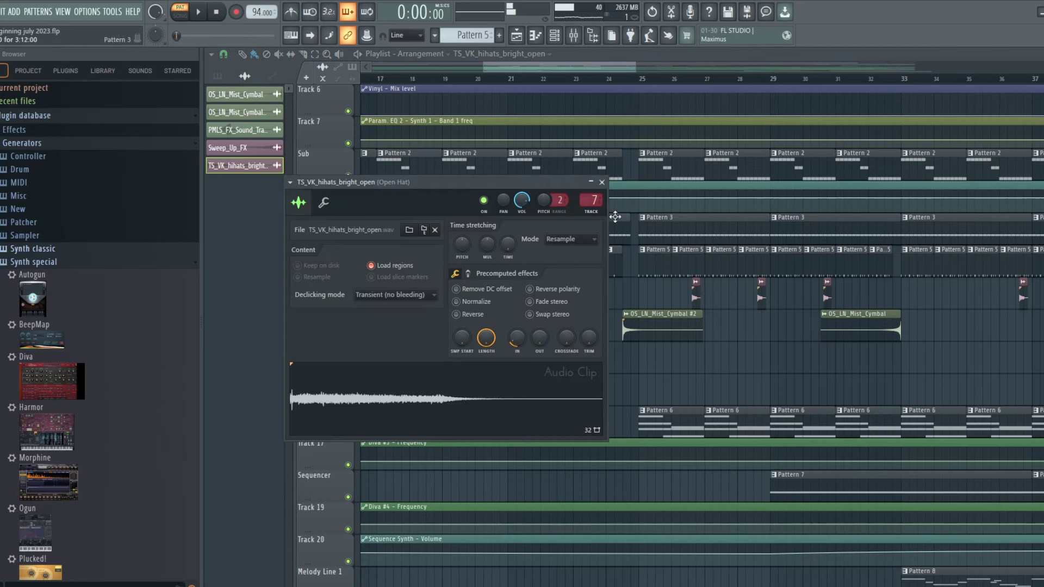
click(602, 182)
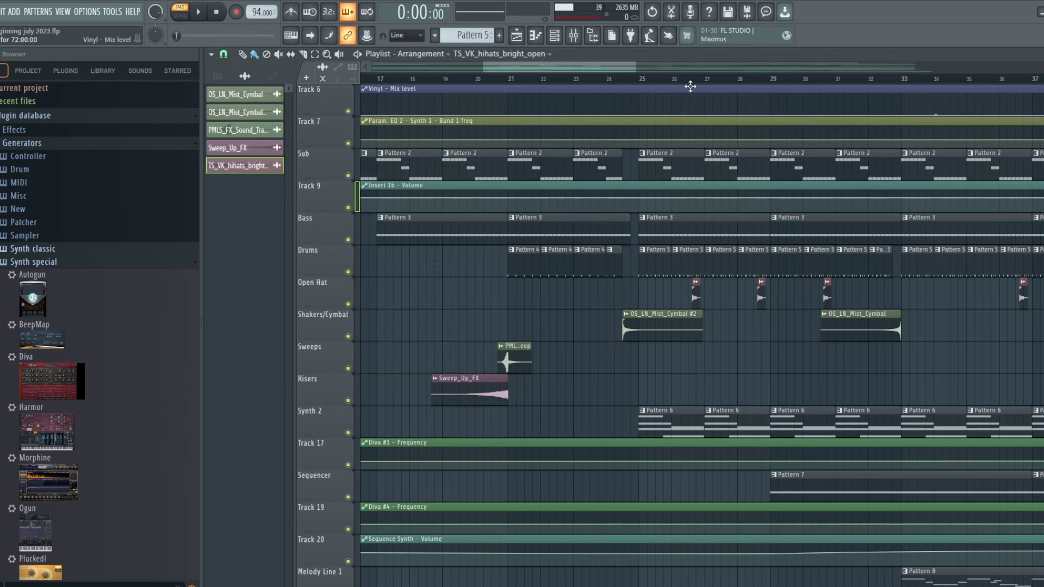
- Play the song from just after bar 24 to hear the cymbal and open hat clips in context, and stop playback
click(673, 79)
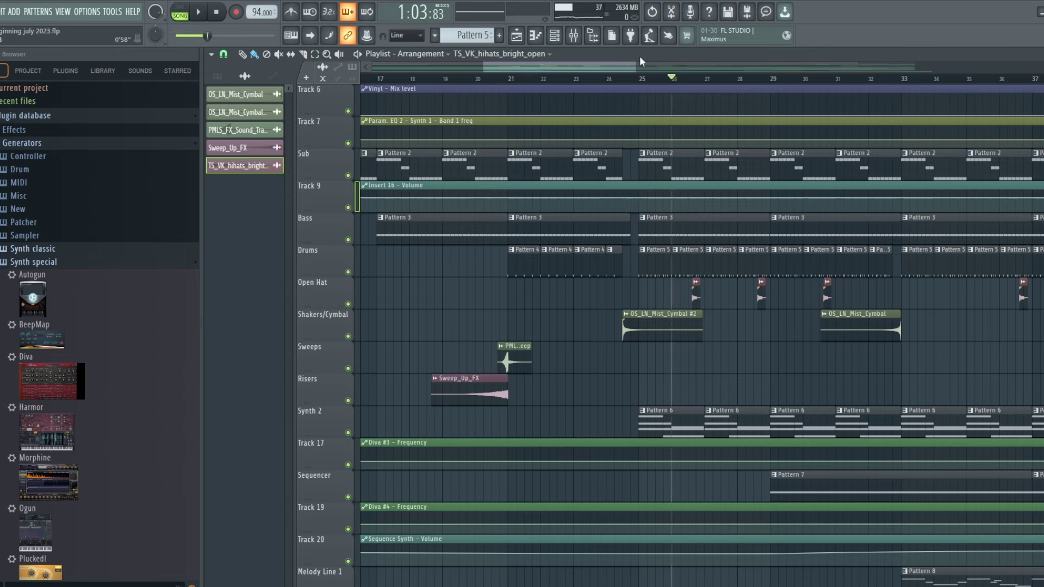
click(616, 80)
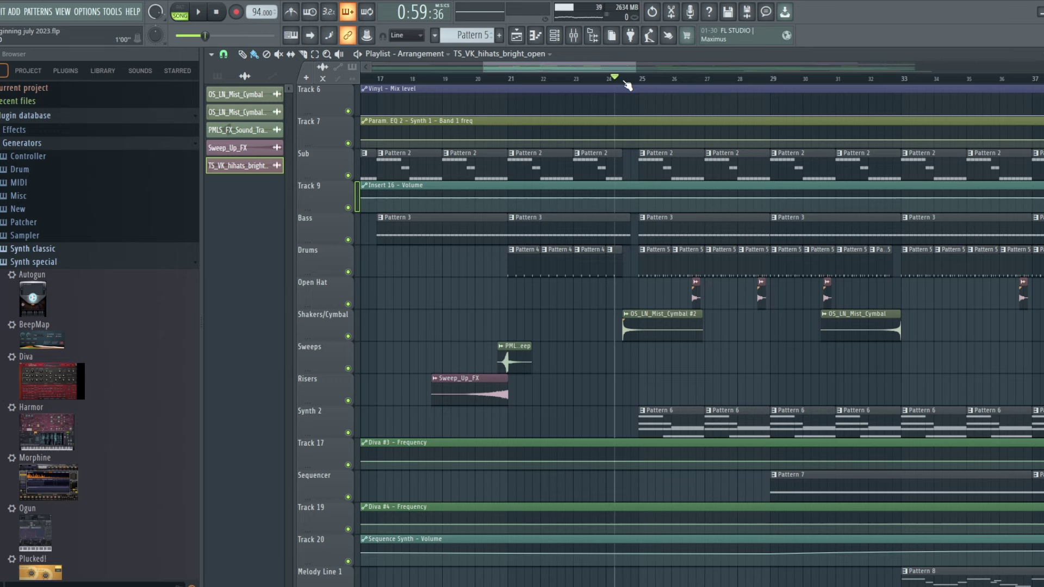
key(space)
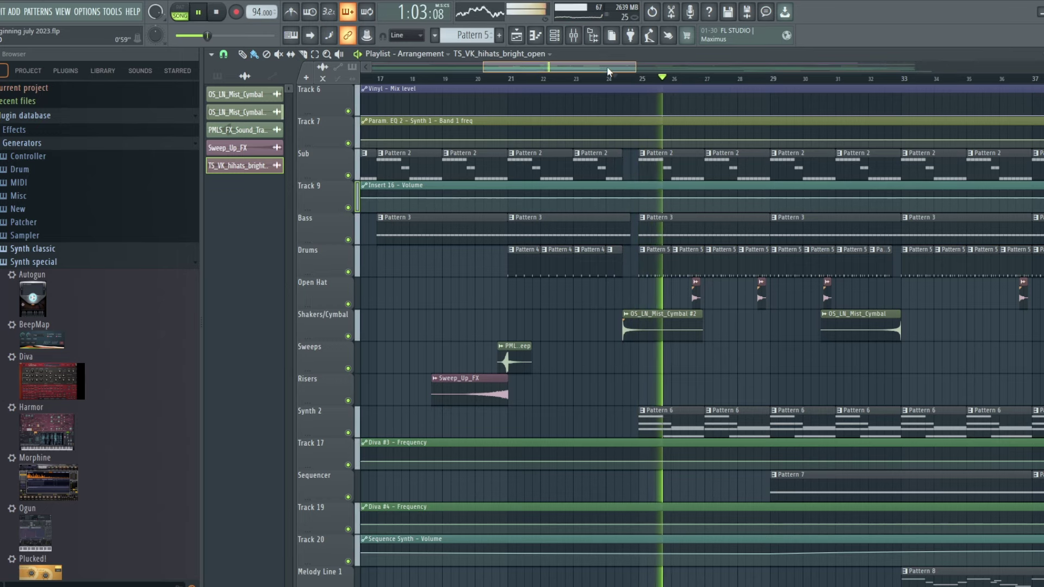
drag(606, 67, 614, 71)
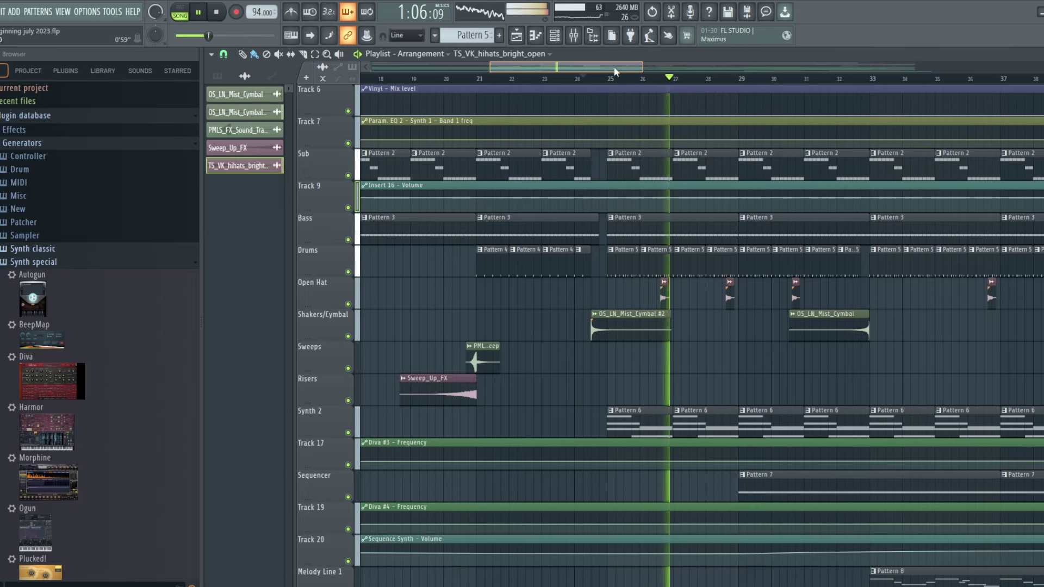
key(space)
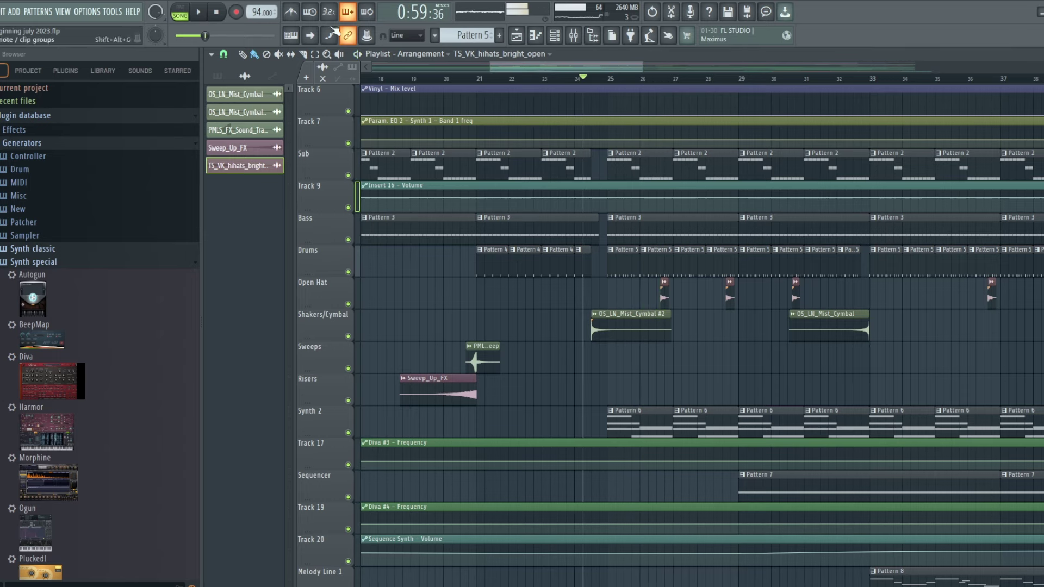
- Inspect the reversed OS_LN_Mist_Cymbal clip's settings on the Shakers/Cymbal track and close them
scroll(710, 333, up, 4)
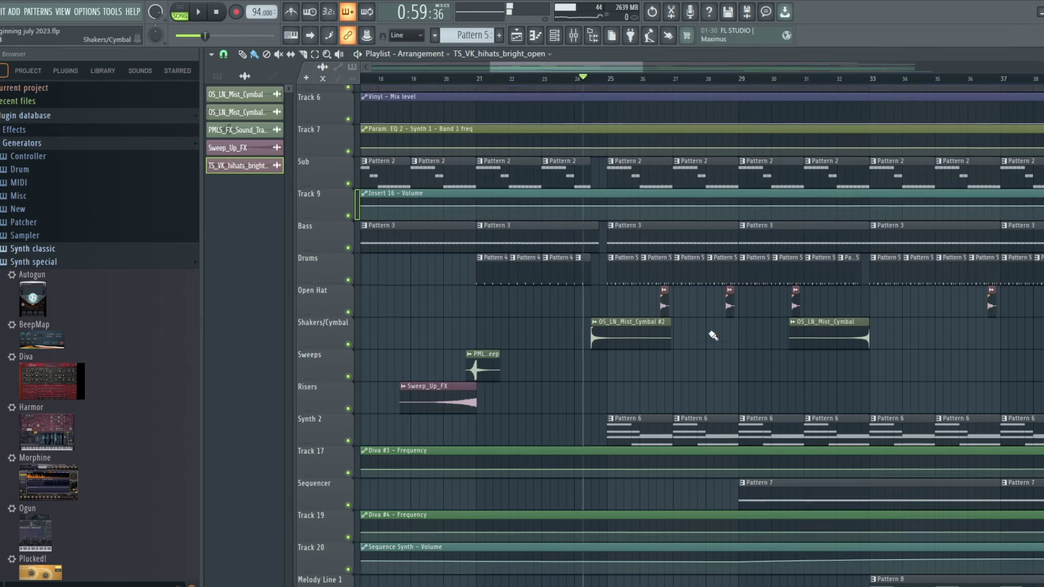
scroll(708, 332, down, 6)
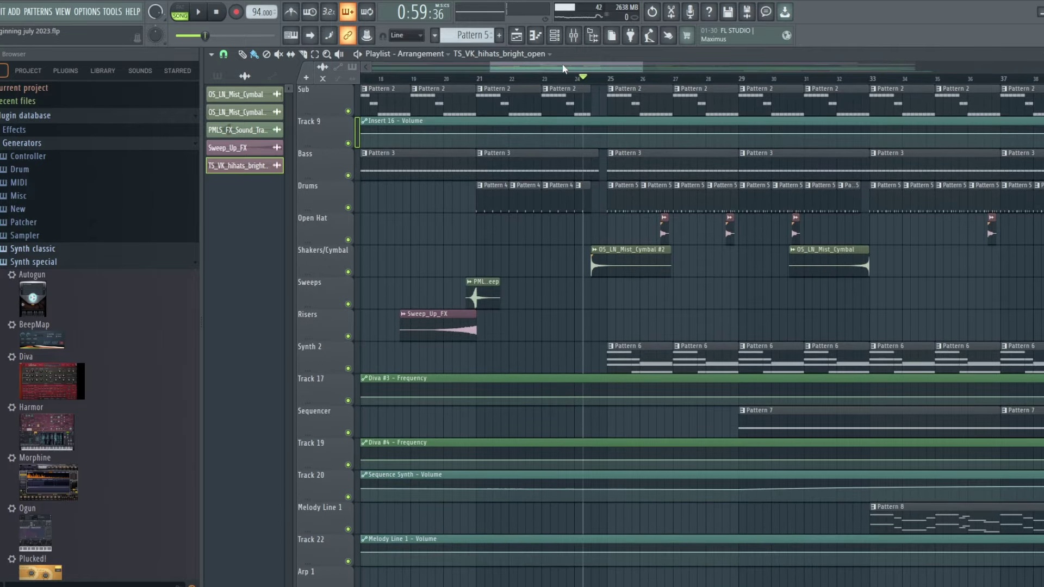
scroll(746, 317, up, 5)
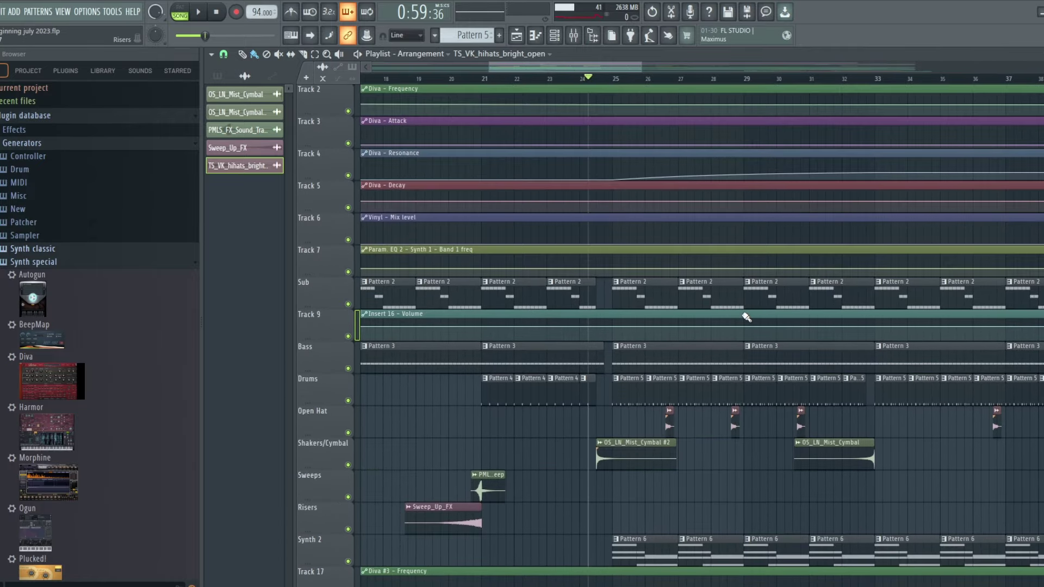
double_click(828, 457)
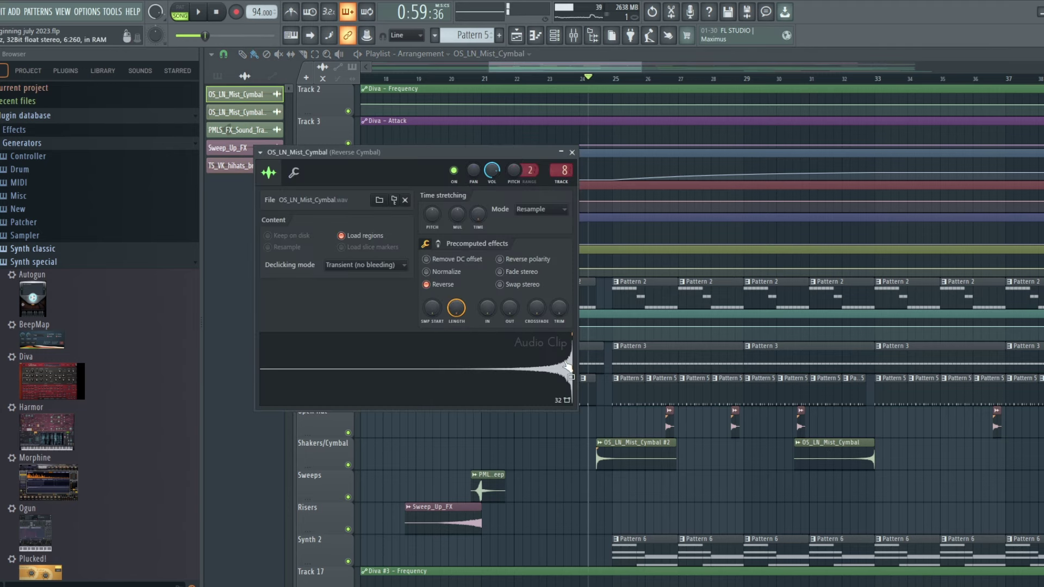
click(572, 152)
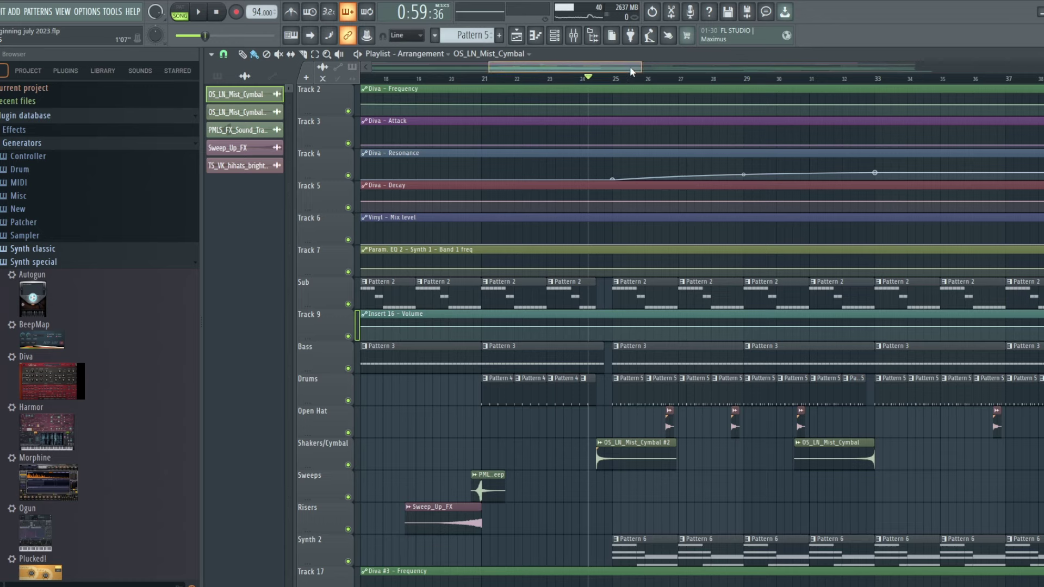
- Find the Arp 2 clip in the playlist, set the song position to its start at bar 24, and make Pattern 10 active
drag(630, 66, 598, 67)
scroll(802, 360, down, 4)
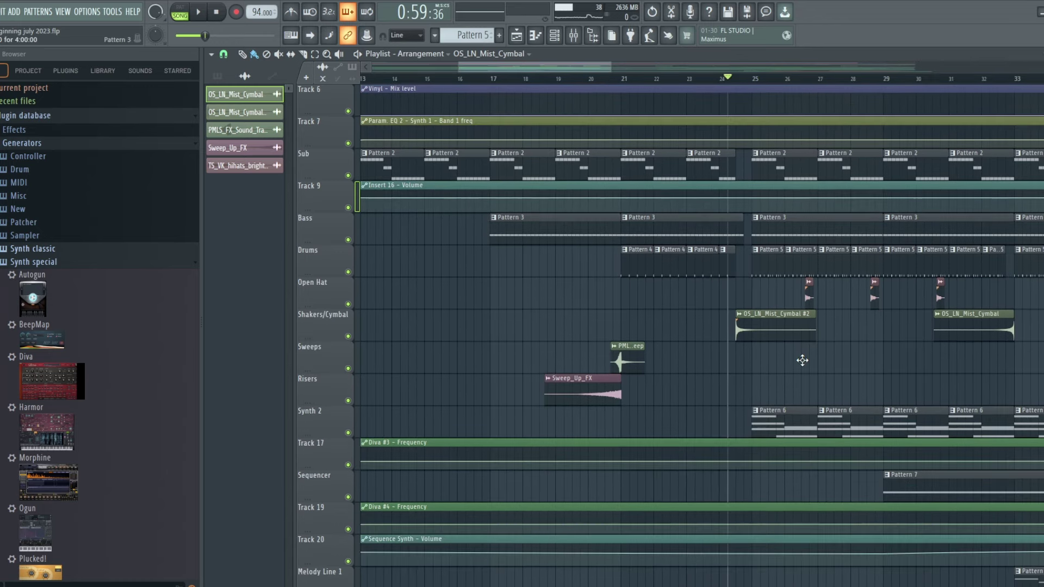
scroll(802, 360, down, 4)
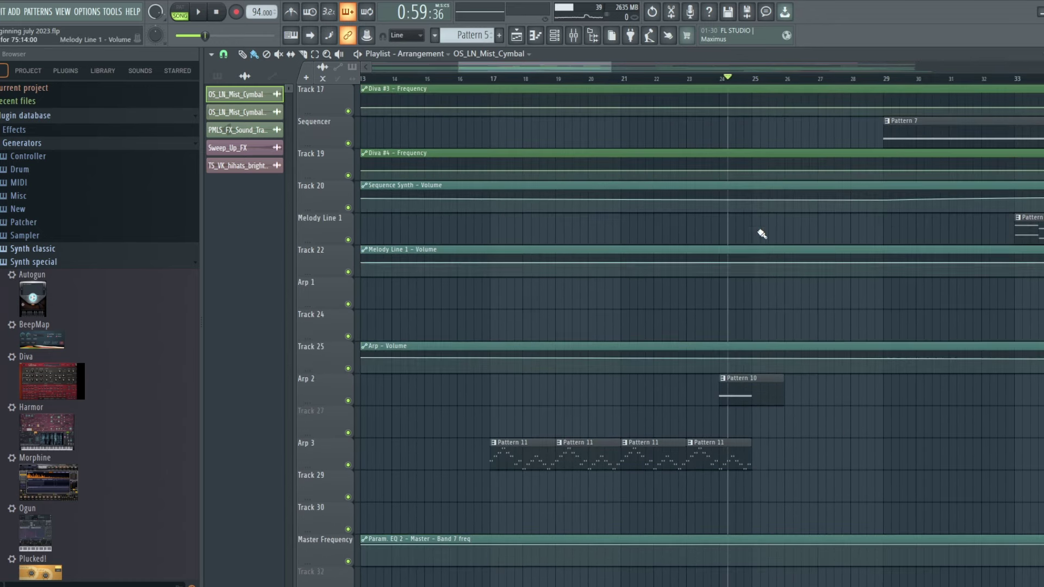
drag(727, 80, 719, 79)
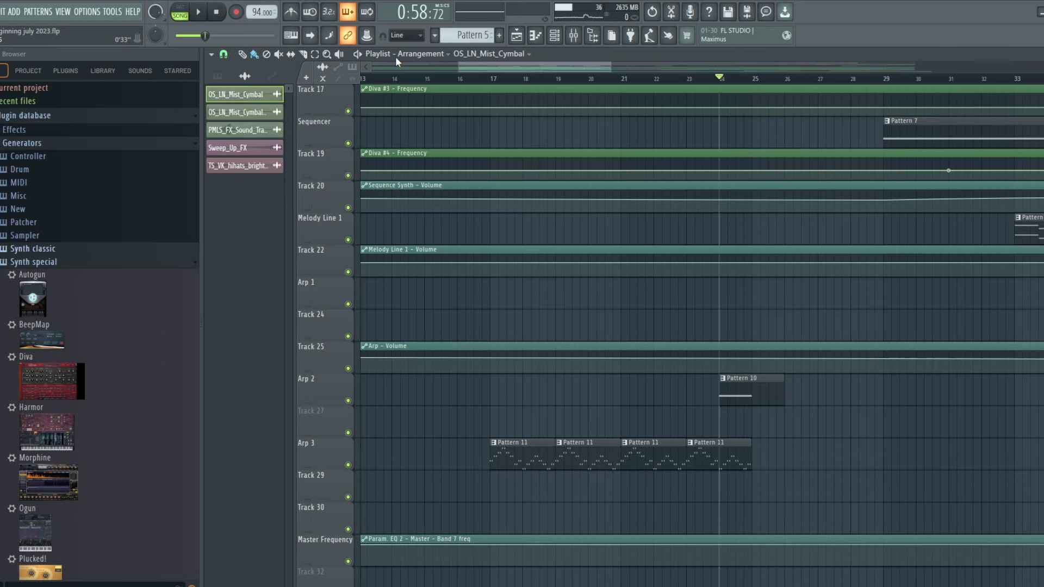
click(472, 34)
click(506, 131)
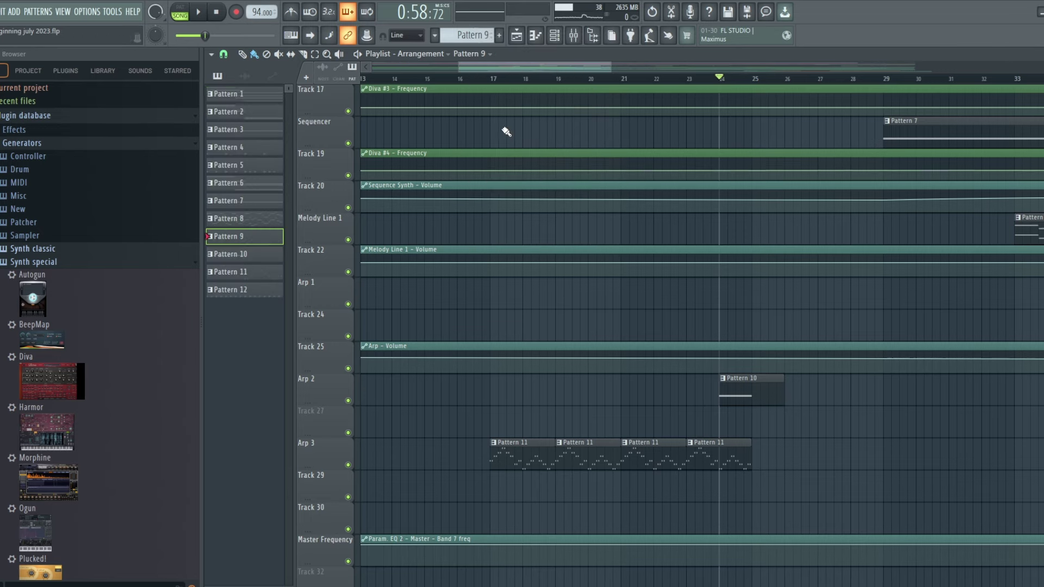
click(472, 34)
click(495, 137)
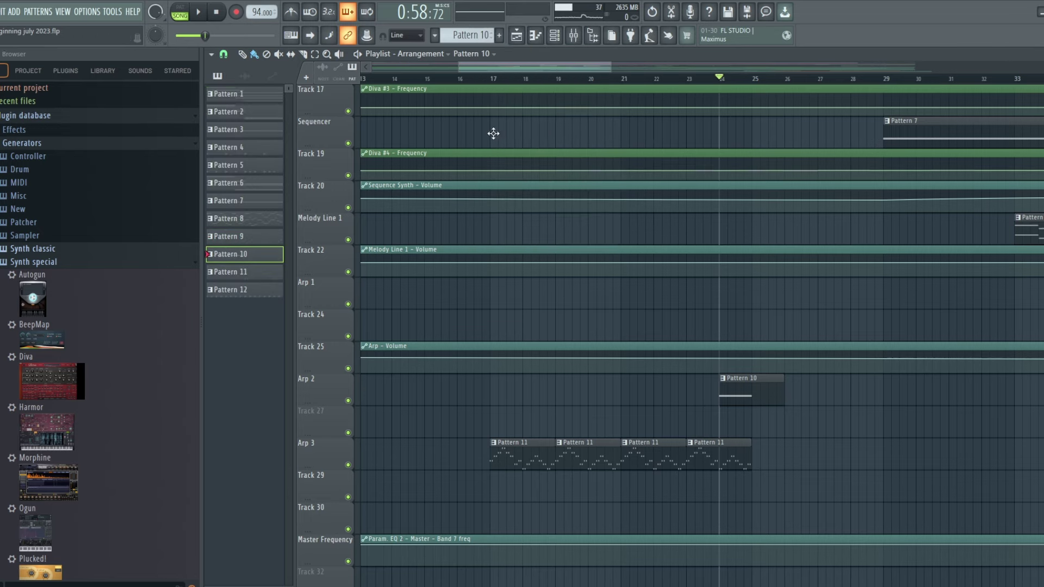
- Open the Diva #8 instrument from the channel rack and play Pattern 10 in pattern mode
click(535, 37)
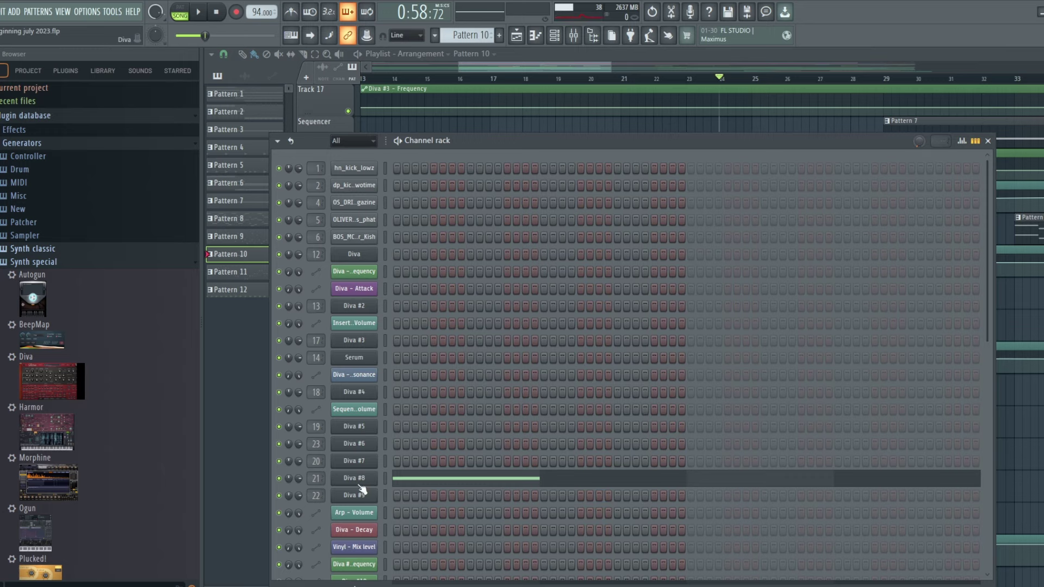
click(357, 483)
click(180, 11)
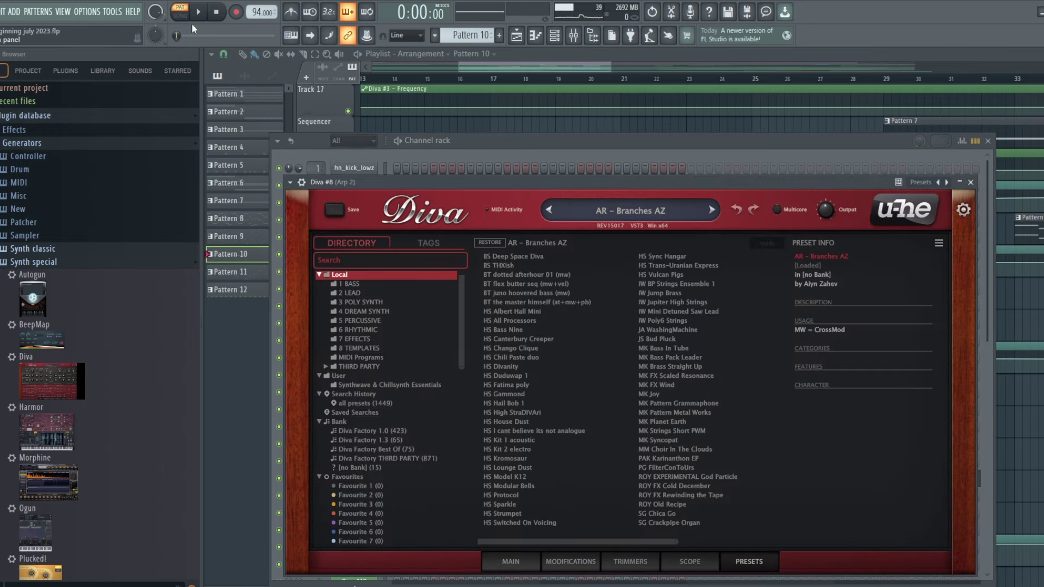
key(space)
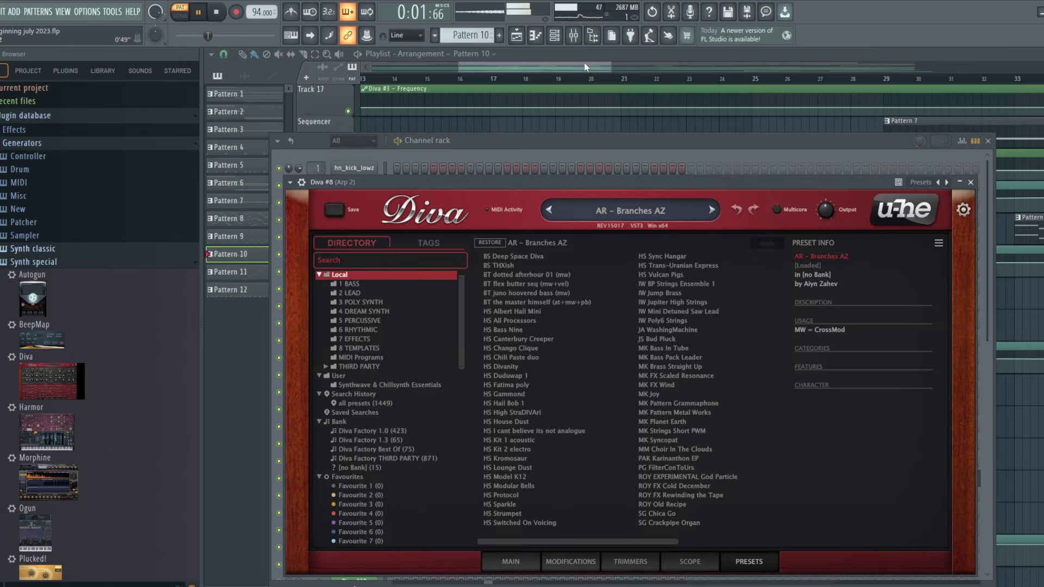
- View Diva #8's notes for Pattern 10 in the piano roll and stop playback
click(697, 137)
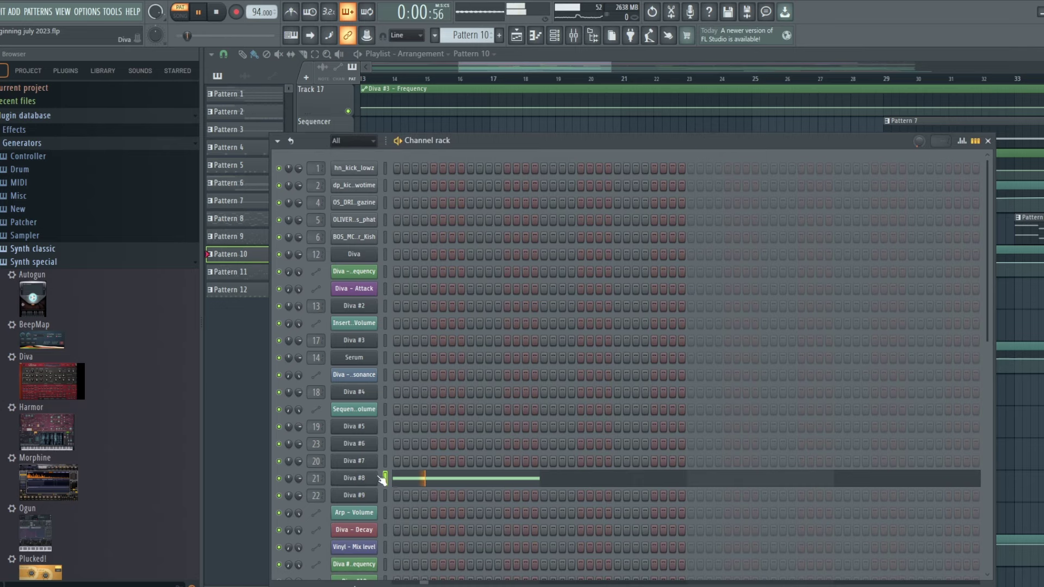
click(430, 478)
key(space)
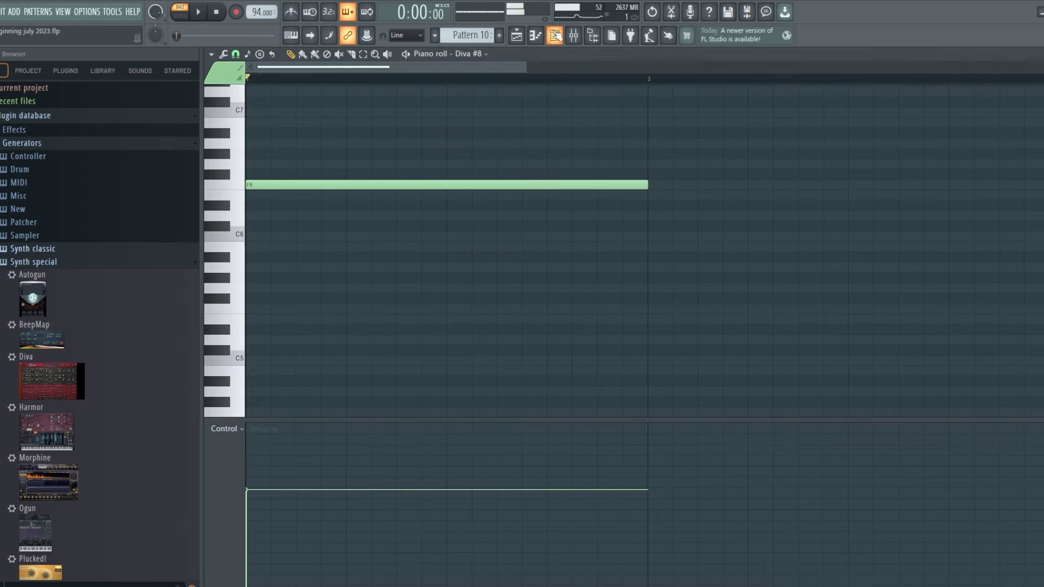
- Reopen Diva #8 and show its main synthesis page to examine the AR - Branches AZ preset's oscillator, filter and arpeggiator settings
key(F6)
click(353, 480)
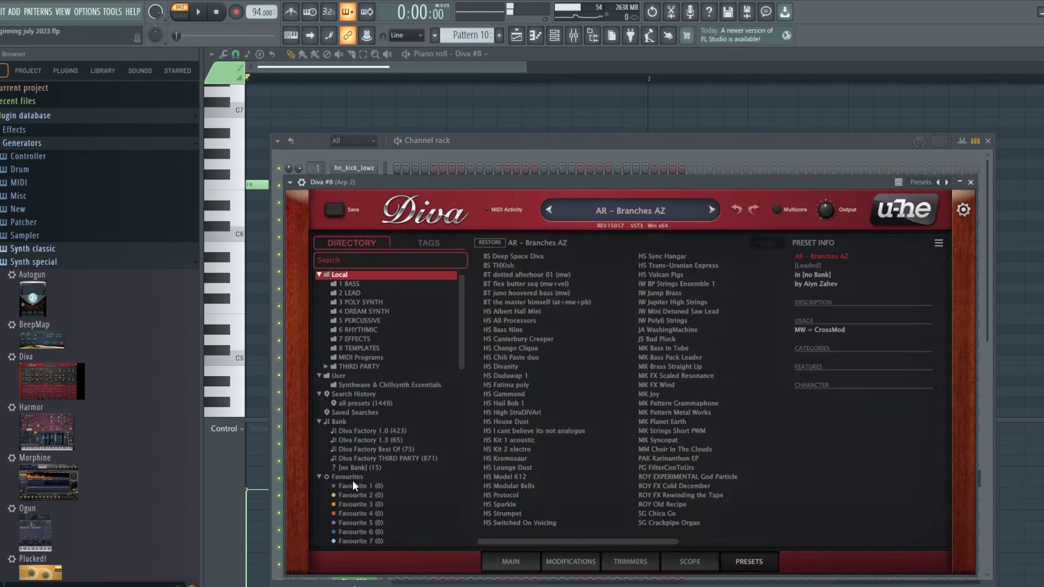
click(524, 562)
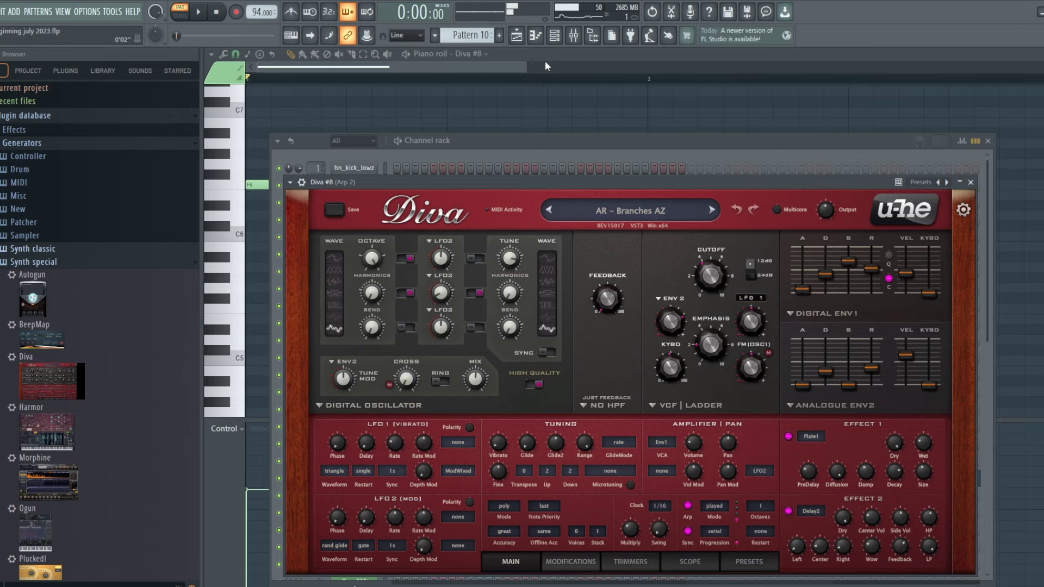
- Return to the playlist, set the song position to bar 23, and play the section leading into the Arp 2 clip
click(517, 37)
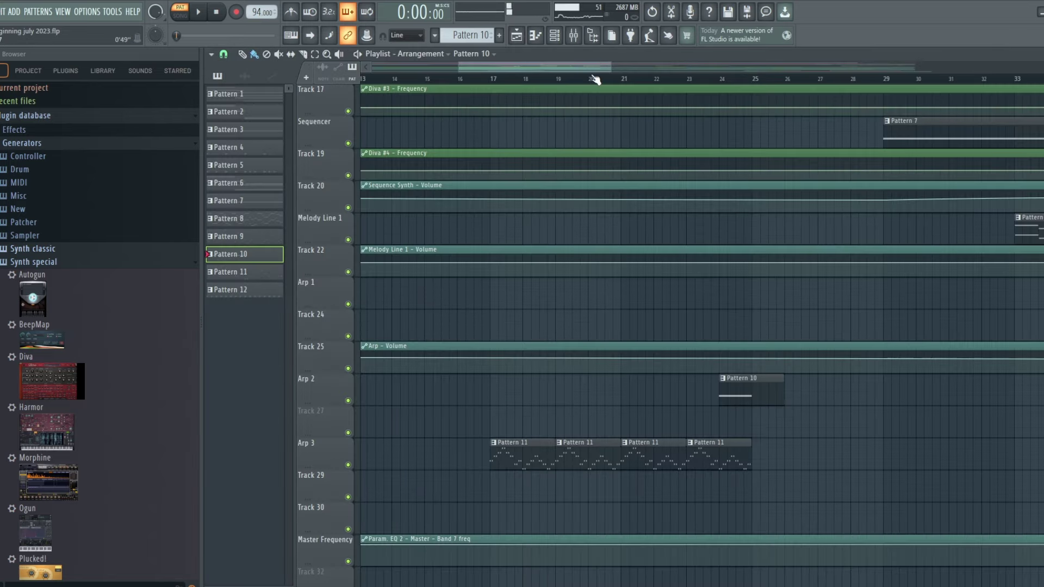
drag(595, 72, 647, 85)
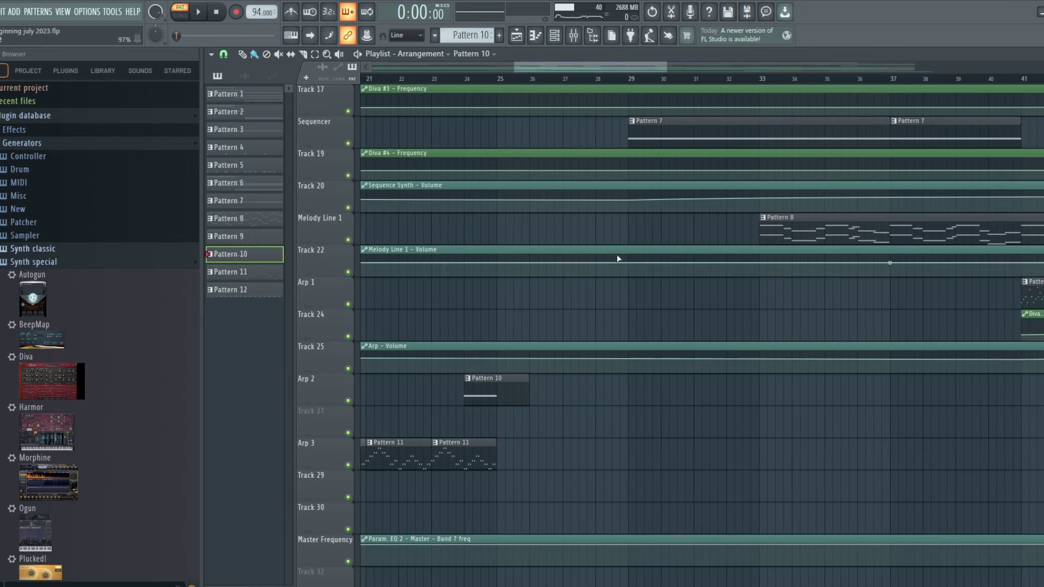
click(465, 80)
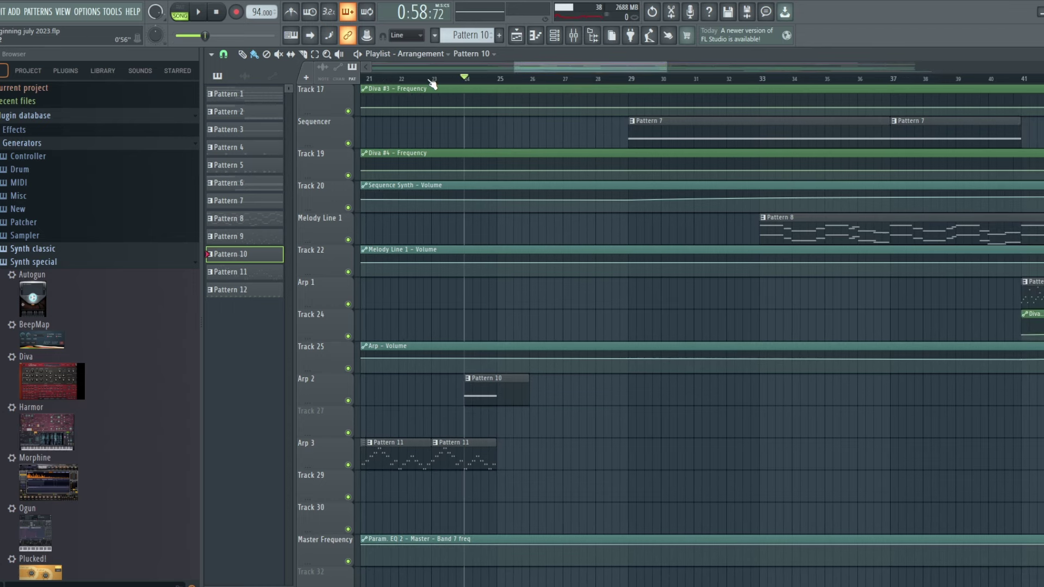
click(432, 81)
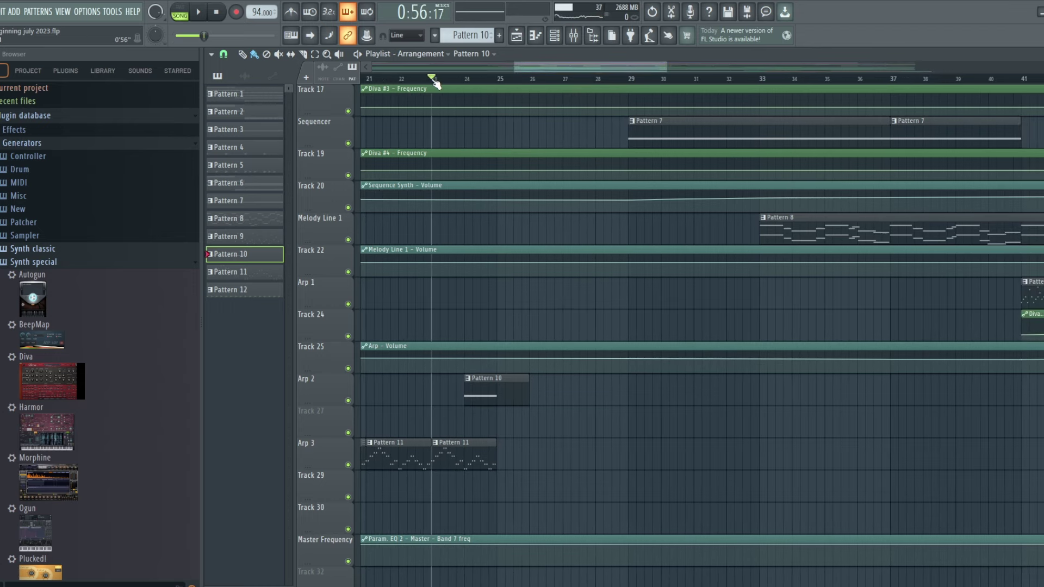
key(space)
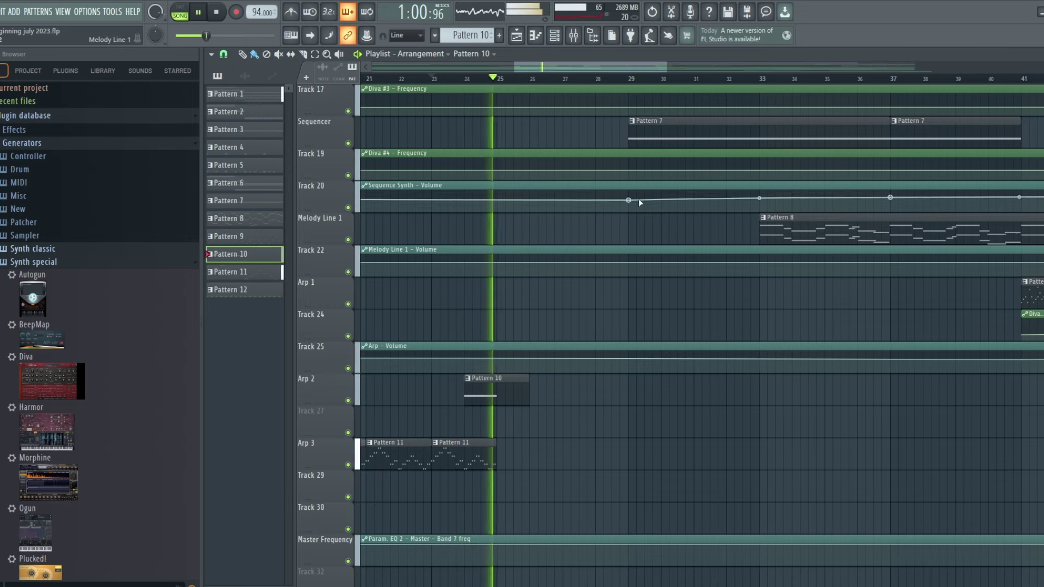
key(space)
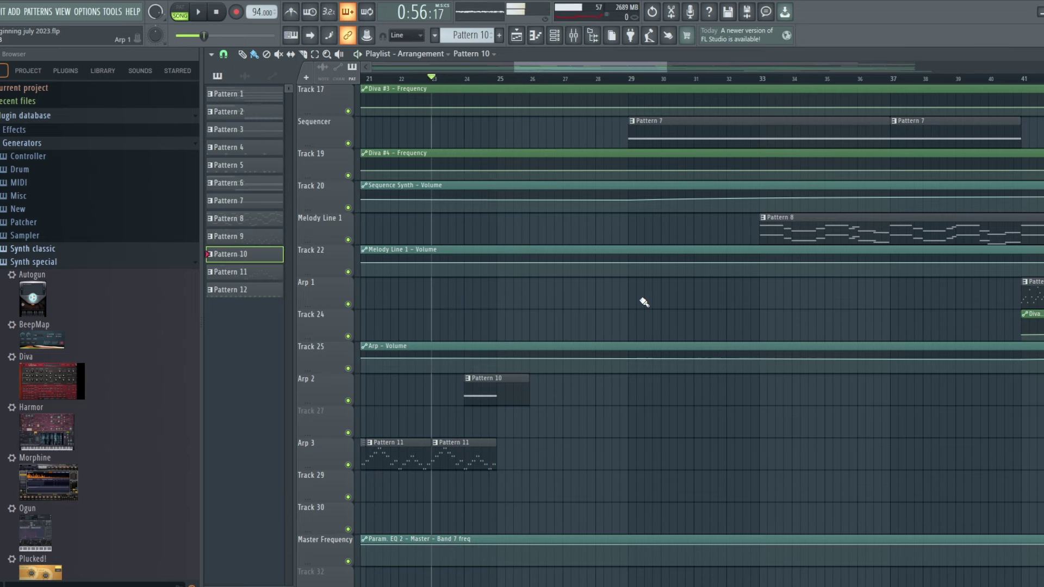
- Find the Synth 2 clips in the playlist, set the song position to bar 25, and make Pattern 6 active
scroll(640, 299, up, 5)
scroll(640, 298, up, 3)
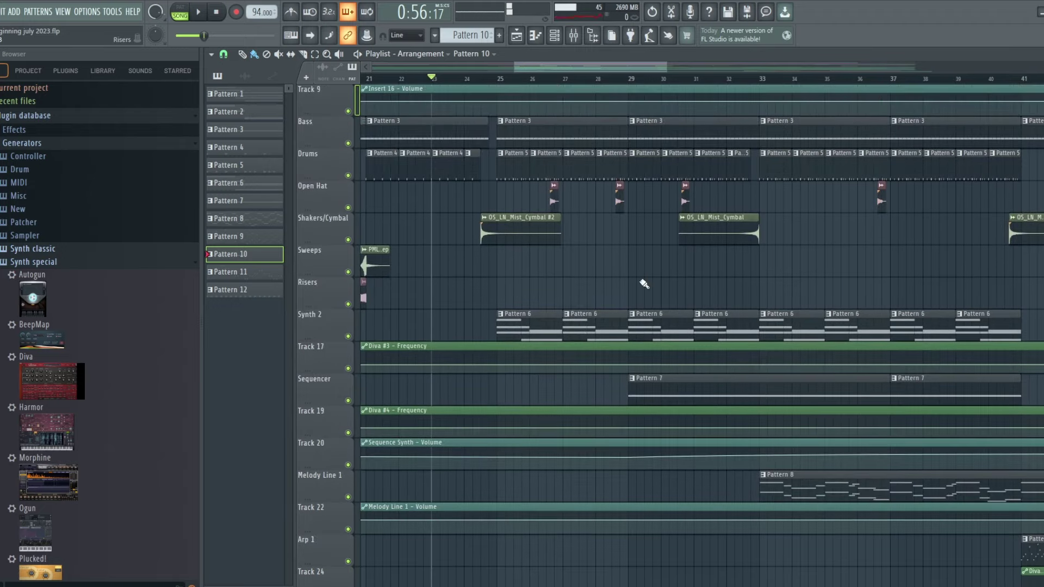
click(499, 81)
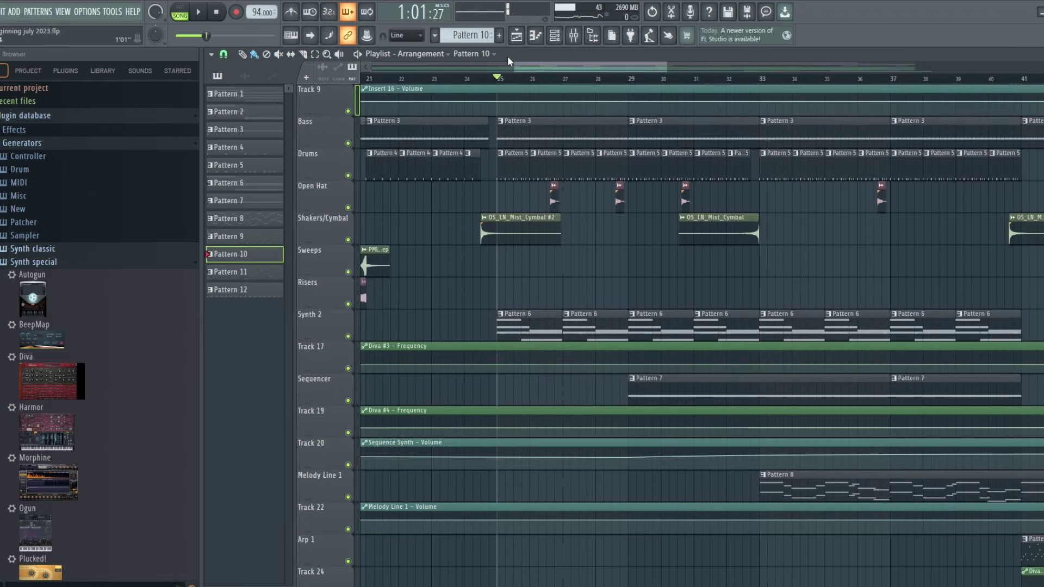
click(473, 36)
click(498, 98)
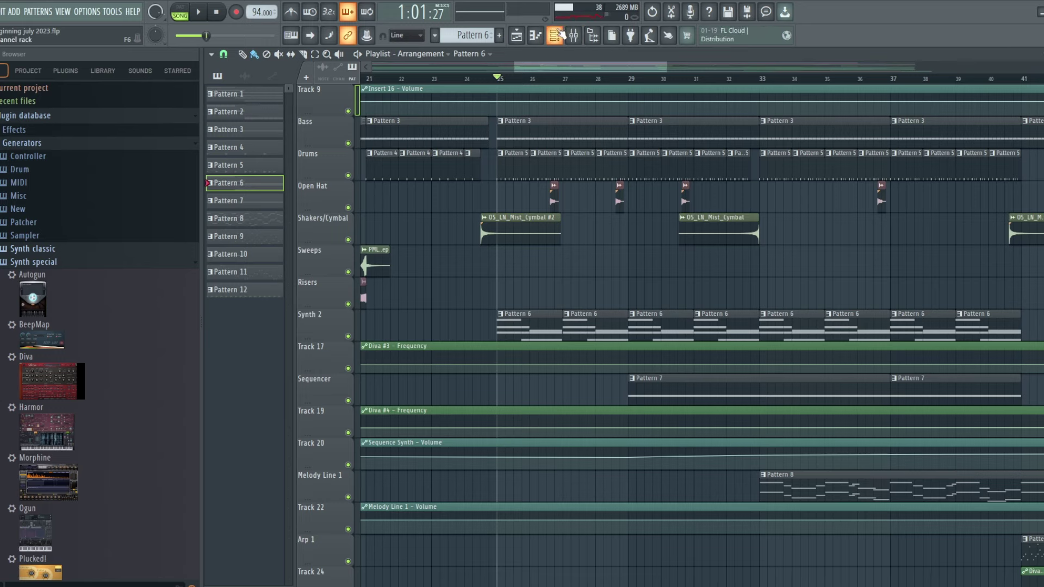
- Open the Diva #3 instrument from the channel rack and examine its SYNTH Simple Poly preset settings
click(573, 35)
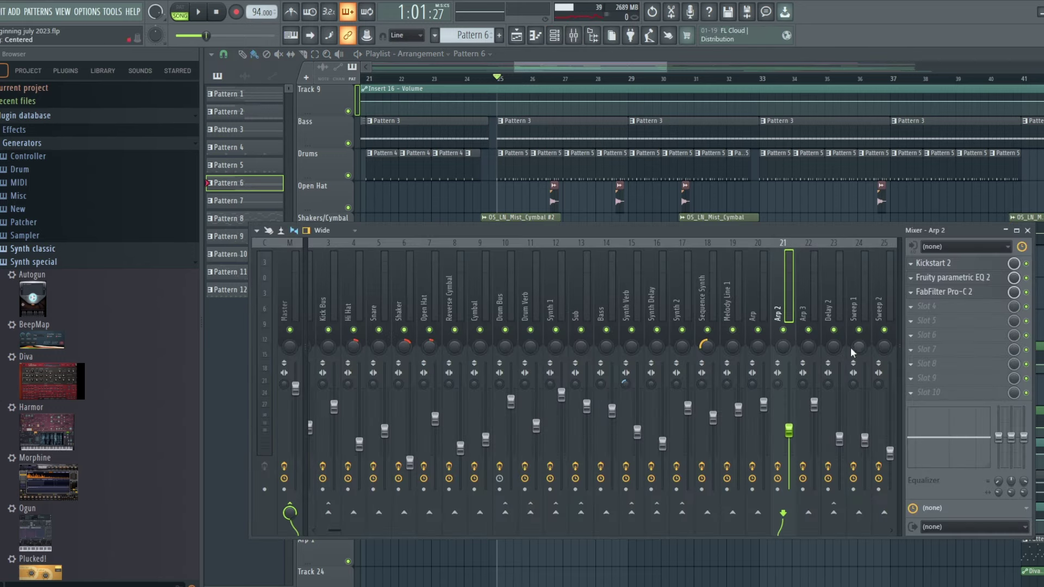
key(F9)
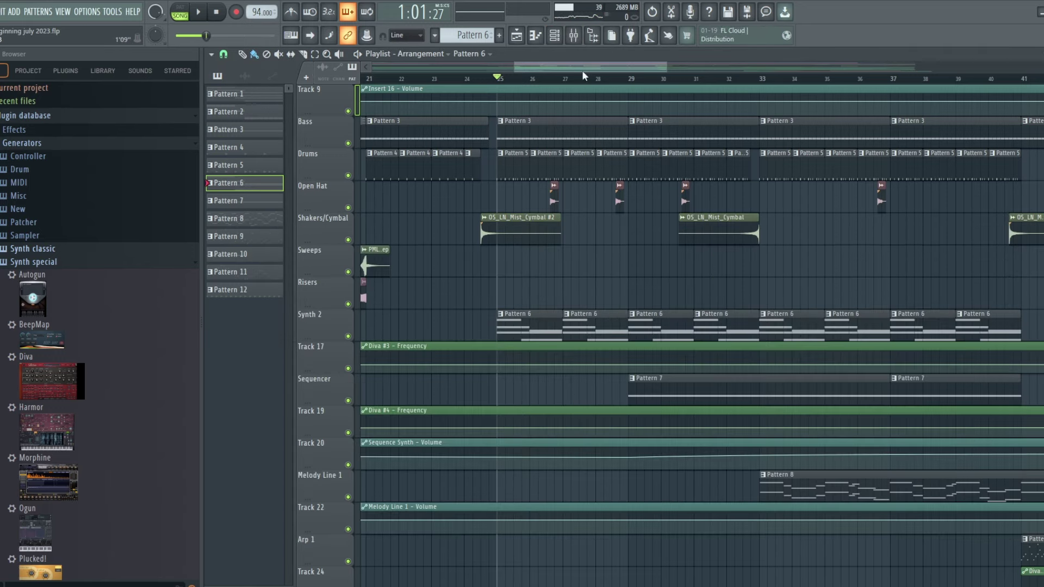
click(565, 40)
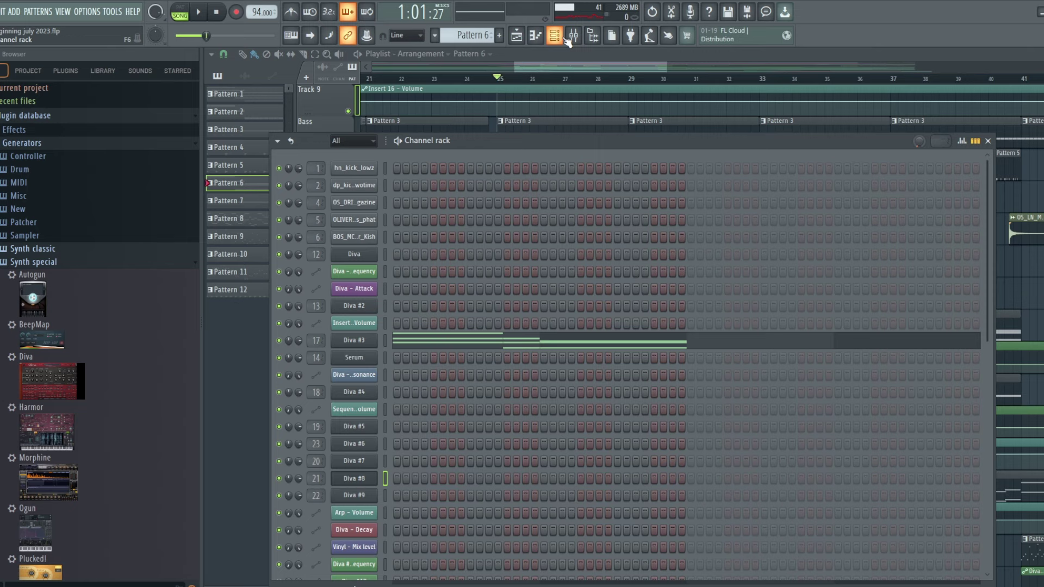
click(356, 342)
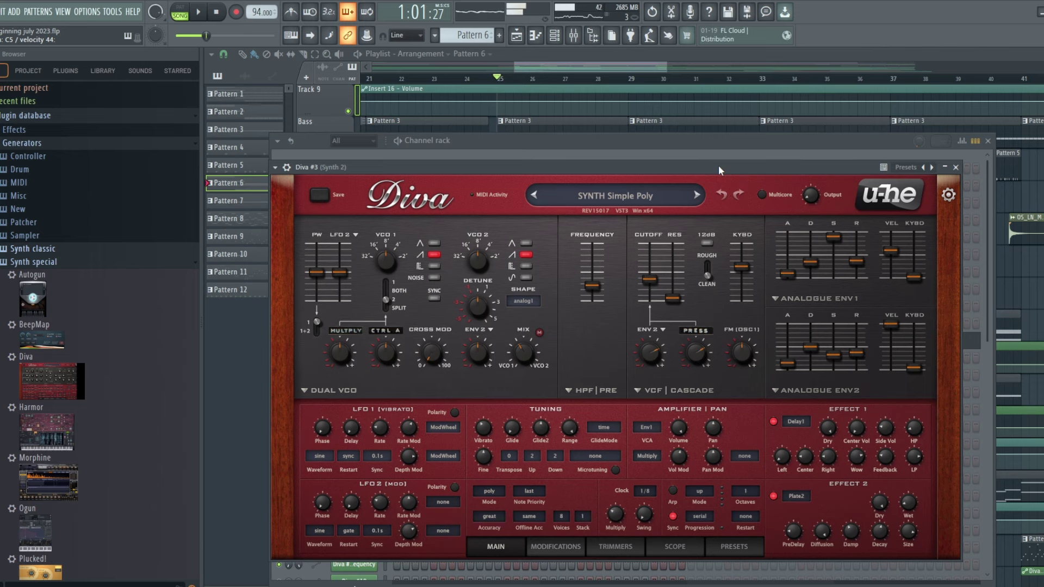
click(560, 34)
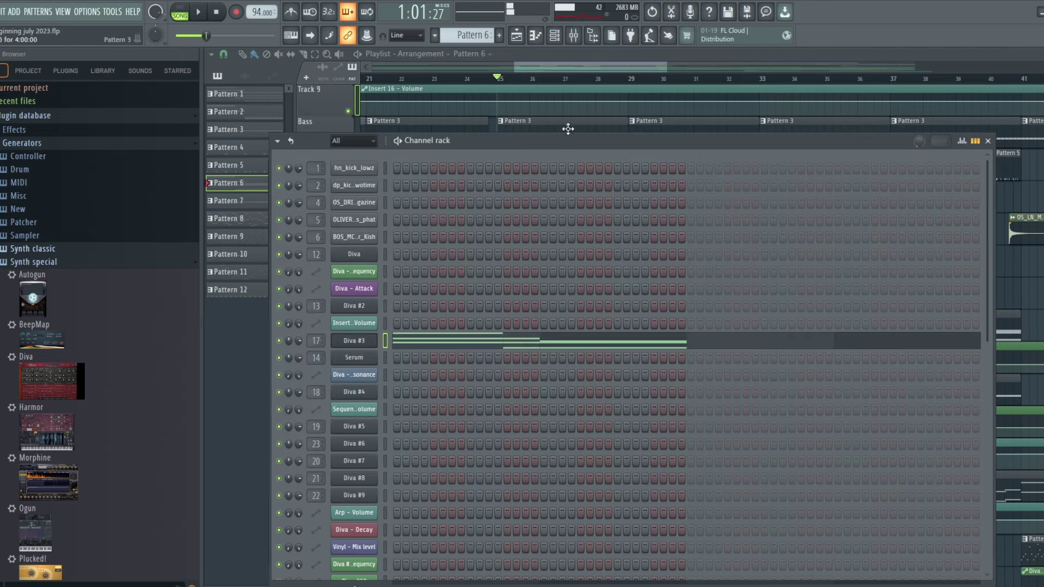
- Play Pattern 6 in pattern mode while viewing the Synth 2 mixer track and its Vinyl effect
click(576, 35)
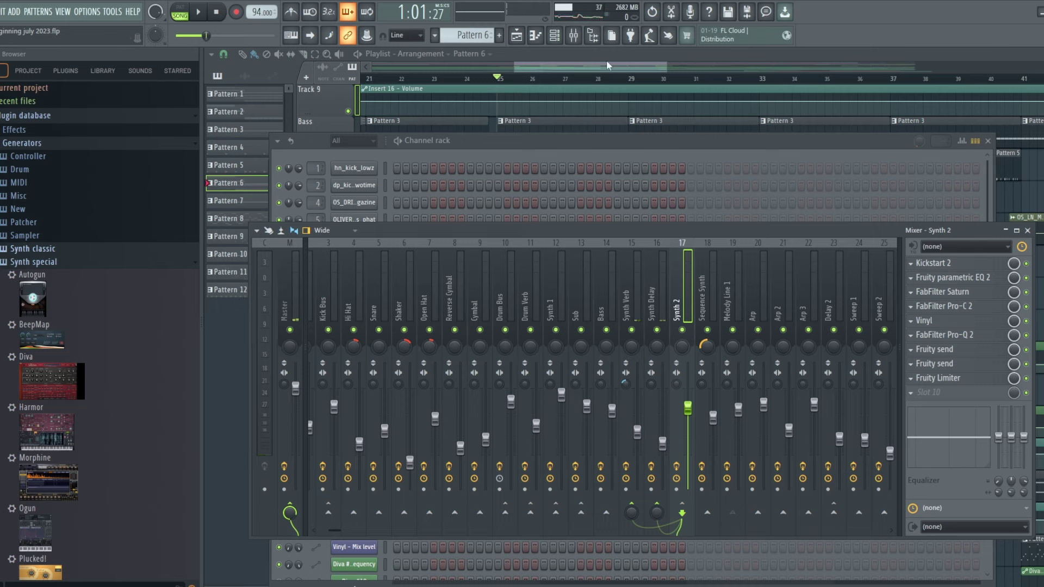
click(180, 12)
click(198, 11)
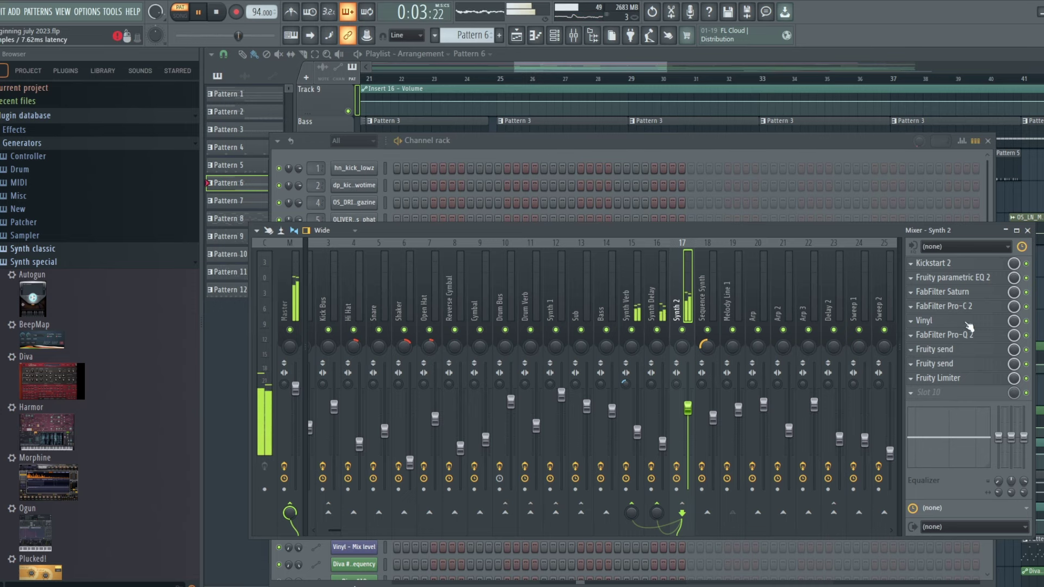
click(939, 323)
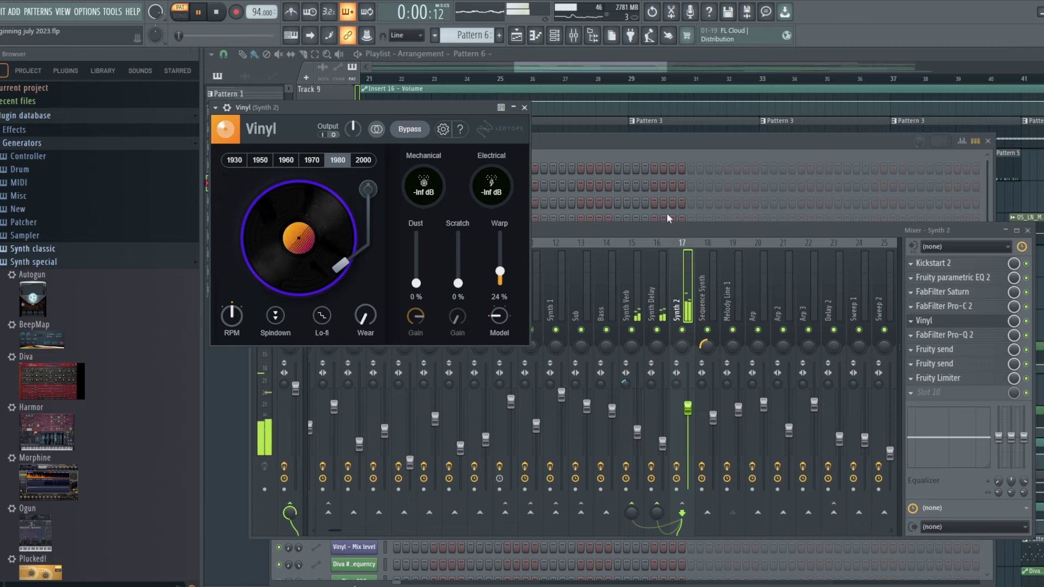
click(668, 230)
click(219, 12)
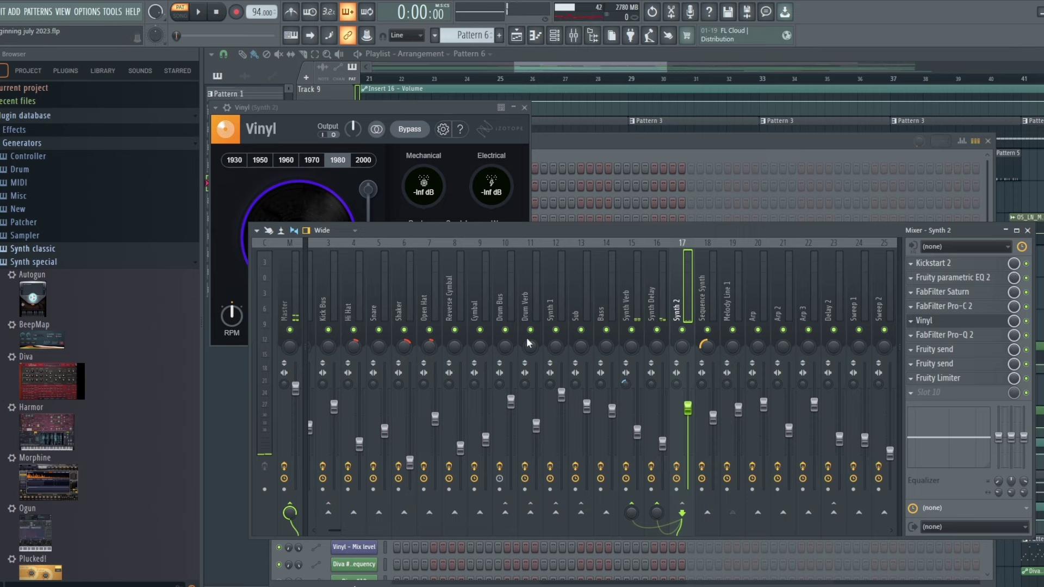
- Solo Synth 1 in the mixer, play the song from bar 25, and bring in Synth 2 to compare the two synths
right_click(555, 331)
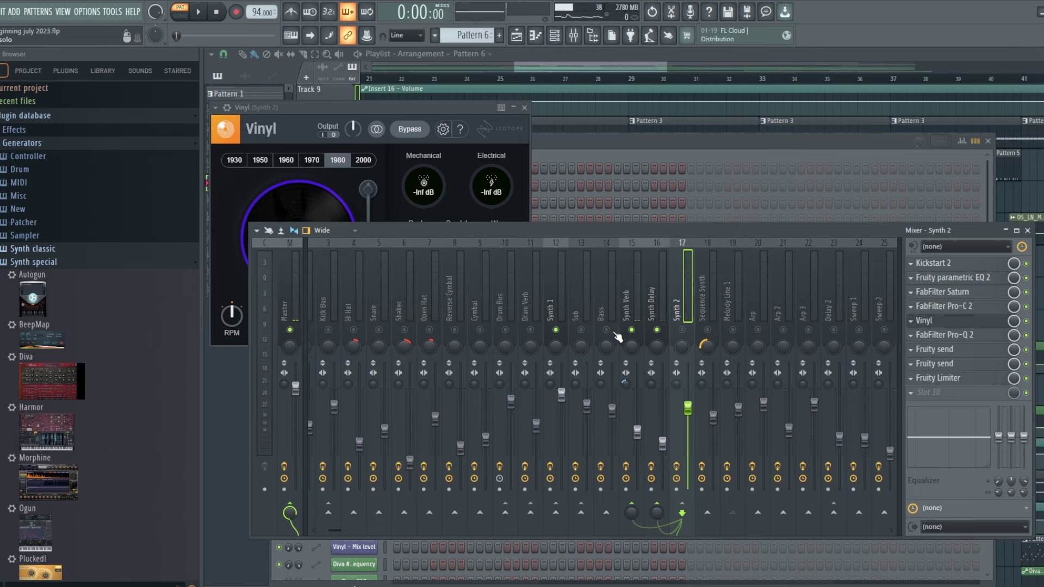
click(618, 68)
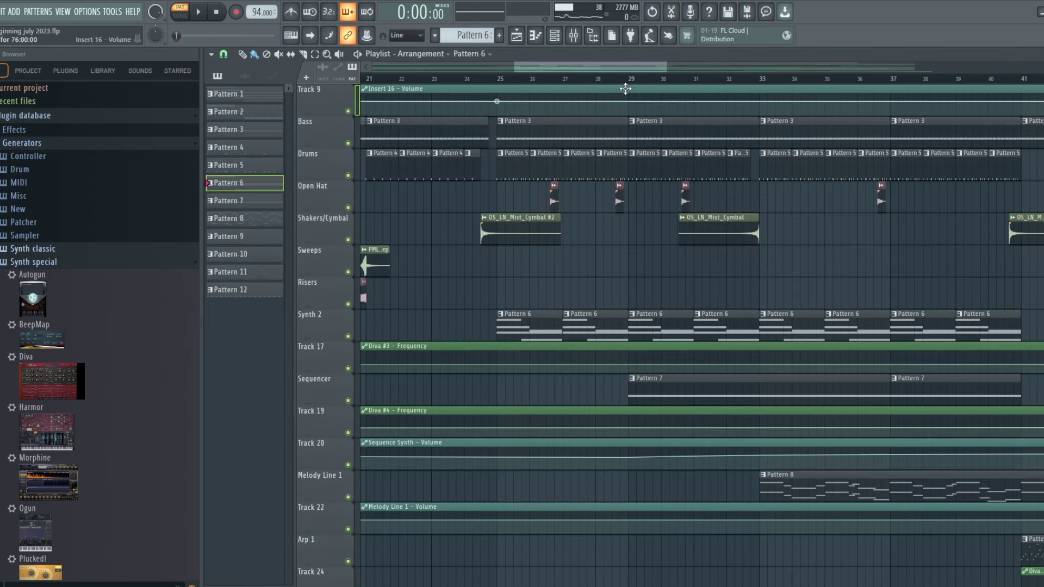
click(498, 80)
key(space)
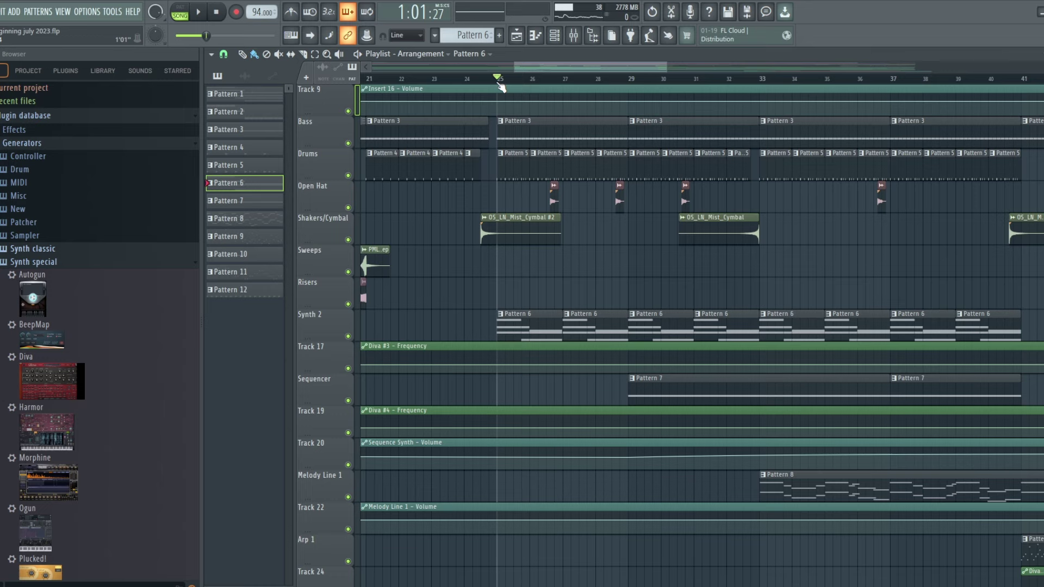
click(573, 35)
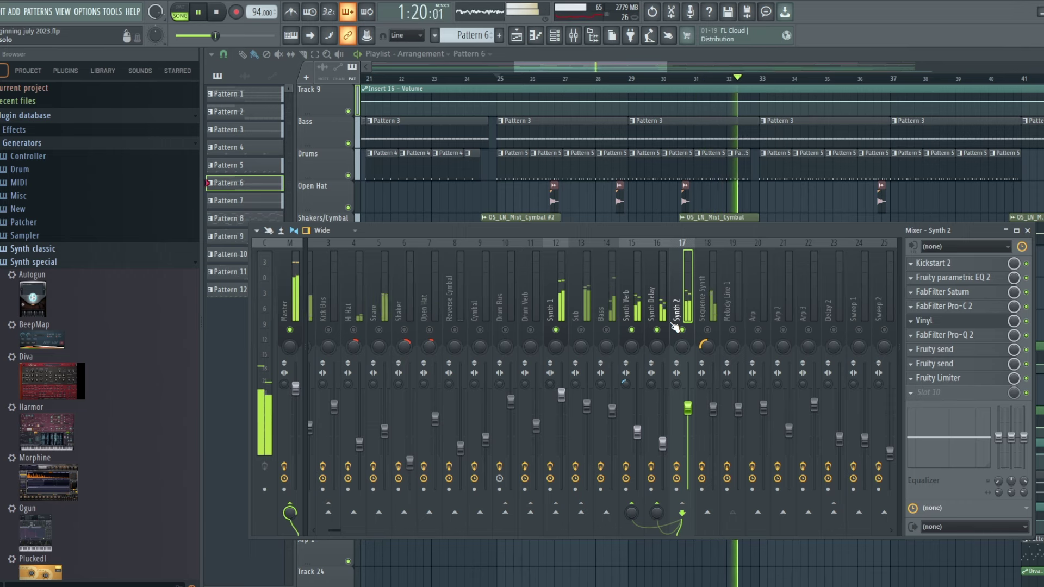
key(space)
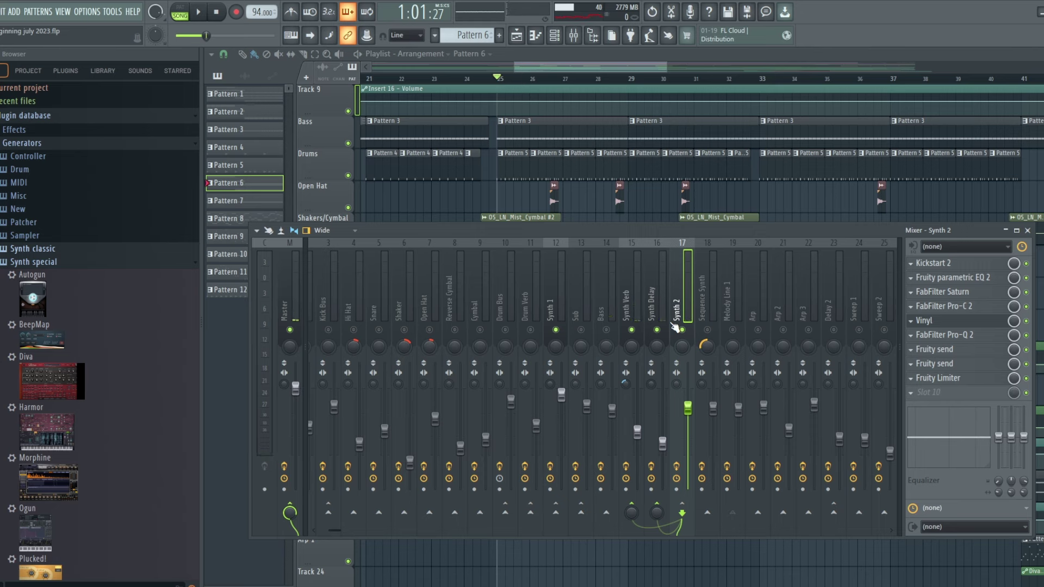
- Open Synth 2's Fruity parametric EQ 2 and play the song to examine its high-pass curve against the signal
click(941, 278)
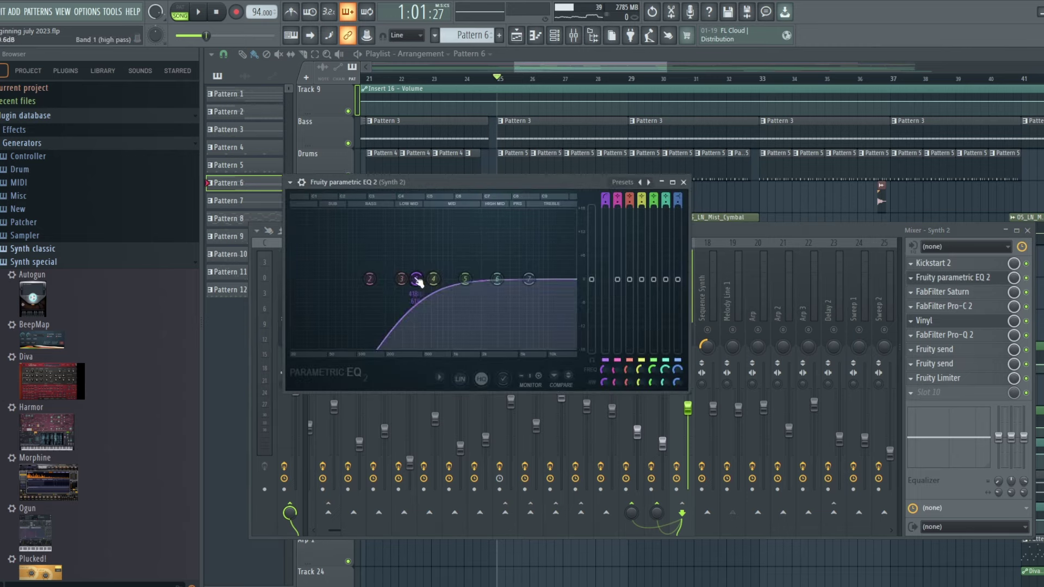
key(space)
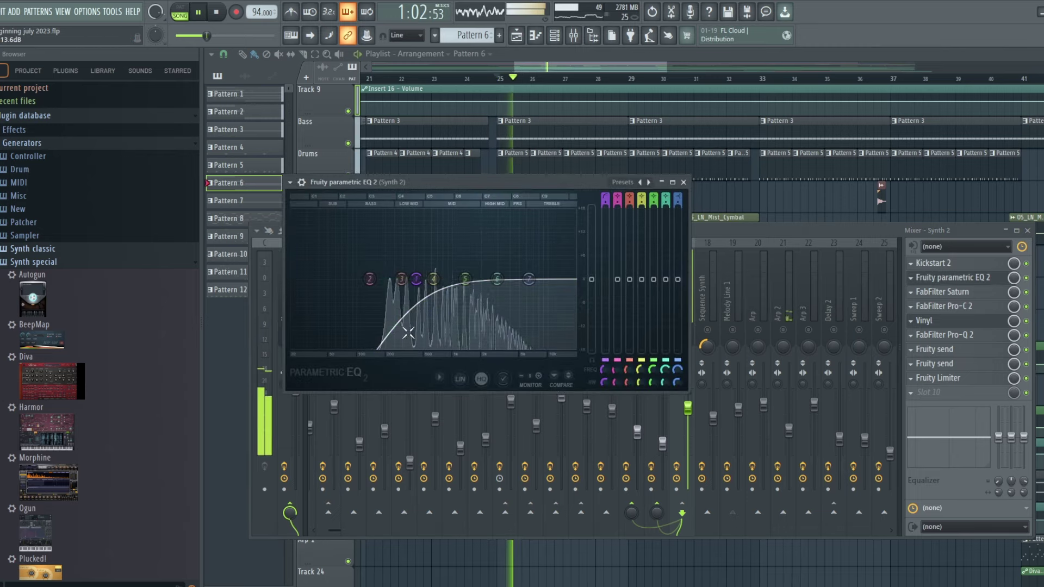
click(755, 227)
key(space)
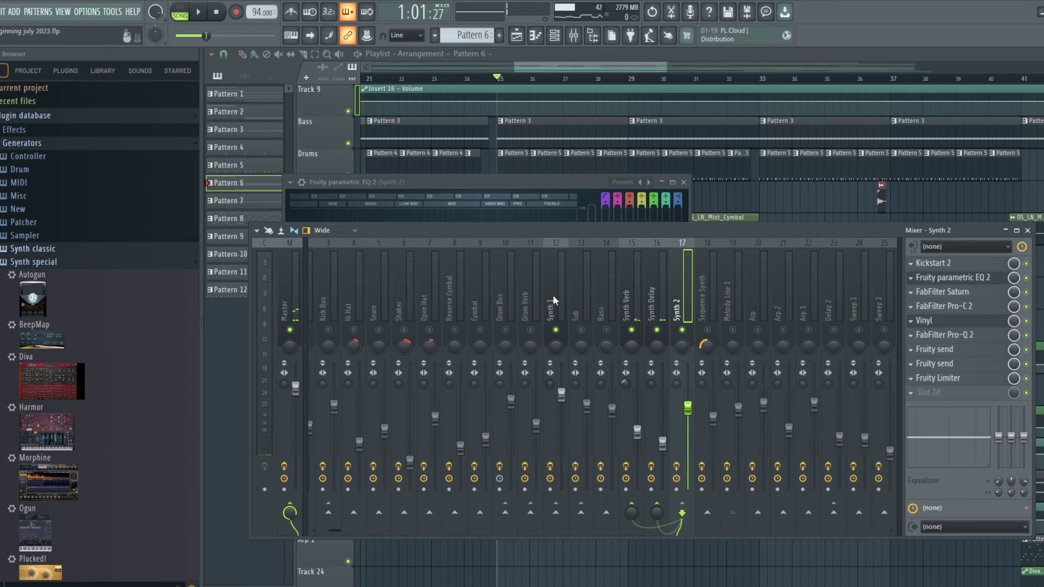
- Open Synth 1's Fruity parametric EQ 2 and play the song to examine its low and high cuts
click(554, 270)
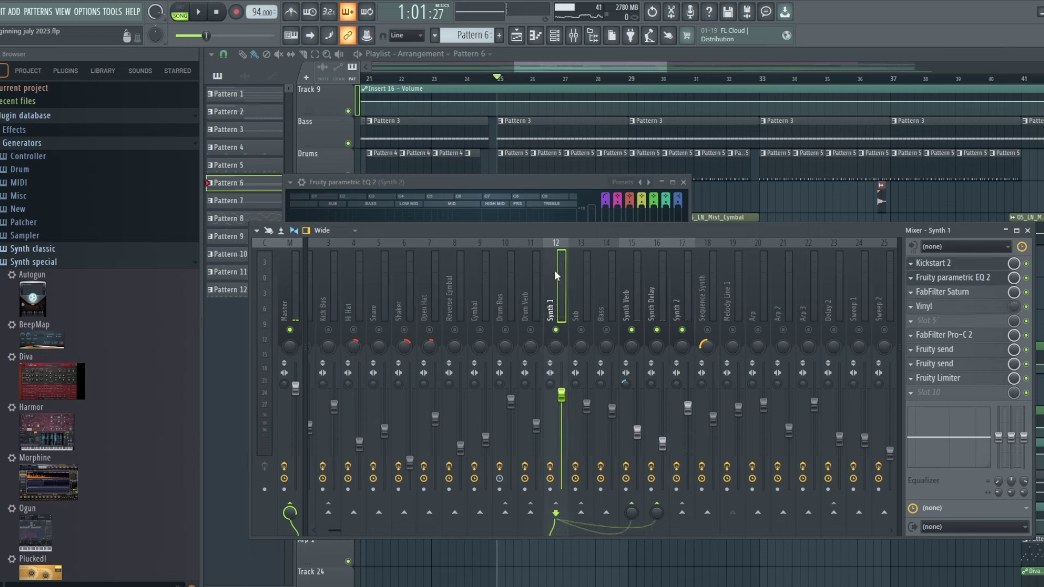
click(941, 278)
key(space)
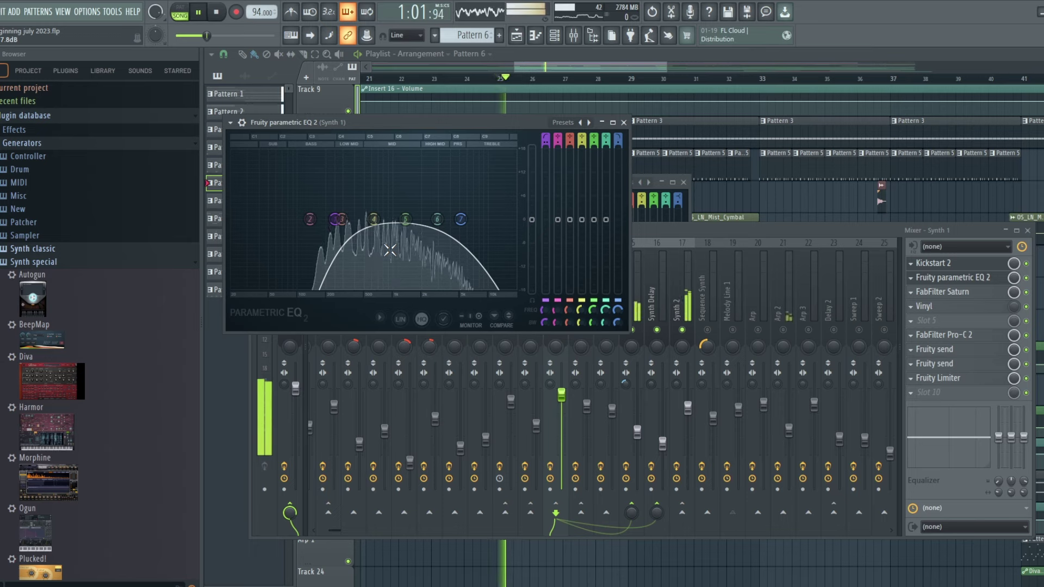
key(space)
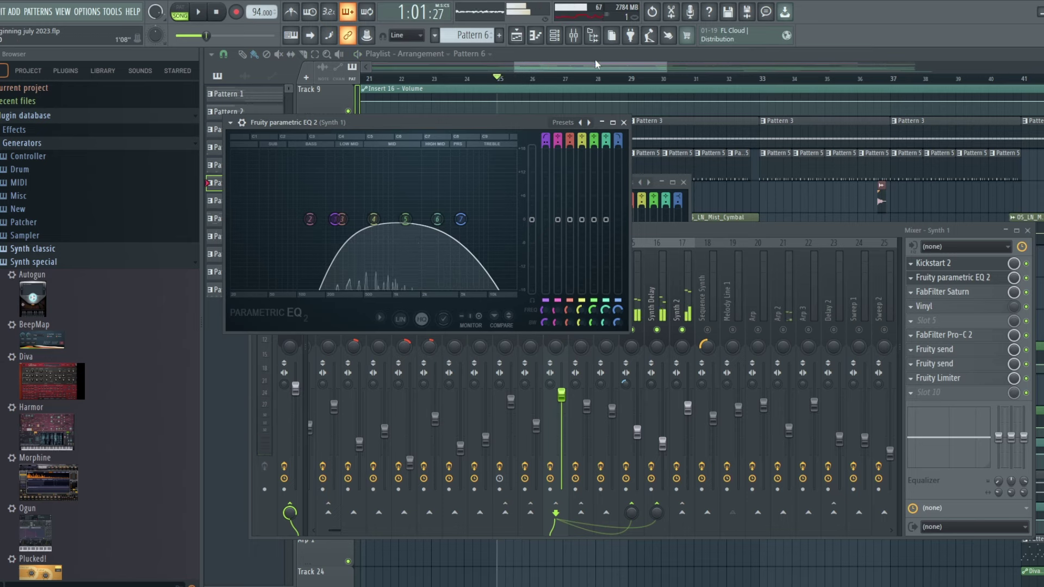
- Examine the Vinyl and Kickstart 2 effect settings on the Synth 2 mixer track
click(595, 58)
click(574, 36)
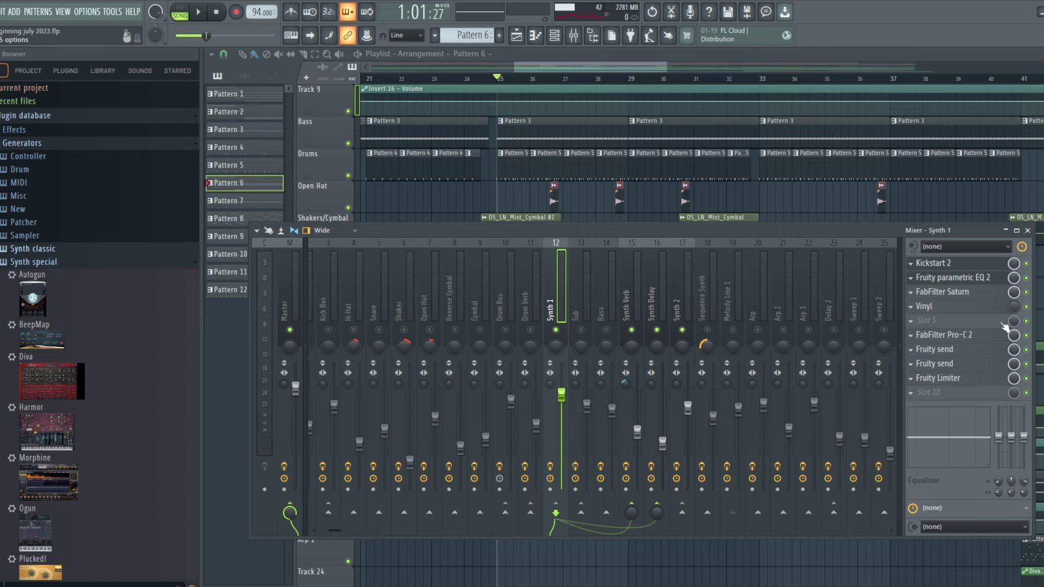
click(676, 287)
click(952, 321)
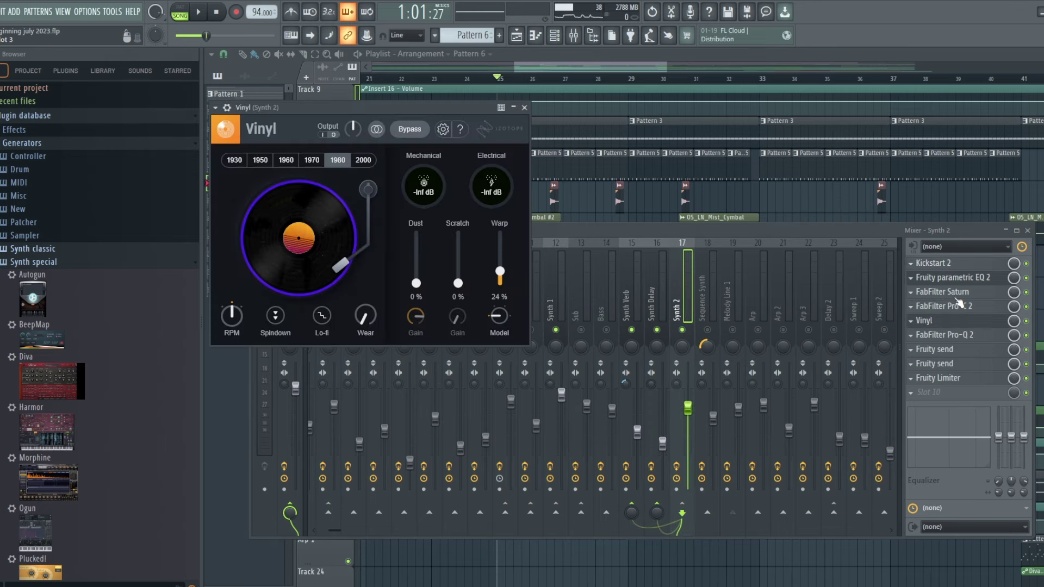
click(953, 264)
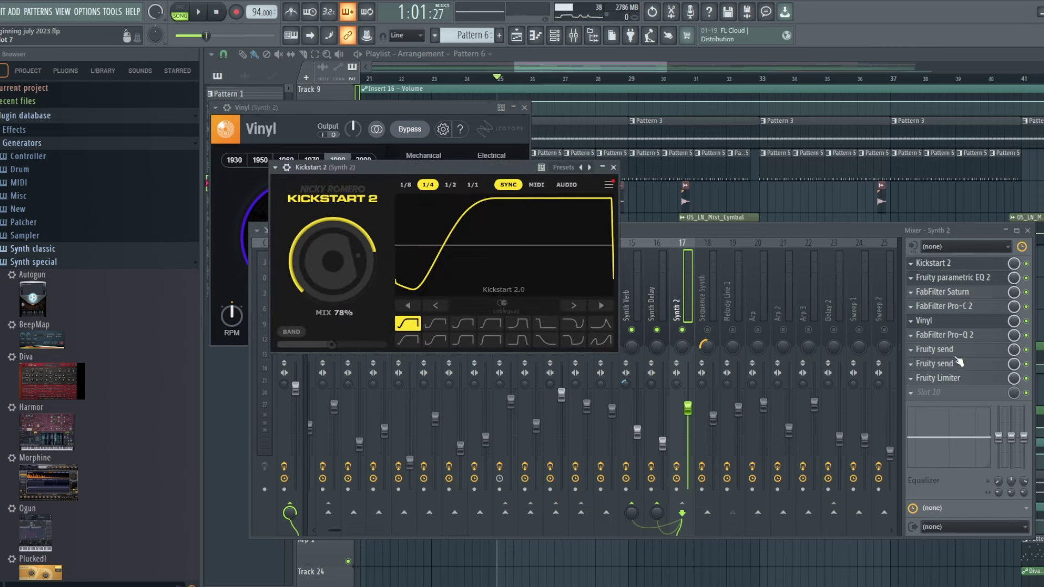
click(725, 227)
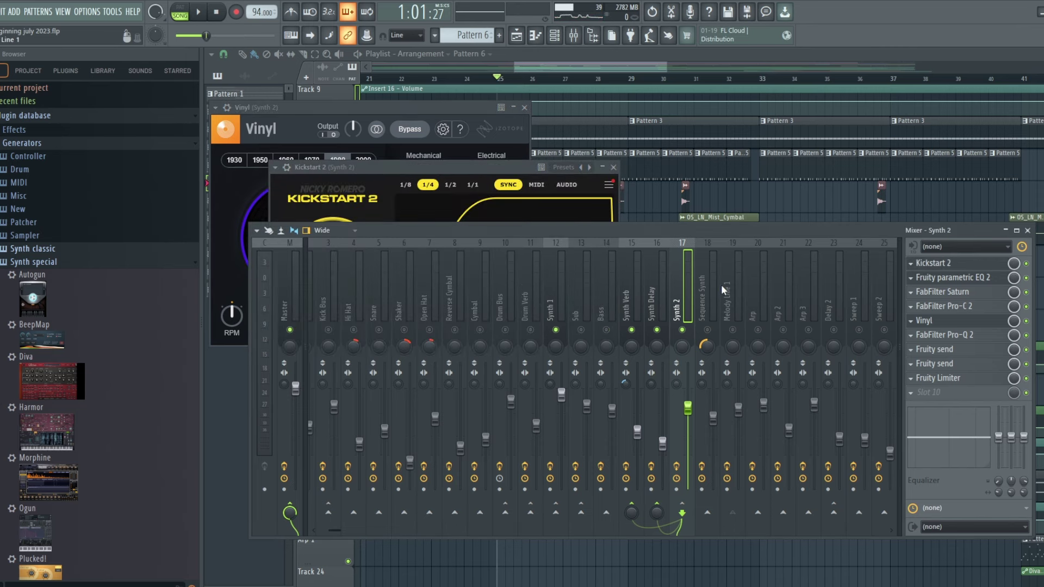
- Take the synth tracks out of solo and select the Synth Delay mixer track to view its effects
right_click(683, 331)
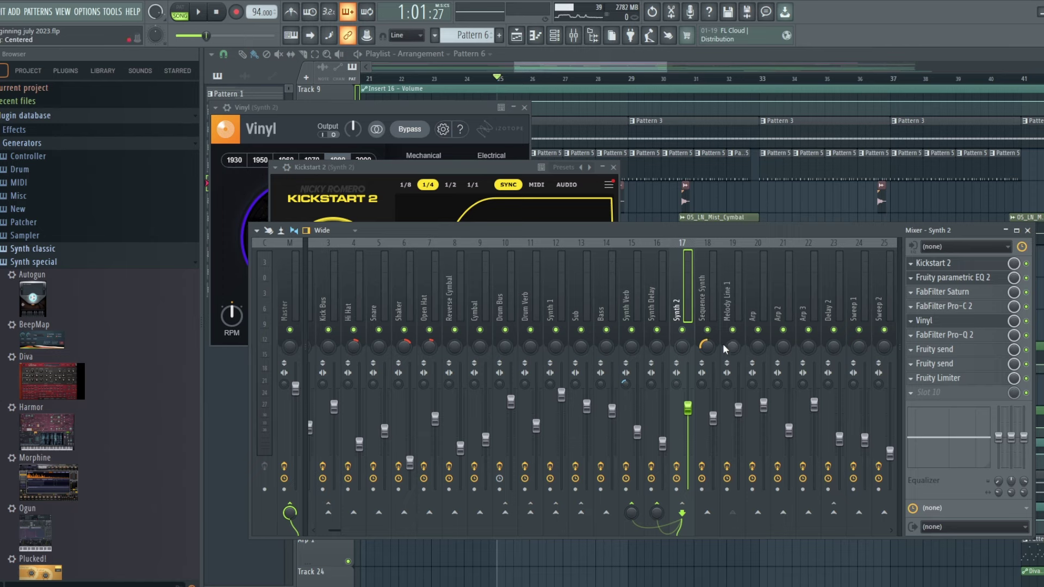
click(658, 295)
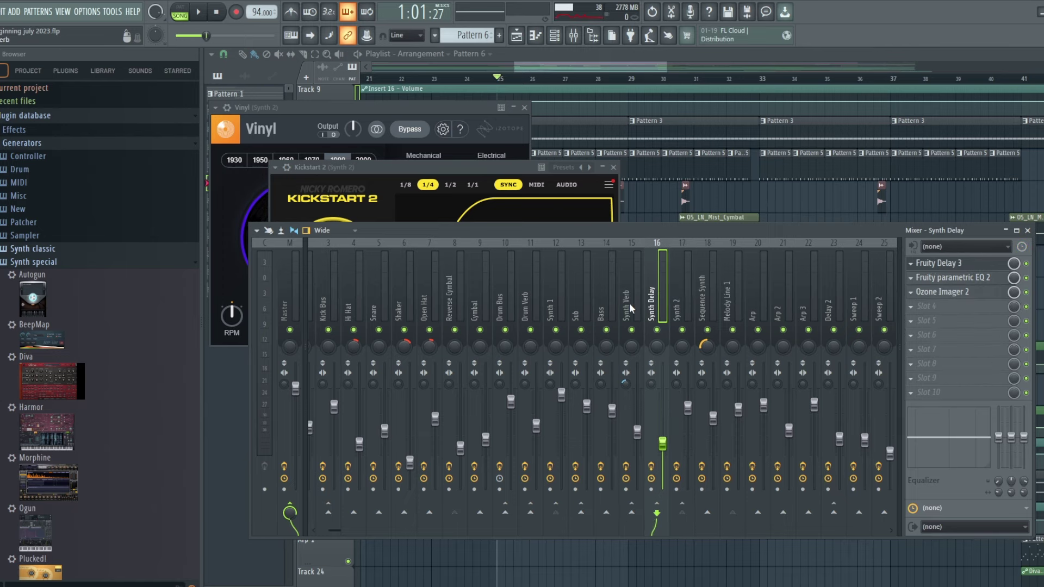
- Close the mixer and plugin windows and place the song playhead at bar 29 in the playlist
click(686, 311)
key(F12)
click(629, 77)
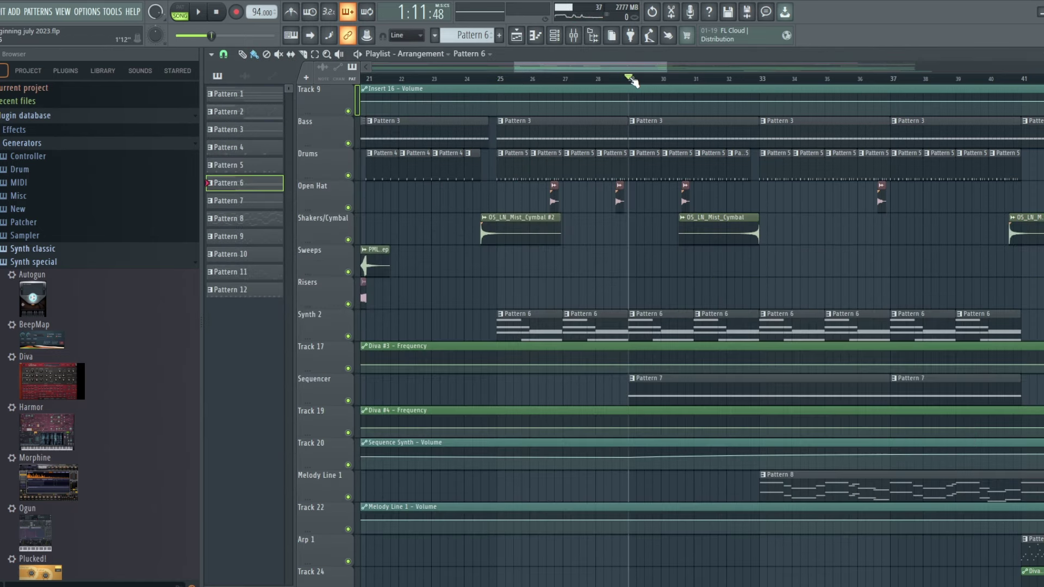
- Select Pattern 7 from the Sequencer track and open its Diva #4 synth to examine the patch settings
scroll(472, 35, down, 2)
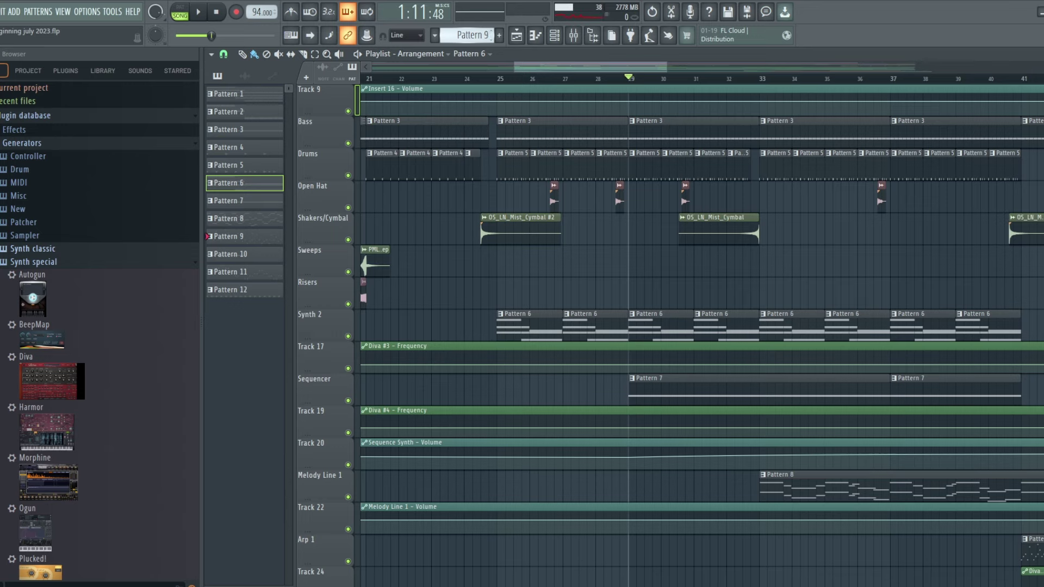
scroll(472, 34, down, 1)
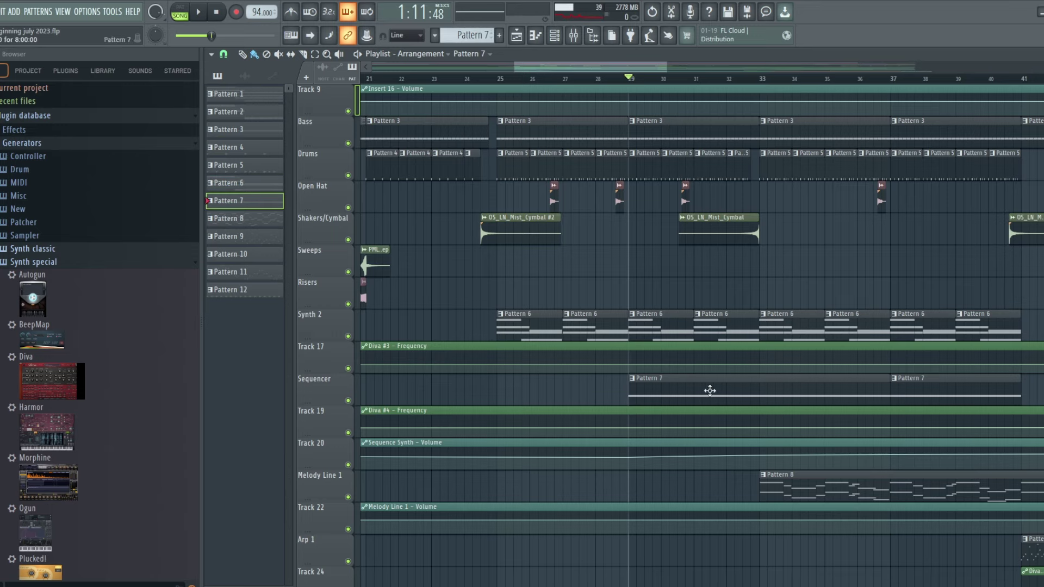
click(554, 35)
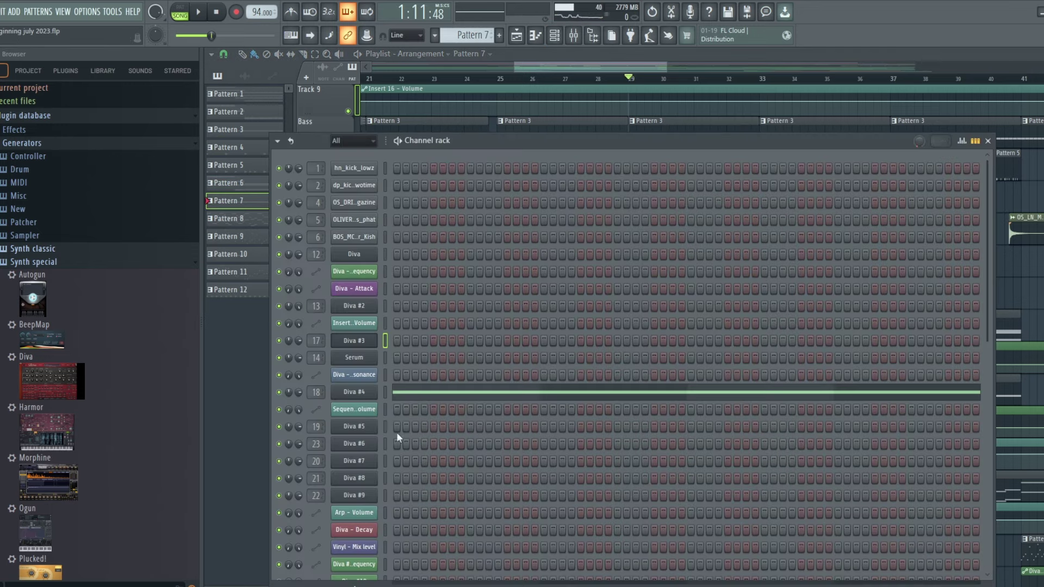
click(359, 392)
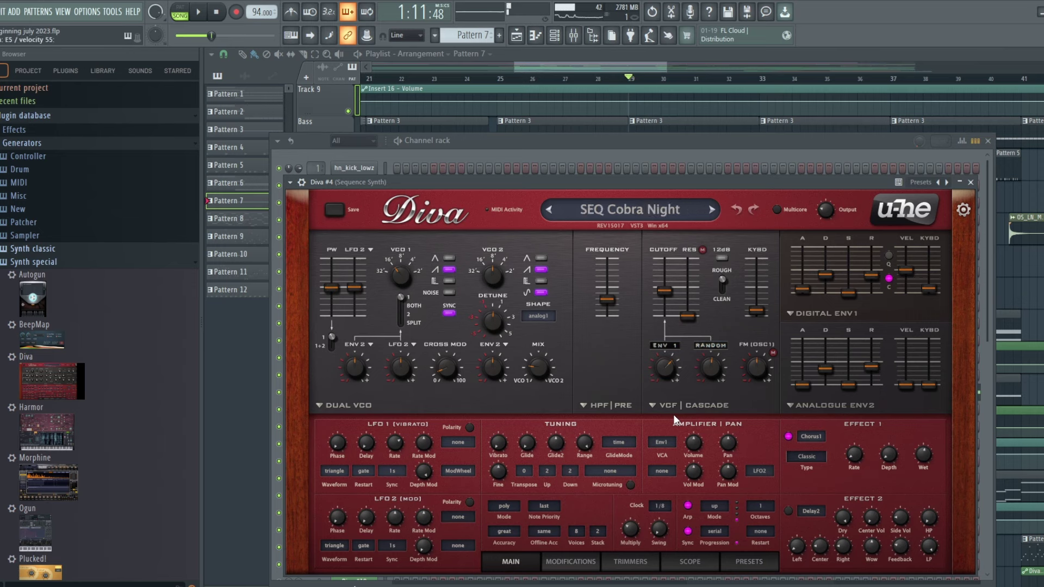
click(622, 71)
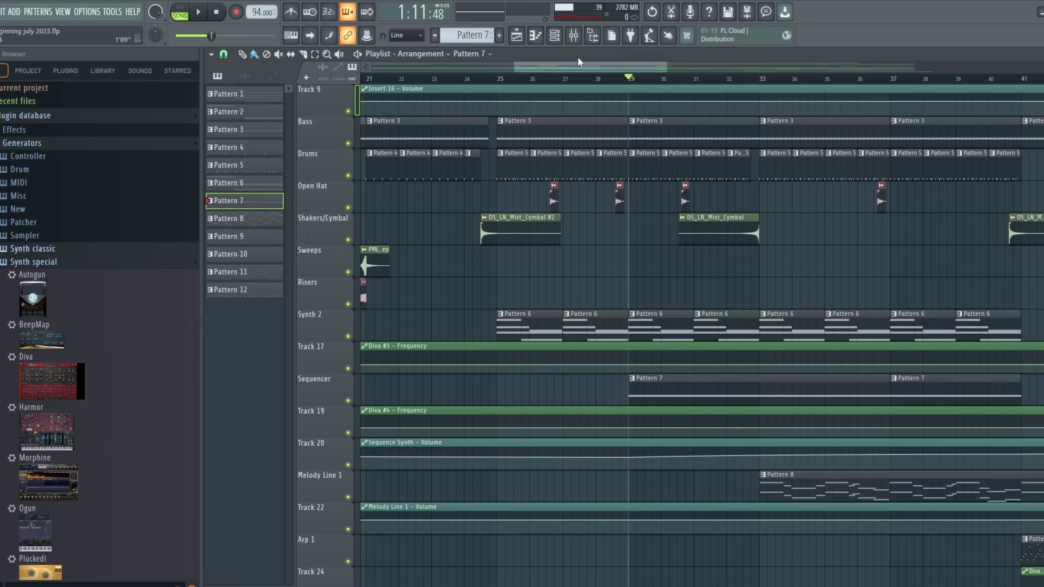
- Examine the arrangement from about bar 26 to bar 53, comparing the sequencer, melody, arp and automation clips
drag(589, 68, 624, 67)
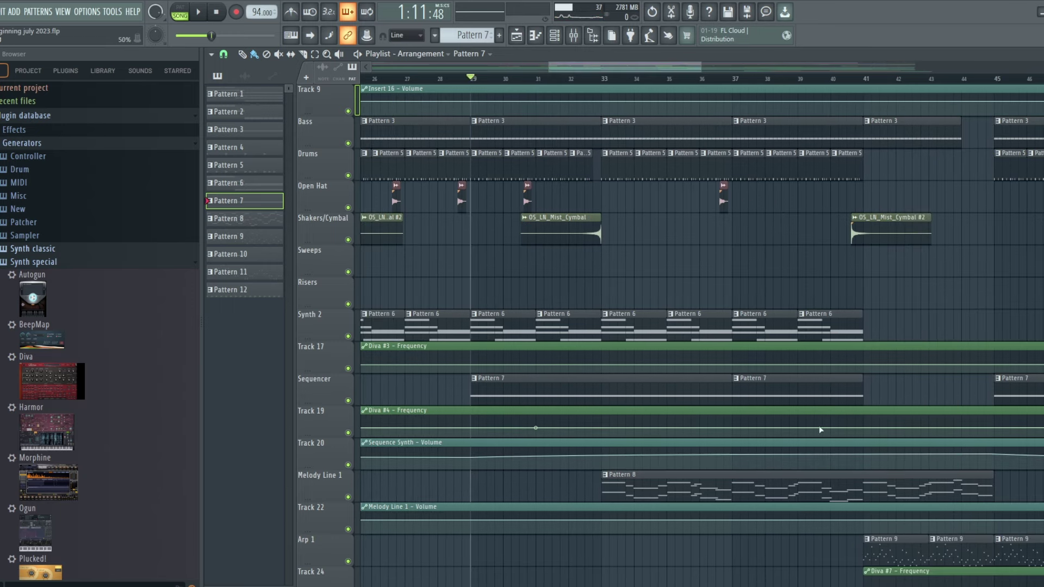
drag(680, 67, 732, 66)
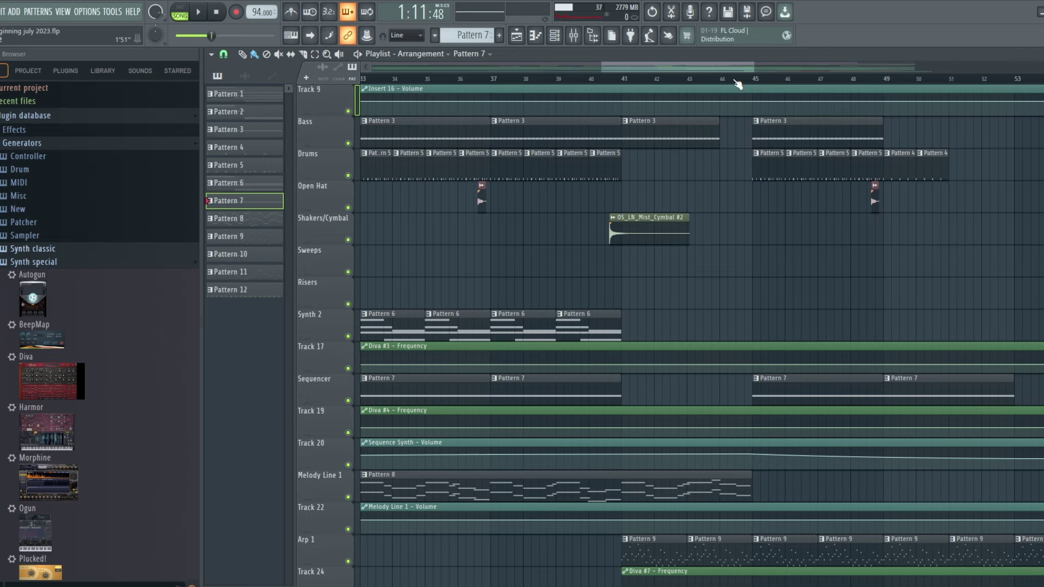
scroll(890, 350, up, 1)
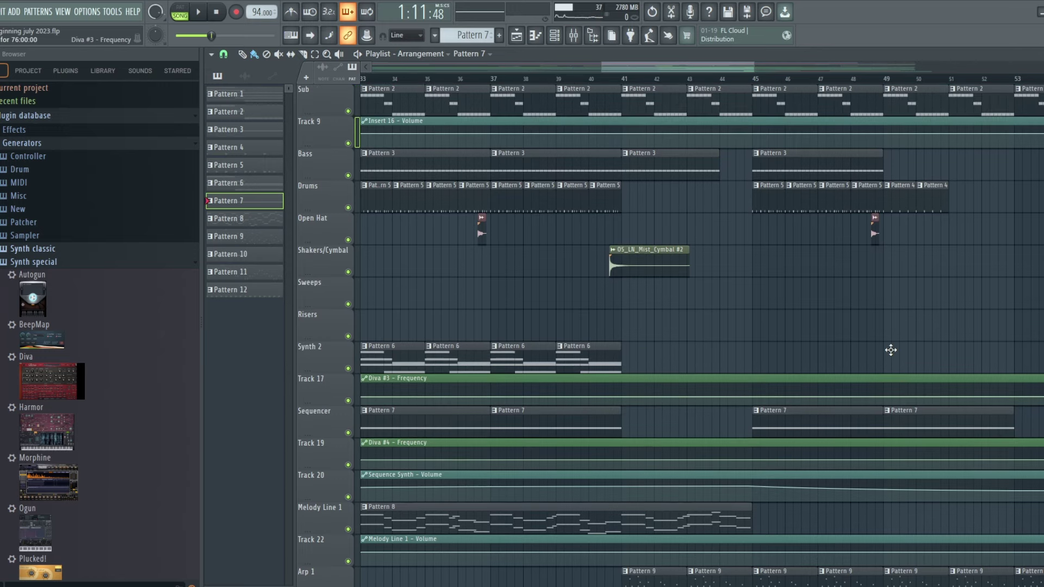
scroll(890, 349, down, 1)
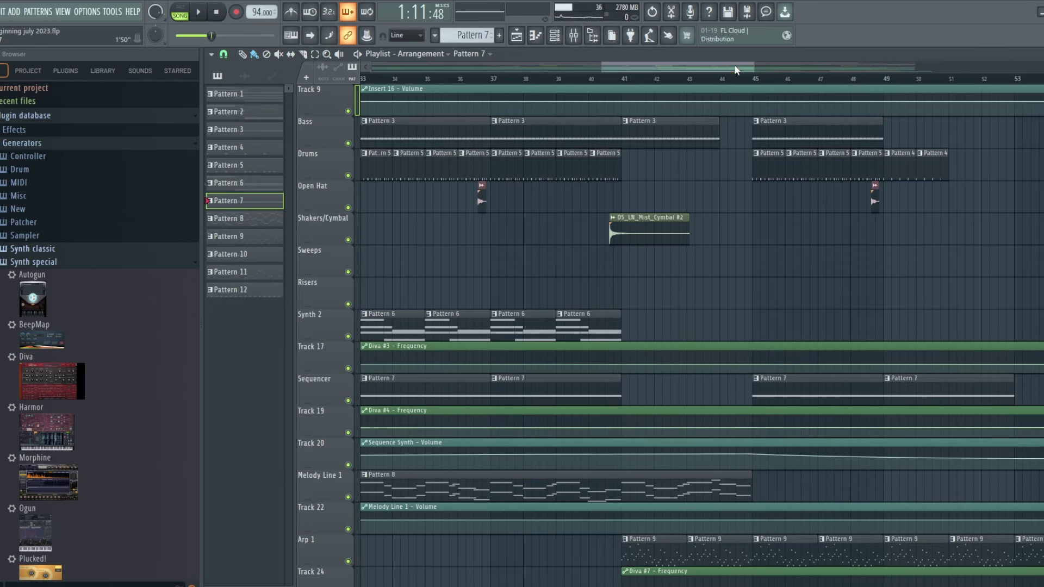
scroll(824, 170, right, 2)
scroll(824, 170, up, 5)
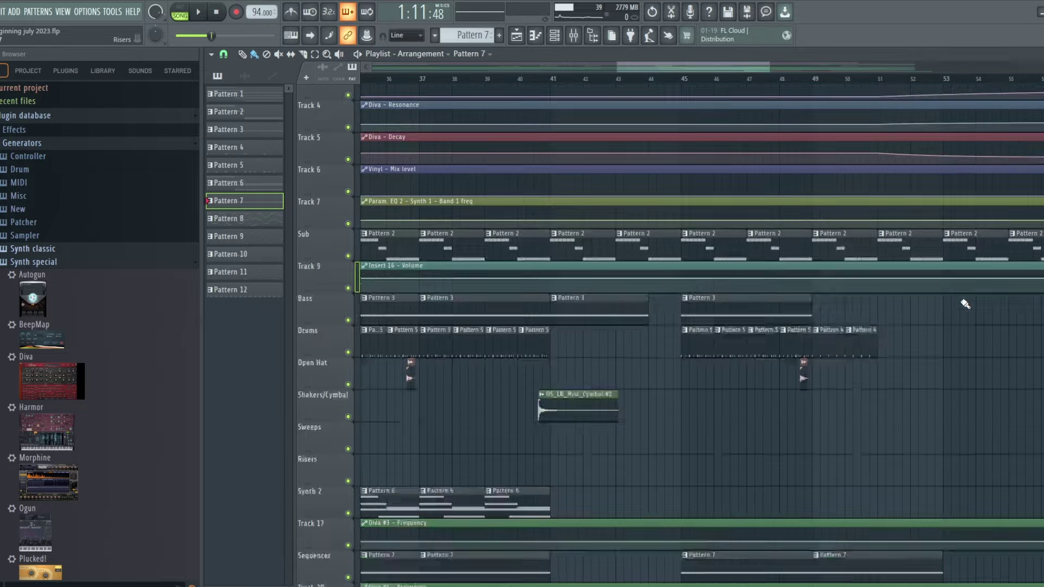
scroll(965, 303, down, 12)
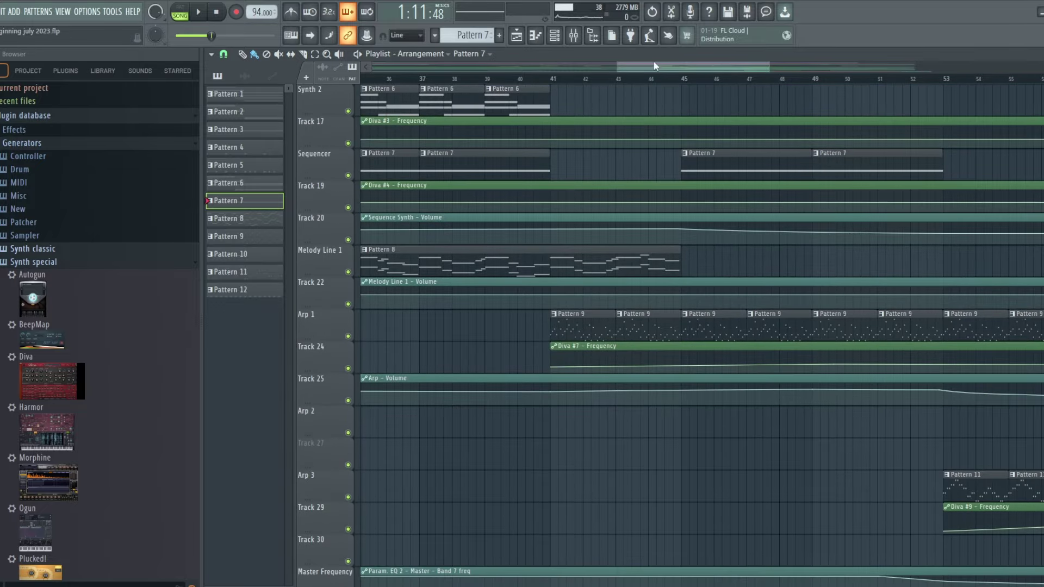
drag(654, 65, 621, 70)
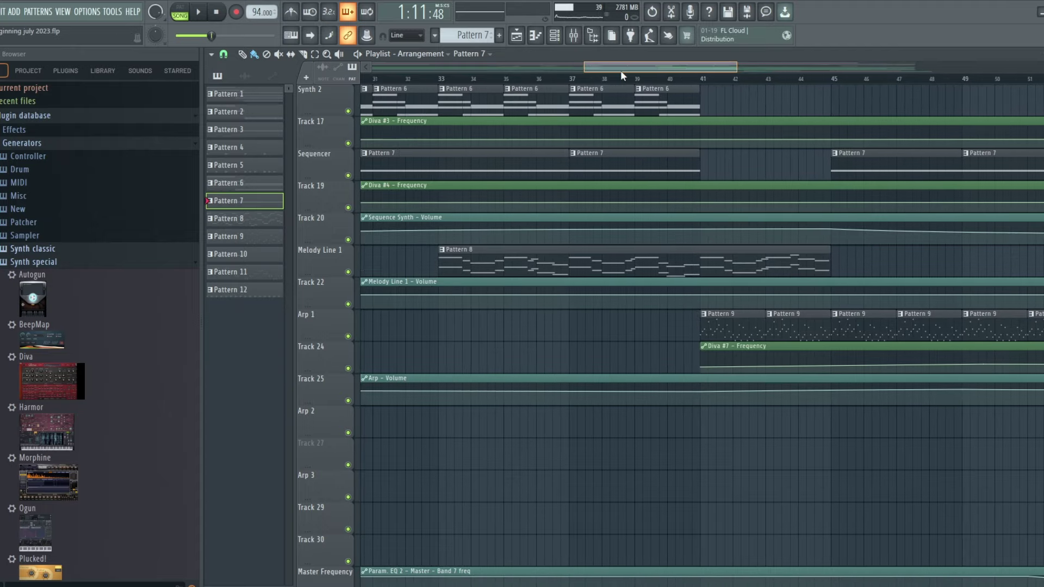
- Select Pattern 8 and open its melody in the piano roll, showing the phrase from bar 1 to bar 11
click(488, 32)
click(493, 116)
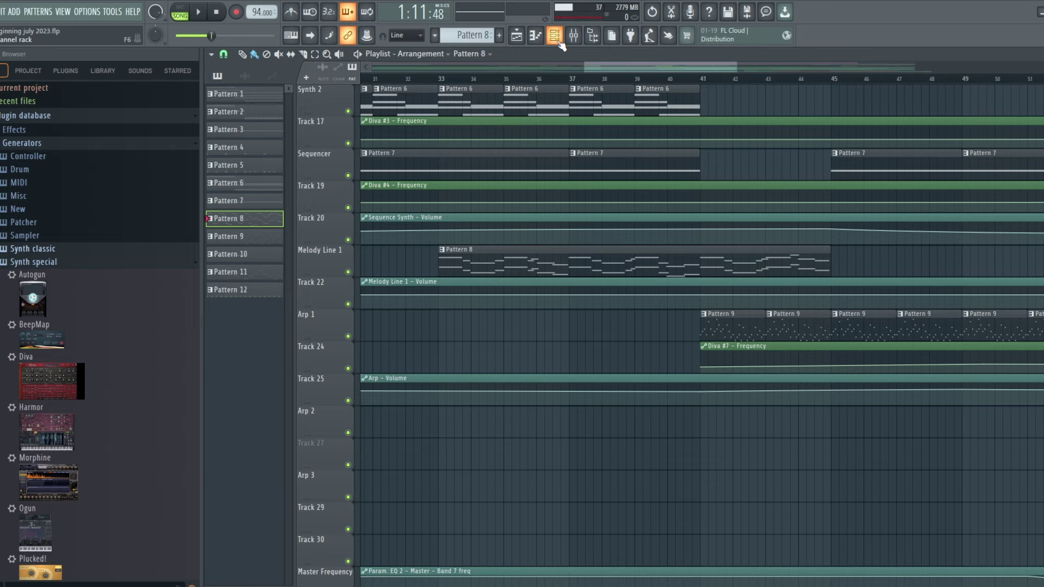
double_click(507, 264)
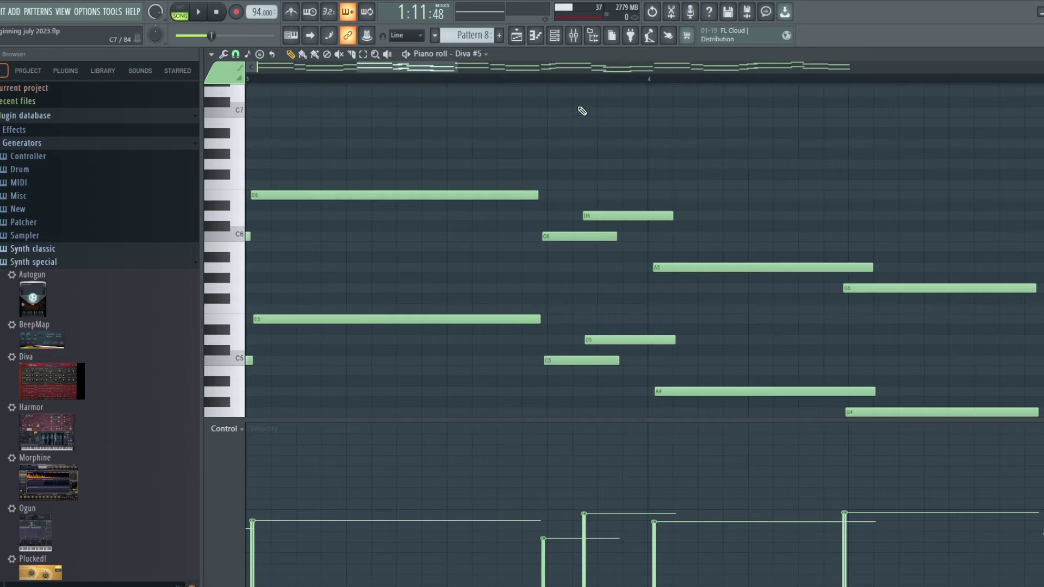
drag(444, 81, 792, 115)
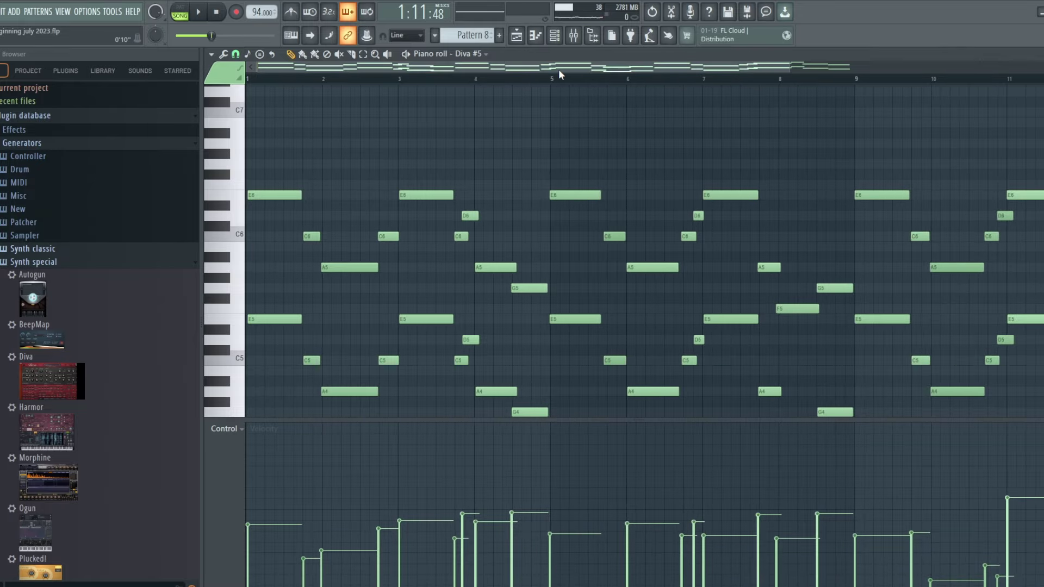
scroll(821, 363, down, 1)
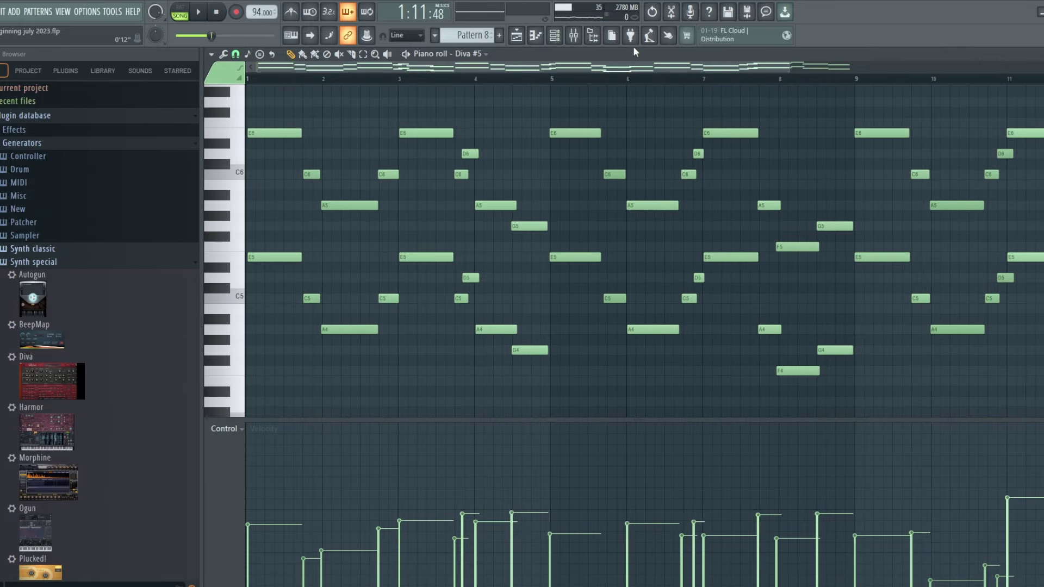
- Play Pattern 8 in pattern mode and examine the main synth settings of its Diva #5 channel
click(179, 11)
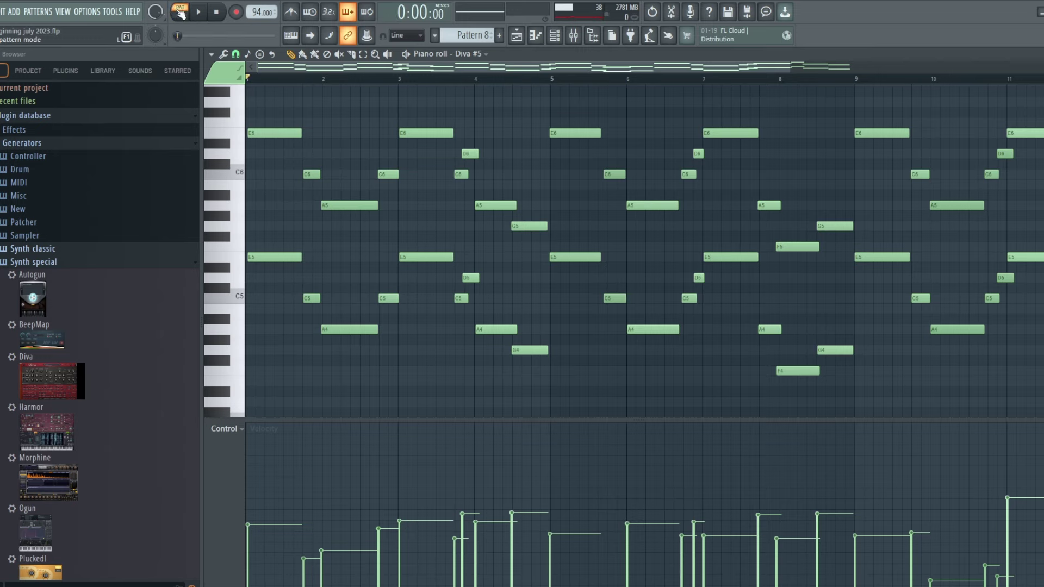
click(199, 12)
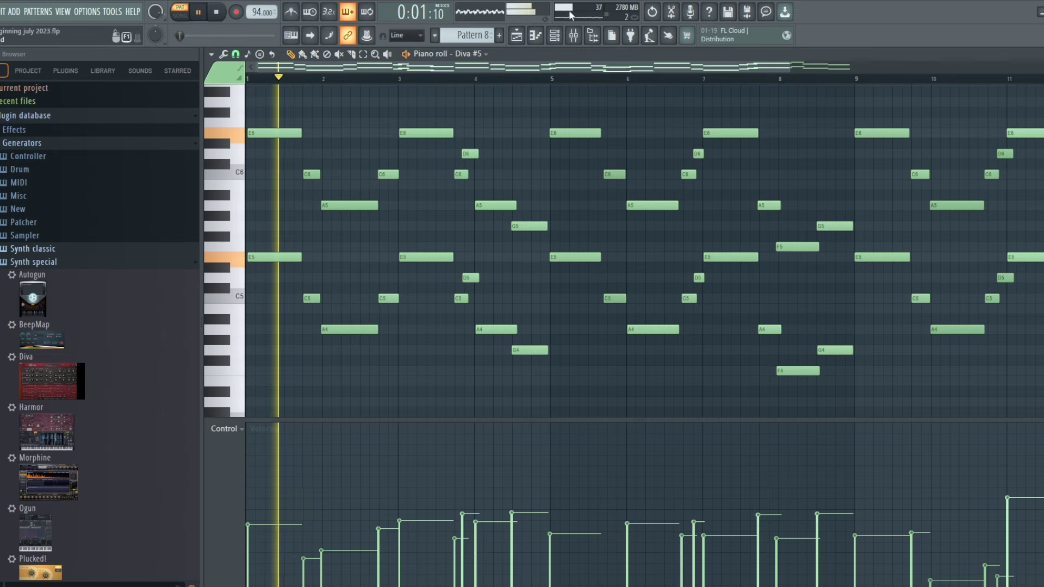
click(554, 36)
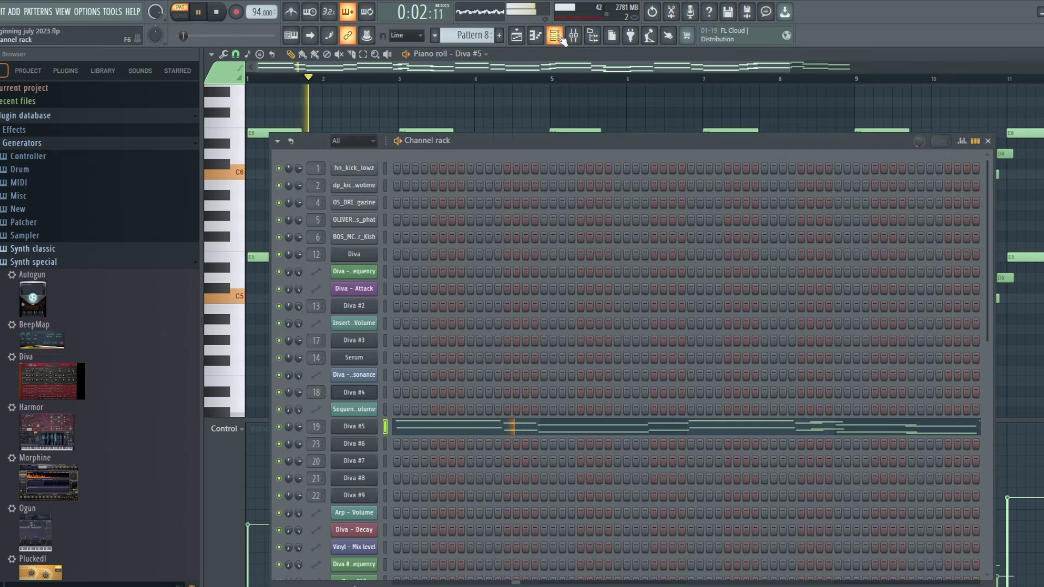
click(354, 426)
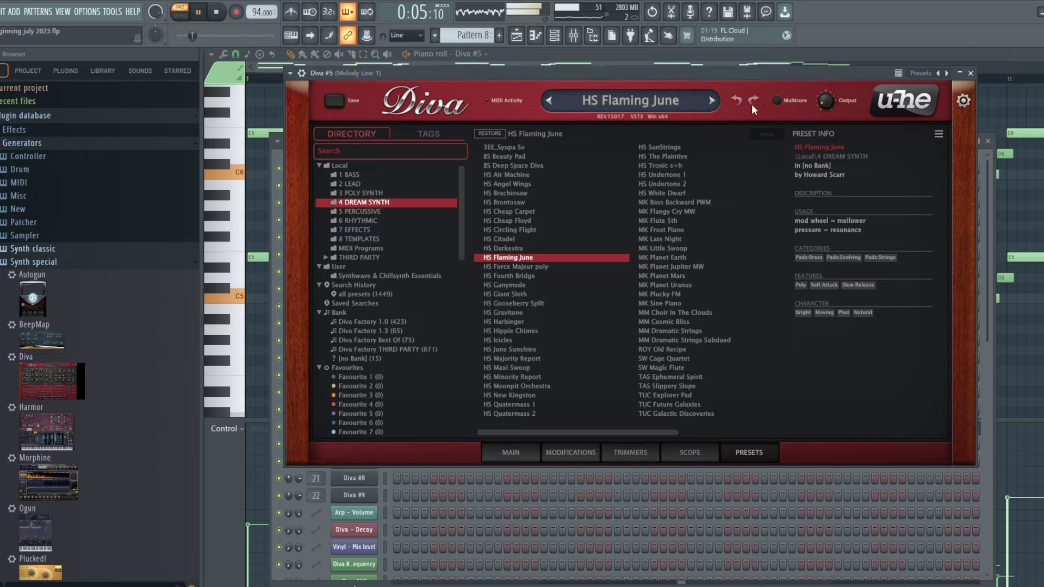
click(513, 451)
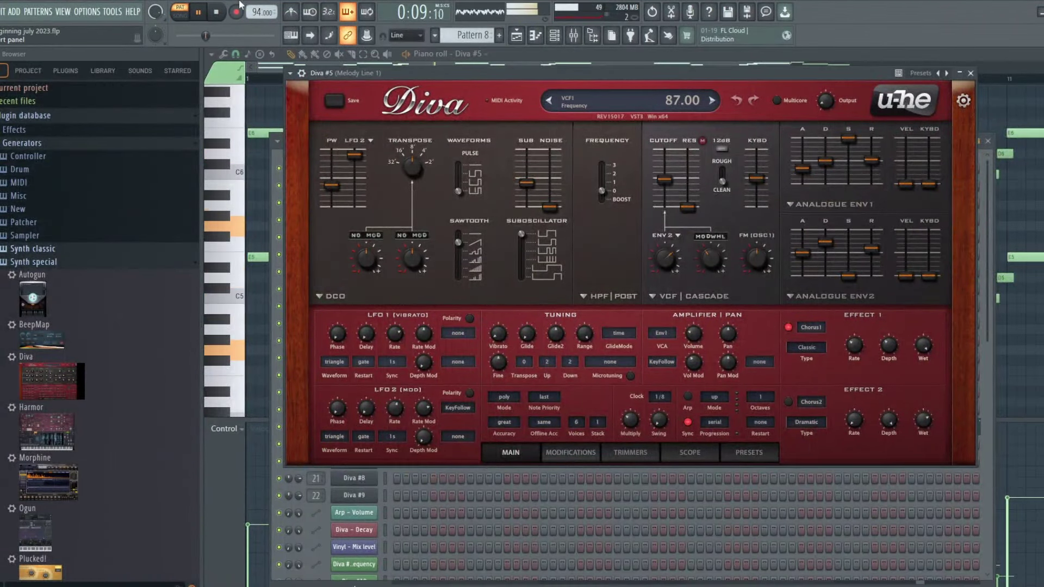
click(217, 12)
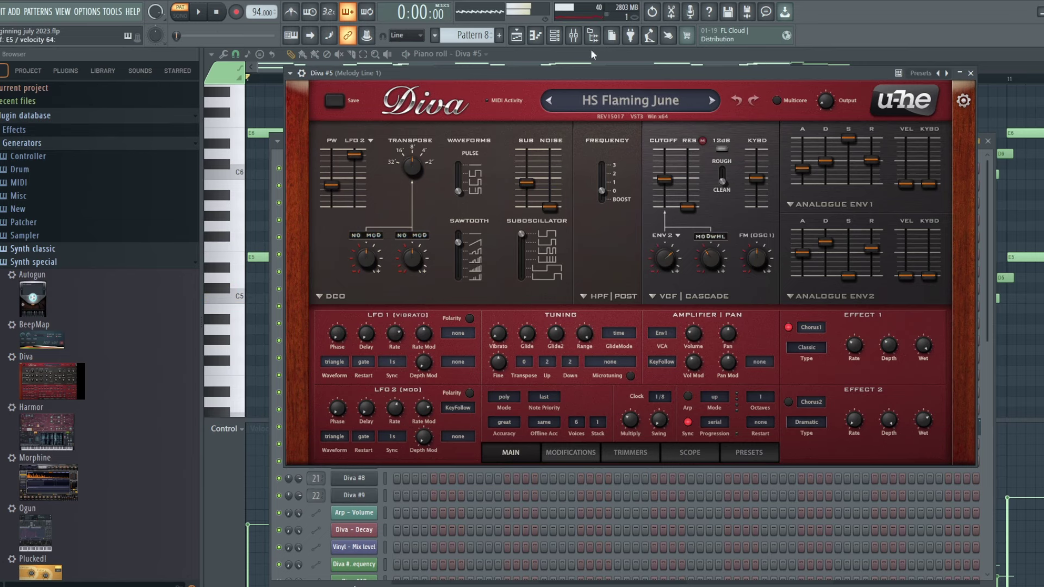
- Open the Fruity parametric EQ 2 on the Melody Line 1 mixer track and play the pattern to examine its curve
click(577, 40)
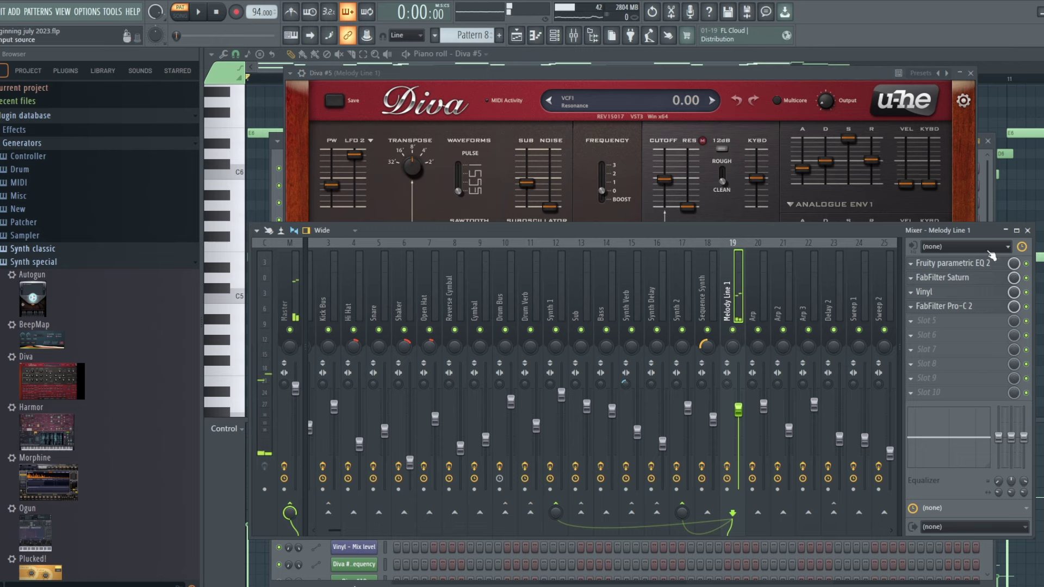
click(975, 266)
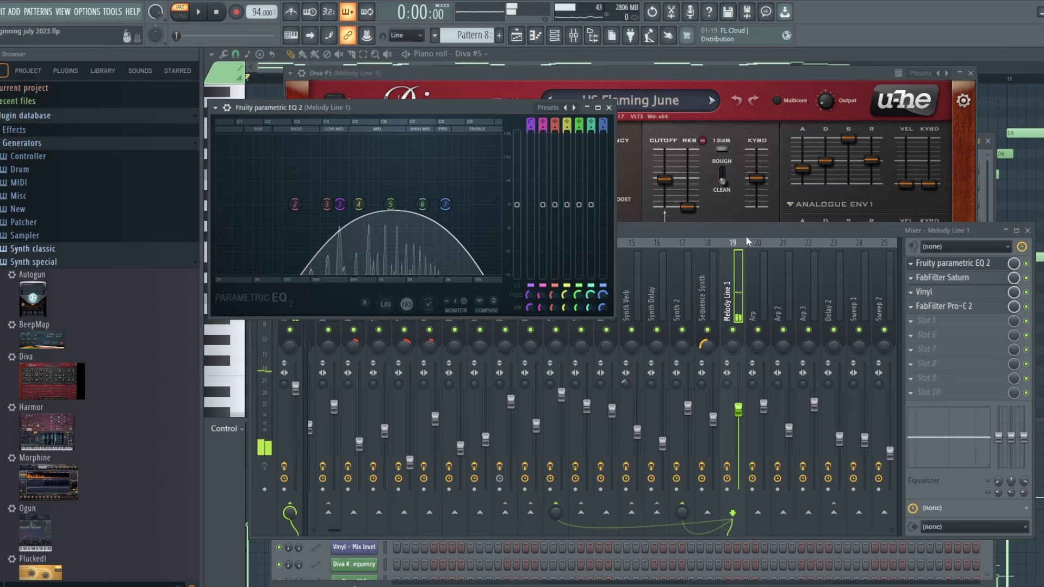
click(199, 11)
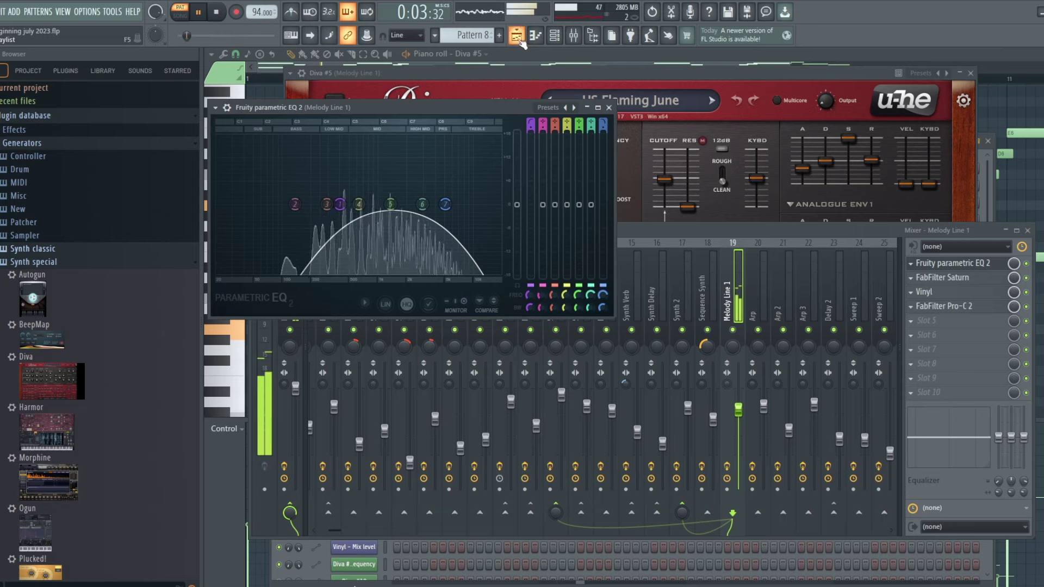
click(649, 66)
scroll(680, 305, up, 2)
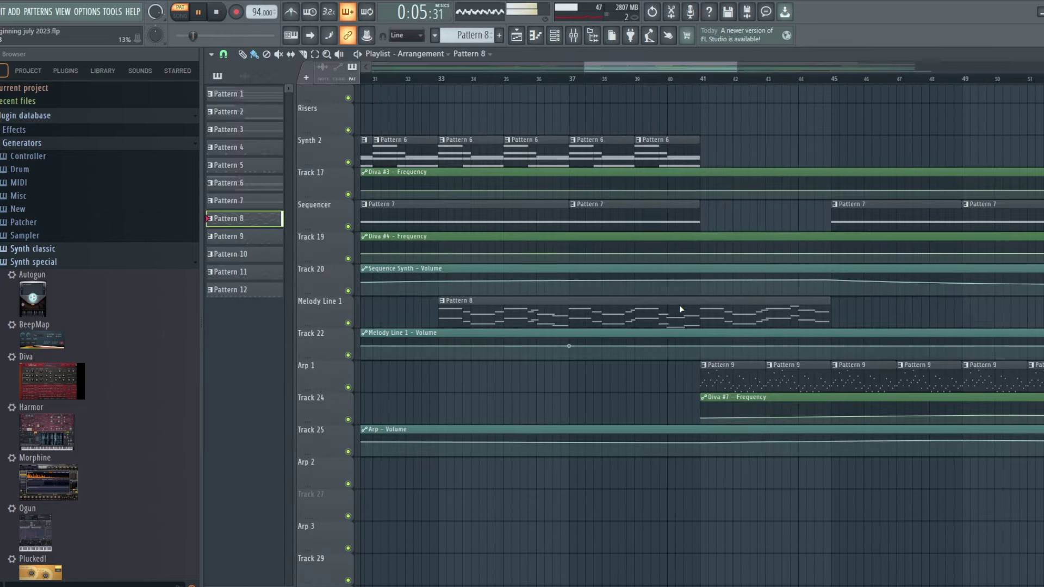
key(space)
- Play the song from bar 33 to hear the melody line together with the other tracks
scroll(680, 305, up, 2)
scroll(680, 306, up, 7)
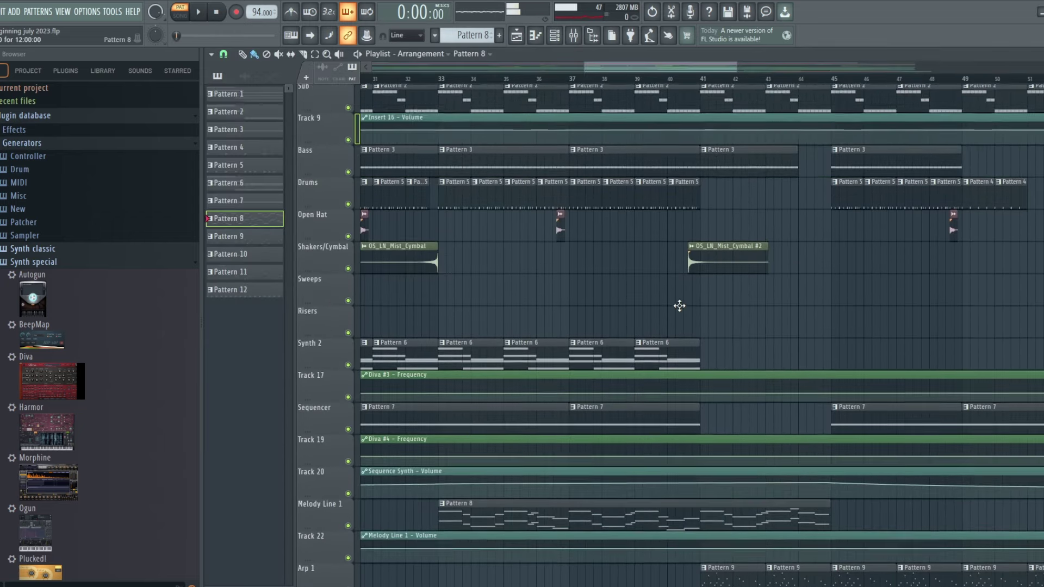
scroll(679, 306, down, 6)
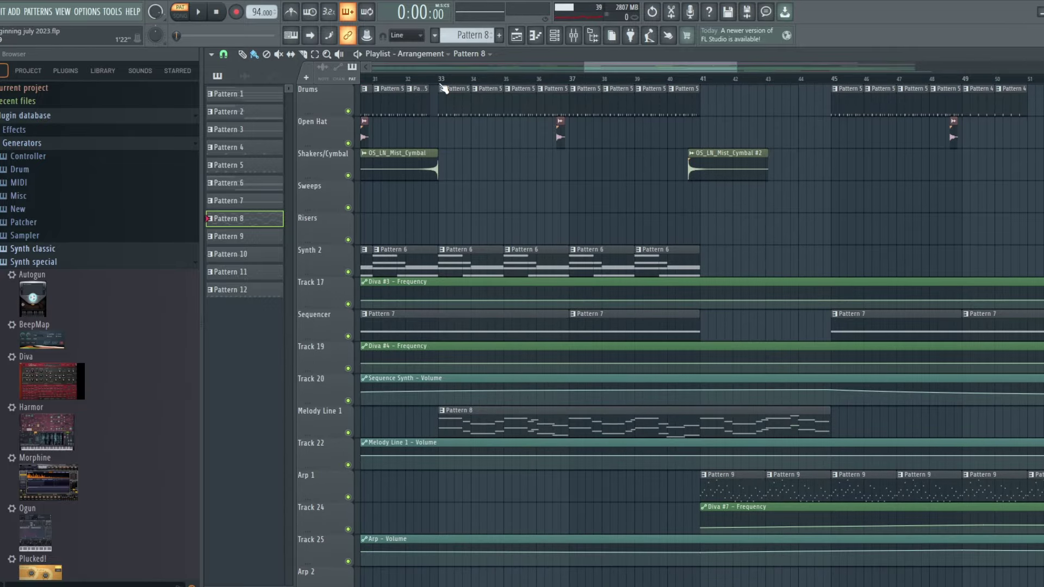
click(441, 79)
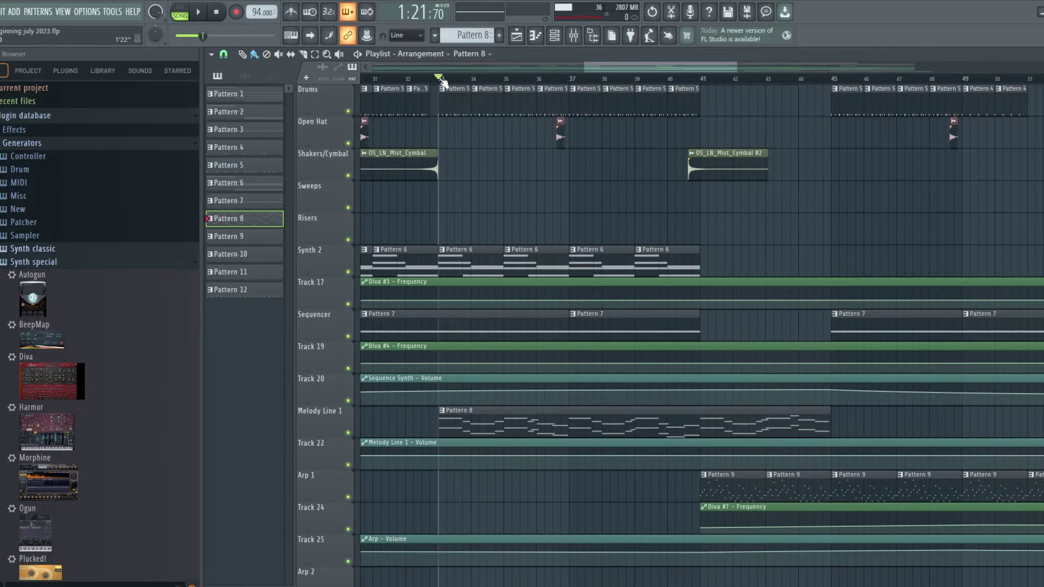
key(space)
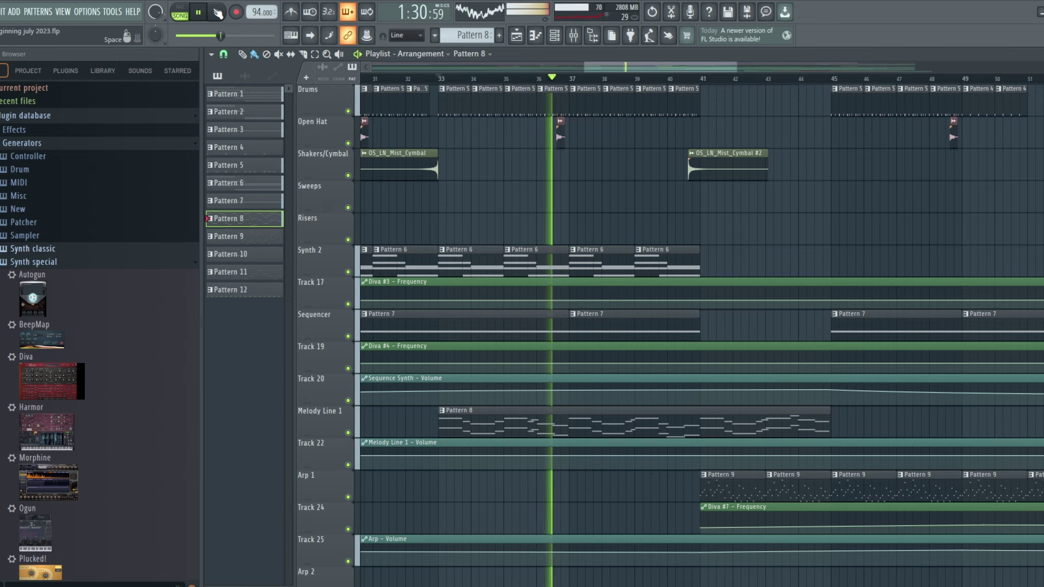
key(space)
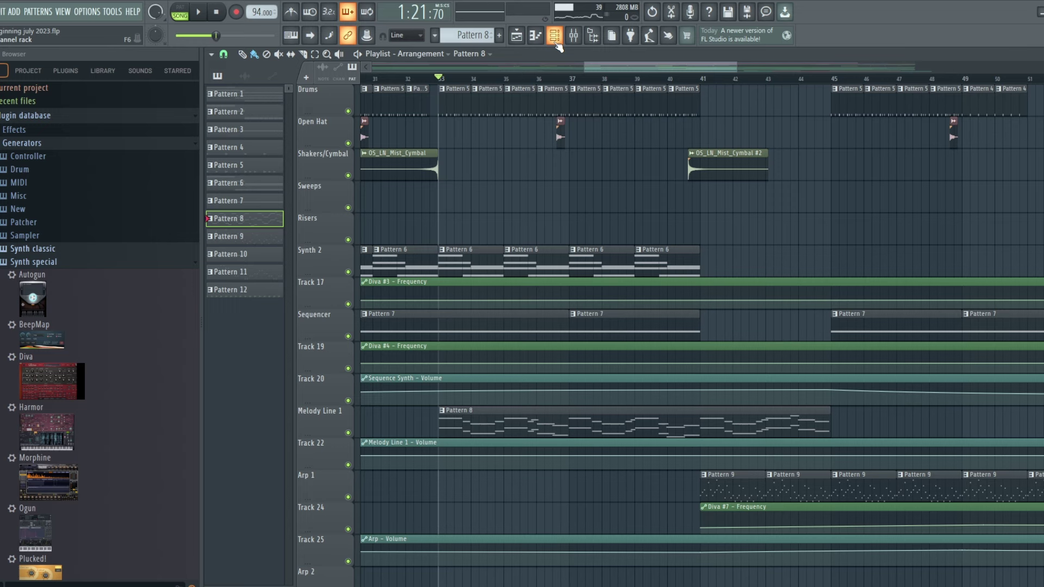
- Place the playhead at bar 41, select Pattern 9 and open its Diva #7 arp notes in the piano roll
click(701, 79)
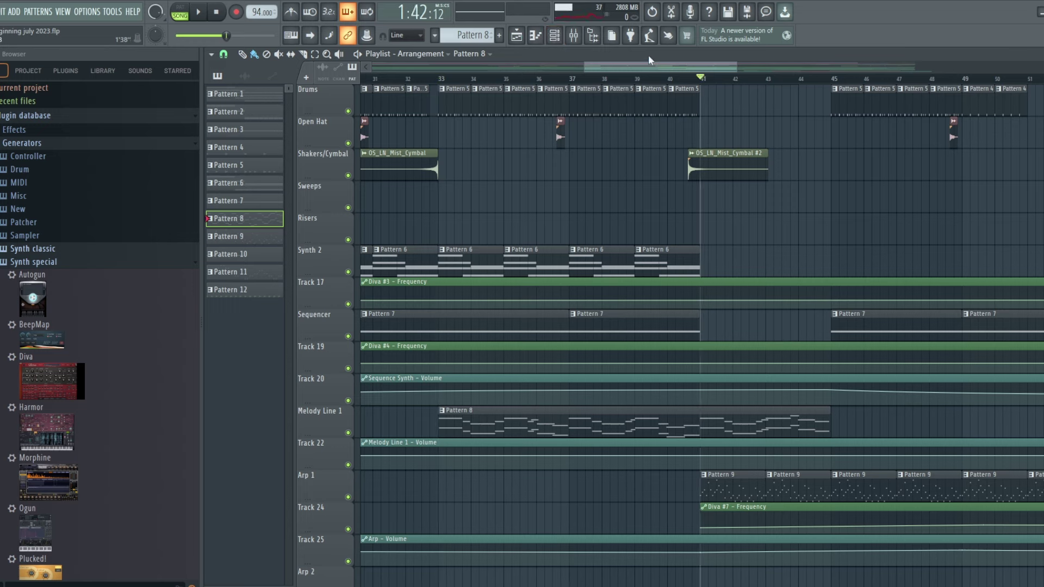
click(468, 35)
click(564, 41)
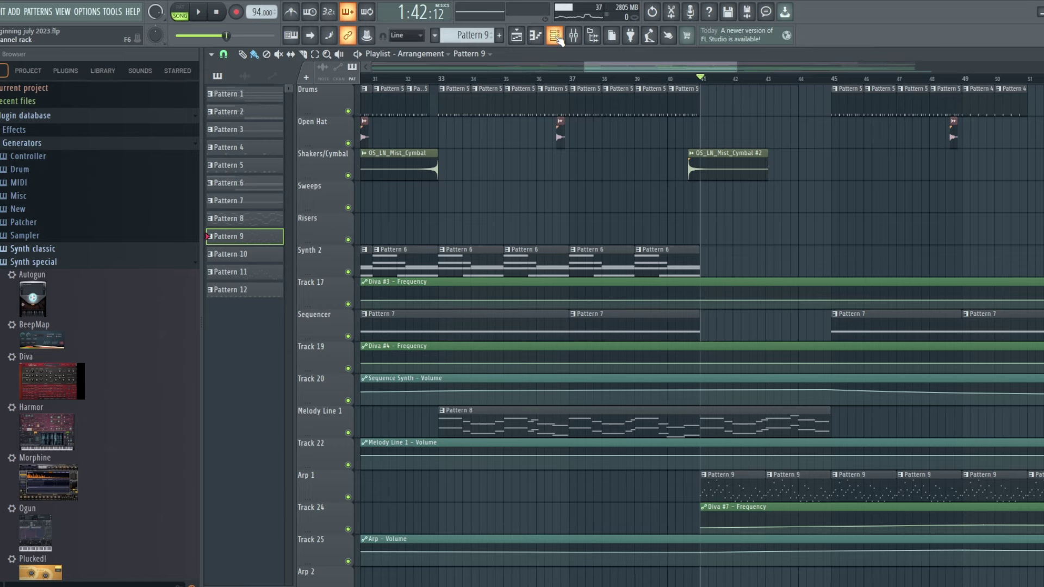
click(559, 42)
click(496, 471)
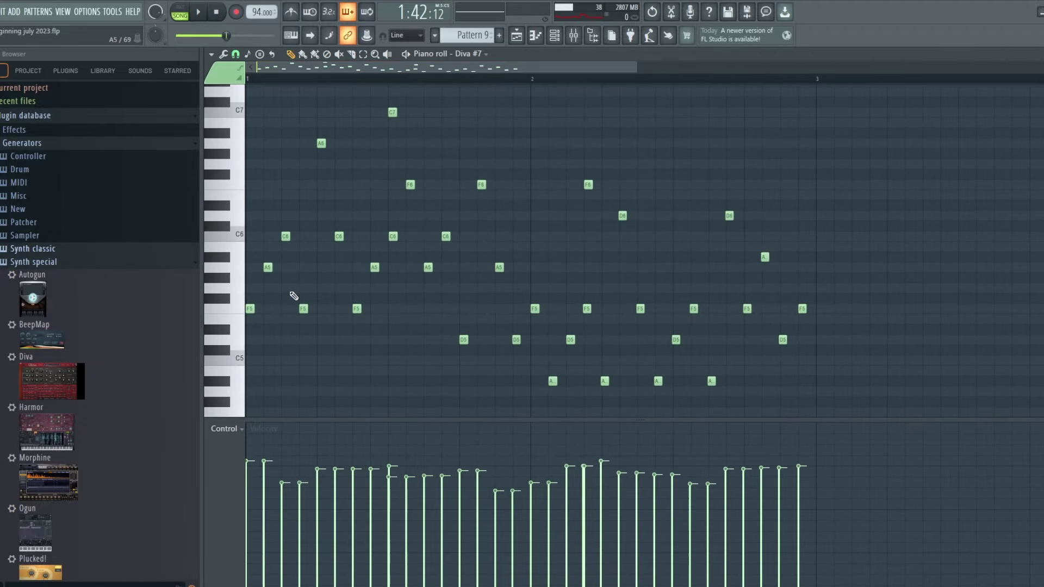
- Play Pattern 9 in pattern mode and examine the synth settings of its Diva #7 arp channel
click(180, 11)
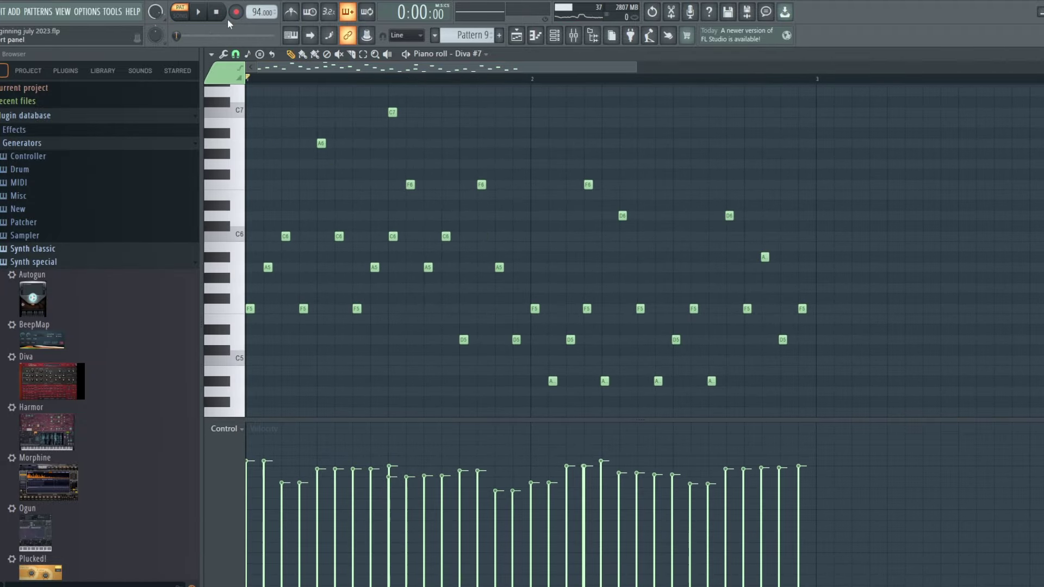
click(201, 12)
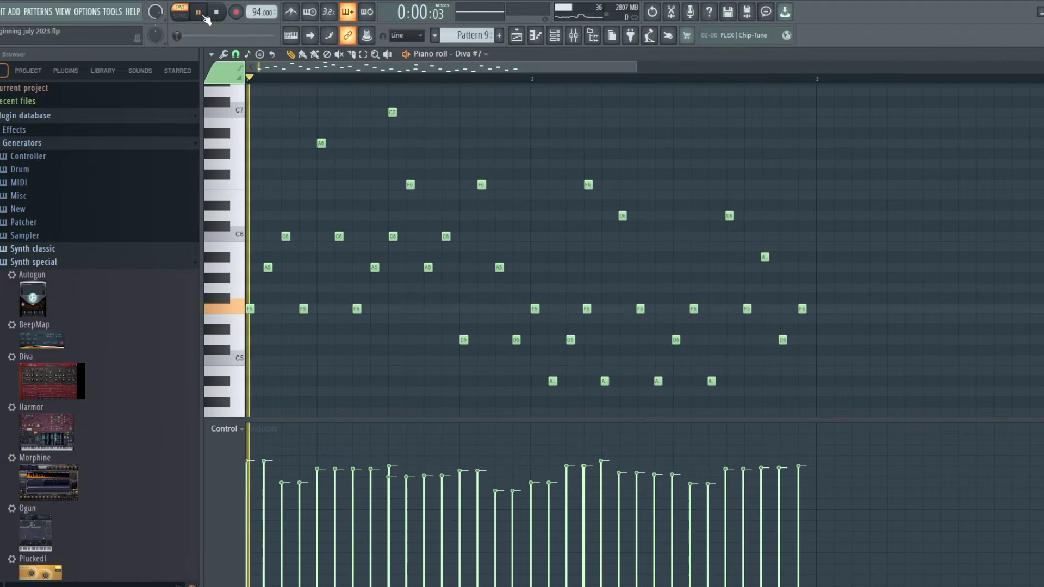
click(555, 38)
click(352, 465)
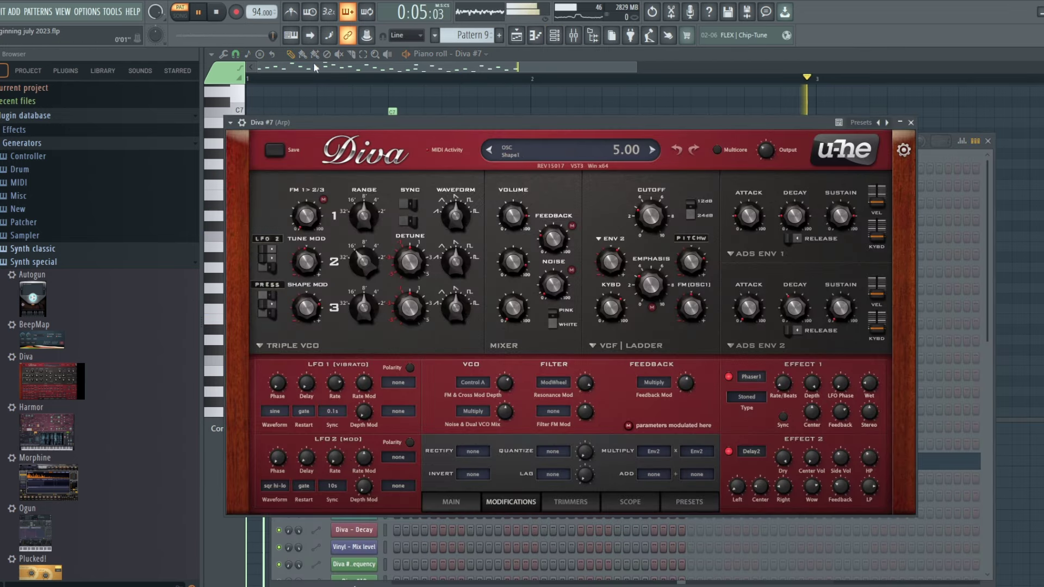
click(220, 11)
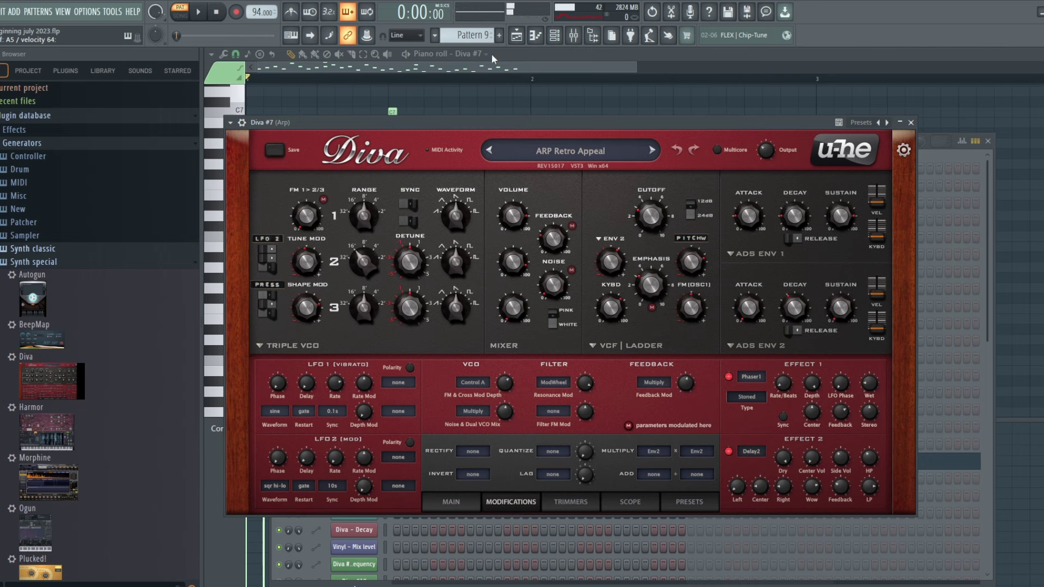
mouse_move(814, 303)
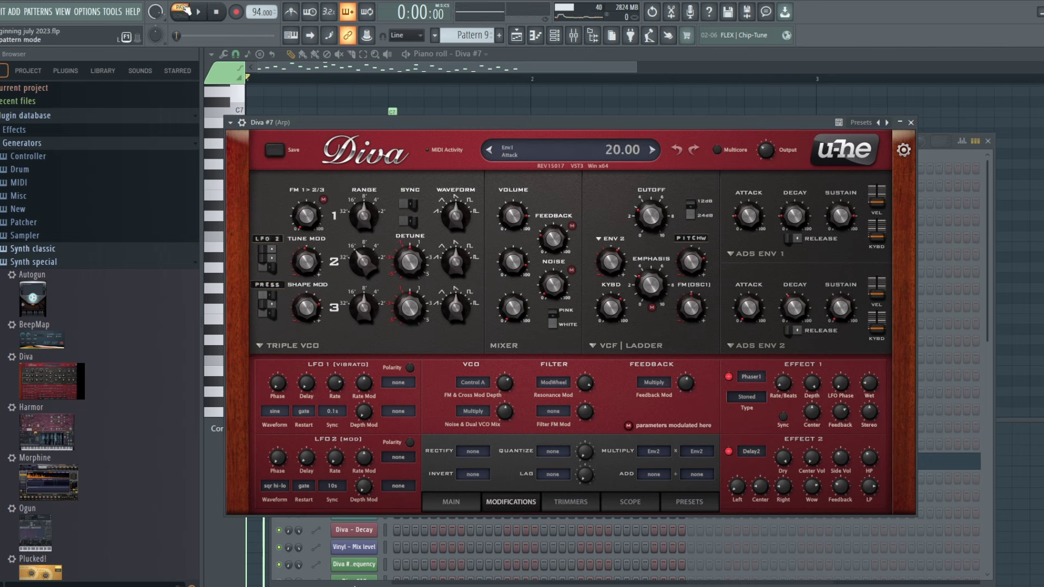
- Show the Arp track in the mixer and examine its Kickstart 2 effect settings
click(558, 36)
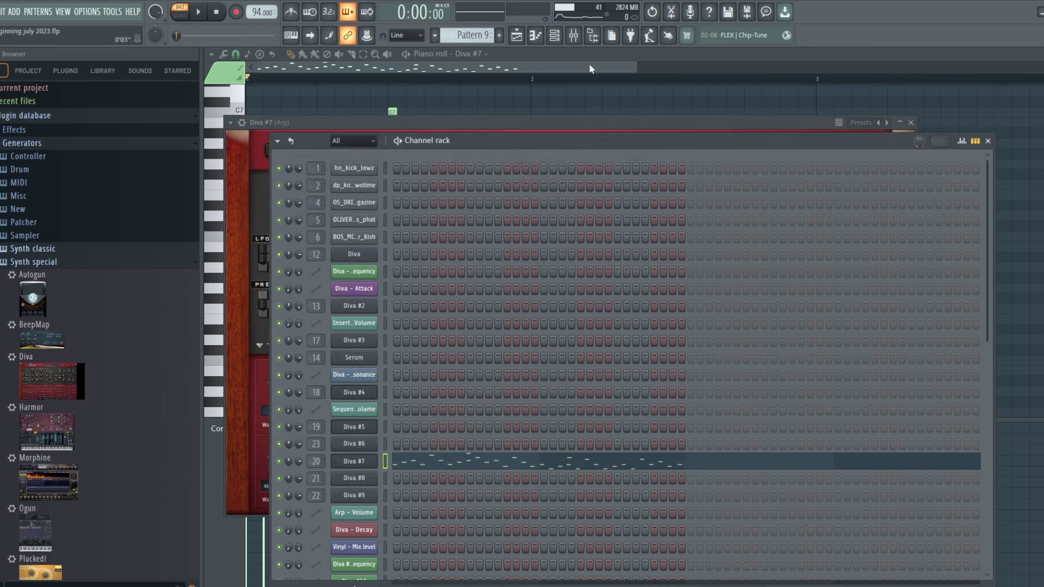
click(578, 40)
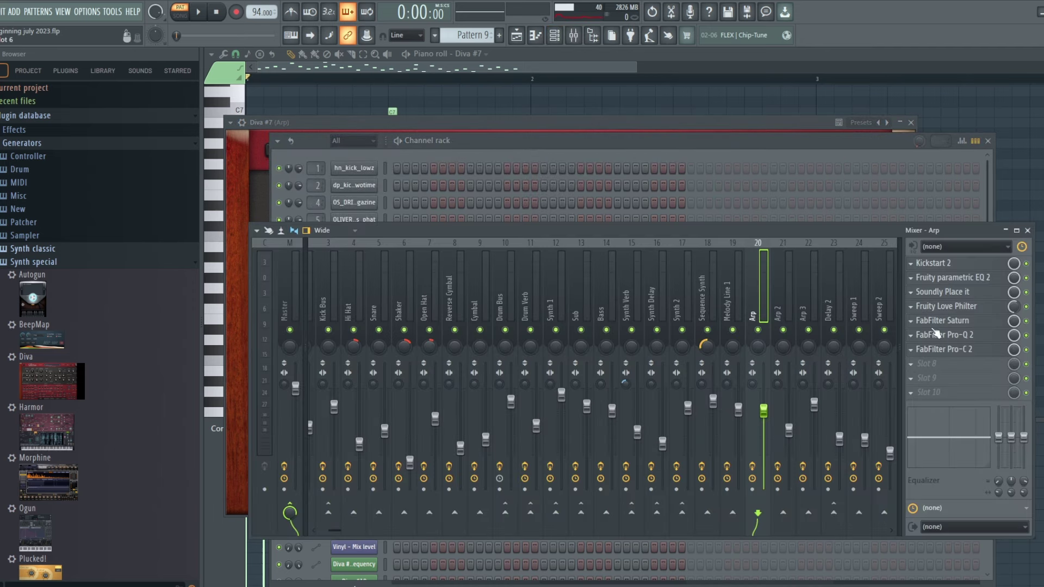
click(955, 264)
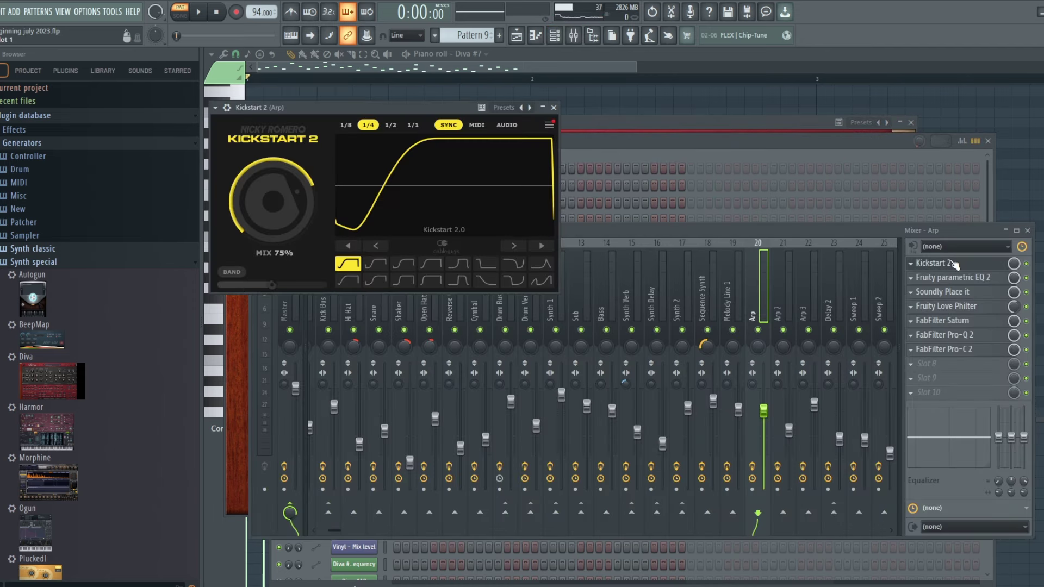
click(955, 264)
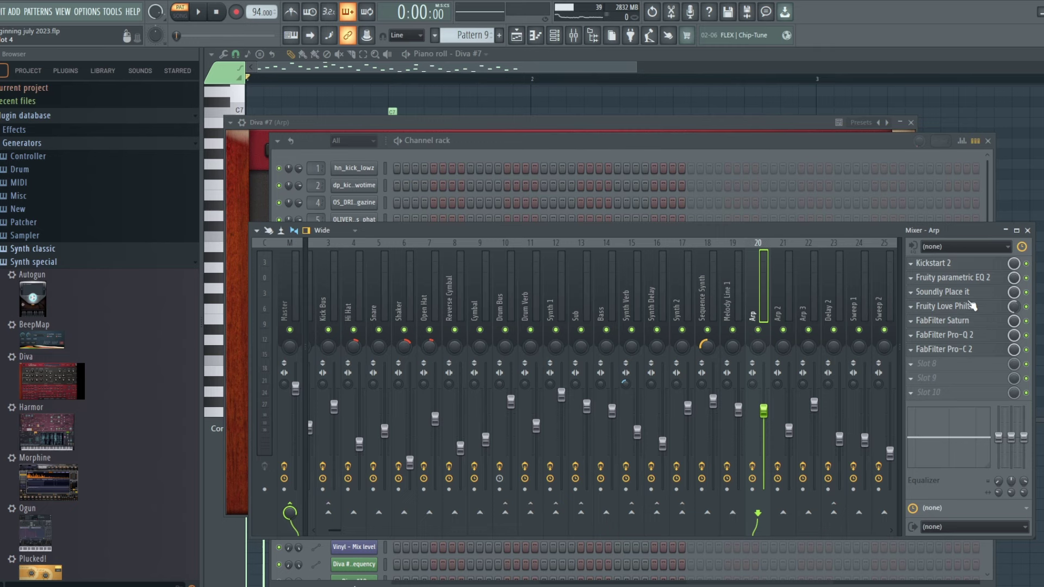
- Open Soundly Place it on the Arp mixer track and play the pattern with the effect bypassed and re-enabled
click(955, 293)
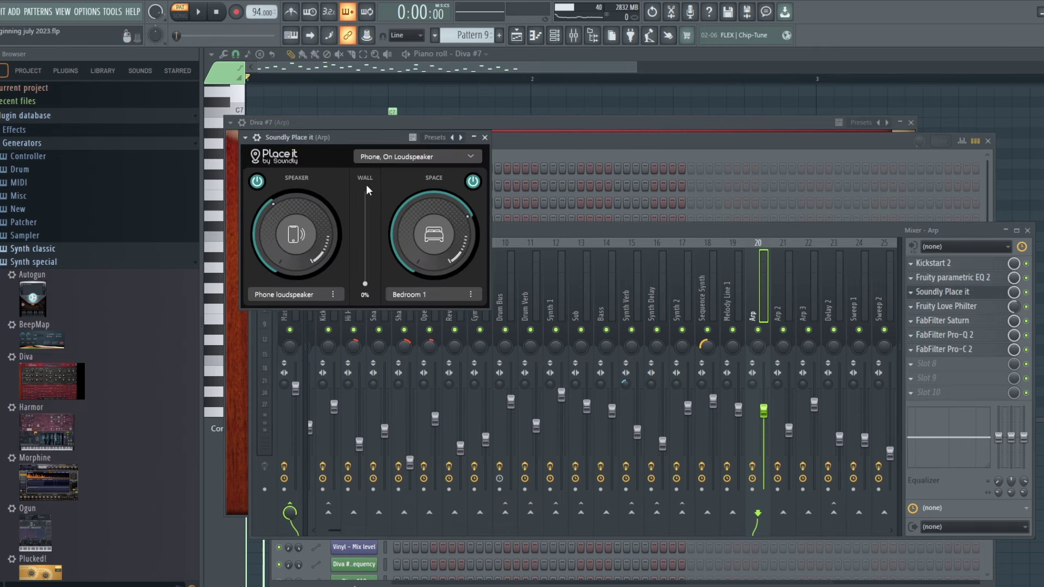
click(199, 18)
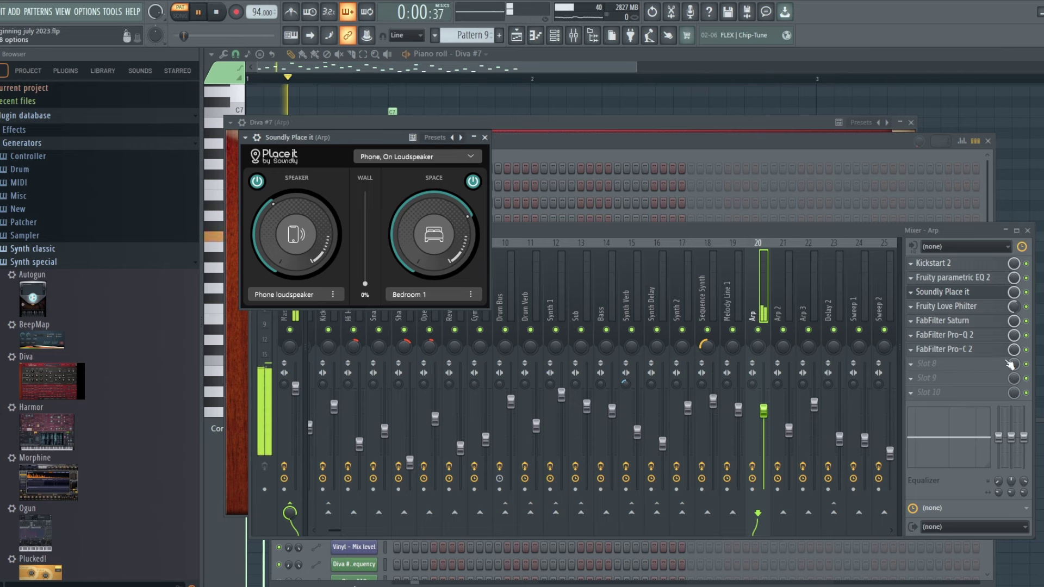
click(1030, 298)
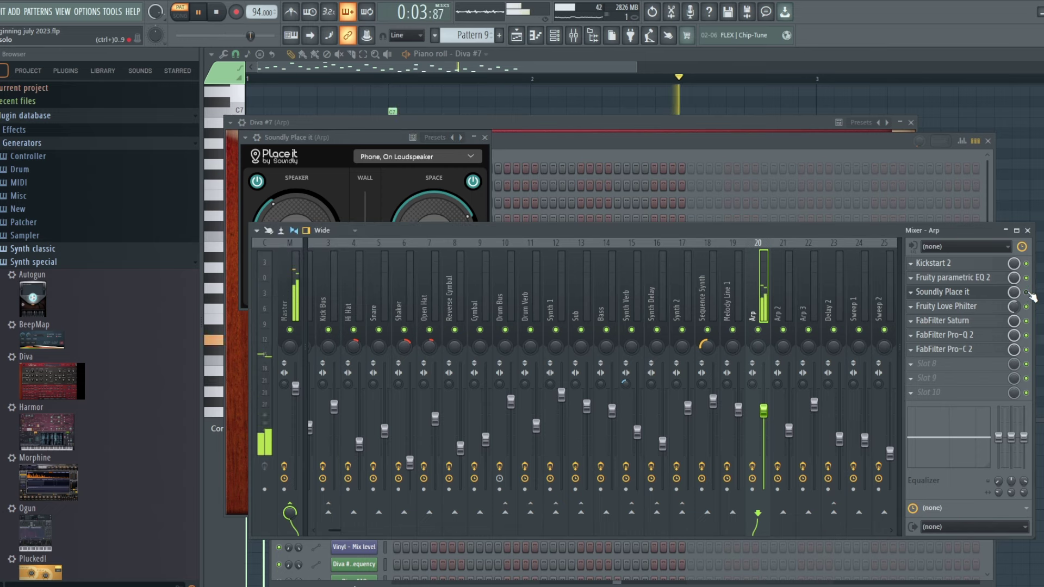
click(373, 137)
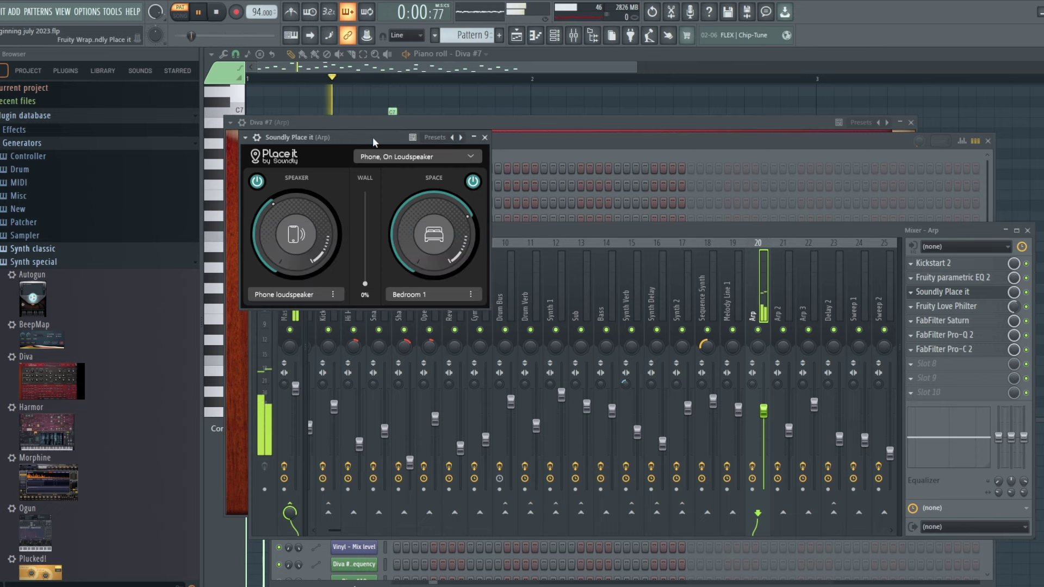
key(space)
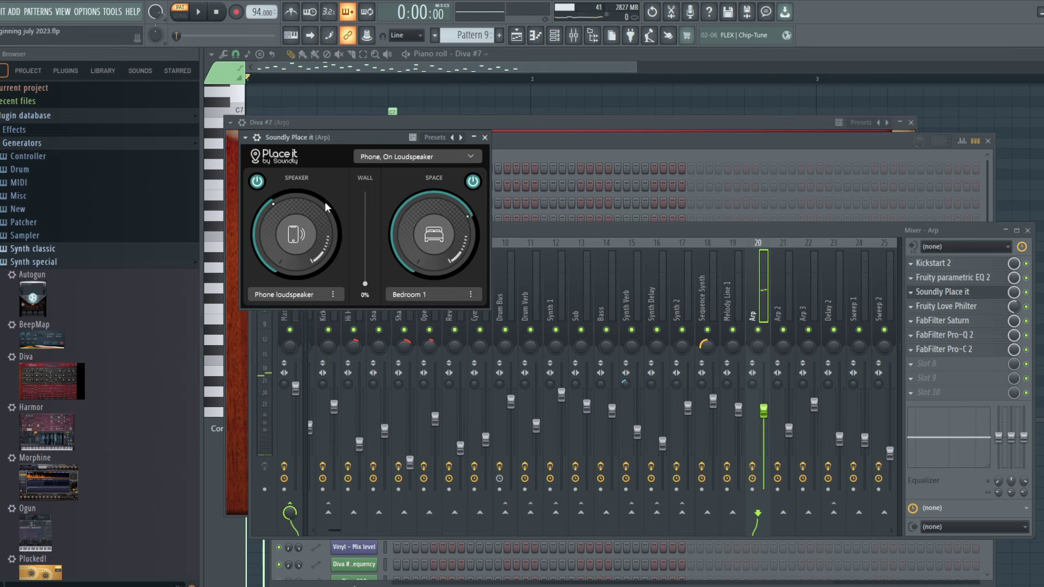
- Replay the arp pattern with Soundly Place it switched off and on again, and examine its Phone, On Loudspeaker preset
drag(324, 137, 349, 141)
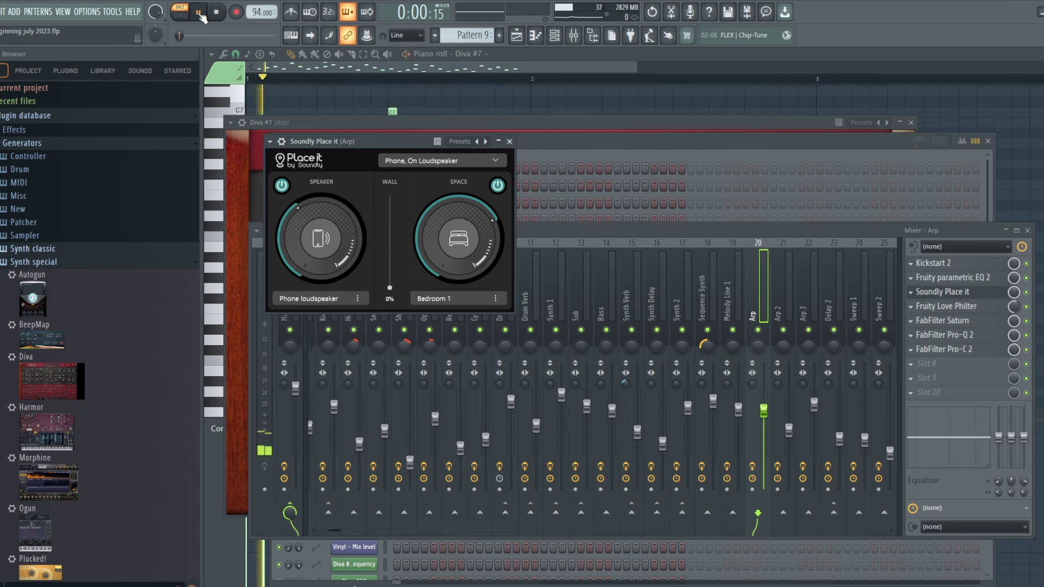
click(1033, 294)
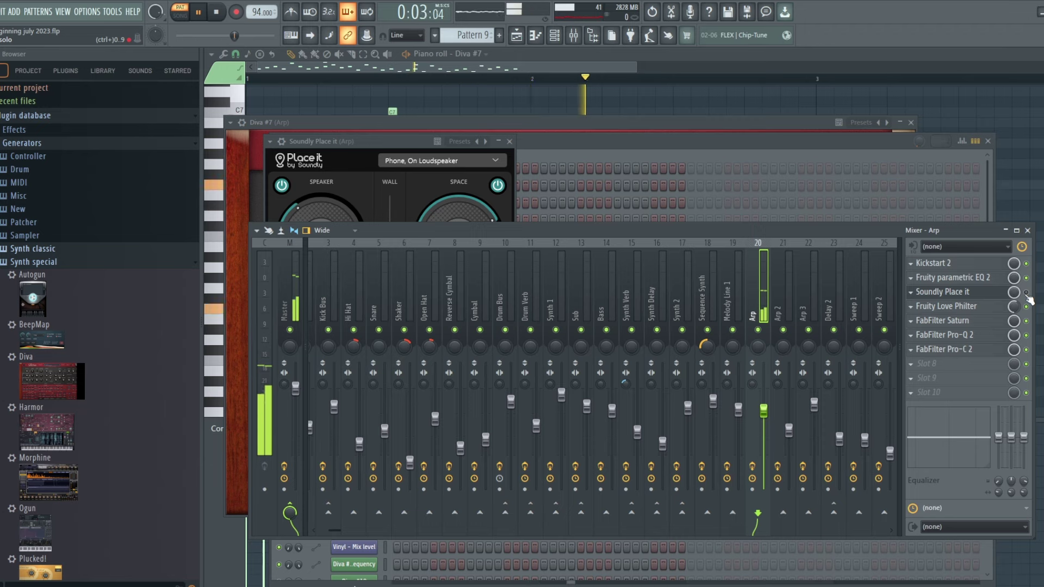
click(403, 140)
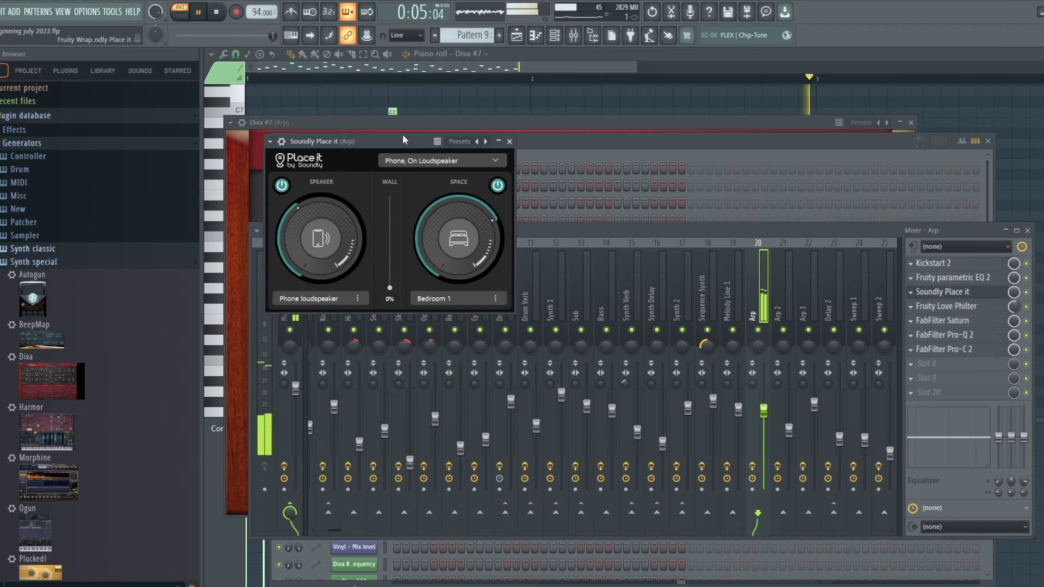
click(217, 12)
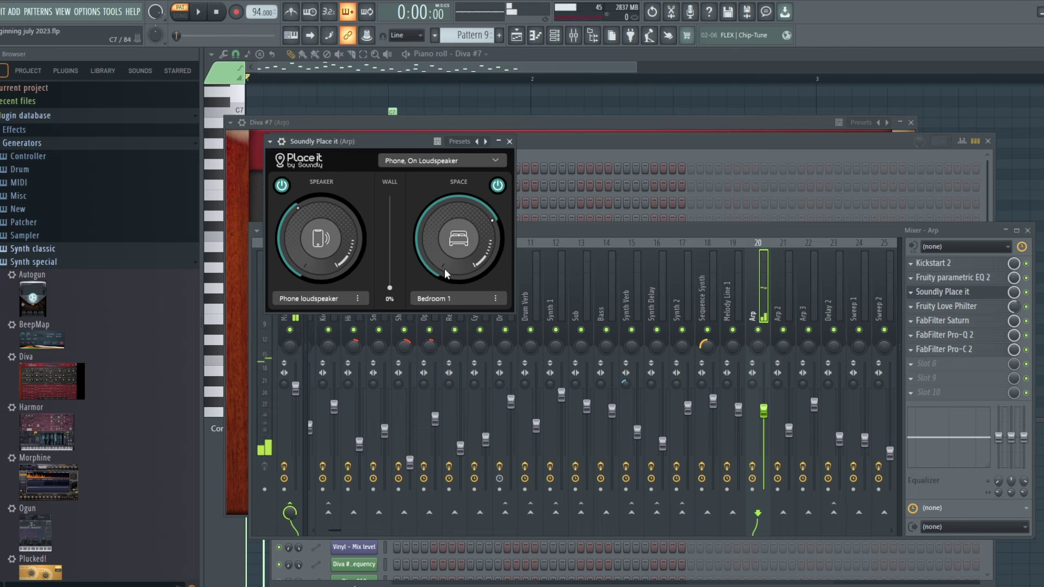
click(459, 162)
click(459, 162)
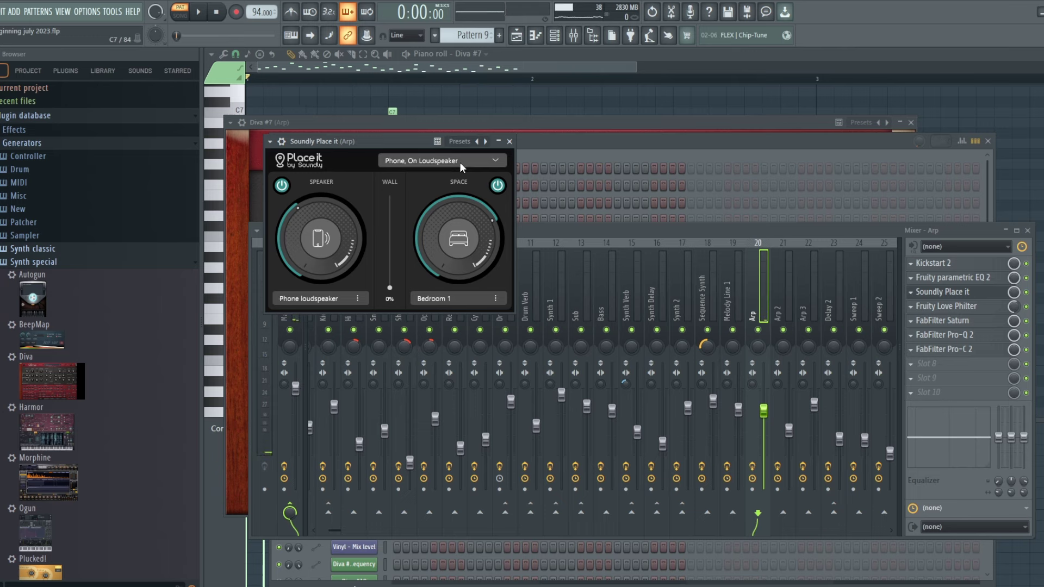
- Open Fruity Love Philter on the Arp mixer track and play the pattern with and without the effect
click(983, 325)
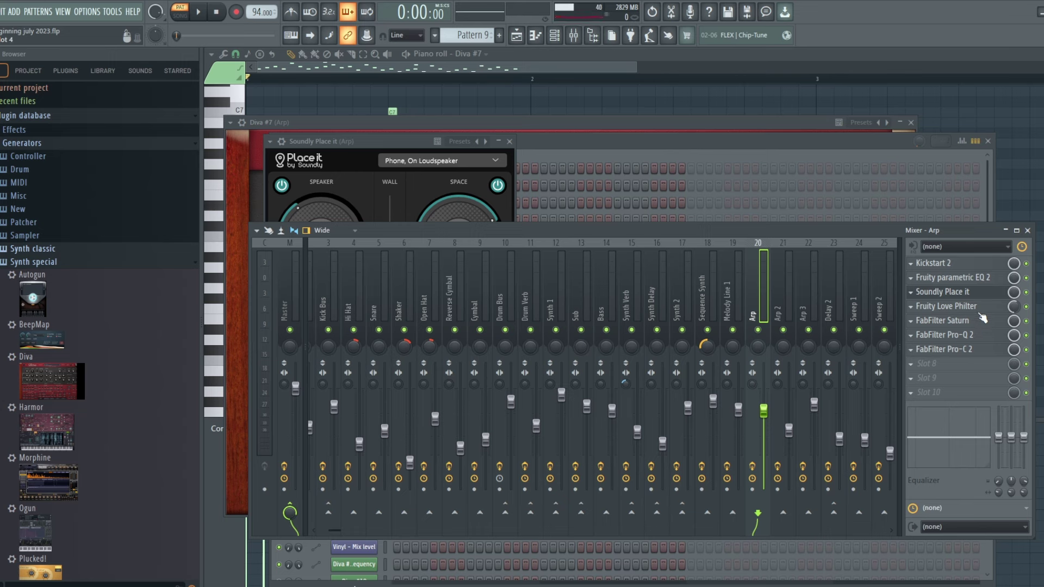
click(981, 314)
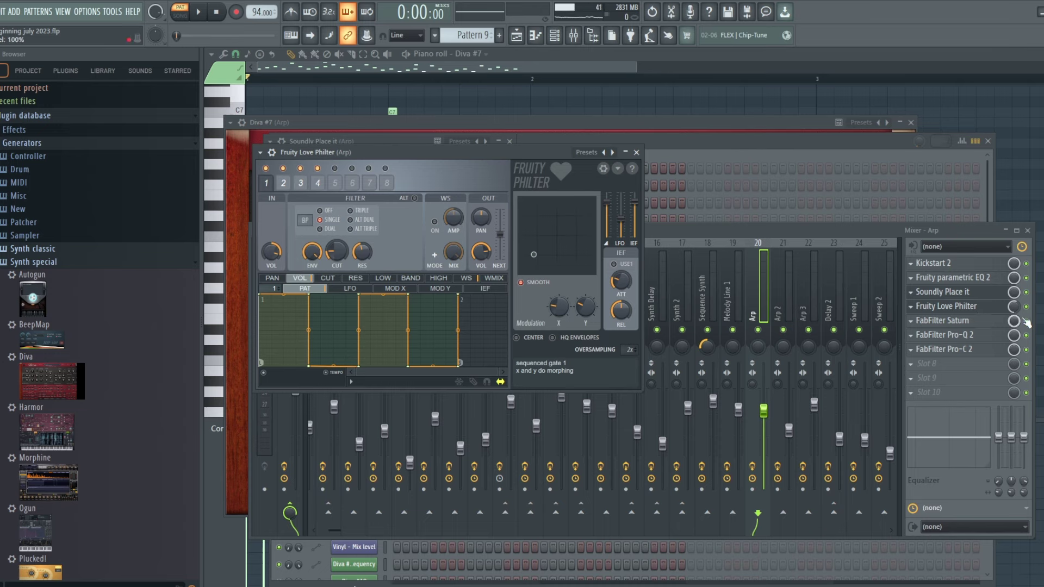
click(199, 14)
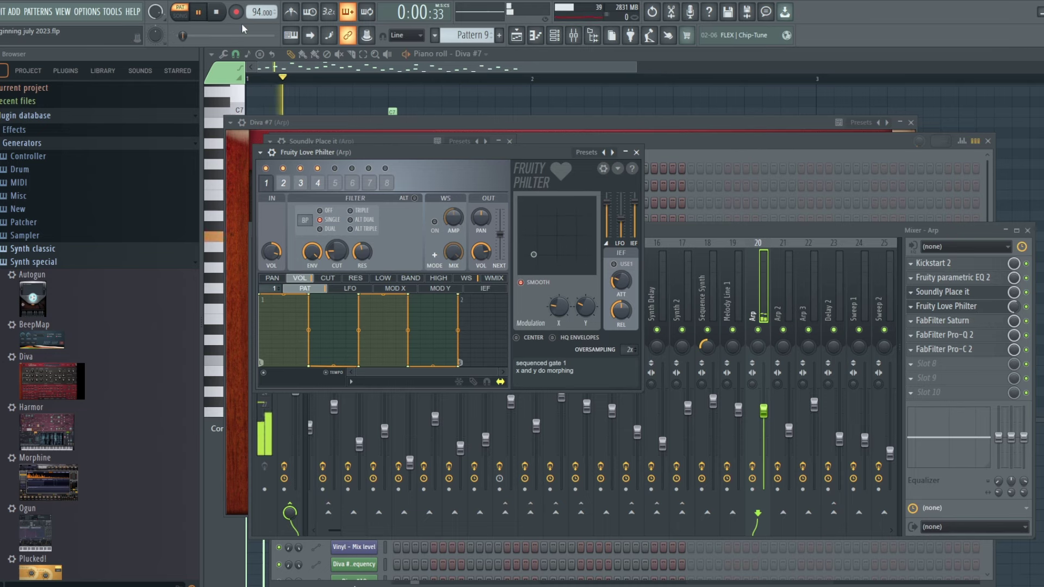
click(1032, 311)
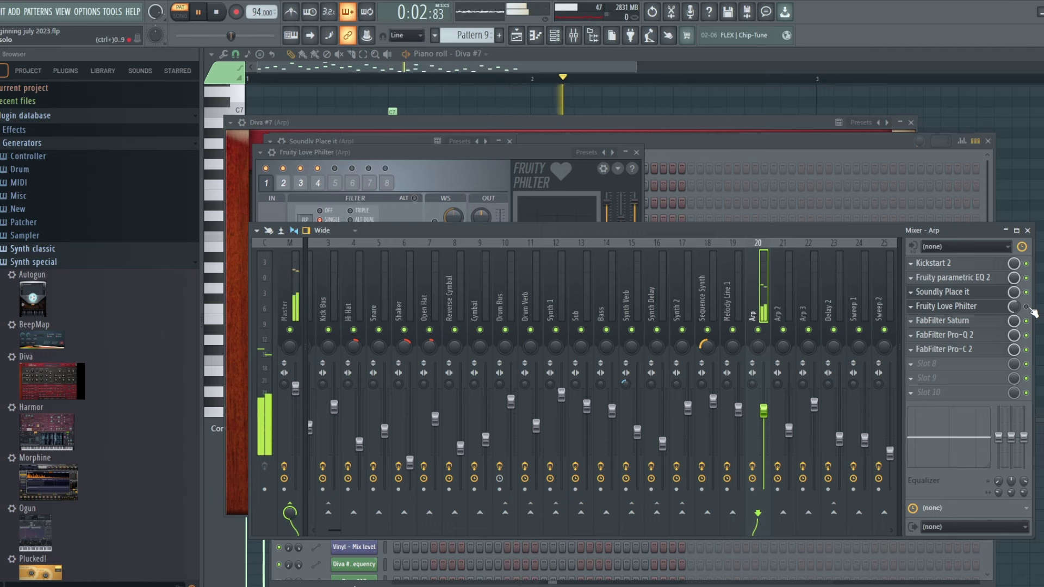
click(462, 155)
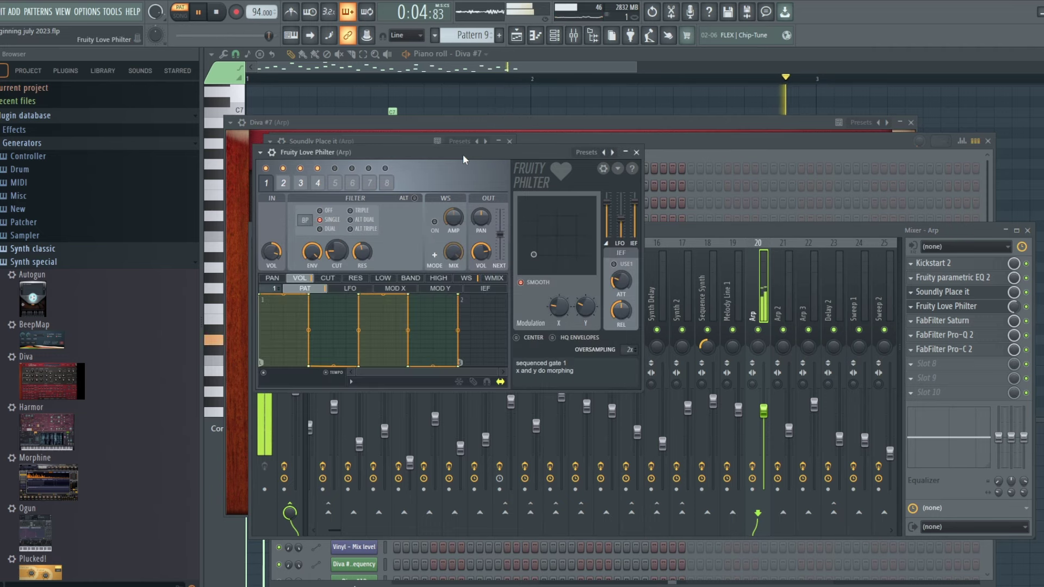
click(218, 13)
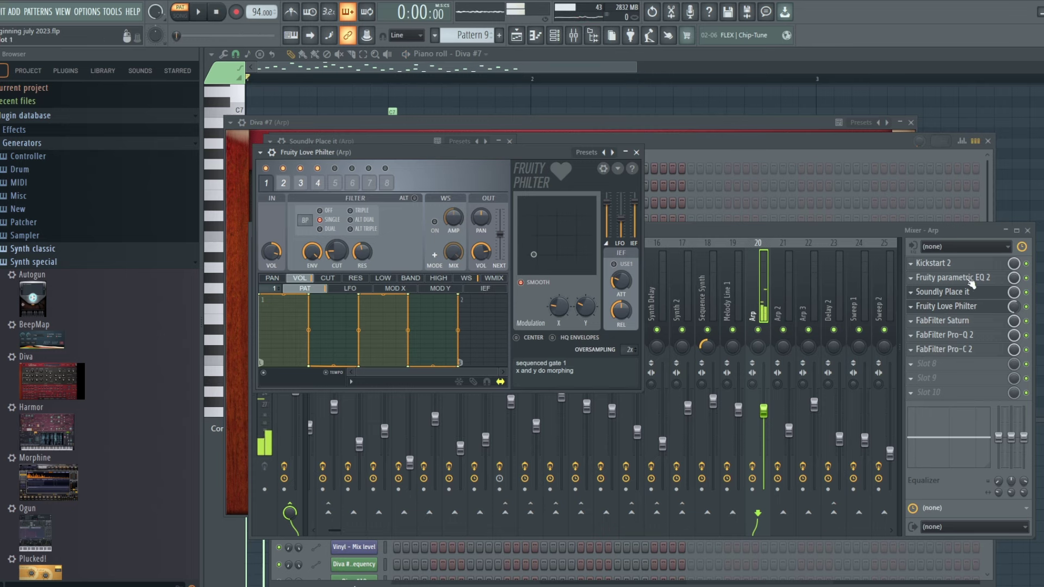
- Examine the FabFilter Pro-Q 2 curve on the Arp mixer track and return to the playlist
click(944, 339)
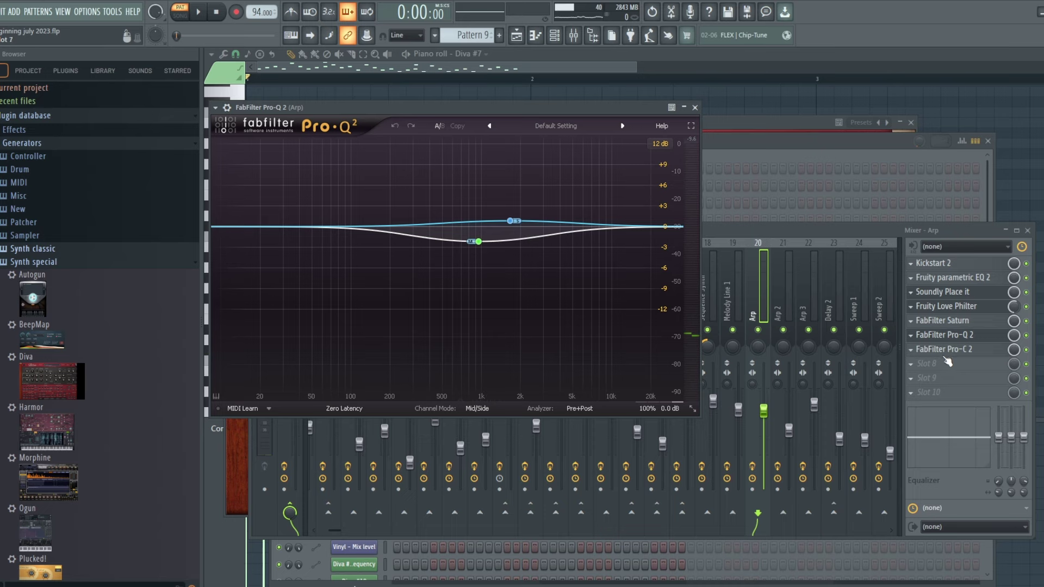
click(829, 237)
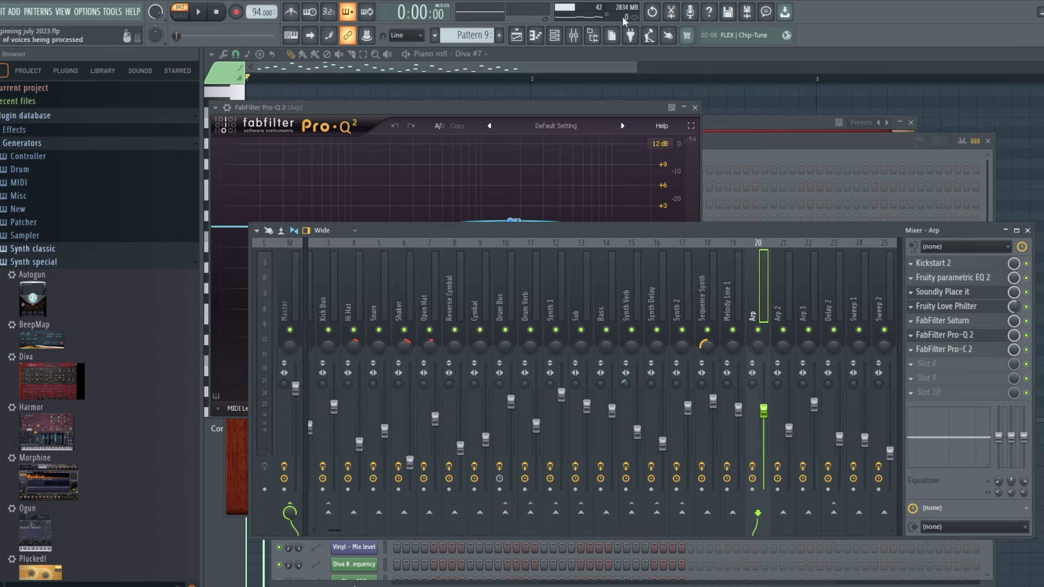
click(517, 36)
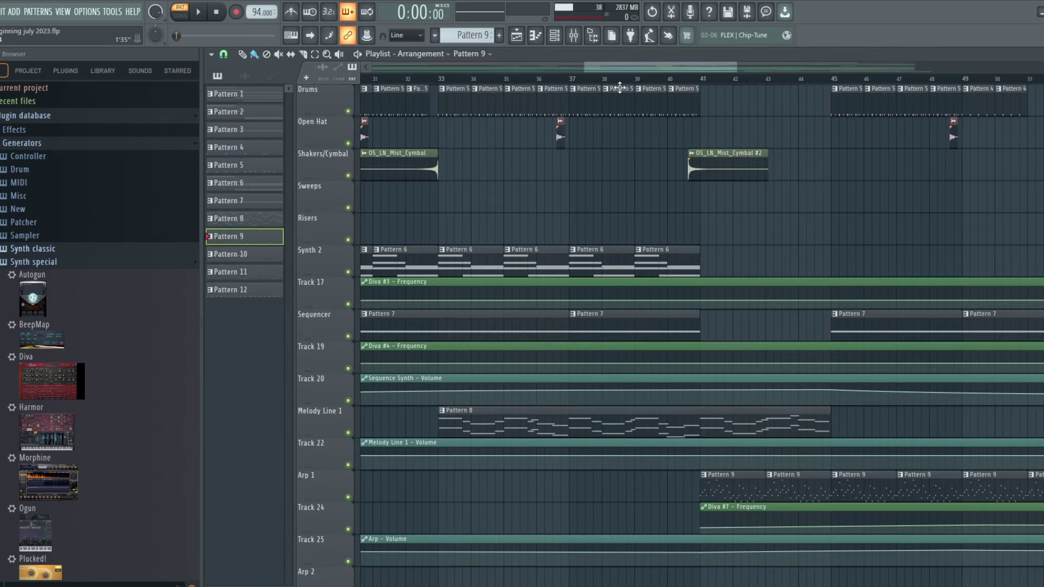
- Switch back to song mode and place the playhead at bar 37, ahead of the Arp 1 clips
click(702, 80)
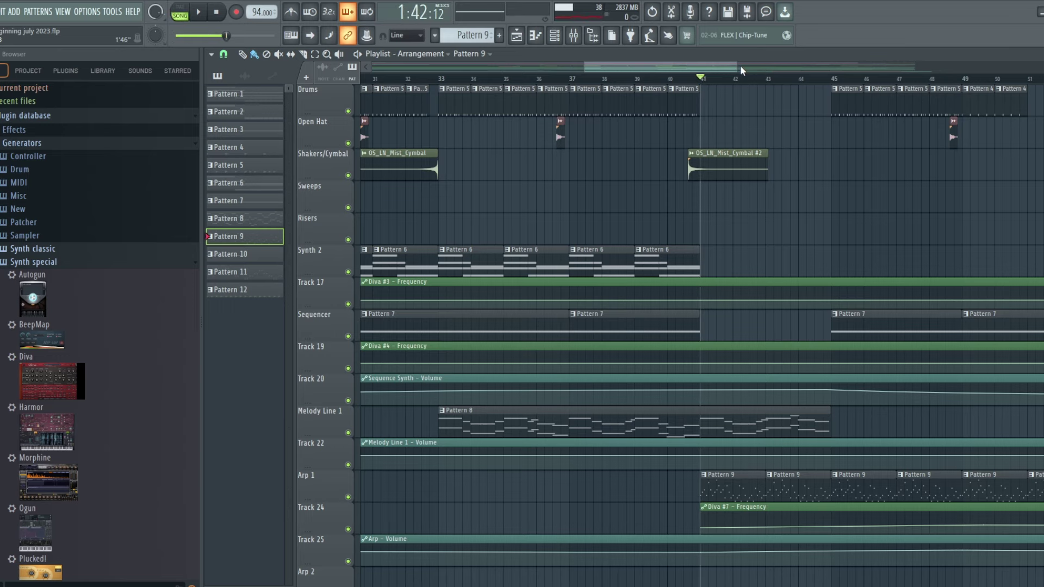
drag(740, 66, 847, 75)
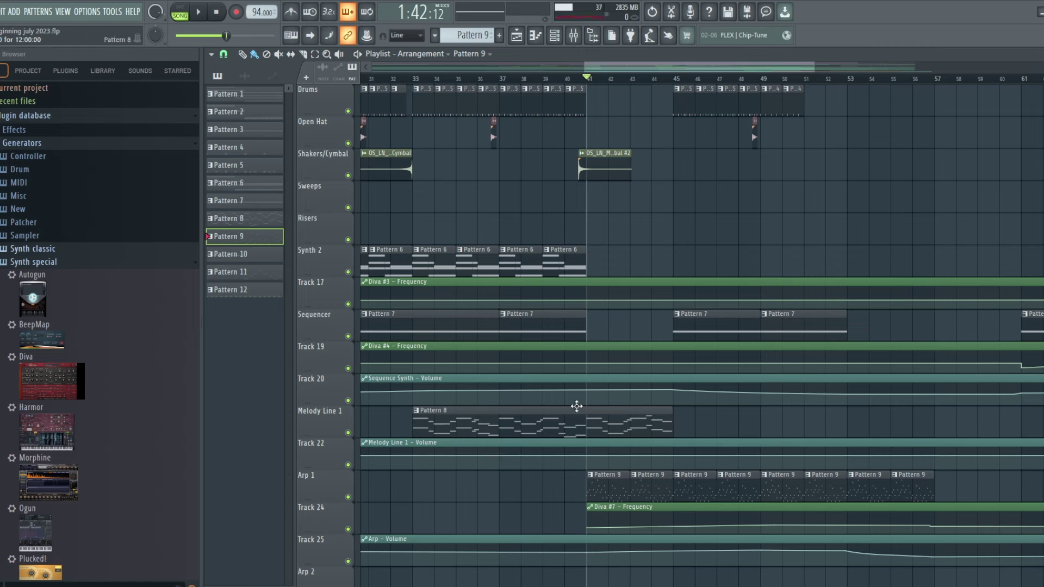
click(502, 80)
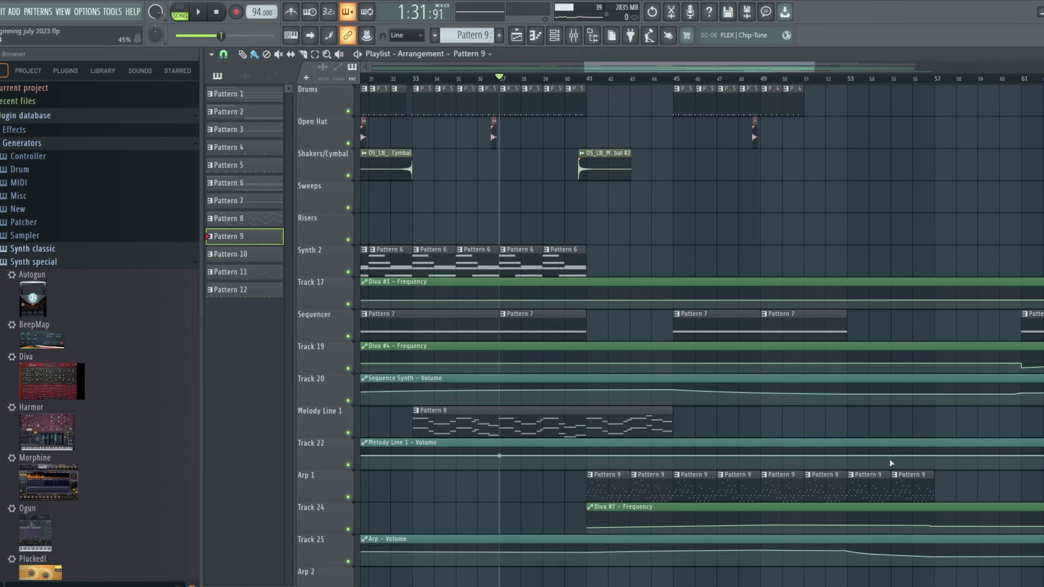
- Look over the arrangement through bar 73 to examine where the drum, bass, synth, sequencer and arp clips drop out and return
scroll(890, 457, up, 3)
scroll(870, 419, up, 6)
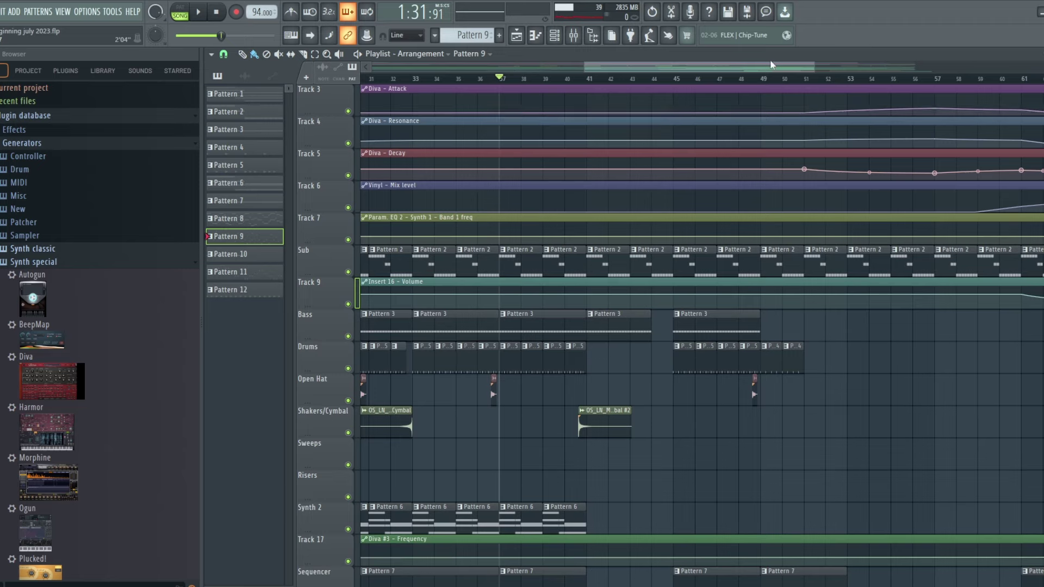
drag(770, 65, 864, 66)
scroll(872, 246, down, 5)
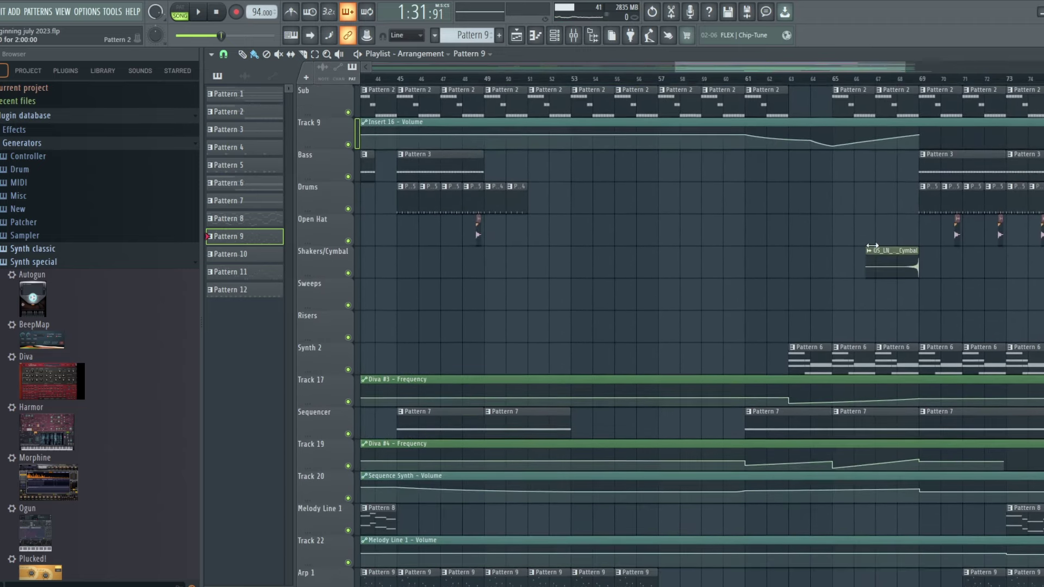
scroll(872, 246, down, 3)
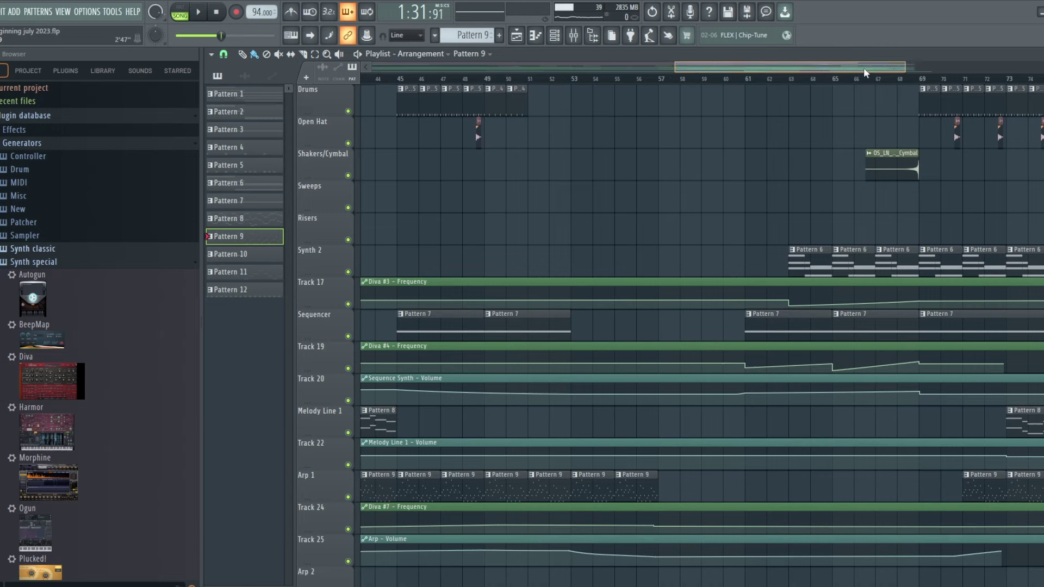
drag(863, 68, 790, 70)
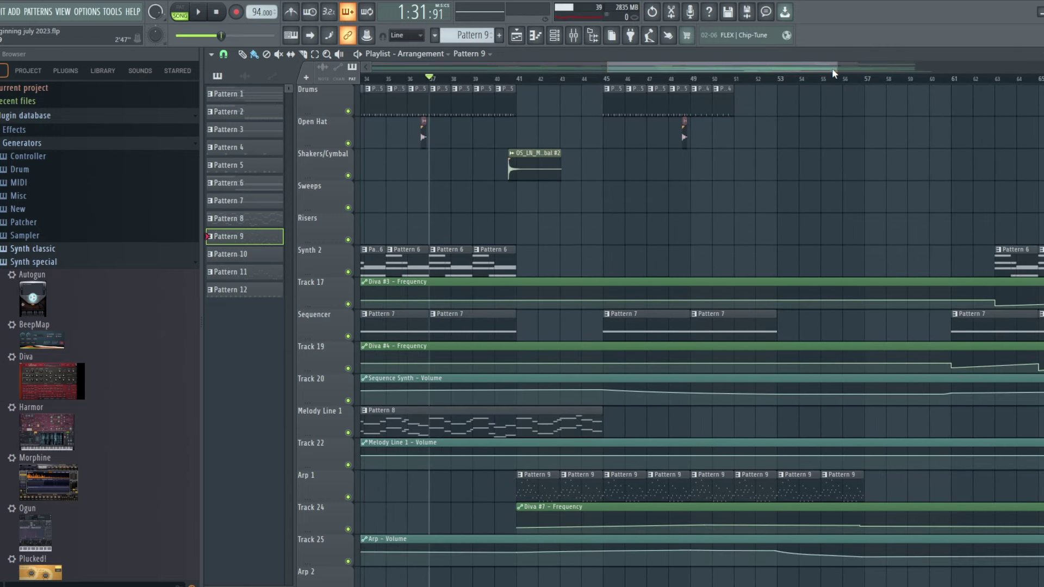
- Play the song from bar 37 and follow the drum, bass, synth automation and arp tracks through the breakdown to about bar 58
drag(835, 67, 917, 71)
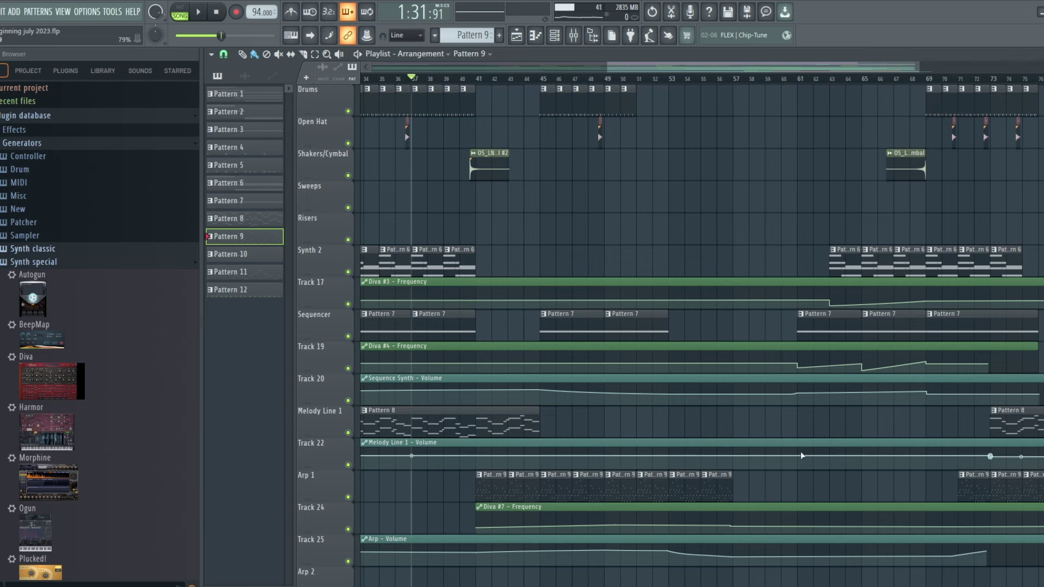
click(199, 14)
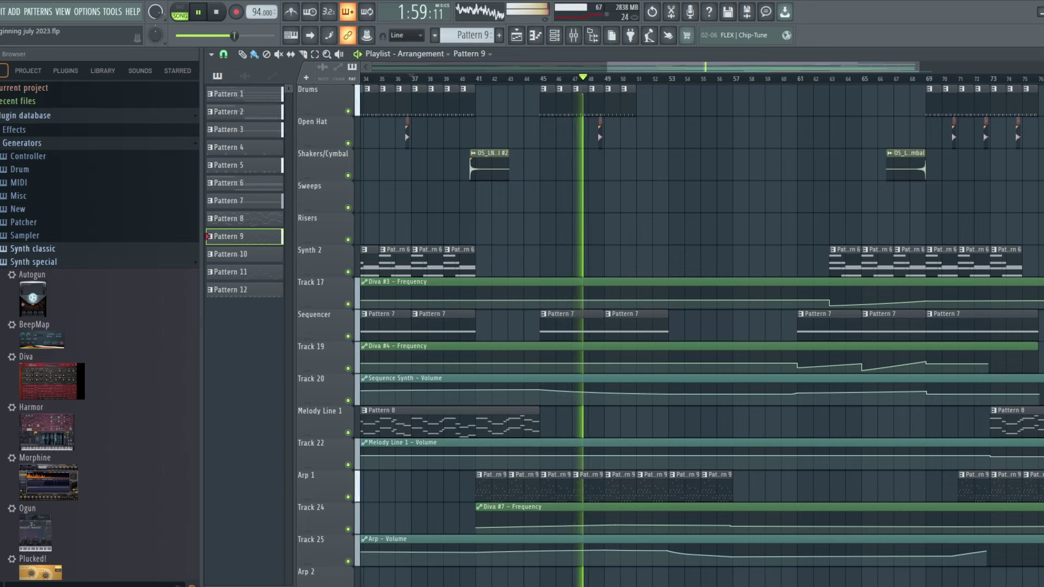
scroll(717, 145, up, 1)
scroll(671, 335, up, 2)
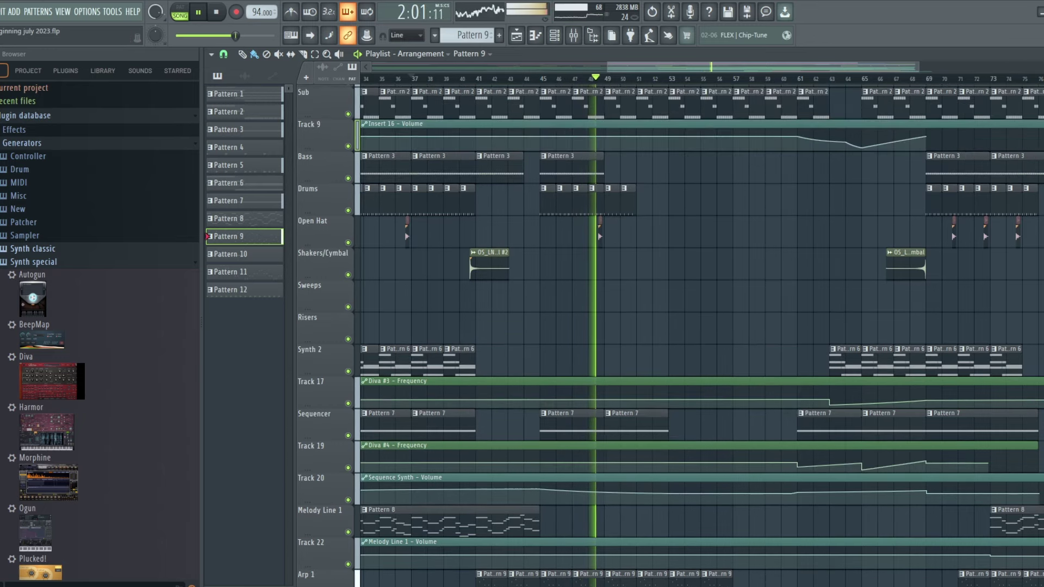
scroll(671, 335, up, 4)
scroll(670, 335, down, 8)
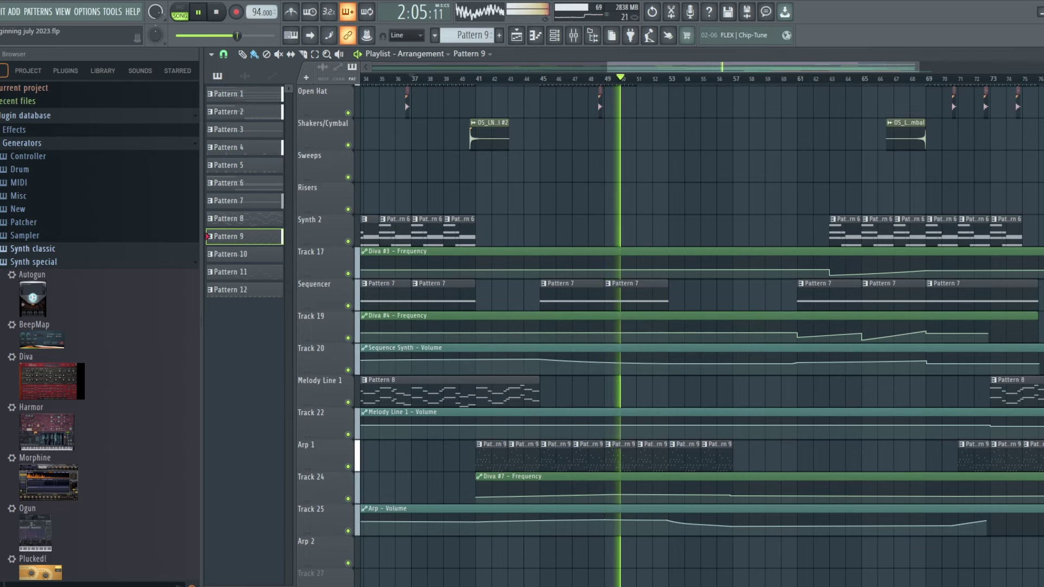
scroll(670, 335, up, 11)
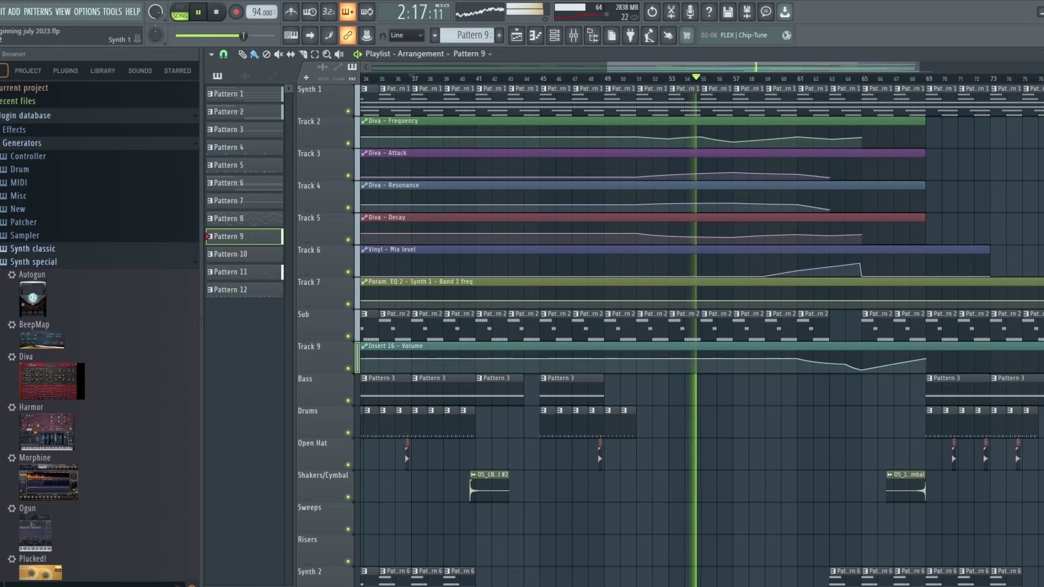
scroll(670, 335, down, 4)
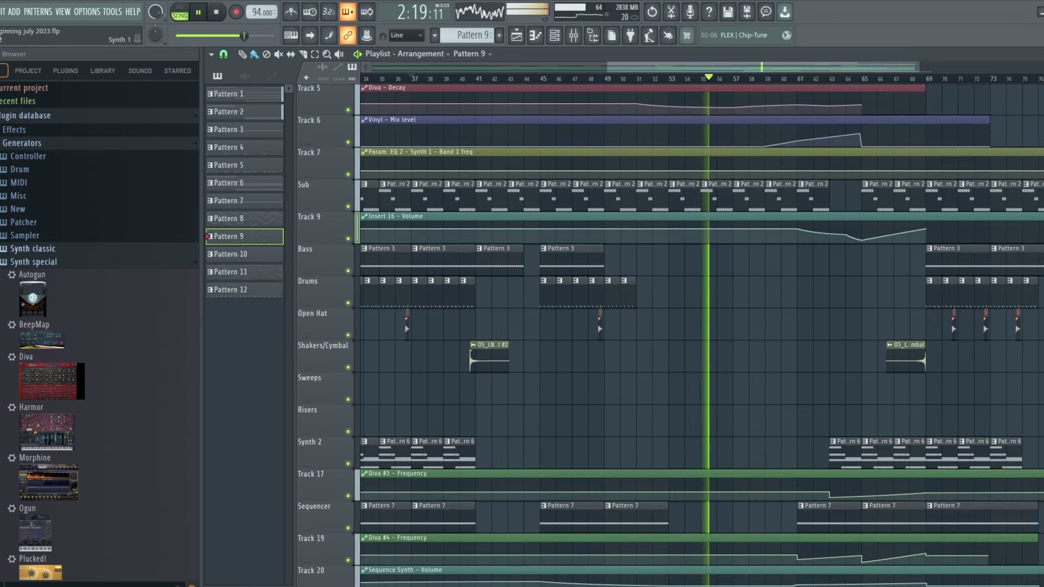
scroll(670, 335, down, 7)
scroll(670, 335, down, 7)
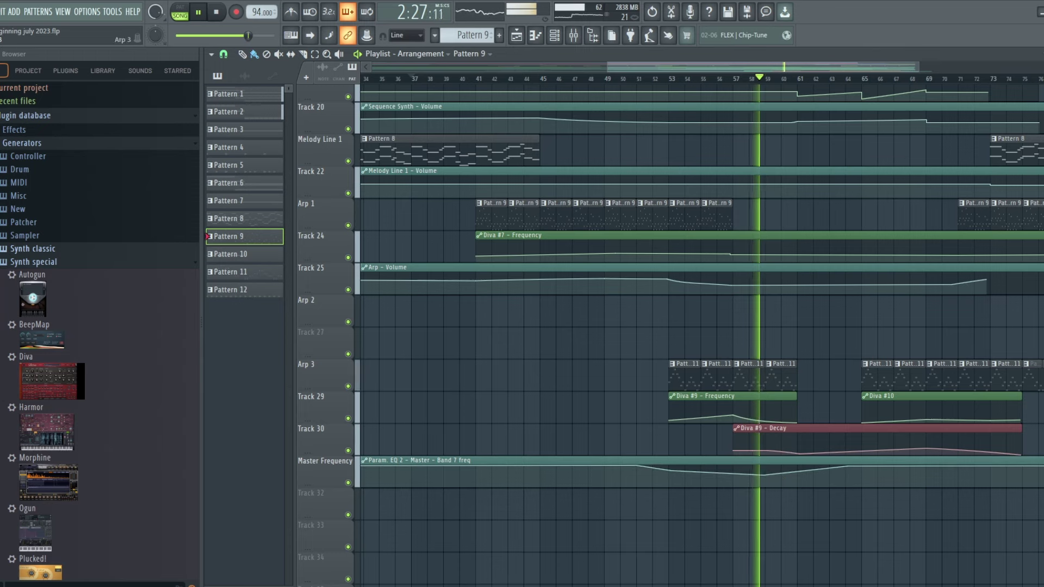
- Follow the build-up's sequencer, Synth 2, sub and automation tracks during playback to about bar 76, and stop the song
scroll(670, 335, up, 1)
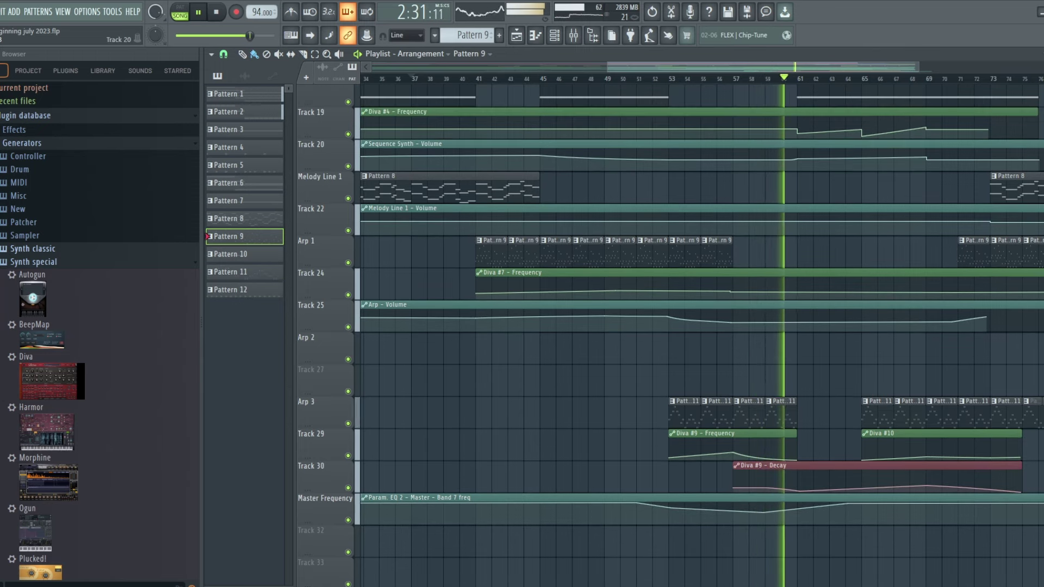
scroll(670, 335, up, 4)
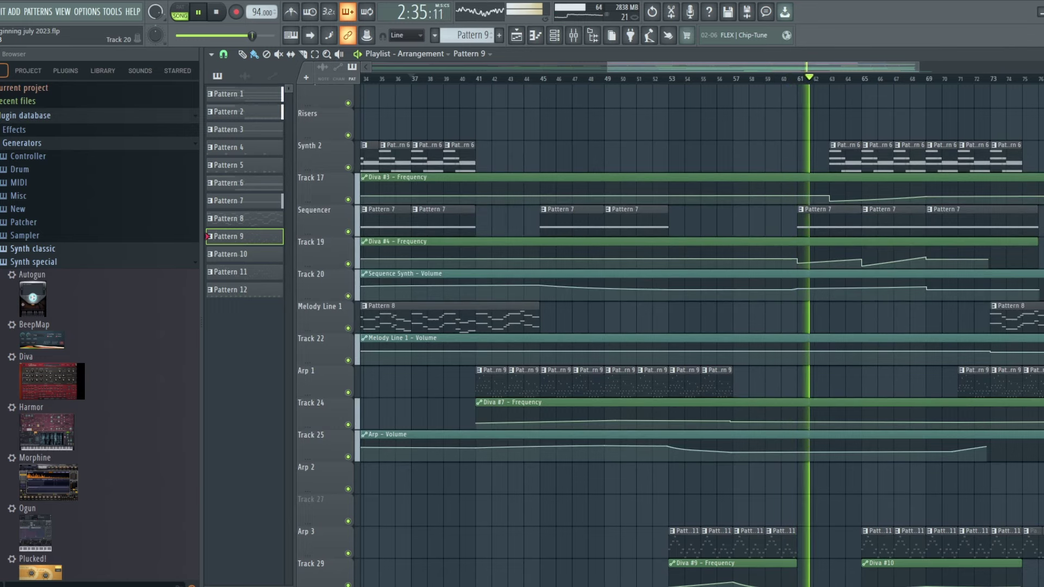
scroll(670, 335, up, 9)
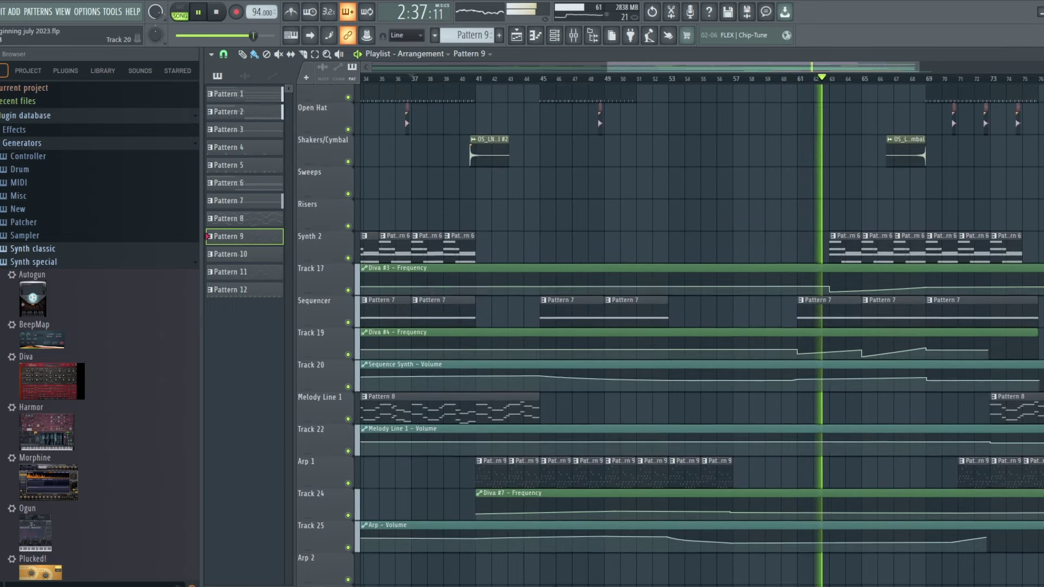
scroll(670, 335, up, 5)
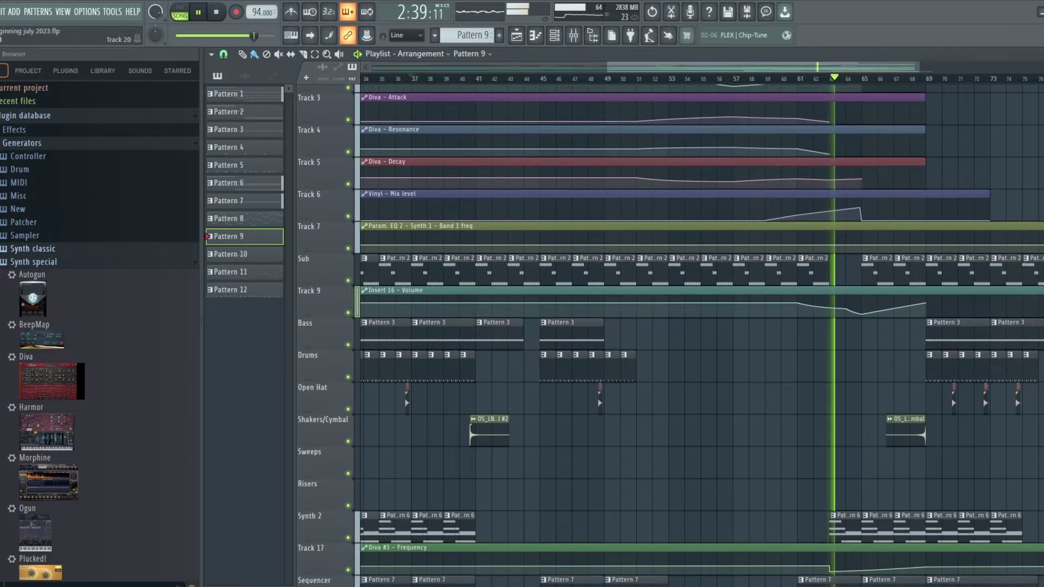
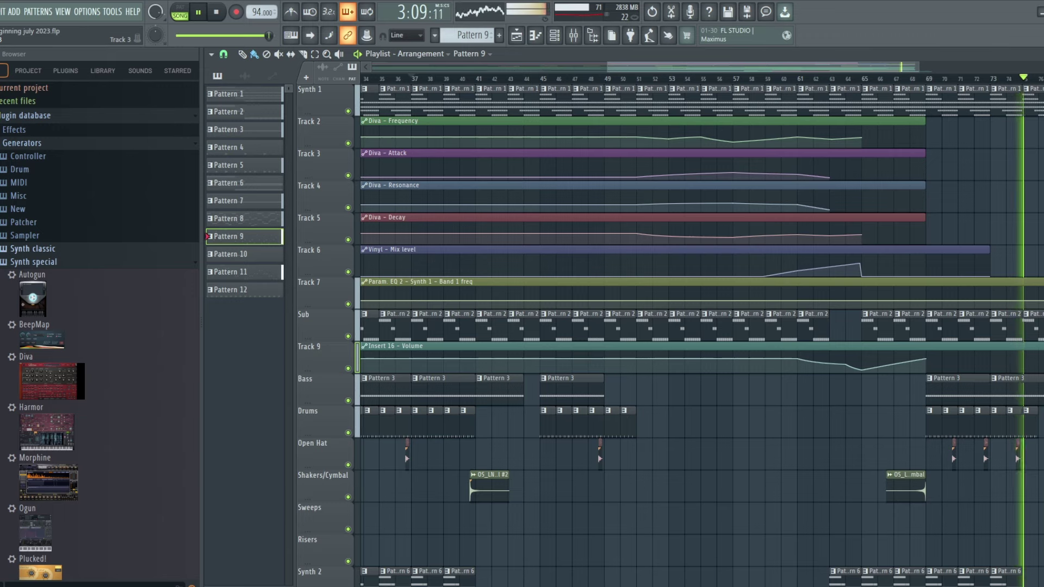
scroll(702, 334, down, 5)
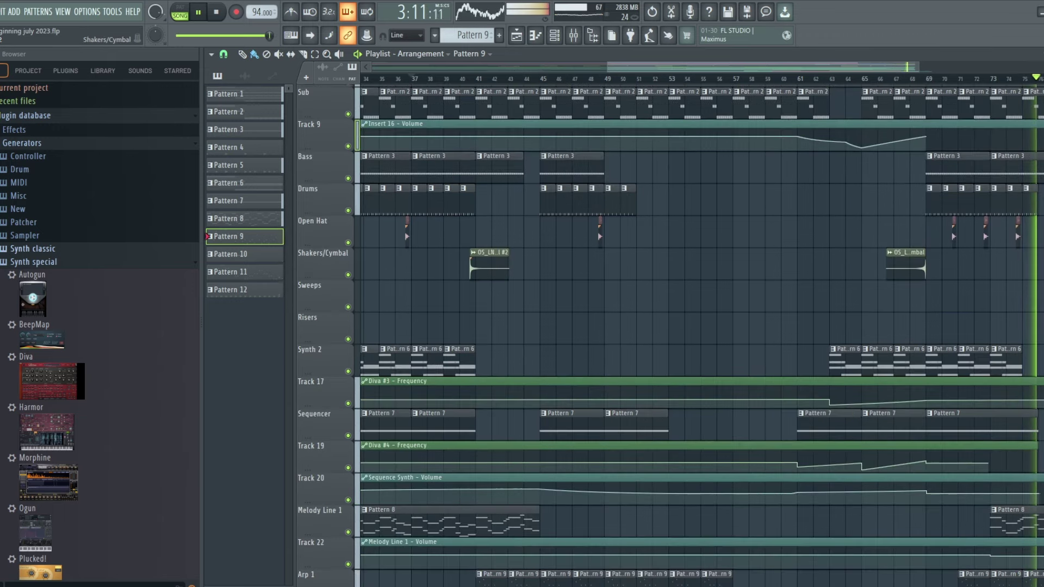
click(219, 13)
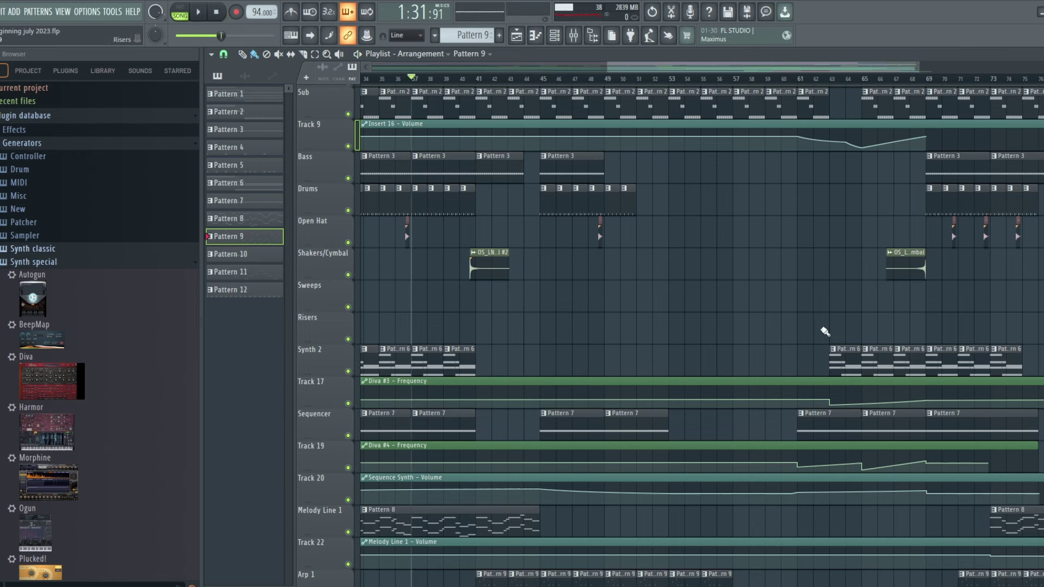
- Look over all tracks around bars 61 to 76 to examine where the sub, bass, drum, melody and arp clips return and the automation changes
scroll(797, 294, down, 3)
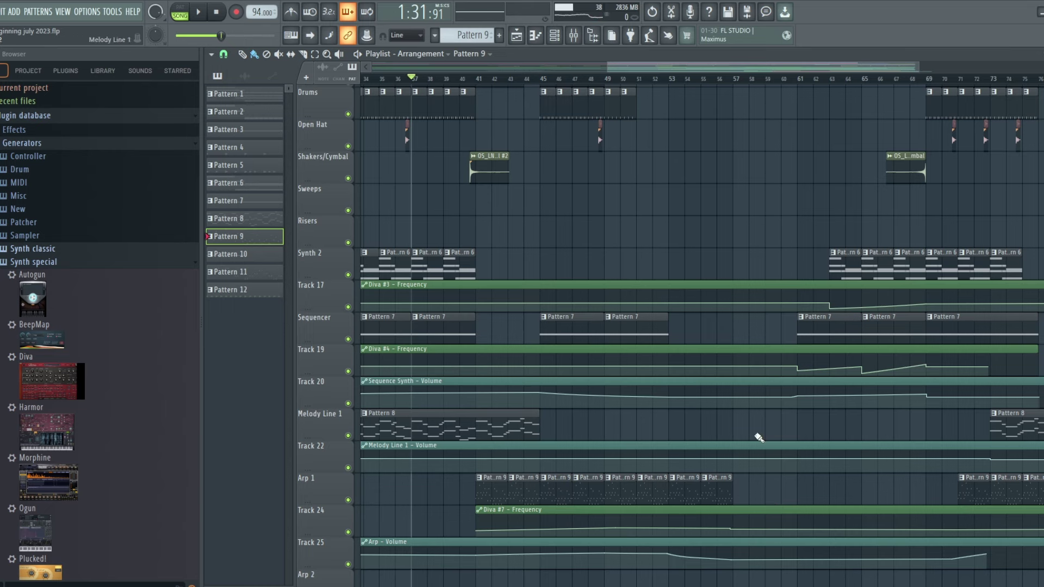
scroll(761, 433, down, 2)
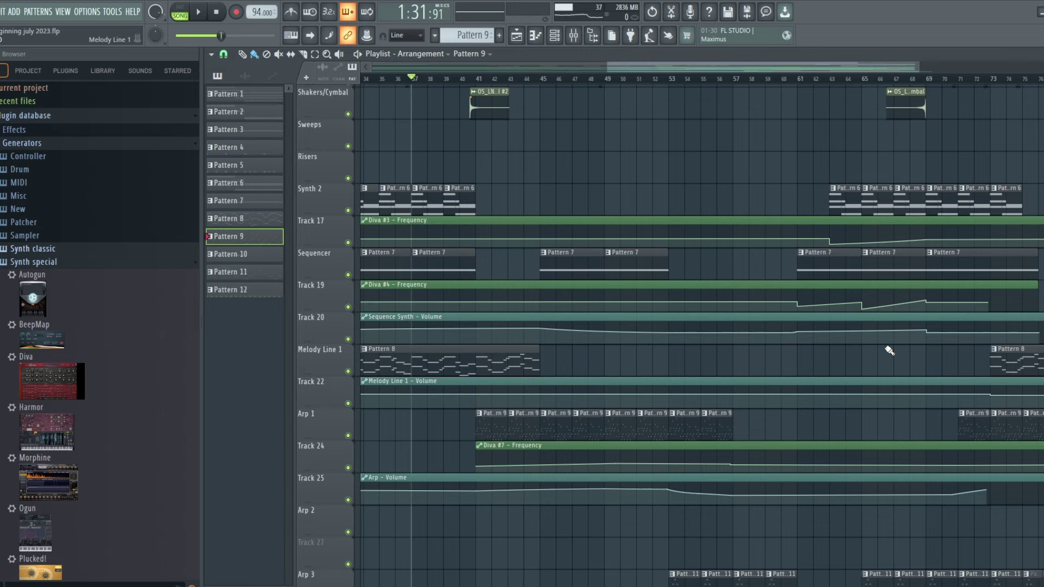
scroll(885, 342, up, 7)
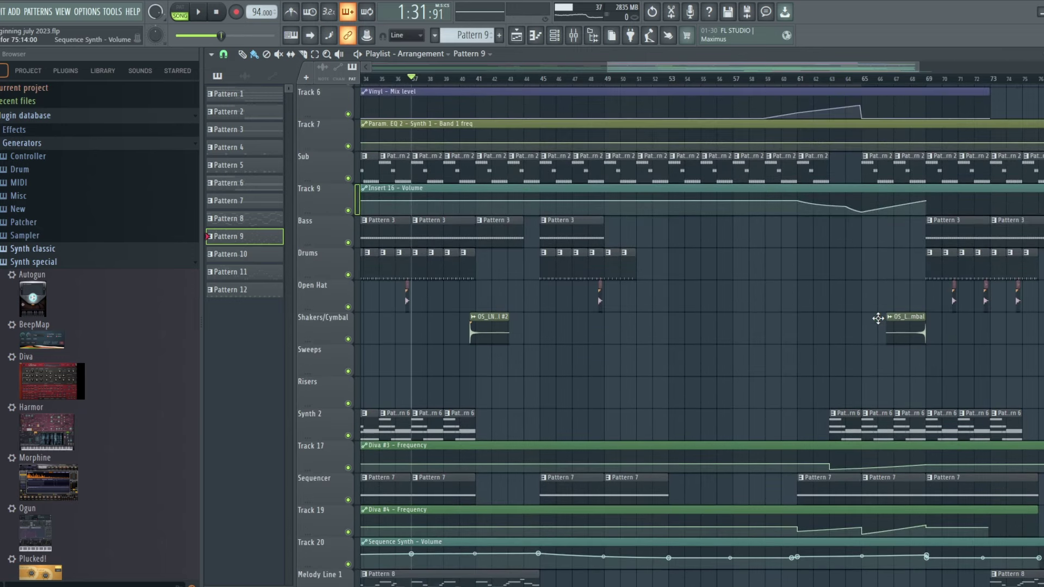
scroll(878, 318, up, 2)
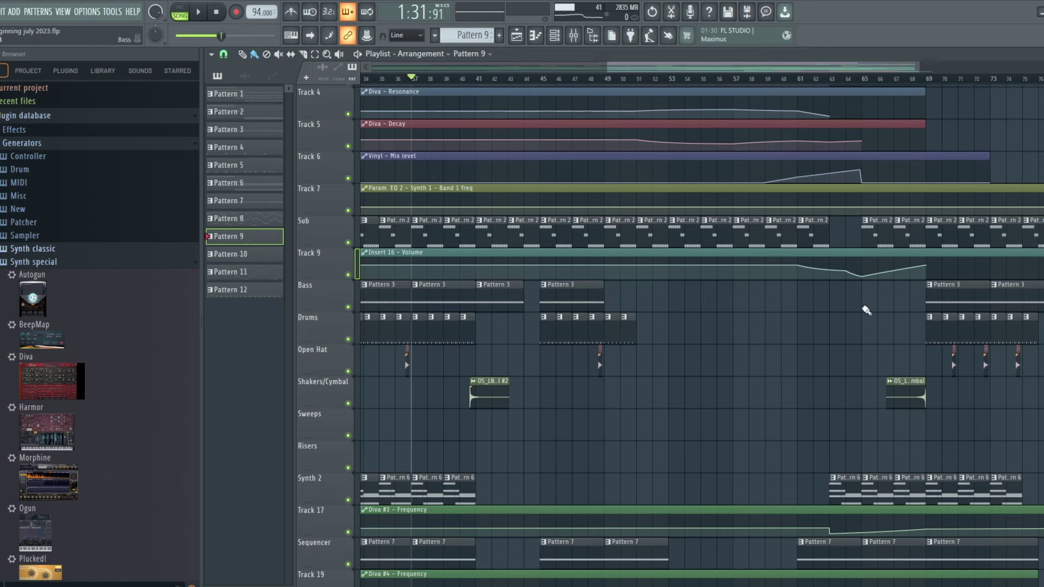
scroll(864, 311, down, 12)
scroll(897, 245, up, 15)
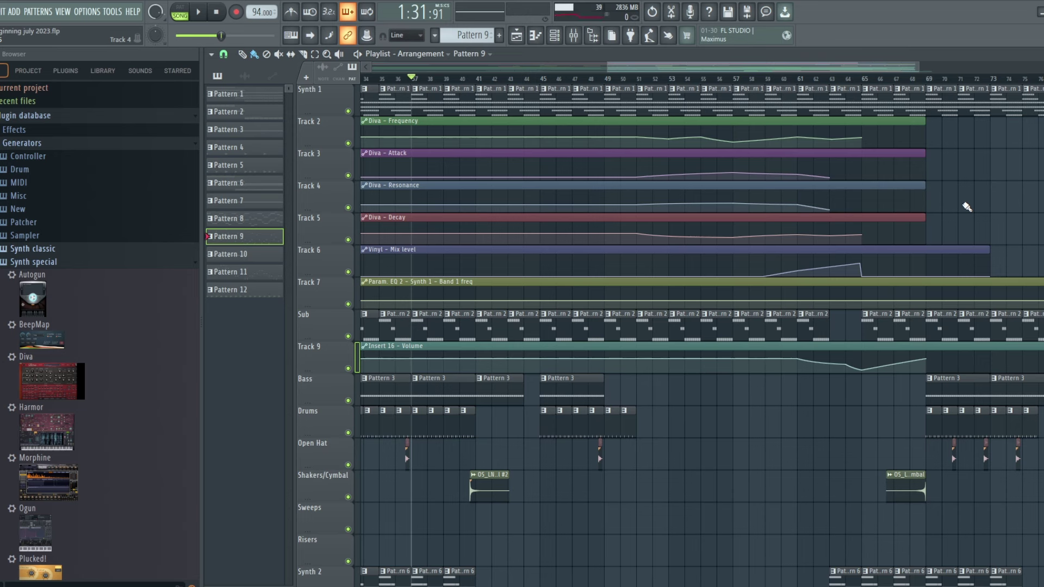
scroll(948, 214, down, 6)
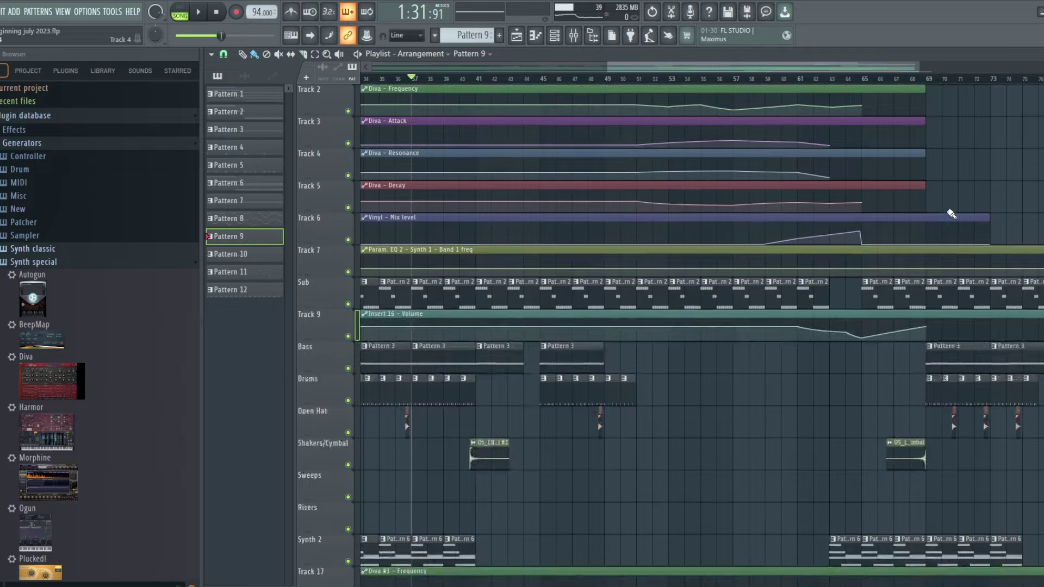
scroll(926, 321, down, 15)
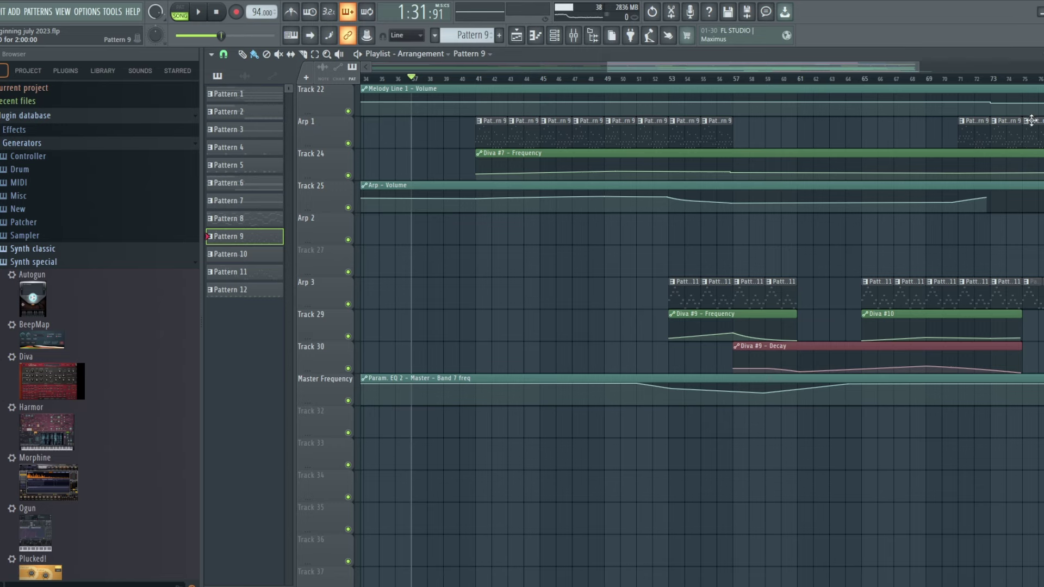
scroll(984, 193, up, 7)
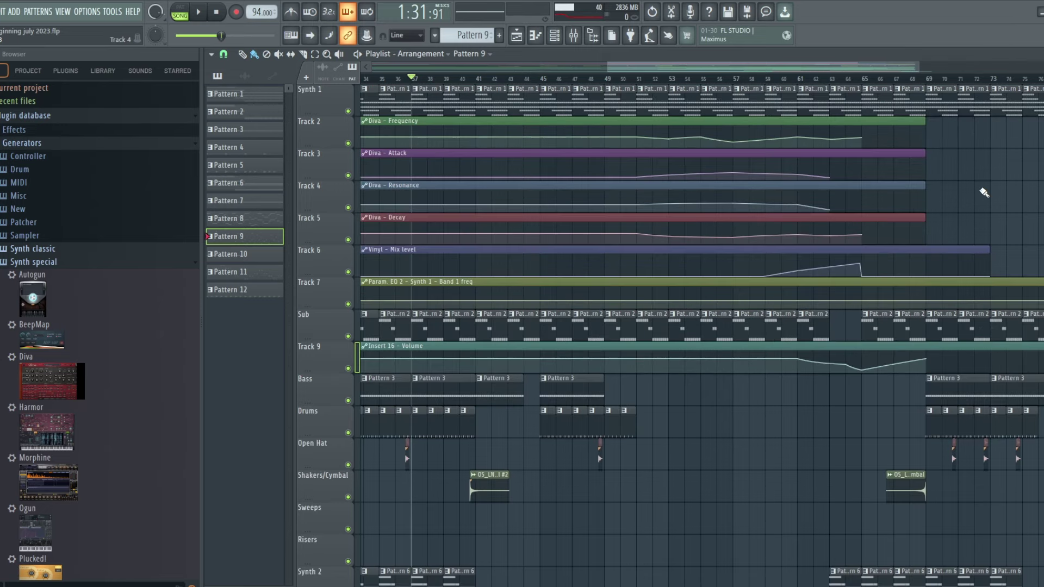